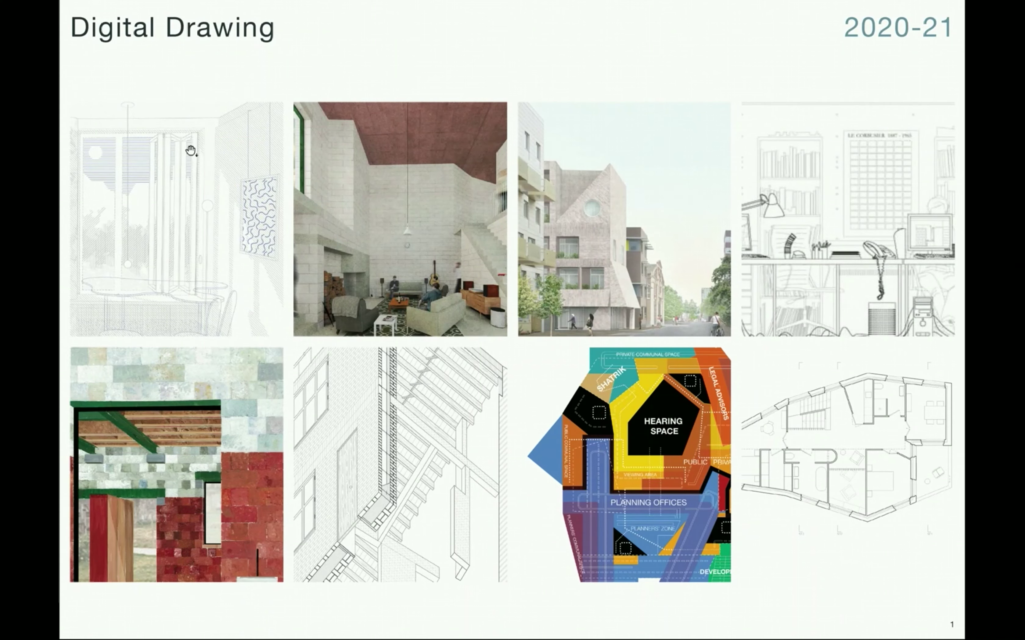
Raise the volume, advance to the AutoCAD lesson list slide, and exit full-screen view
key(XF86AudioRaiseVolume)
key(XF86AudioRaiseVolume)
key(XF86AudioRaiseVolume)
key(XF86AudioRaiseVolume)
key(XF86AudioRaiseVolume)
key(XF86AudioRaiseVolume)
key(XF86AudioRaiseVolume)
key(Right)
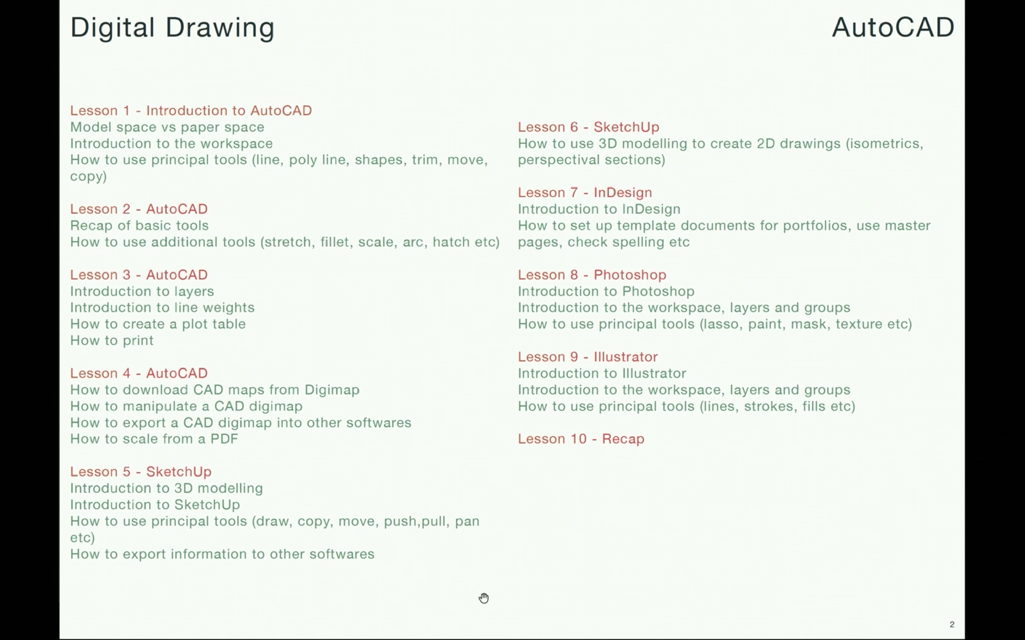
key(Escape)
Bring AutoCAD forward and view the Lesson 1 A room plan and freeform spline
click(390, 615)
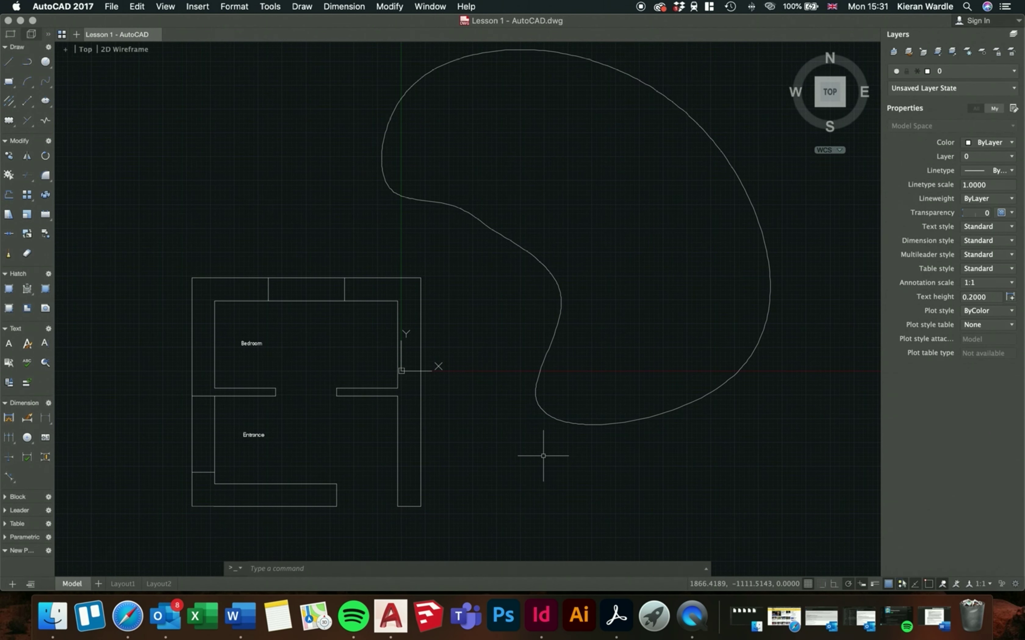
scroll(543, 456, down, 1)
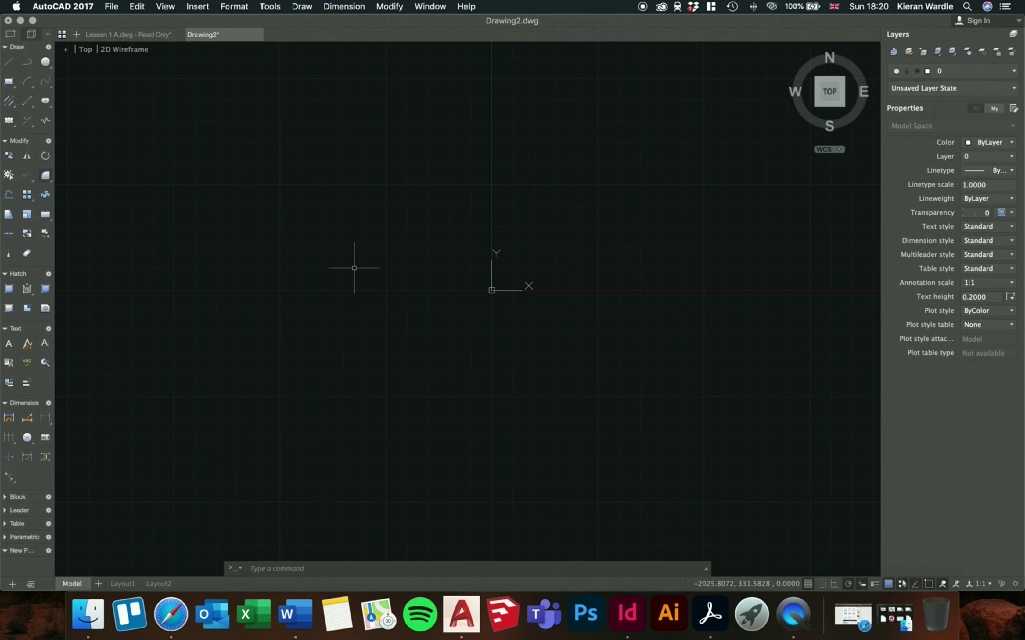
click(126, 34)
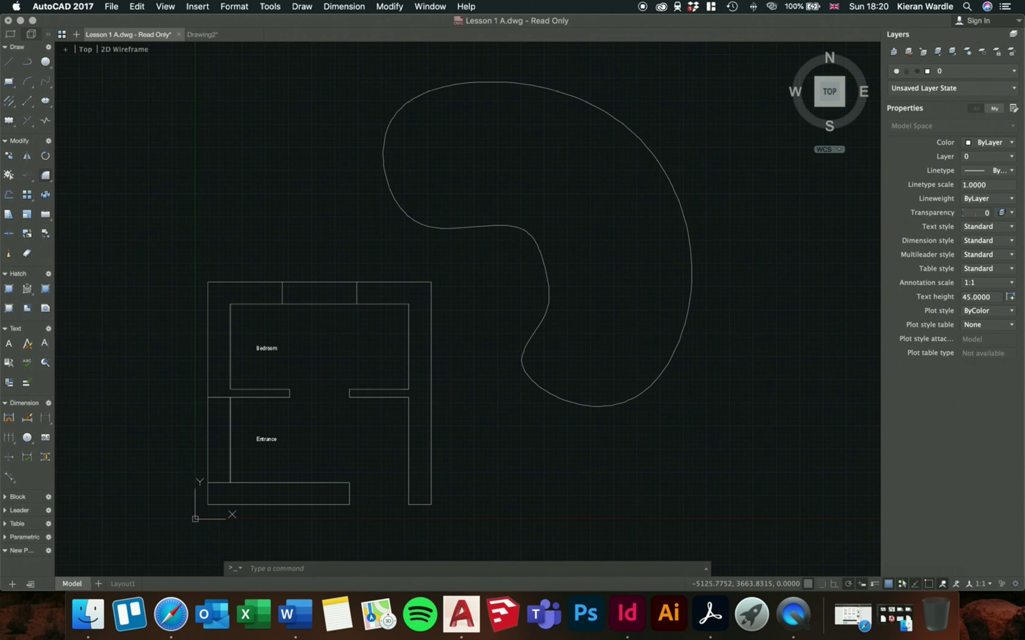
scroll(228, 483, up, 2)
scroll(315, 235, down, 2)
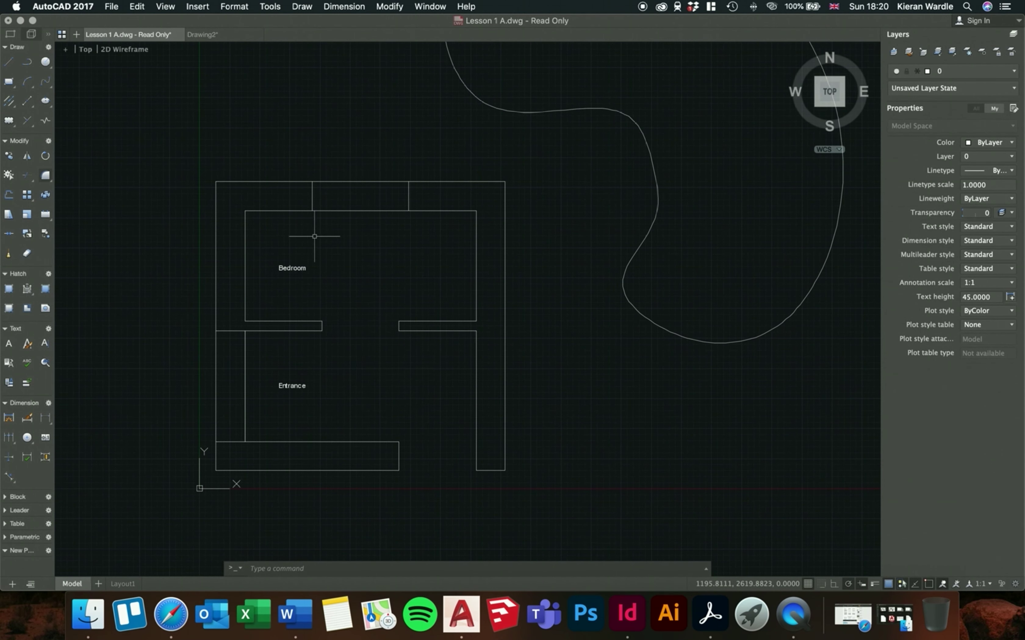
scroll(296, 453, down, 1)
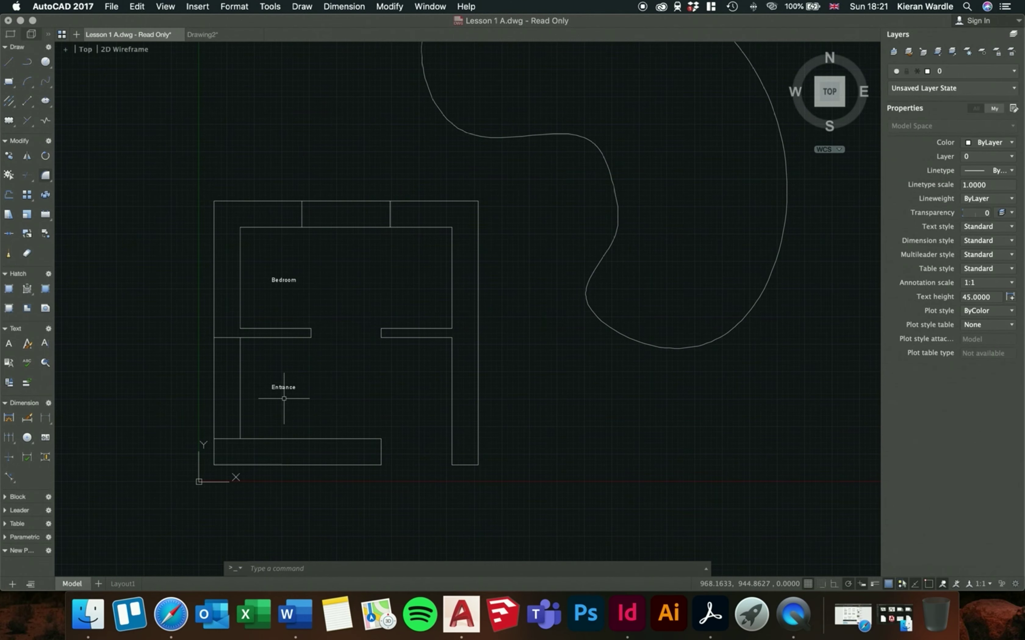
scroll(282, 388, down, 2)
scroll(589, 242, up, 1)
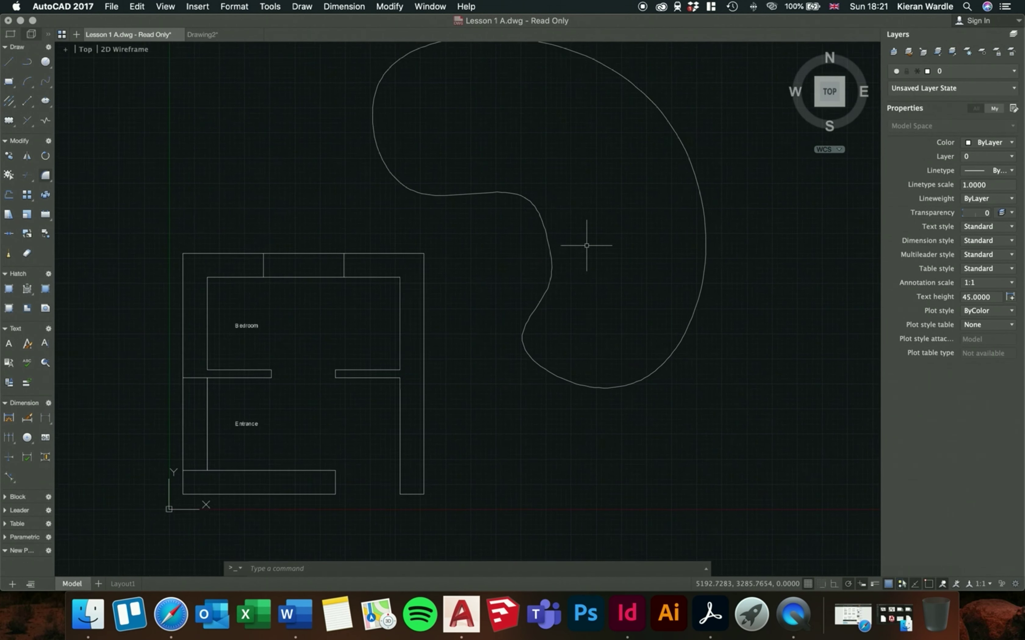
scroll(585, 264, down, 2)
click(380, 224)
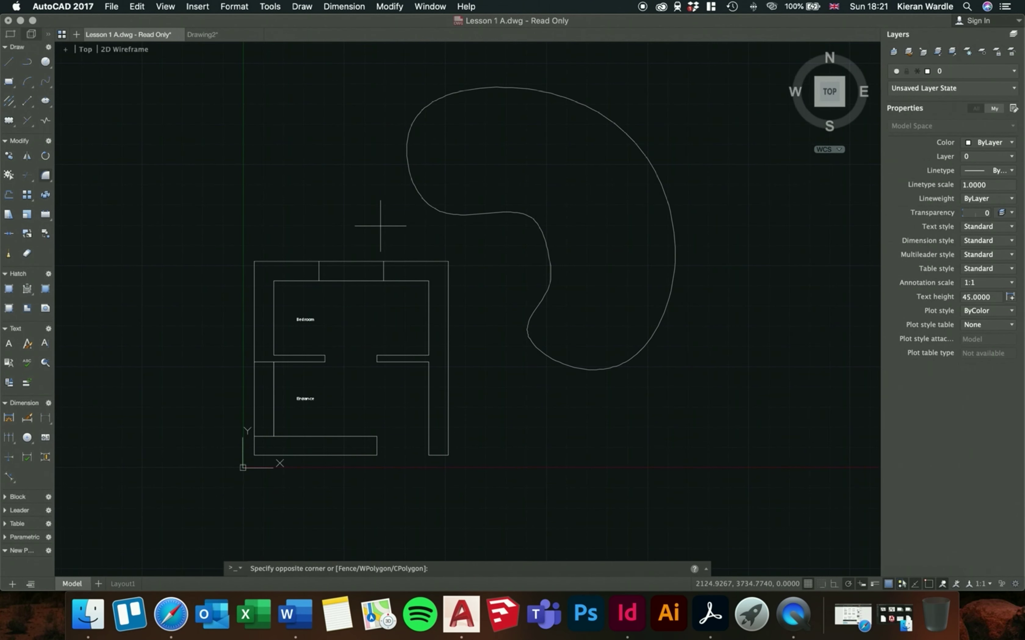
click(369, 222)
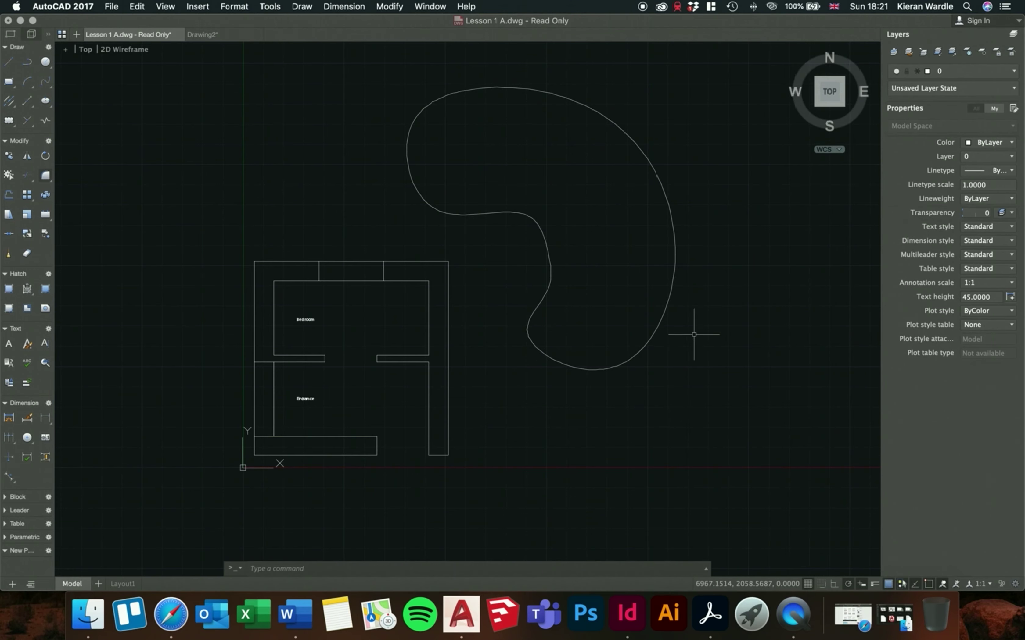
Switch to the blank Drawing2 drawing
click(213, 36)
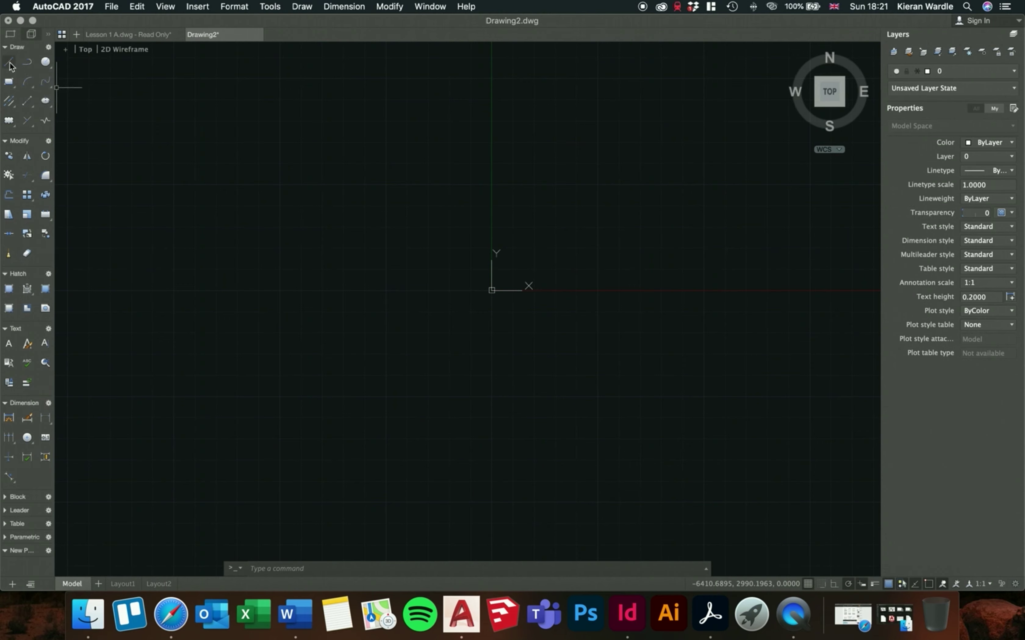
click(27, 64)
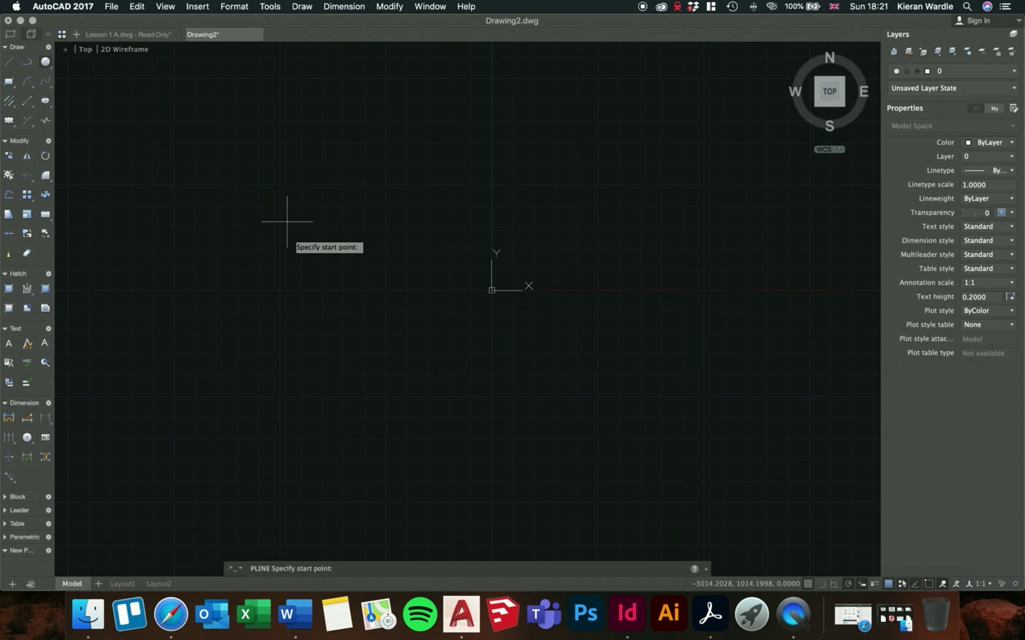
key(Escape)
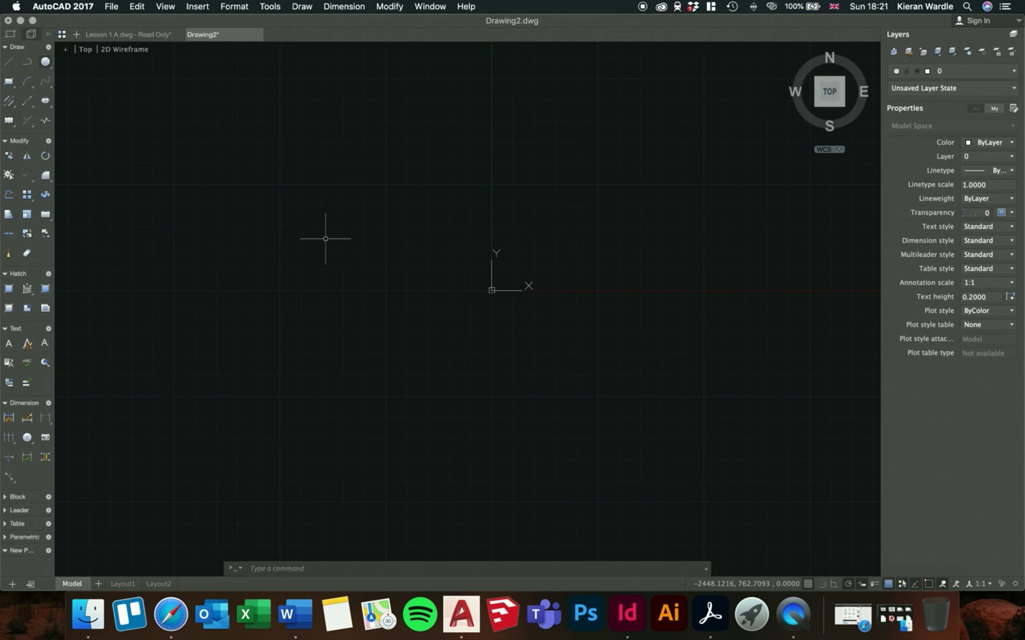
Start a polyline with PL, drawing a 3000 top edge and a 3000 edge downward
text(pl)
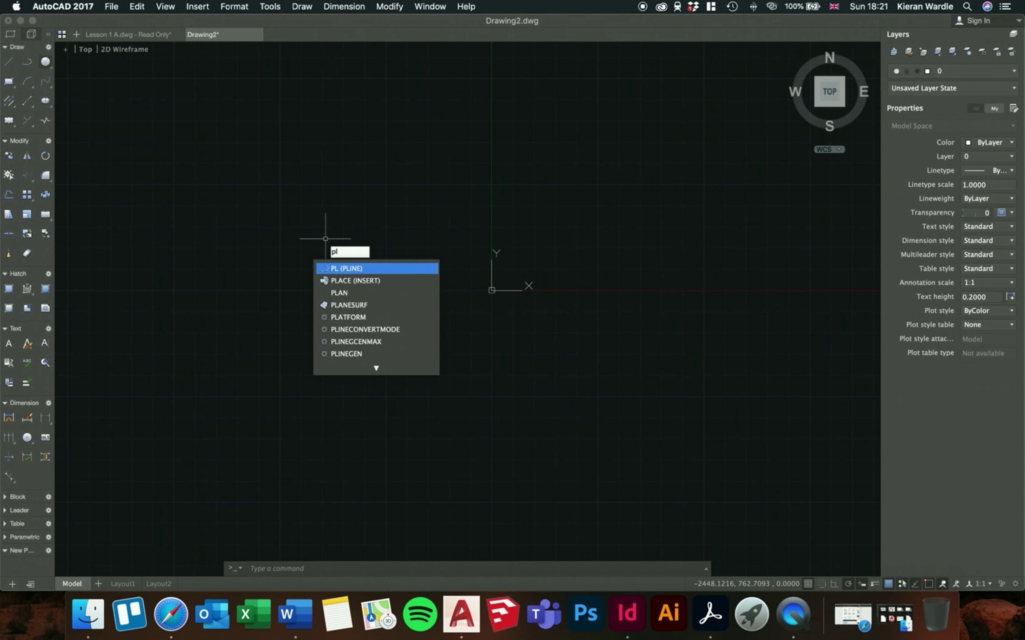
key(Return)
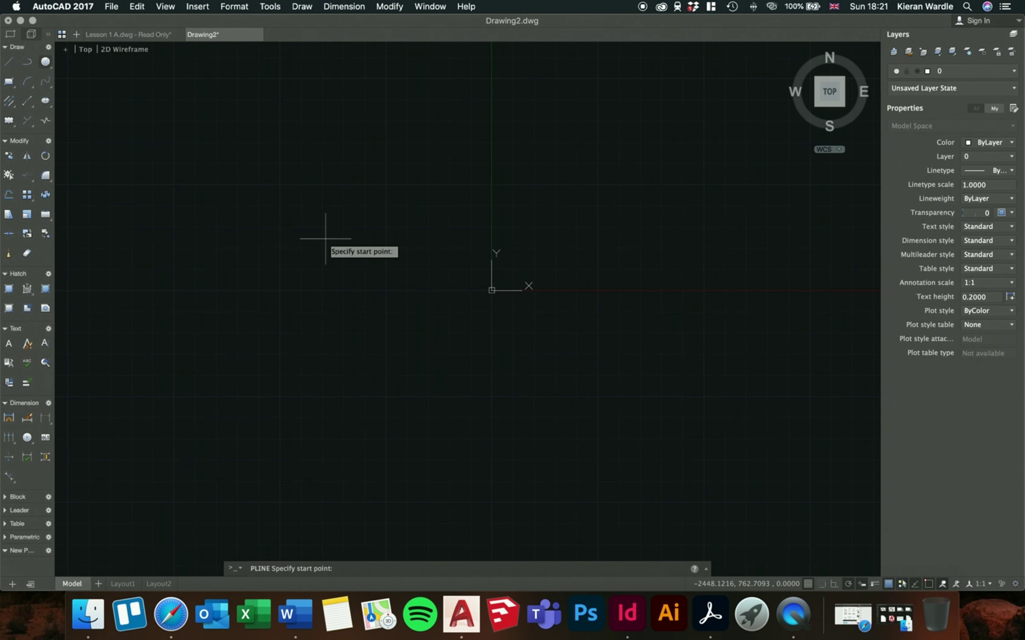
click(305, 208)
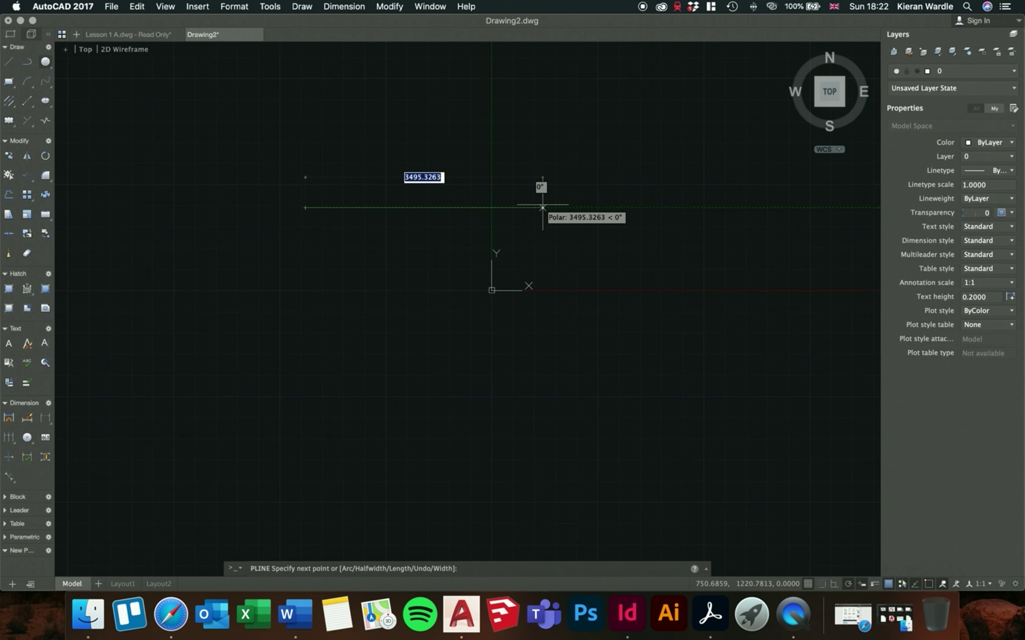
text(3000)
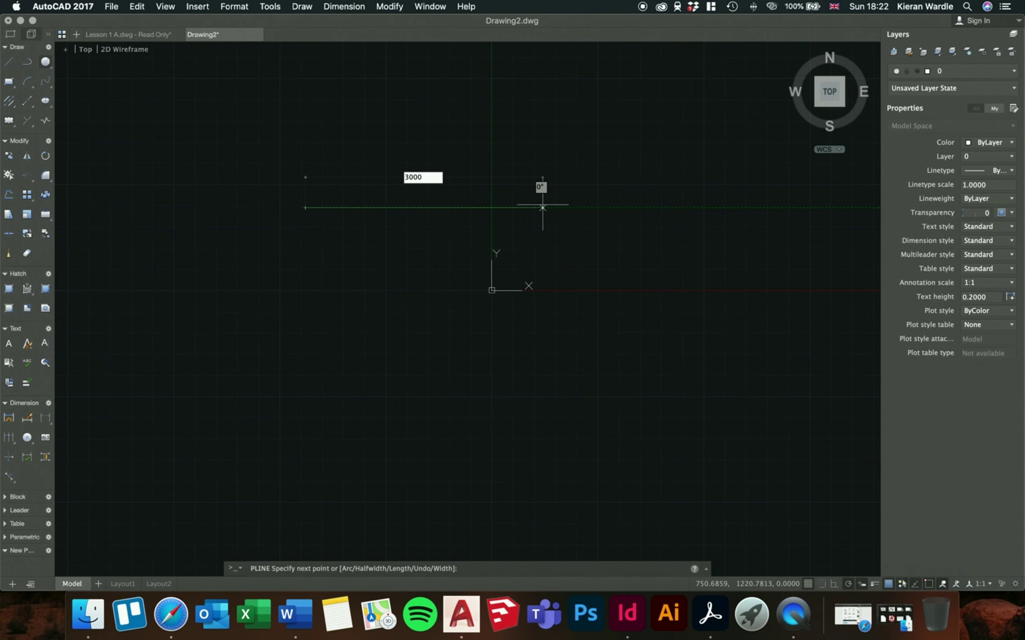
key(Return)
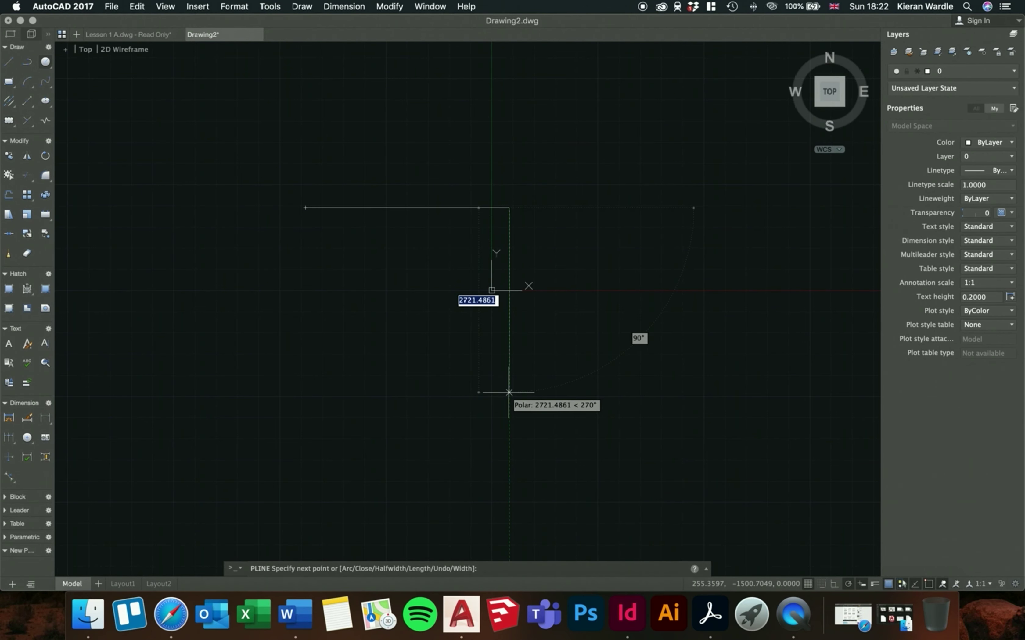
text(3000)
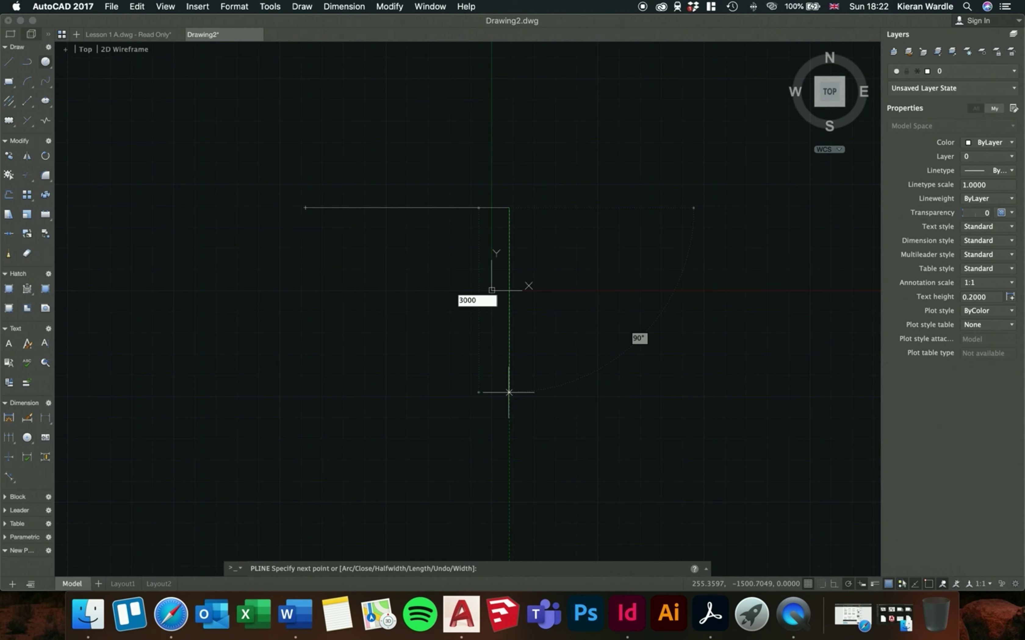
key(Return)
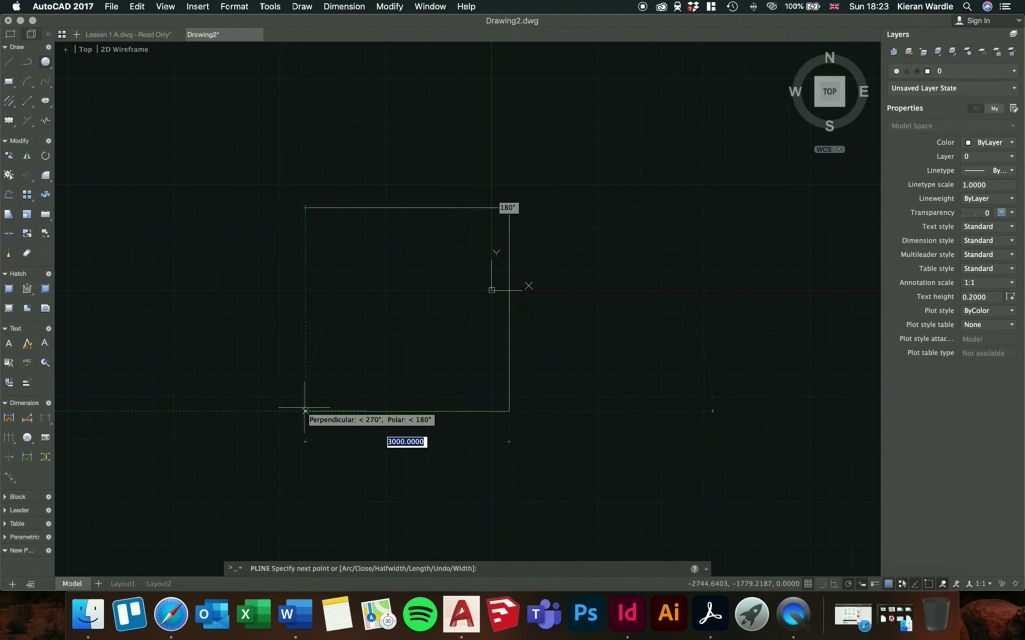
Draw the bottom and left edges back to the start, completing the 3000 by 3000 square
click(305, 411)
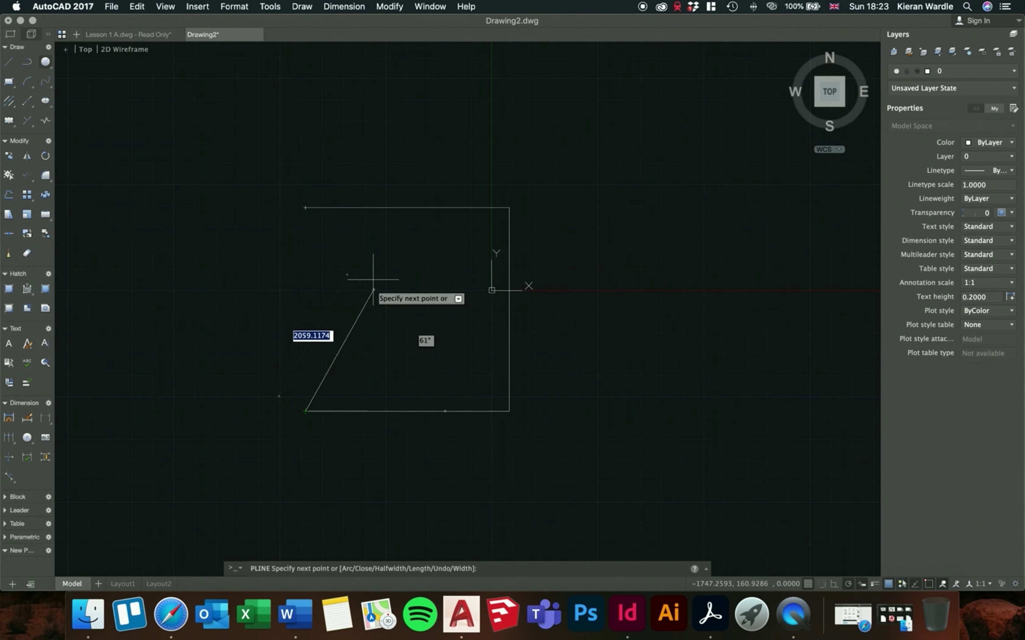
click(305, 208)
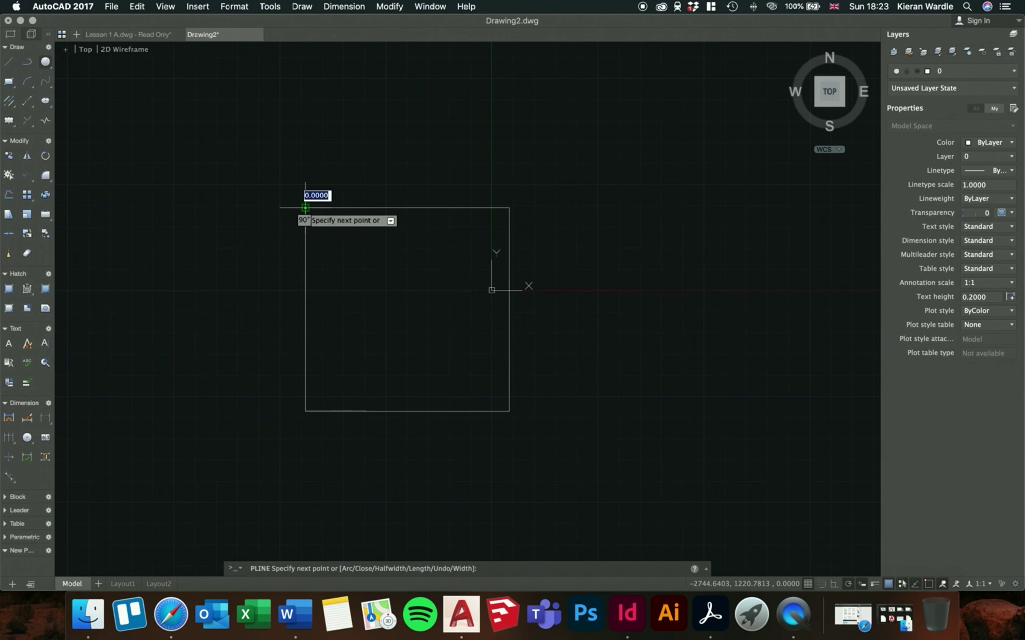
key(Return)
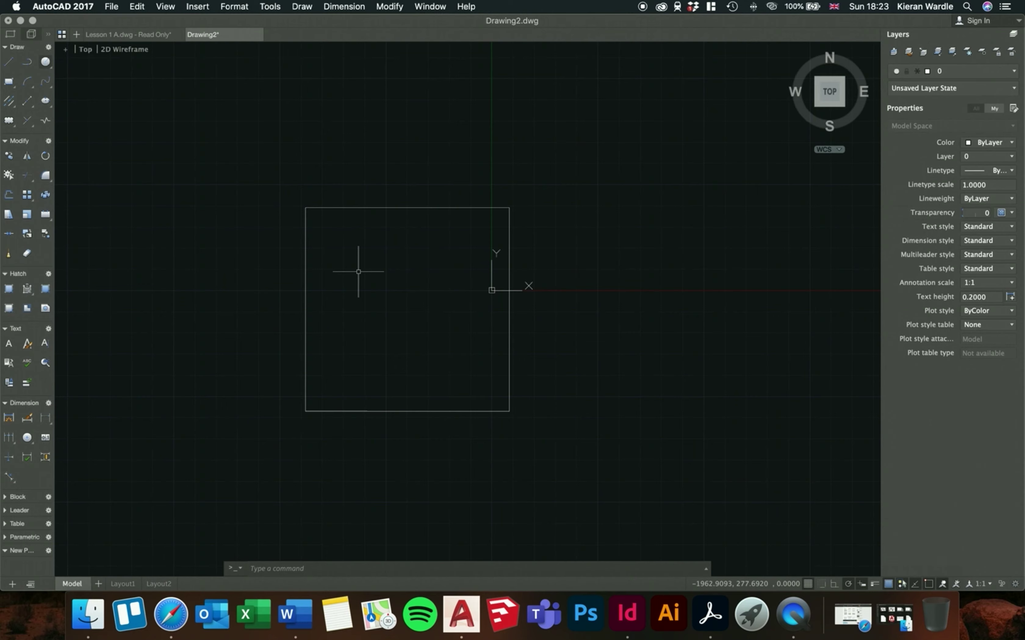
text(pl)
key(Return)
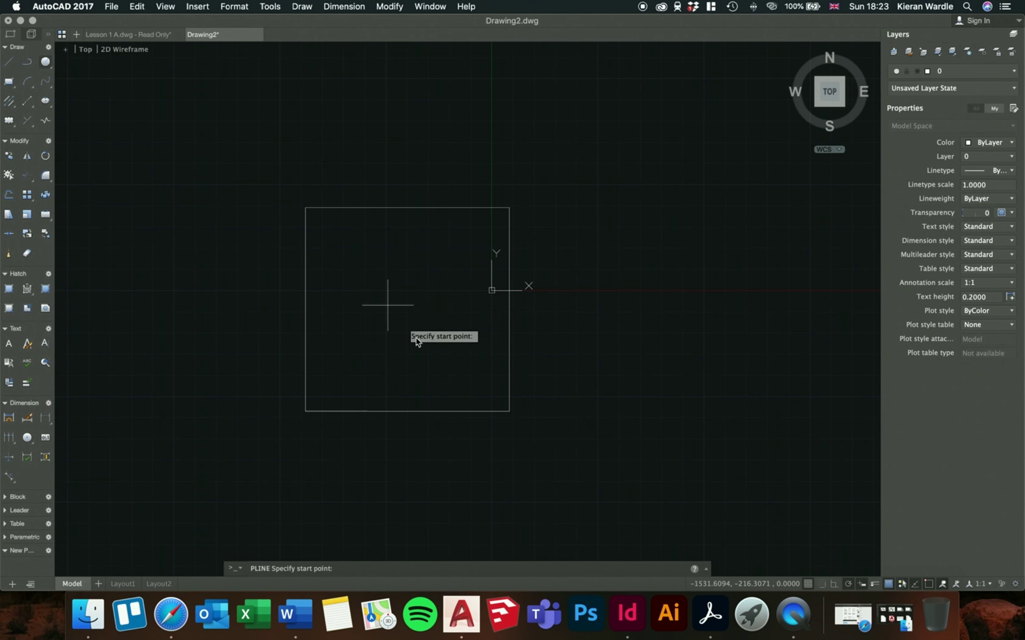
click(509, 411)
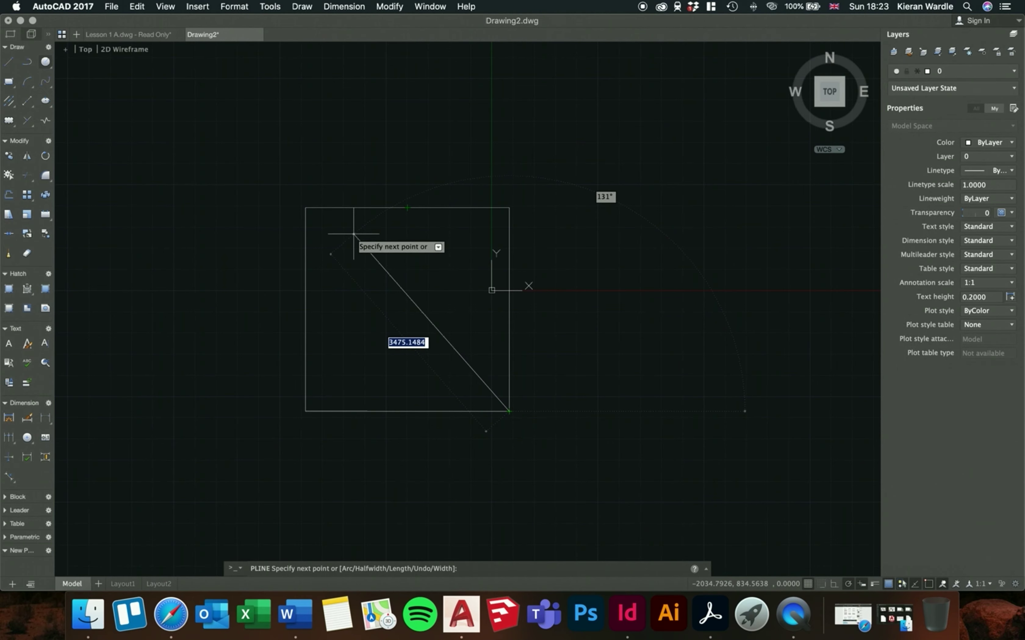
key(Escape)
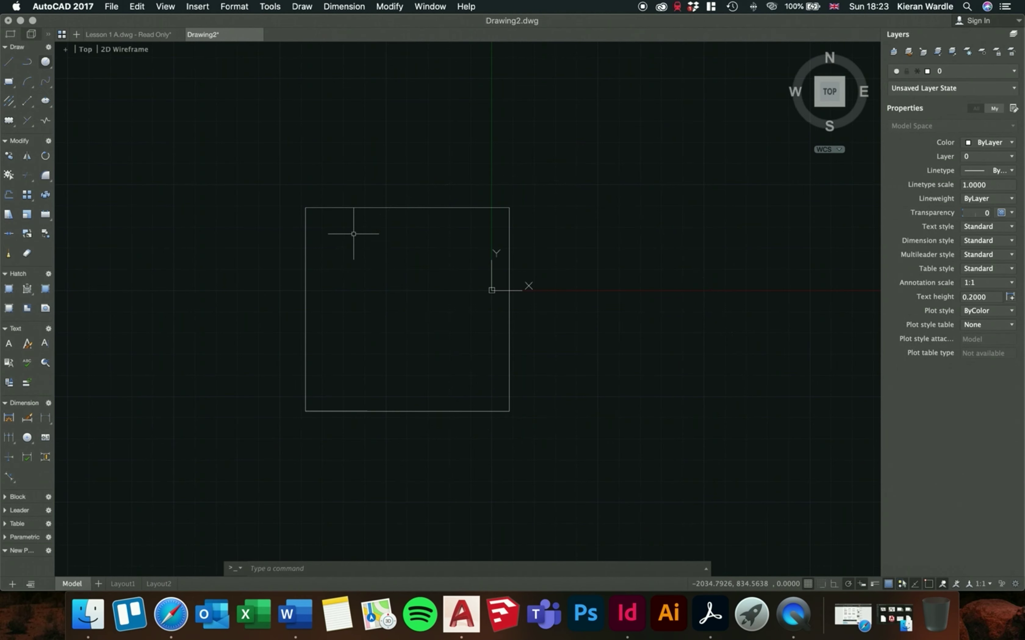
click(306, 227)
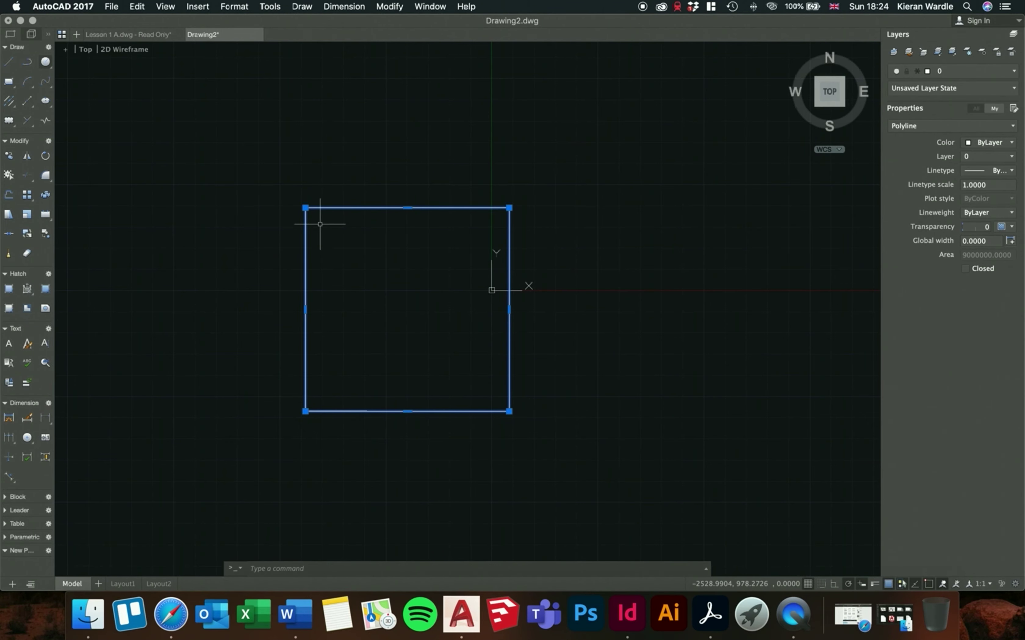
key(Escape)
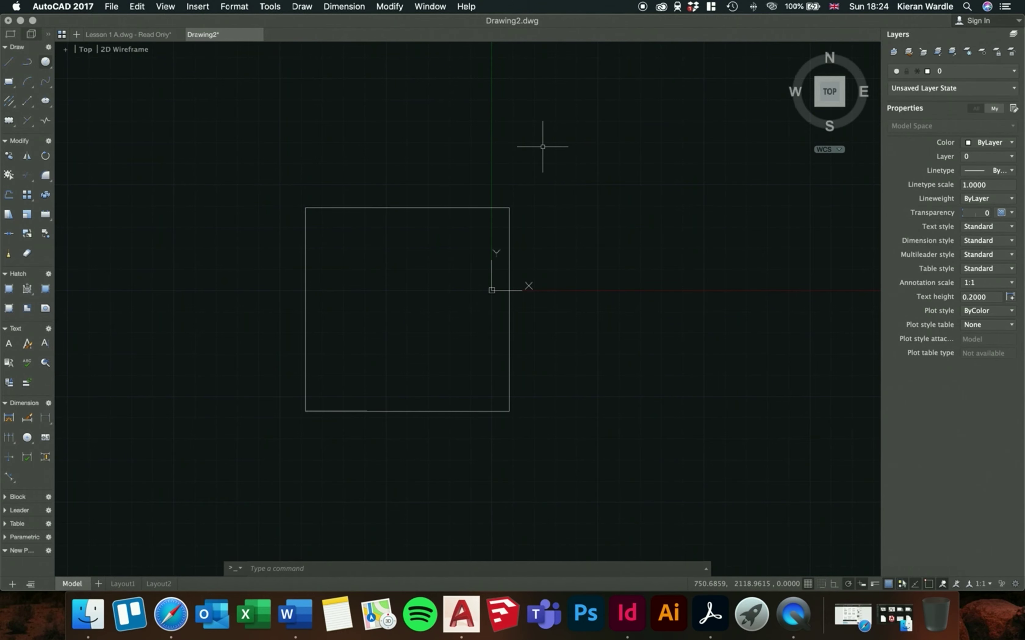
Offset the square 300 units inward to create the inner wall outline
scroll(526, 178, down, 2)
scroll(420, 279, up, 2)
scroll(453, 270, up, 2)
scroll(668, 222, down, 2)
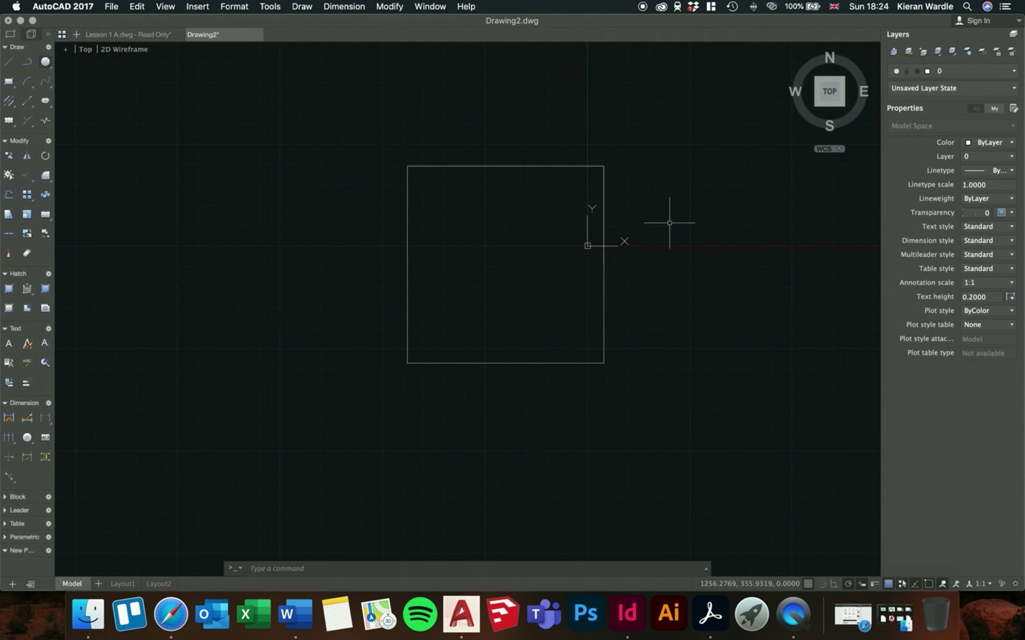
scroll(531, 222, up, 3)
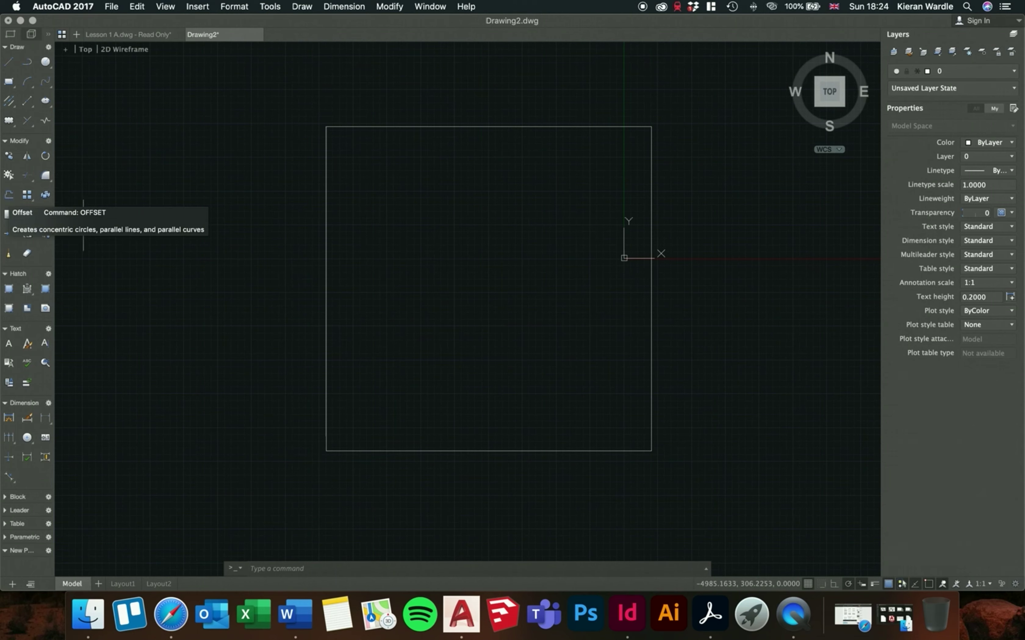
text(offse)
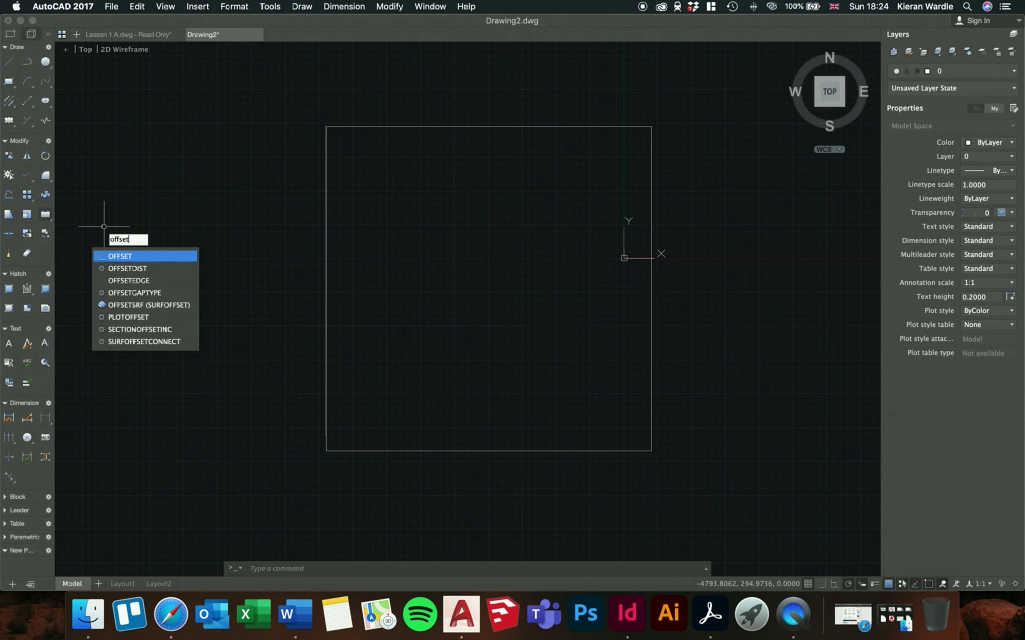
text(t)
key(Return)
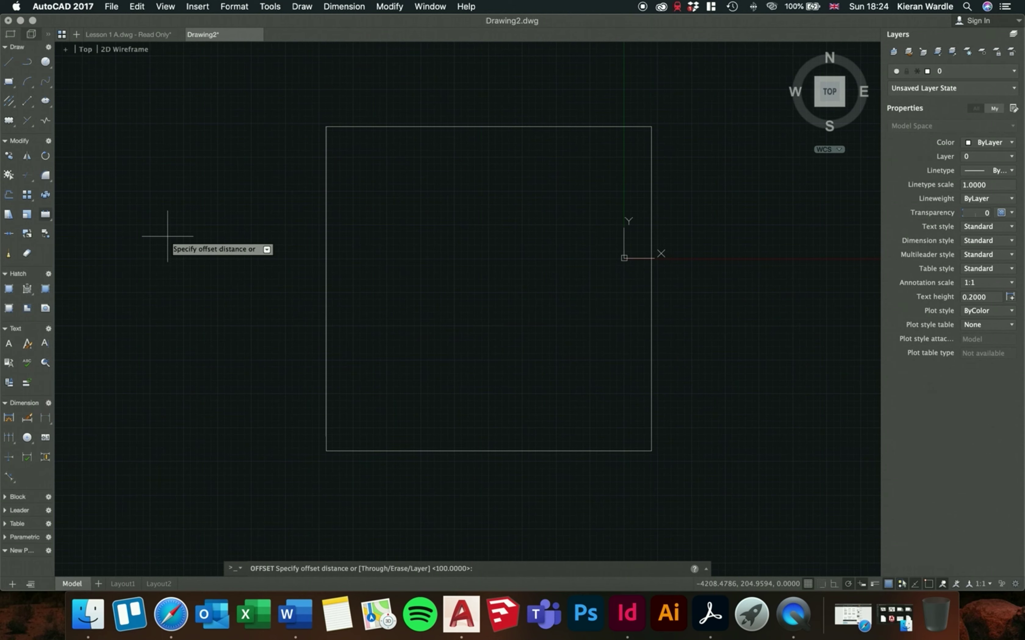
key(Escape)
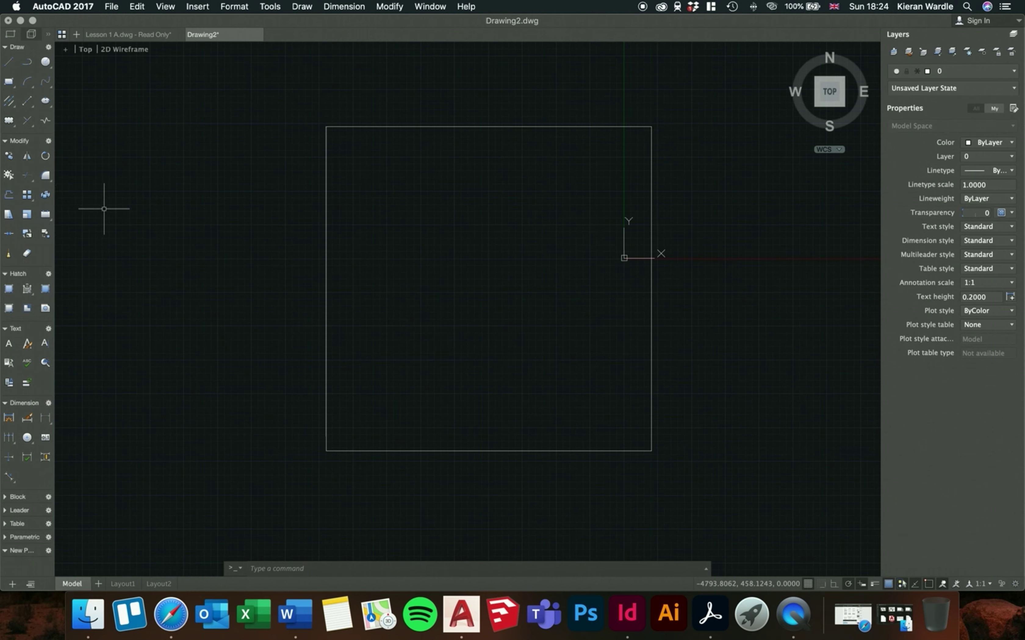
click(12, 196)
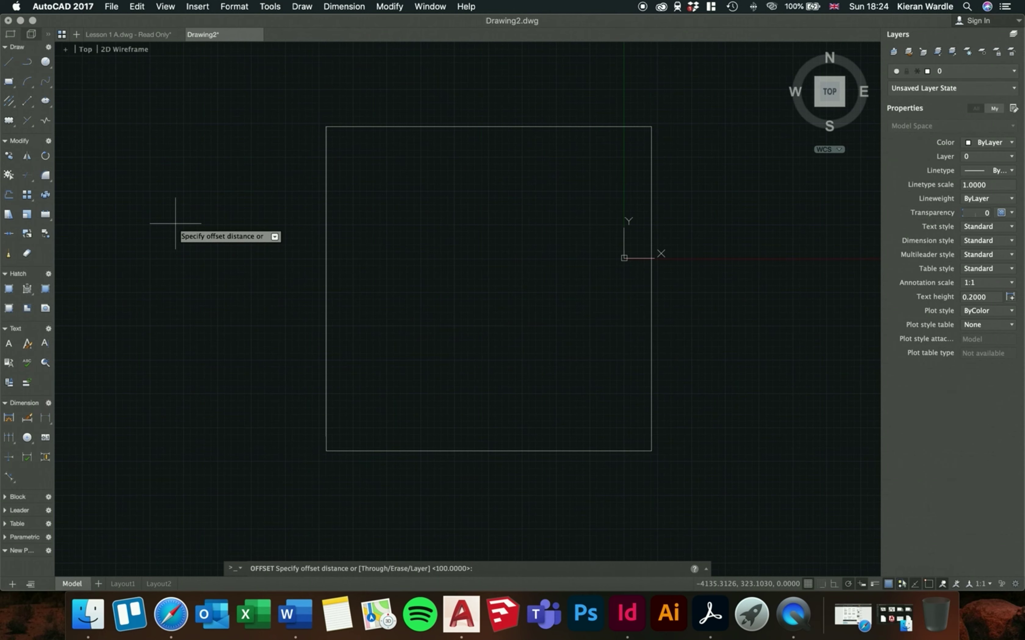
text(300)
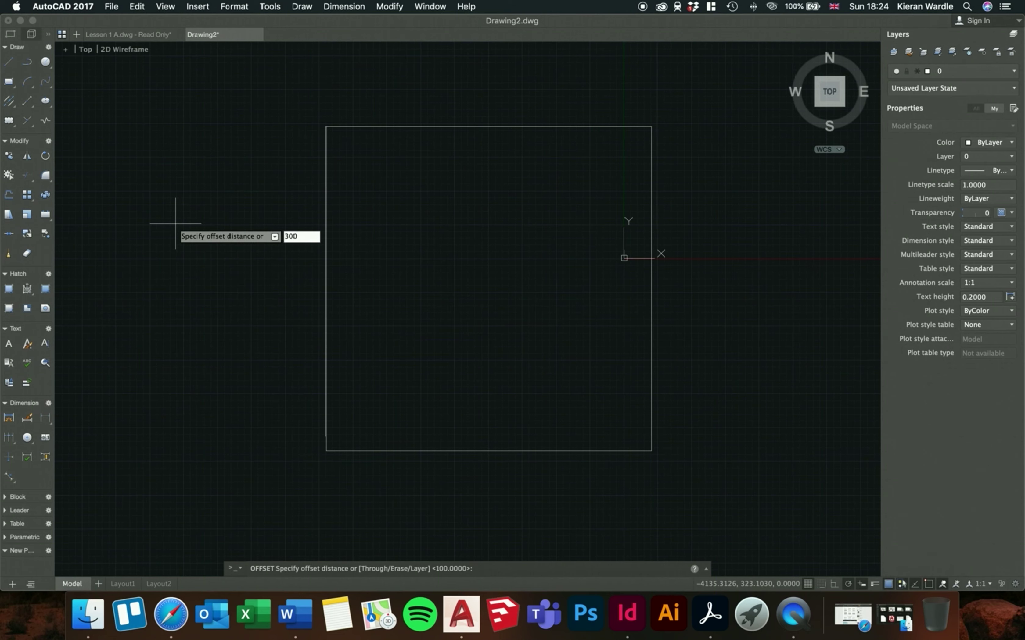
key(Return)
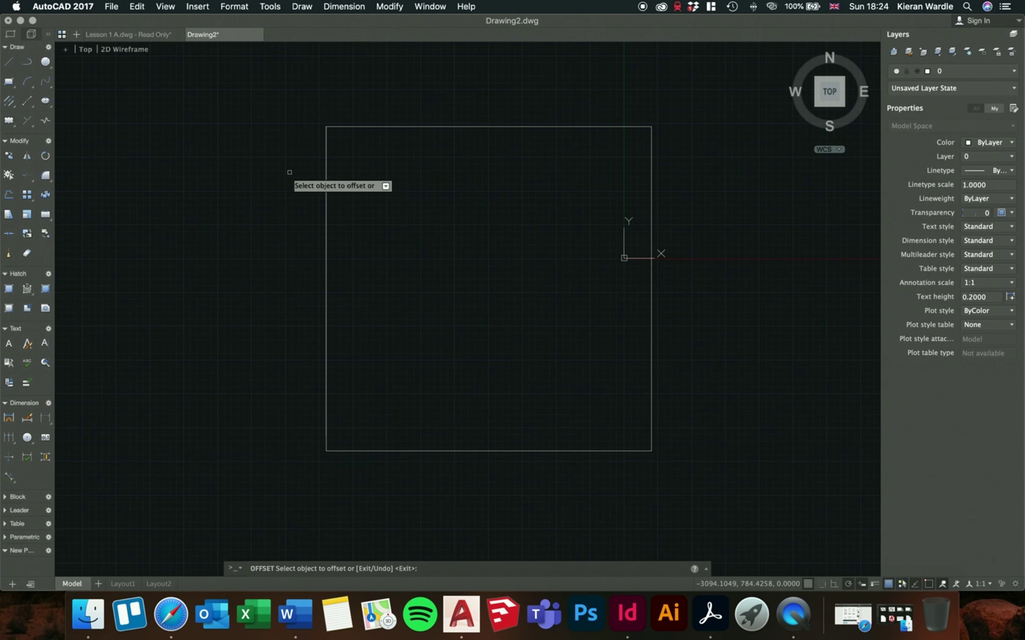
click(326, 155)
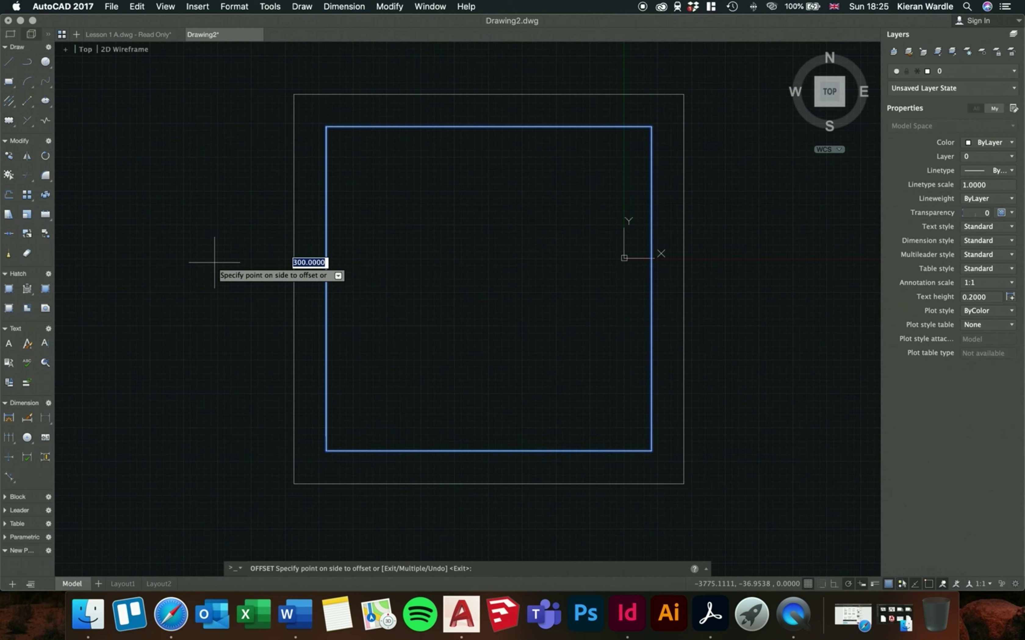
click(486, 287)
scroll(469, 288, down, 5)
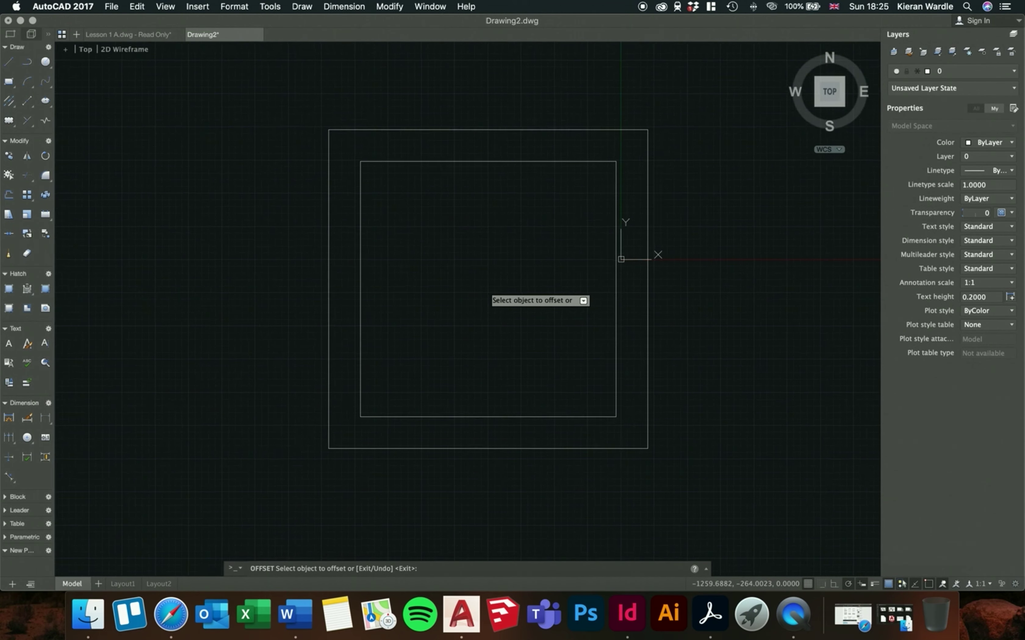
scroll(468, 286, up, 3)
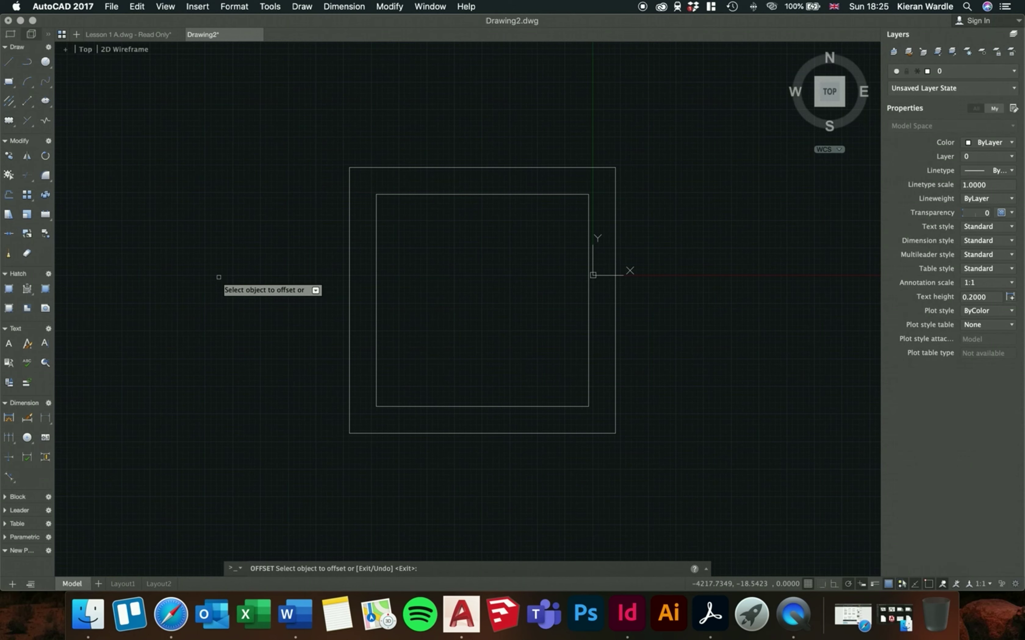
End the offset command and begin a new polyline from the Draw toolbar
key(Escape)
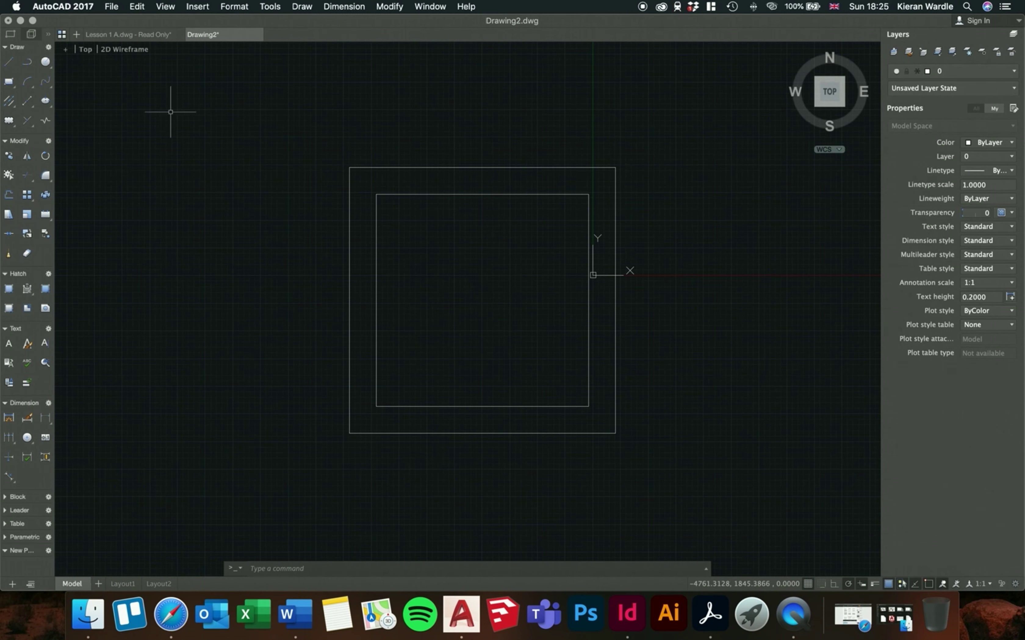
click(27, 61)
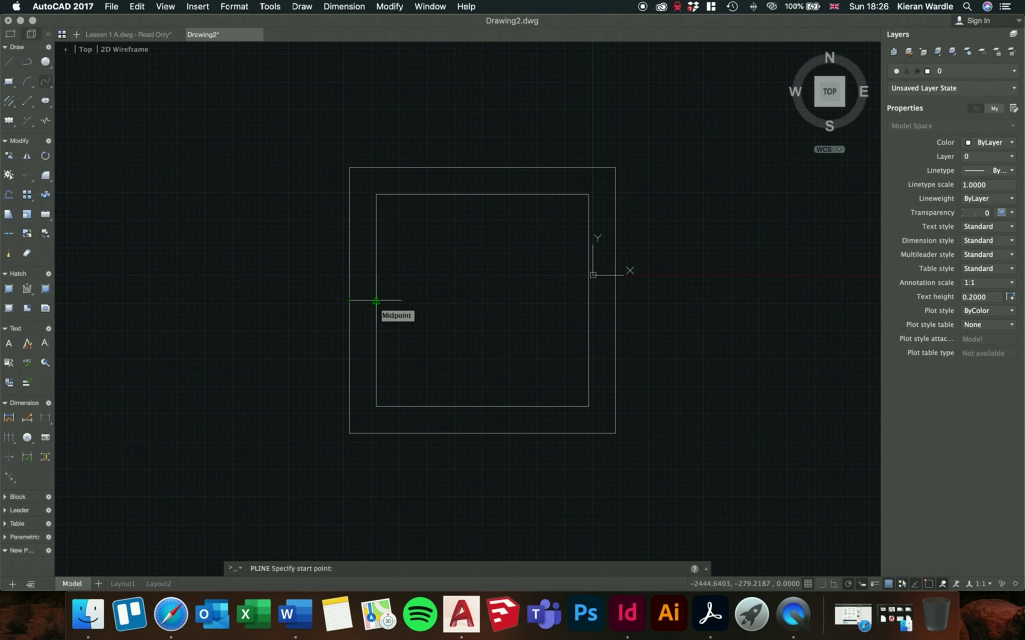
Draw a horizontal polyline across the inner square from its left midpoint to its right wall
click(376, 301)
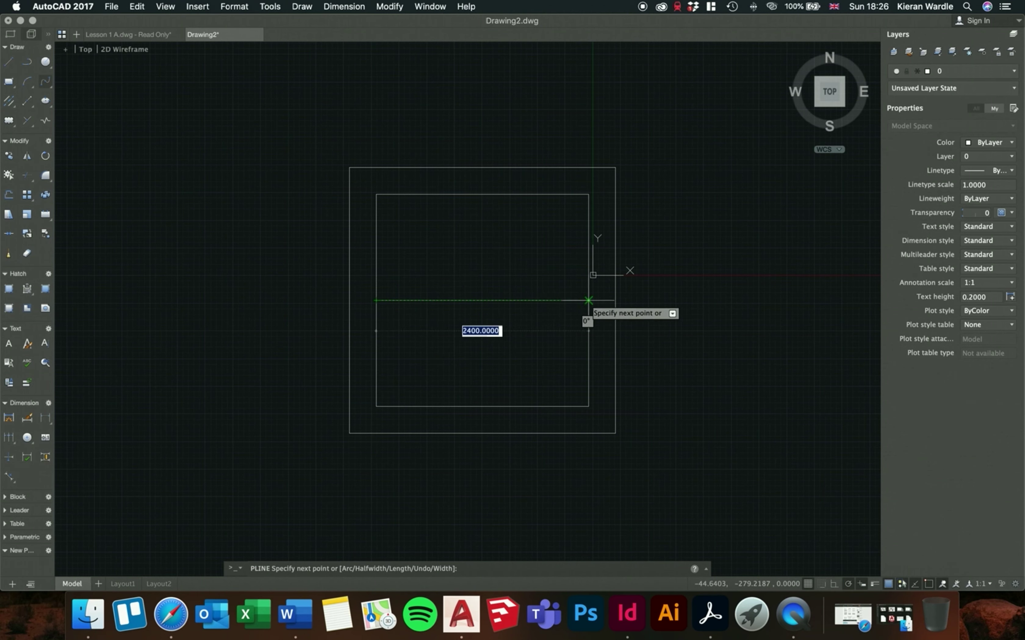
click(588, 300)
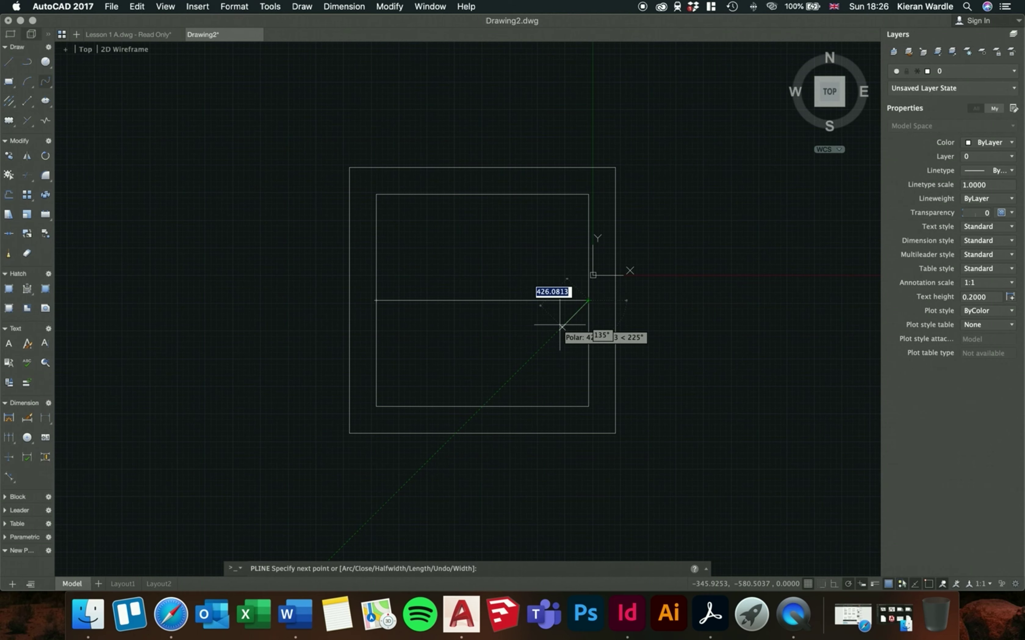
key(Return)
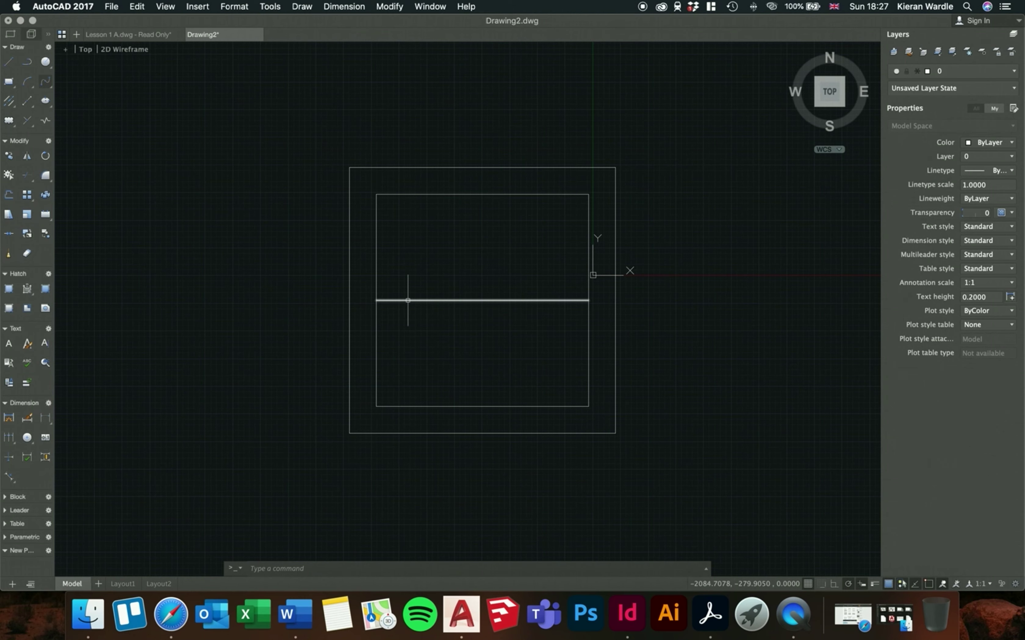
click(9, 195)
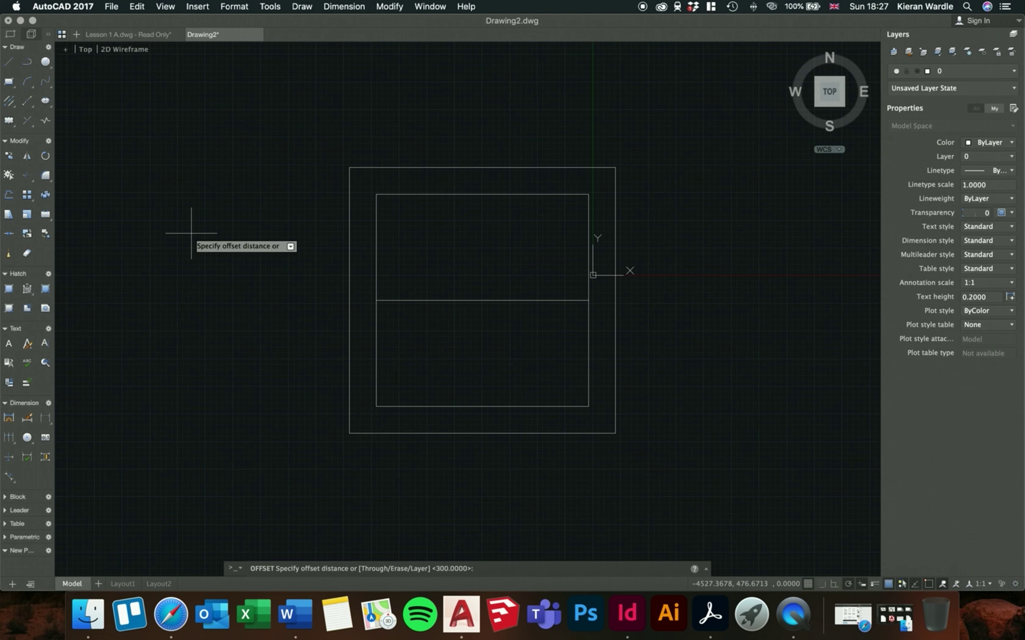
Offset the middle line 50 units above and 50 units below it
text(100)
key(BackSpace)
key(BackSpace)
key(BackSpace)
text(50)
key(Return)
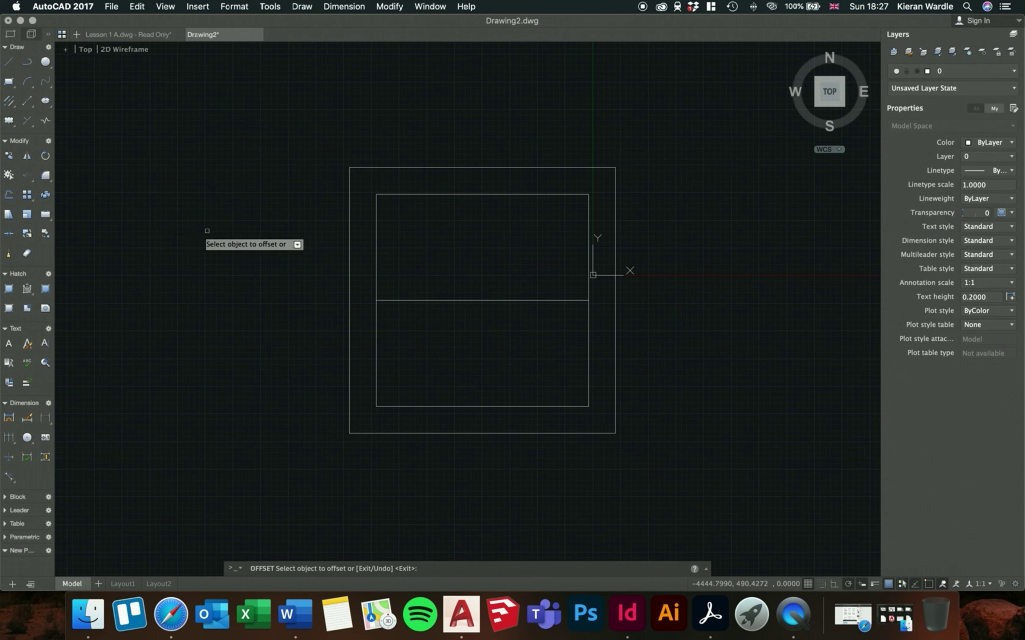
click(448, 300)
click(452, 271)
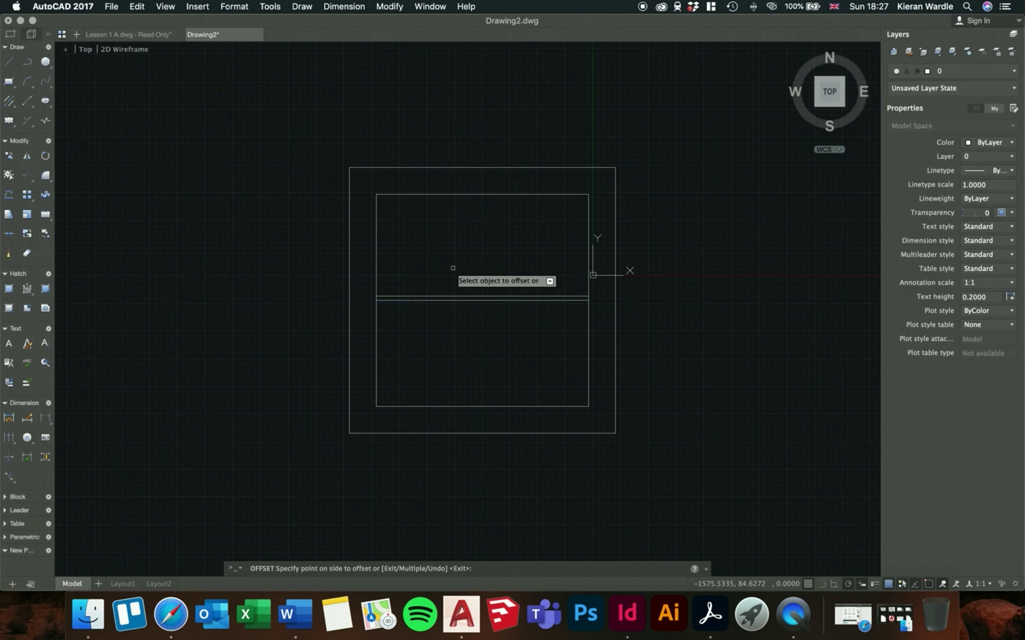
click(455, 300)
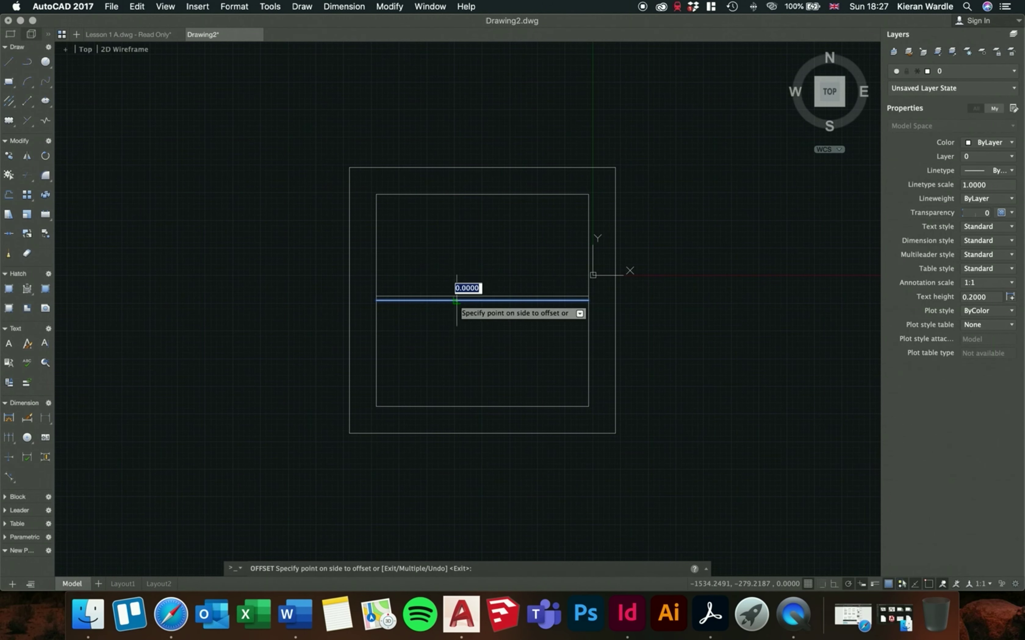
click(464, 360)
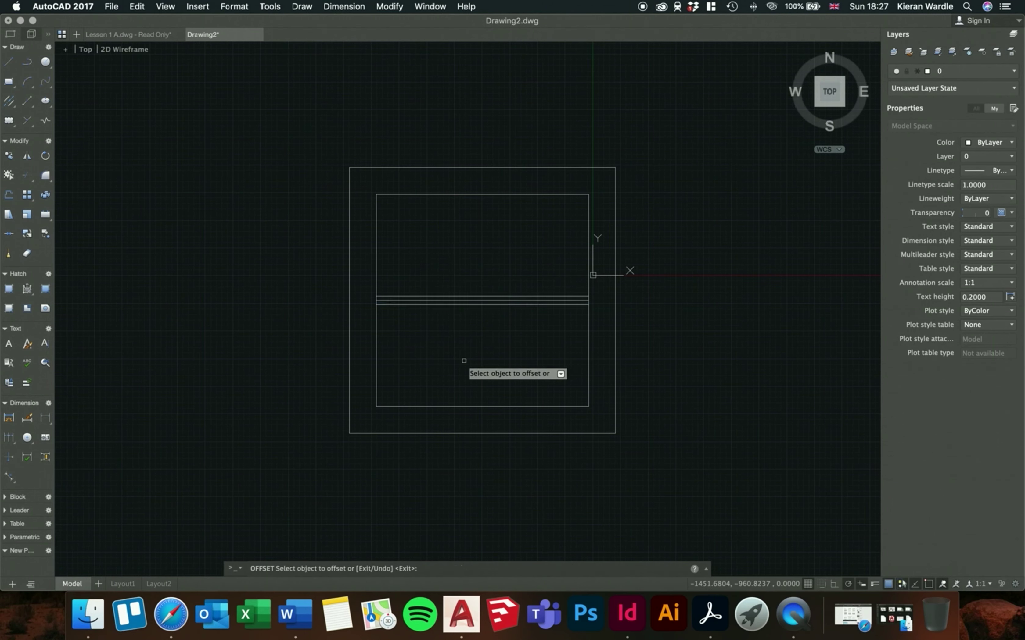
scroll(464, 360, up, 5)
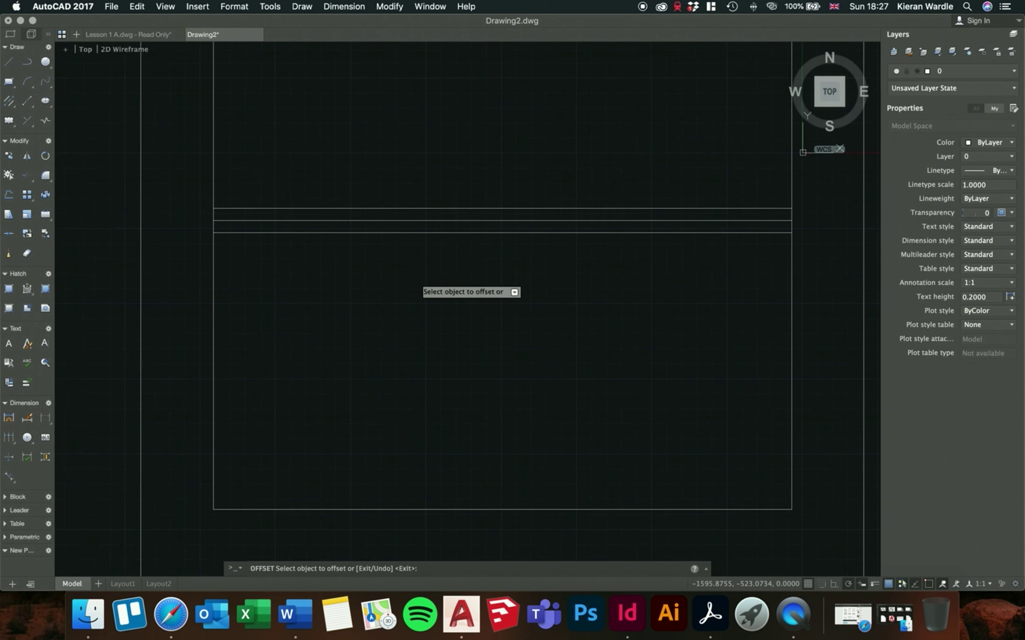
scroll(460, 312, down, 1)
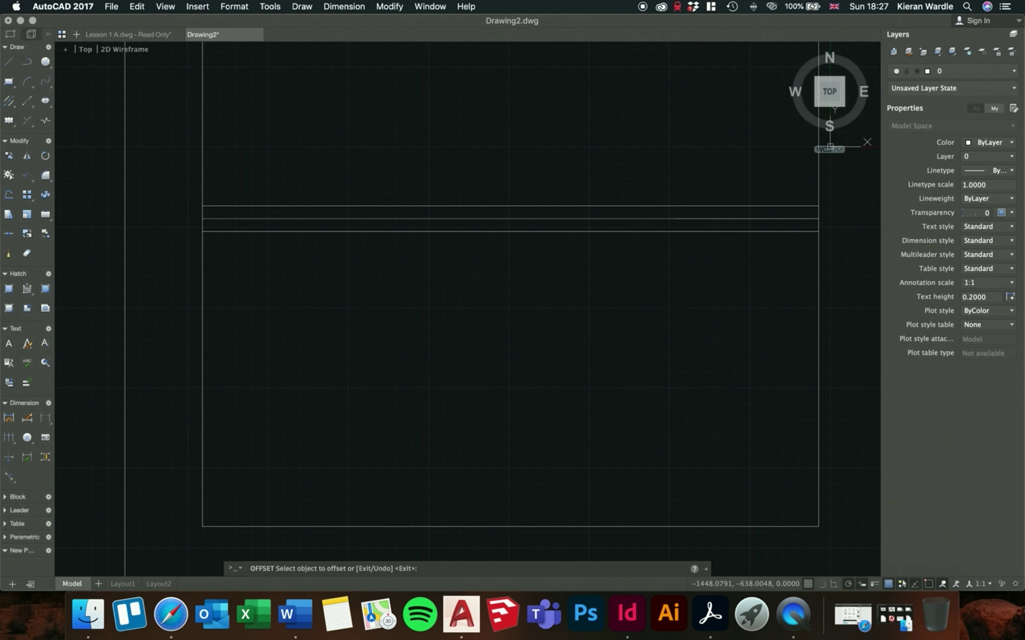
scroll(467, 241, down, 2)
key(Escape)
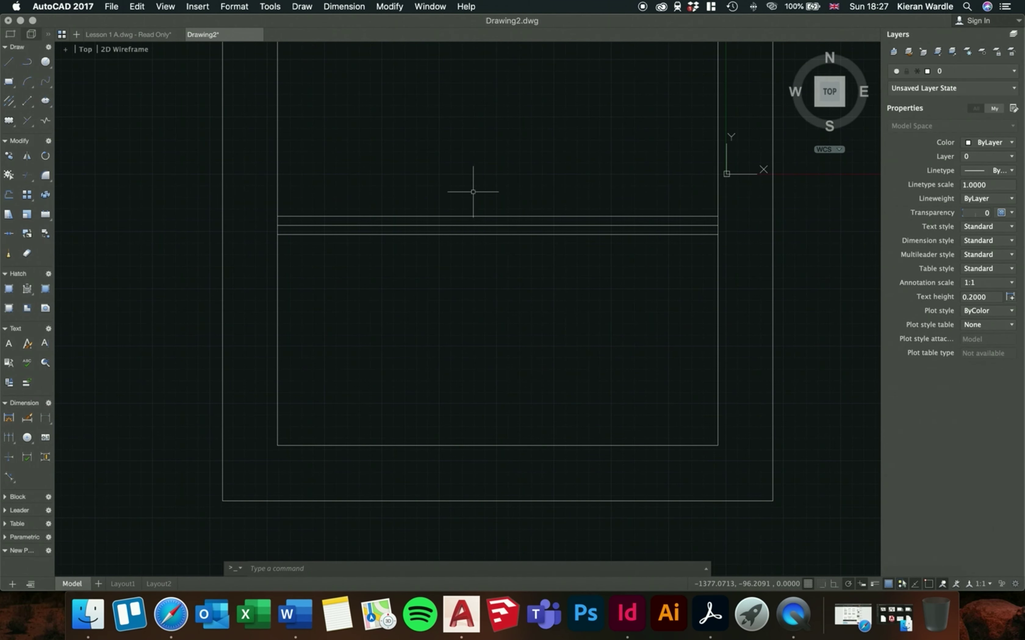
Delete the upper and lower offset lines, leaving only the middle line
click(464, 212)
click(464, 223)
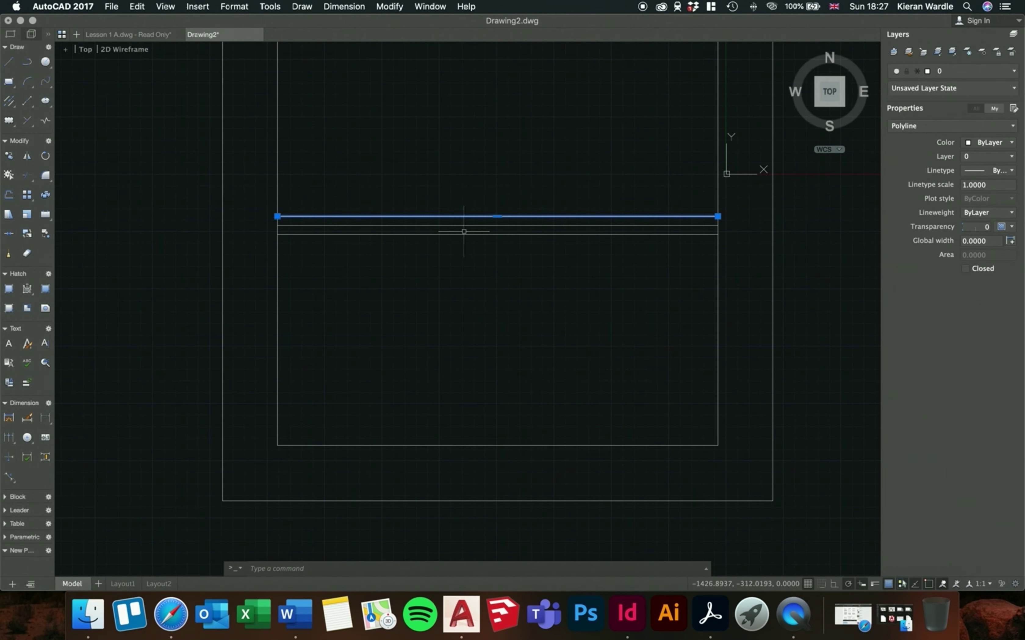
click(464, 233)
key(Delete)
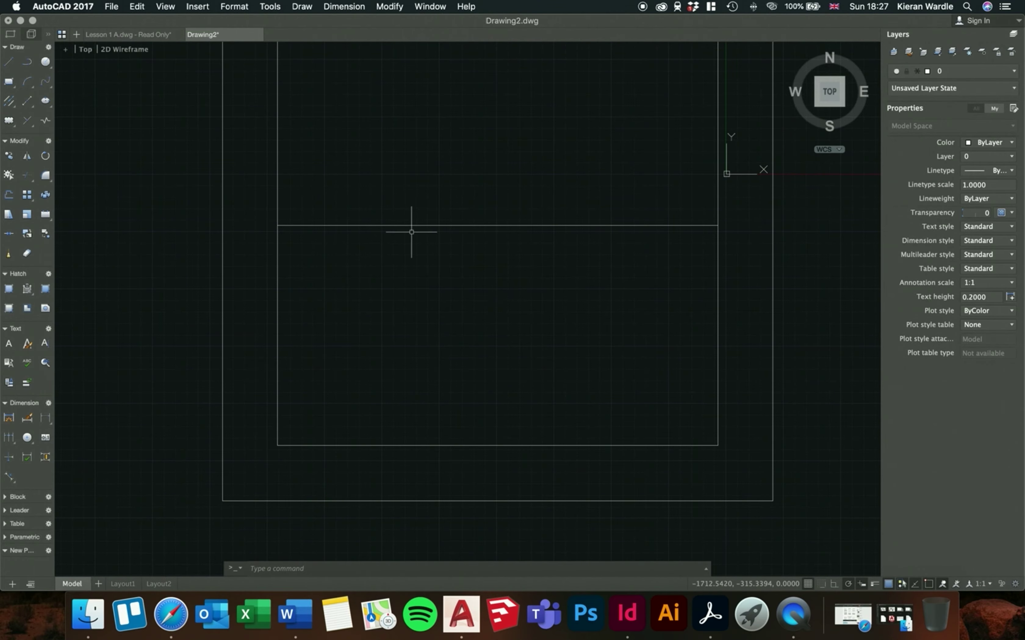
scroll(411, 232, down, 3)
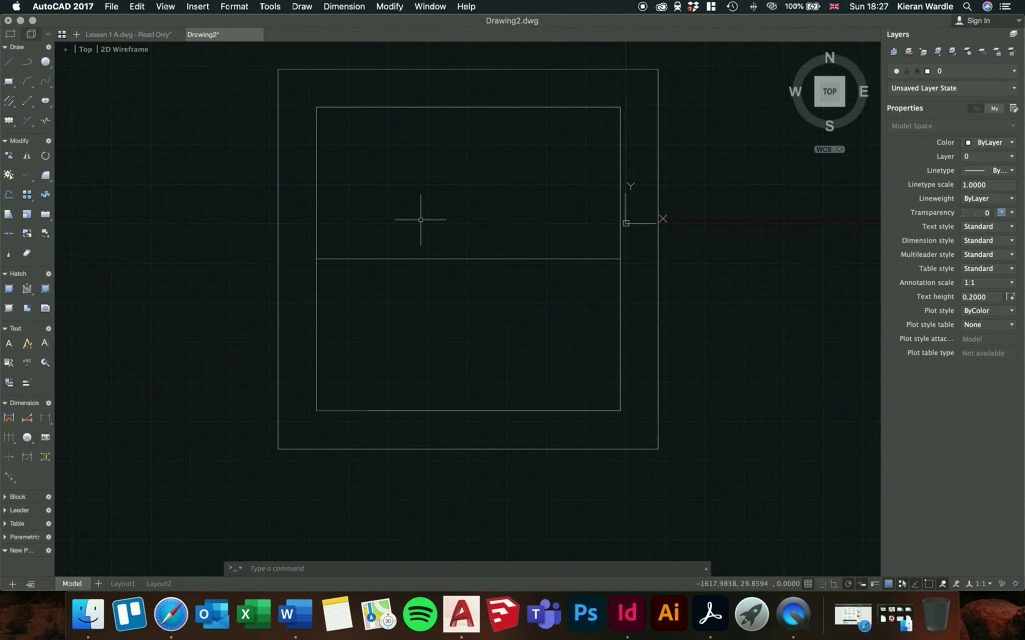
scroll(420, 220, up, 2)
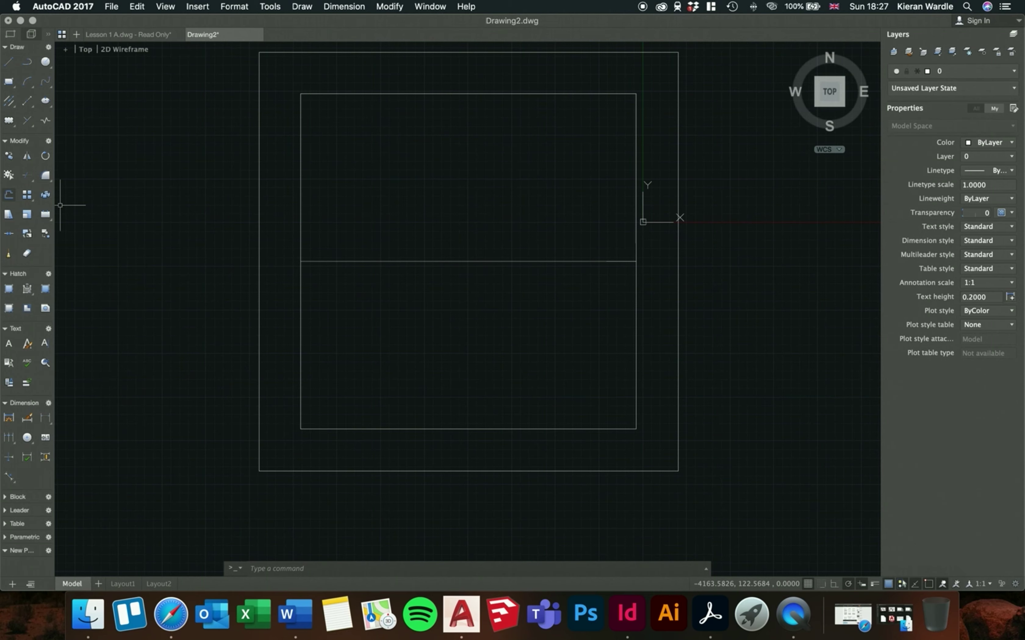
Offset the middle line 50 units above and below, then delete the original middle line
click(8, 195)
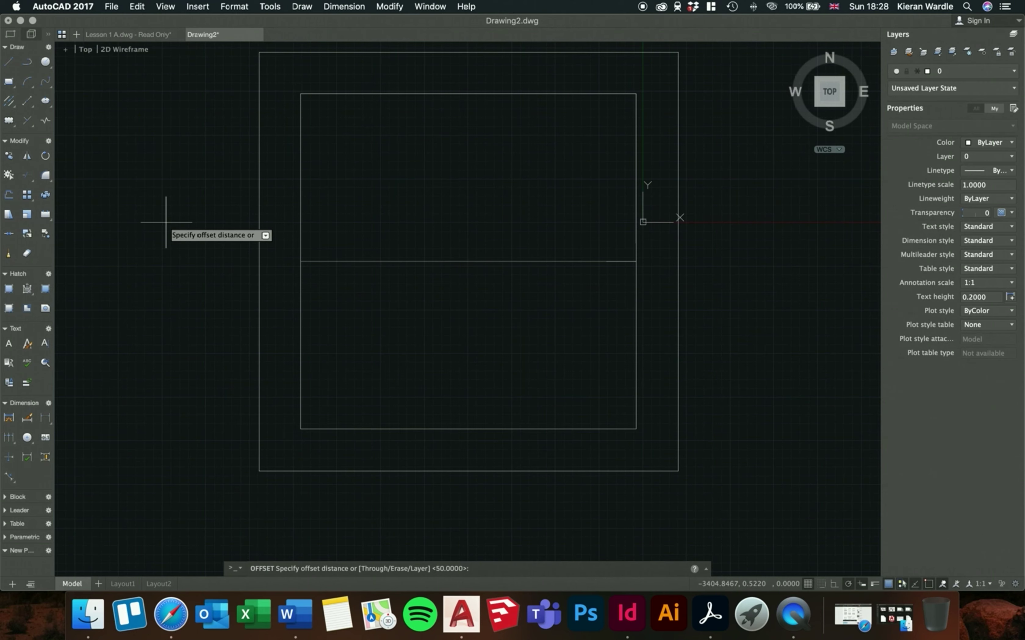
text(50)
key(Return)
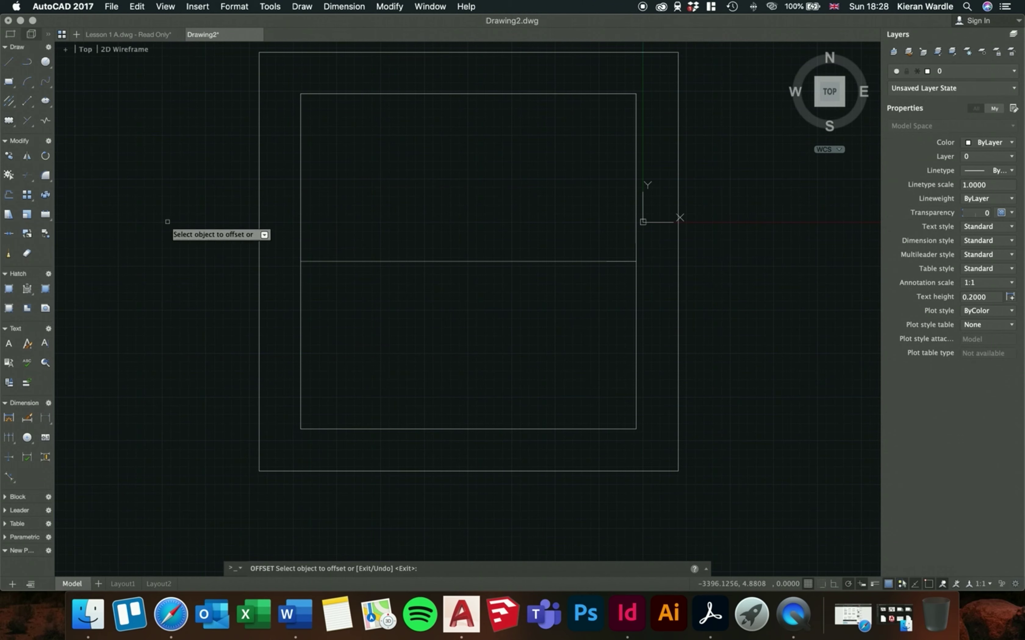
click(375, 261)
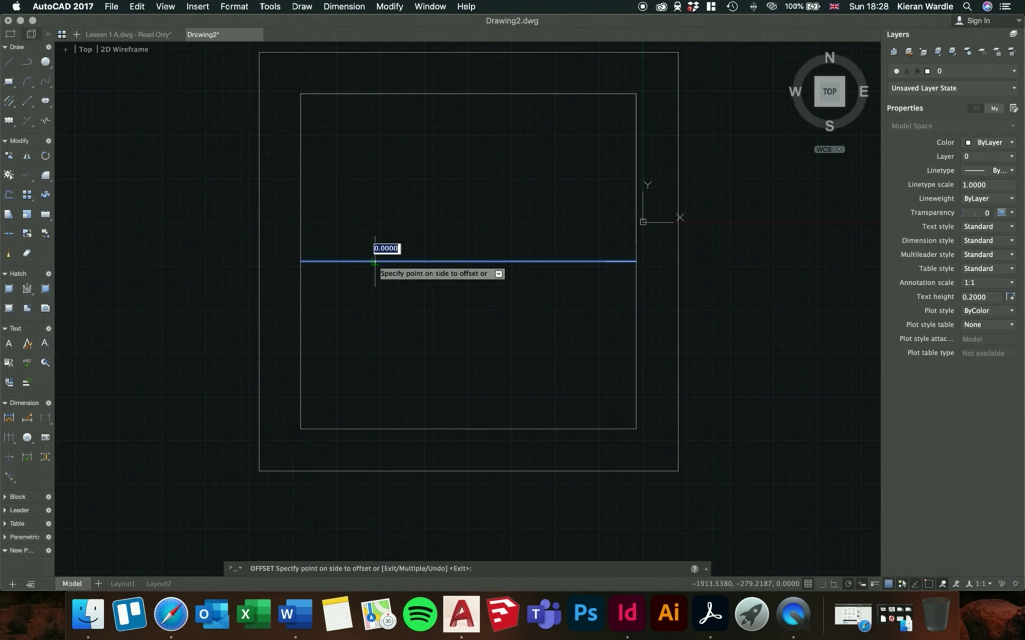
click(376, 214)
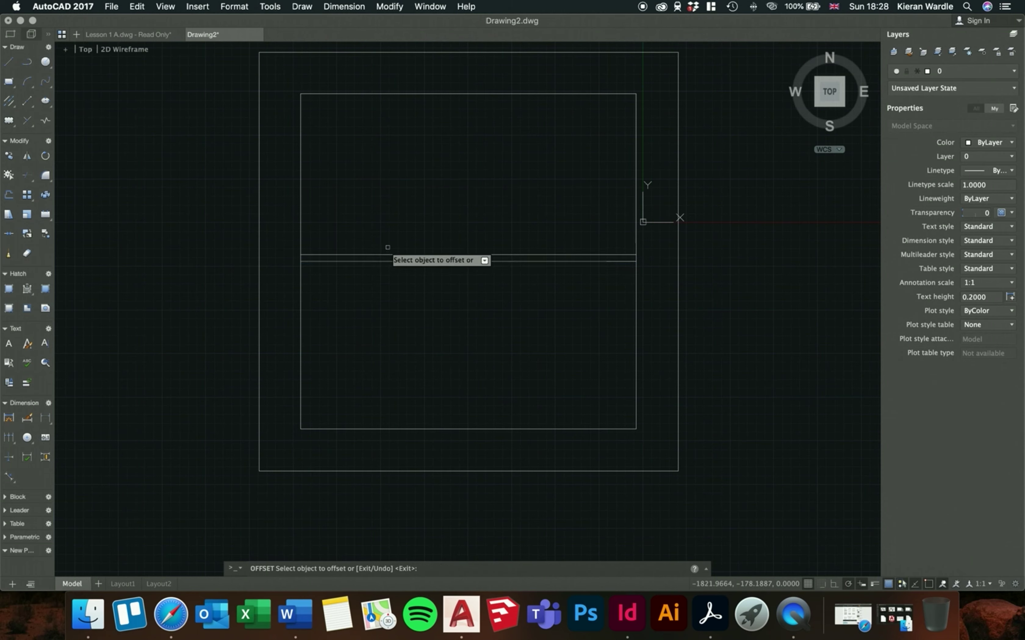
click(387, 262)
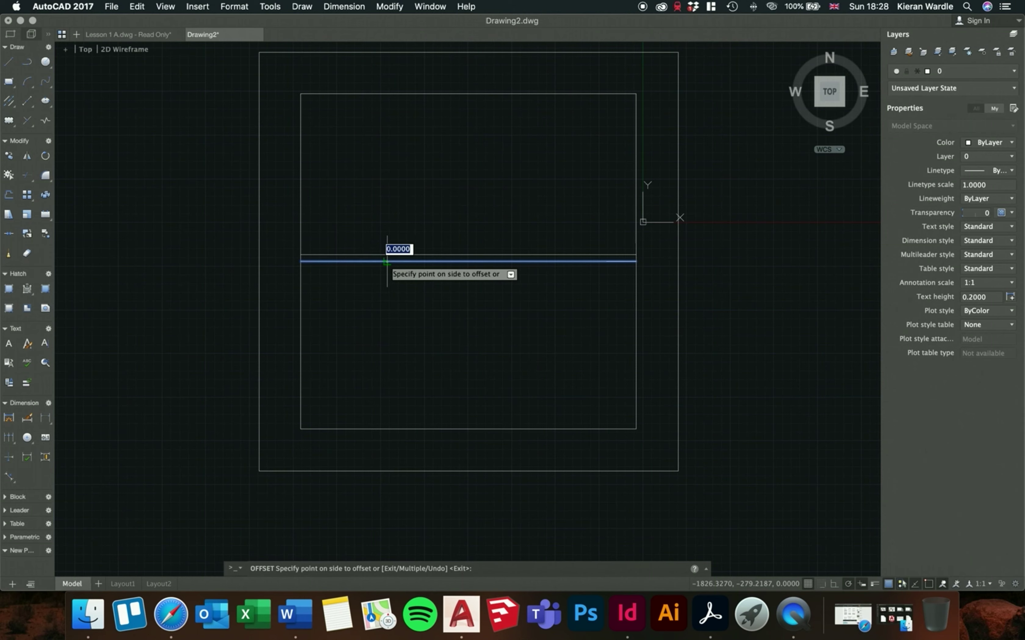
click(385, 280)
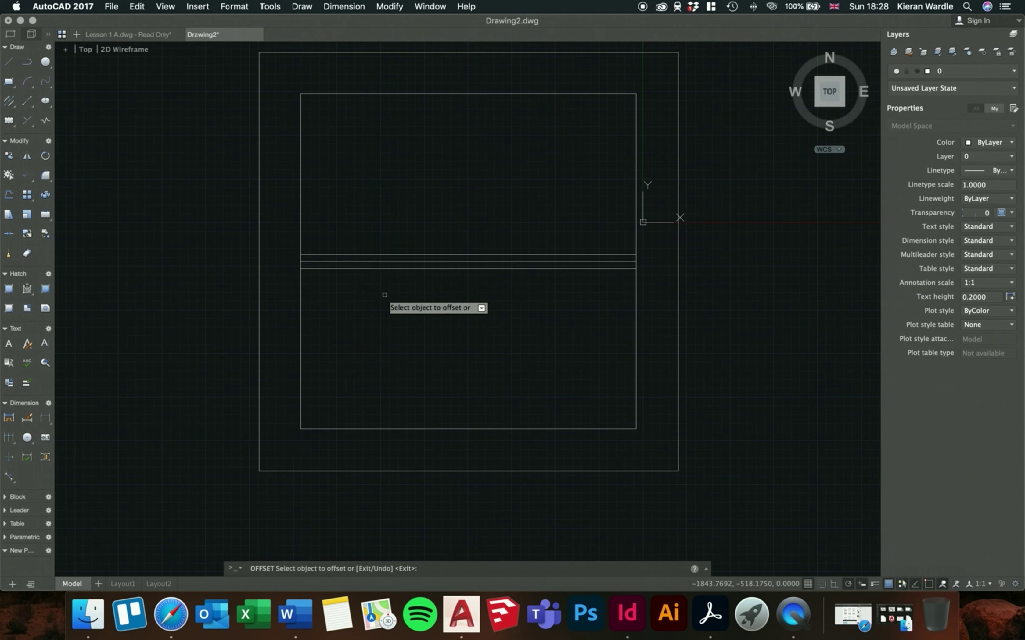
key(Escape)
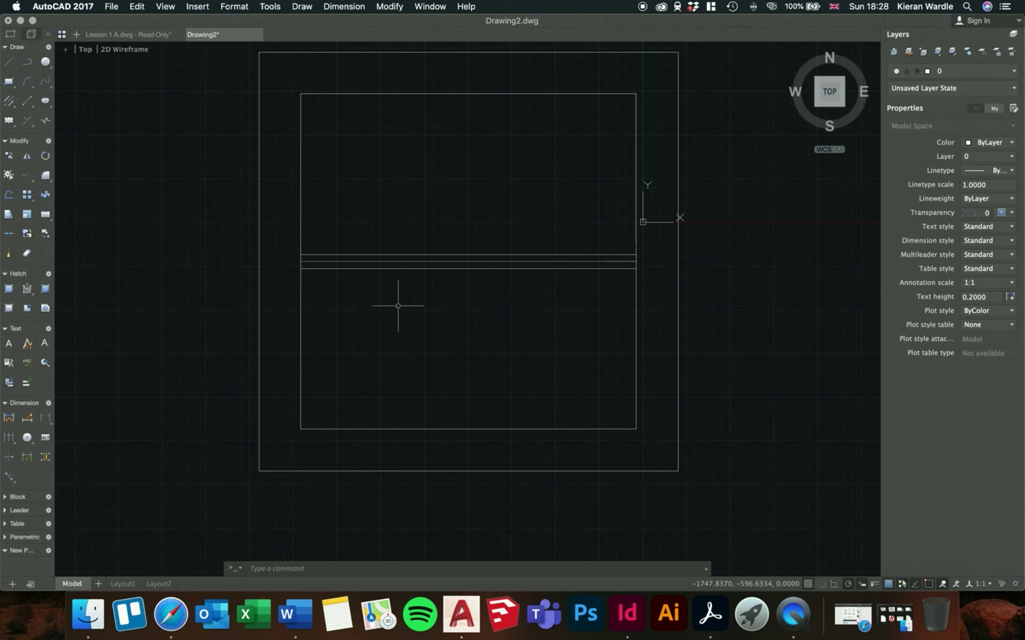
click(397, 261)
key(Delete)
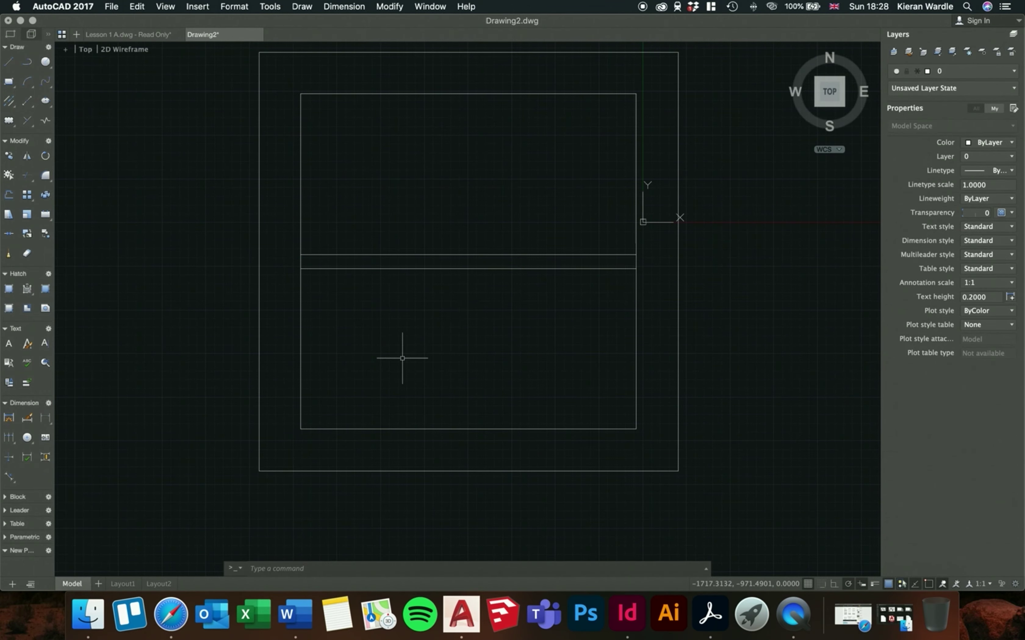
scroll(402, 359, down, 3)
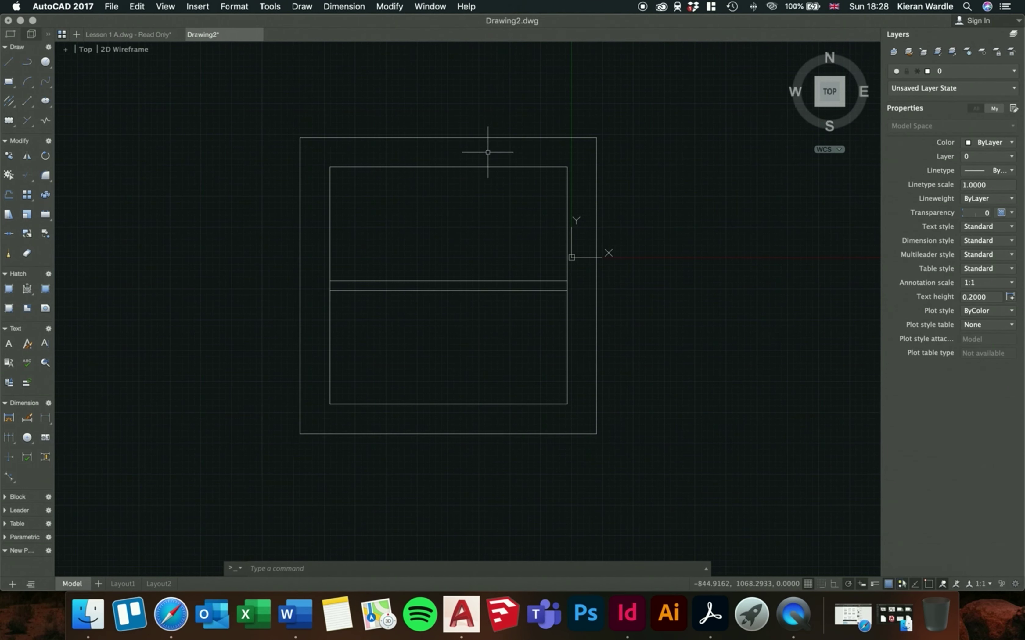
scroll(466, 283, up, 2)
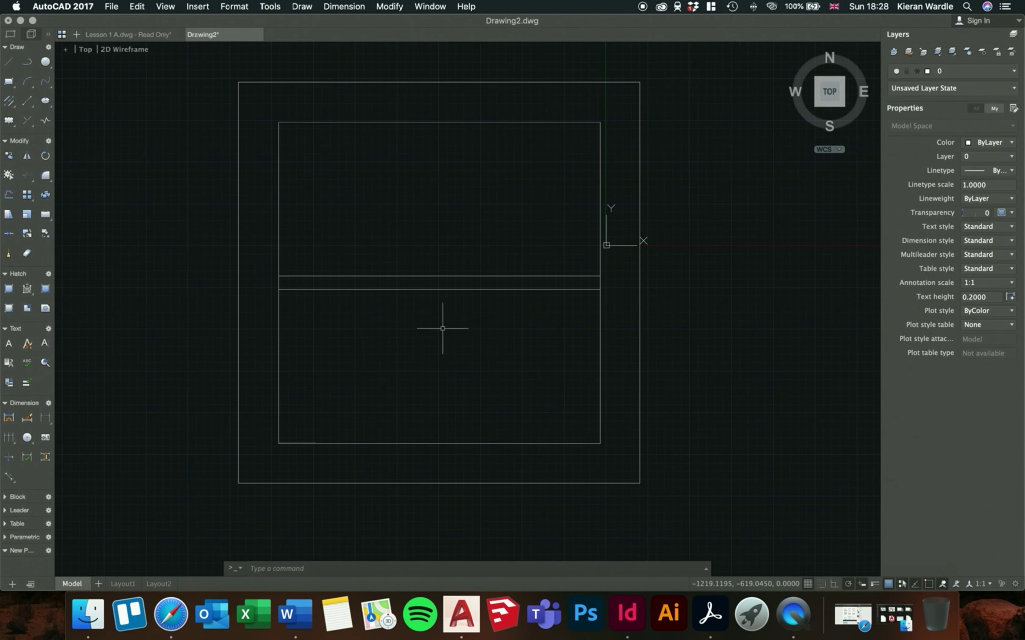
scroll(279, 287, up, 5)
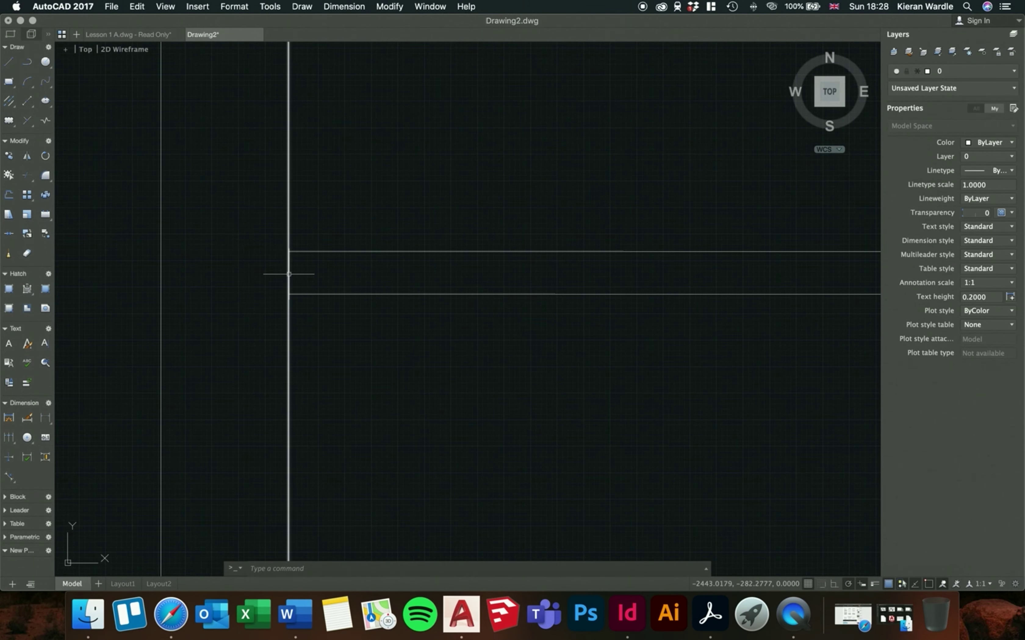
scroll(290, 274, down, 3)
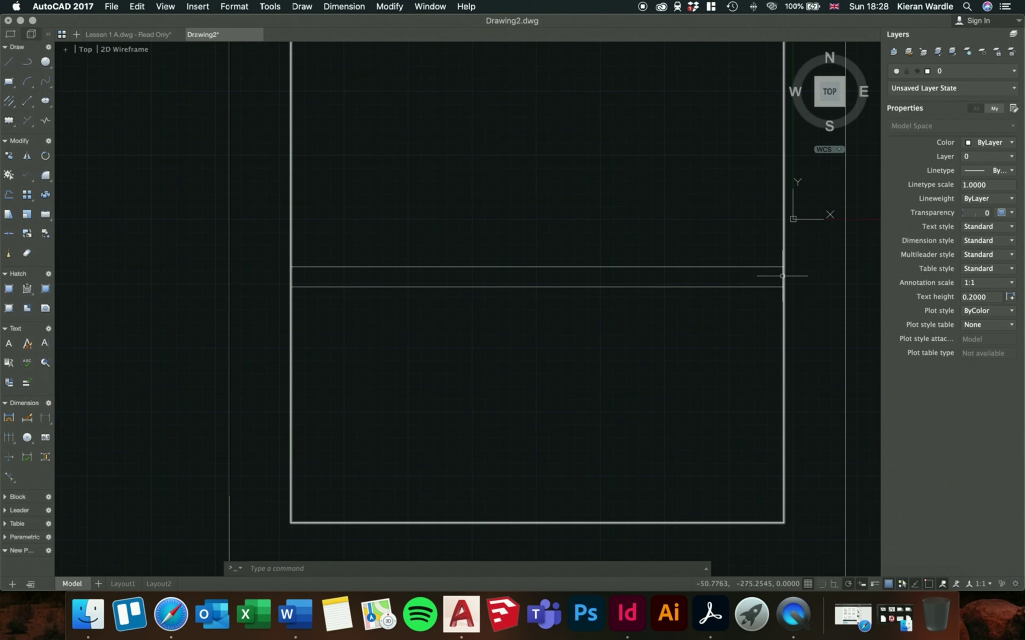
scroll(560, 366, down, 3)
scroll(647, 257, up, 1)
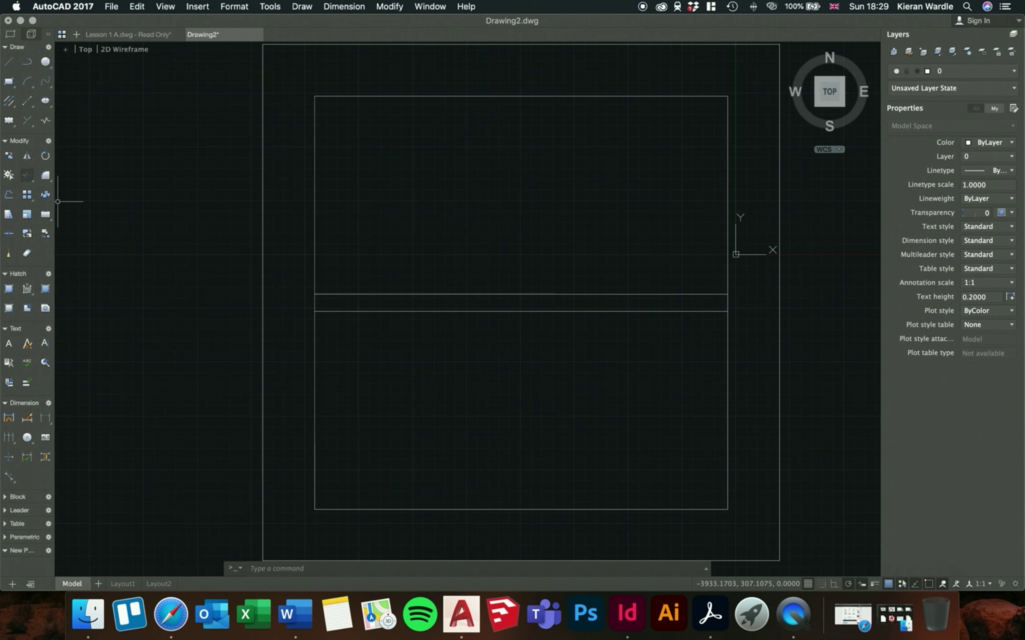
click(27, 175)
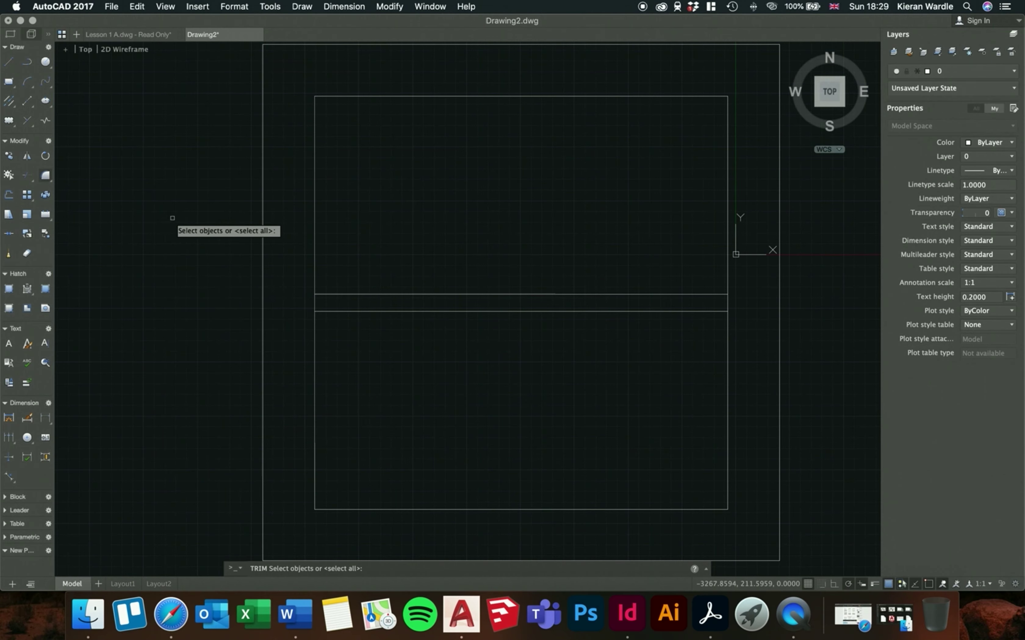
click(460, 312)
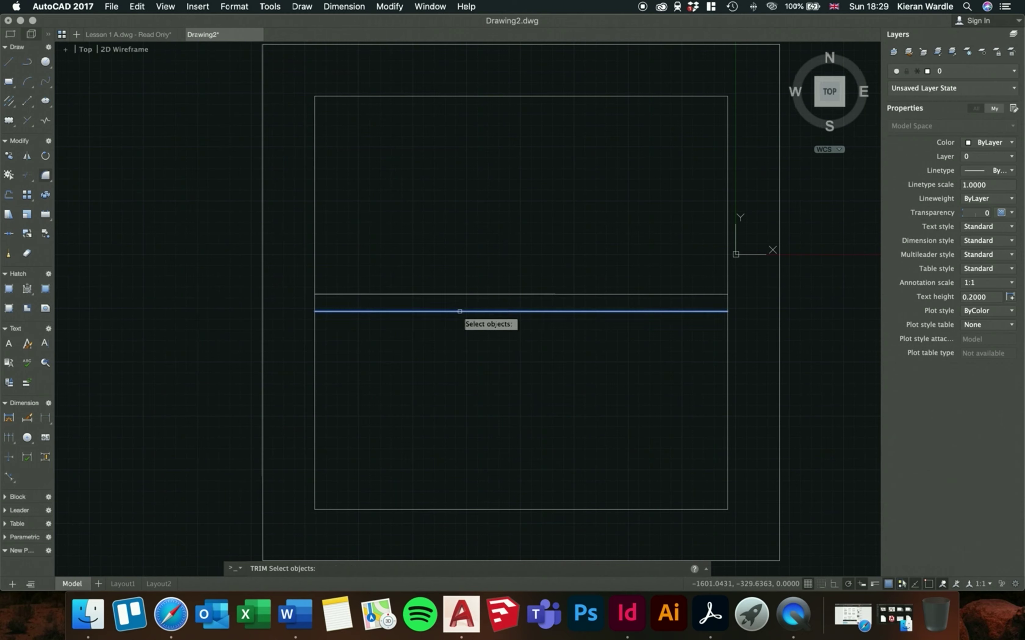
click(458, 293)
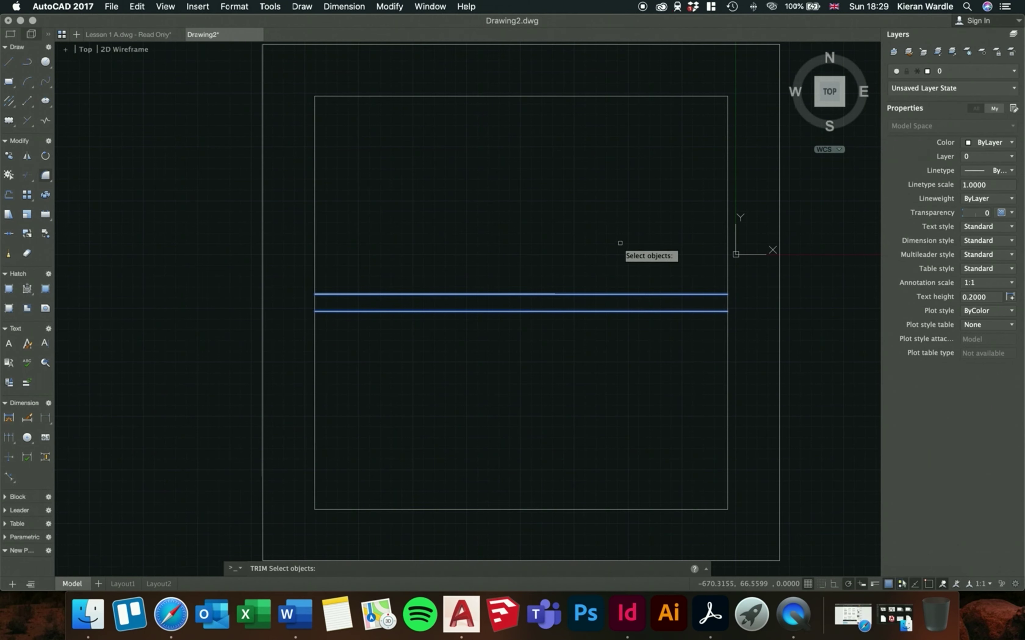
key(Return)
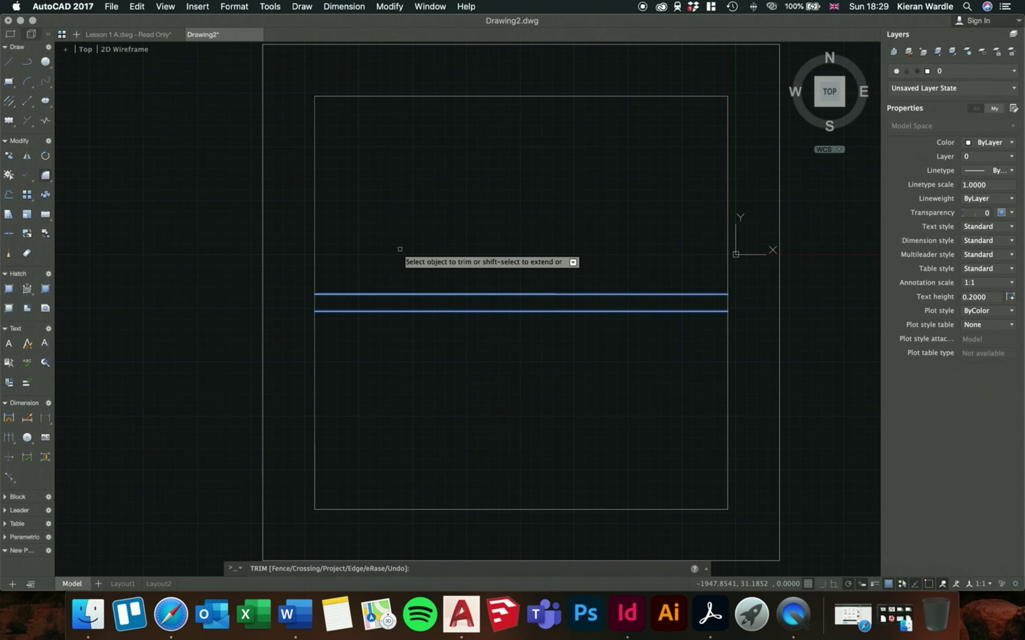
click(314, 303)
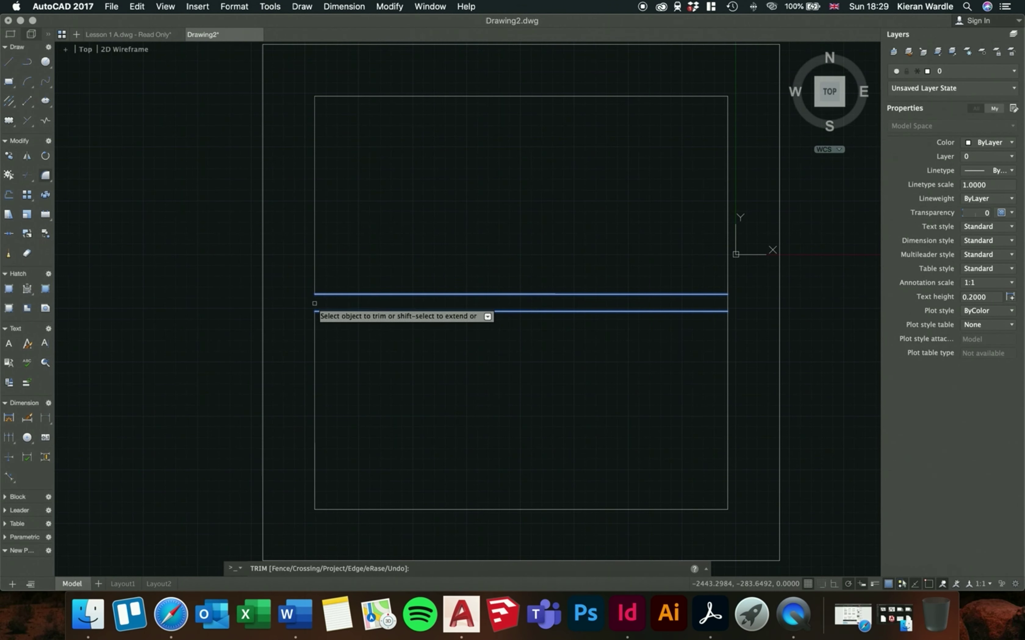
click(727, 304)
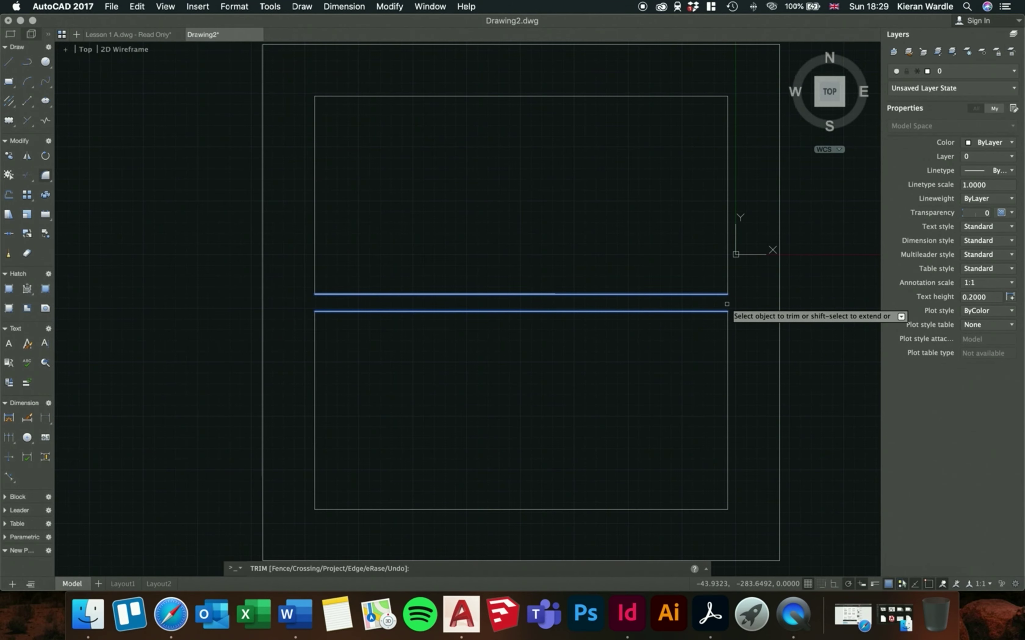
key(Escape)
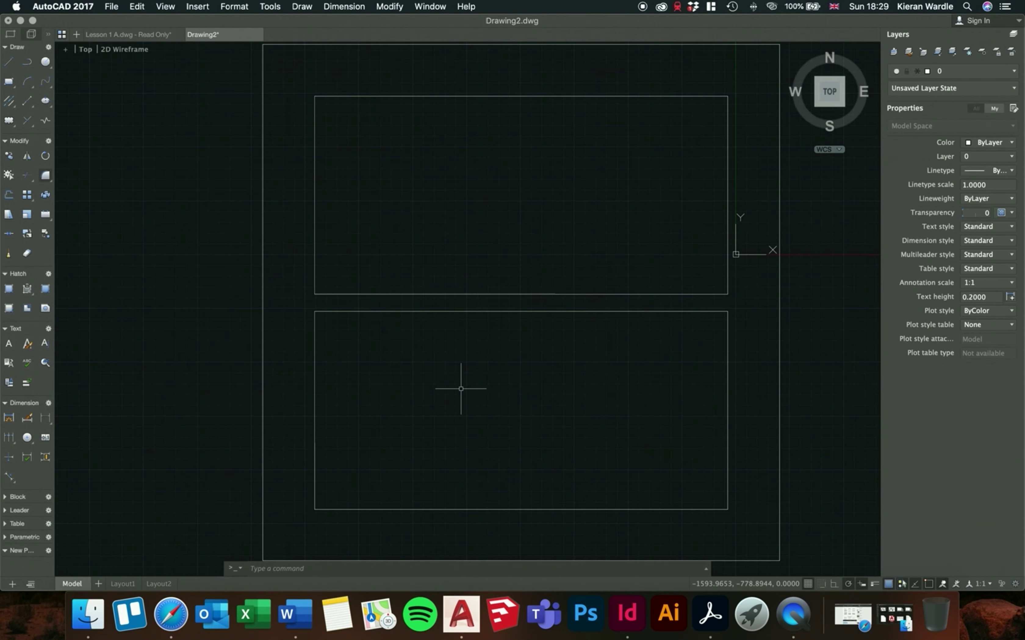
scroll(460, 389, down, 2)
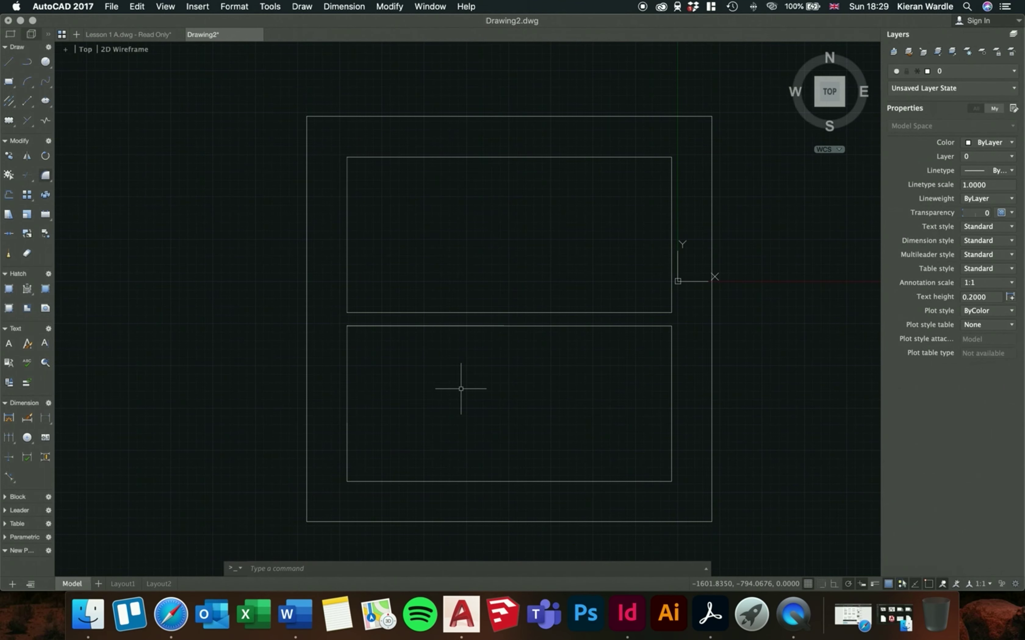
scroll(461, 389, up, 1)
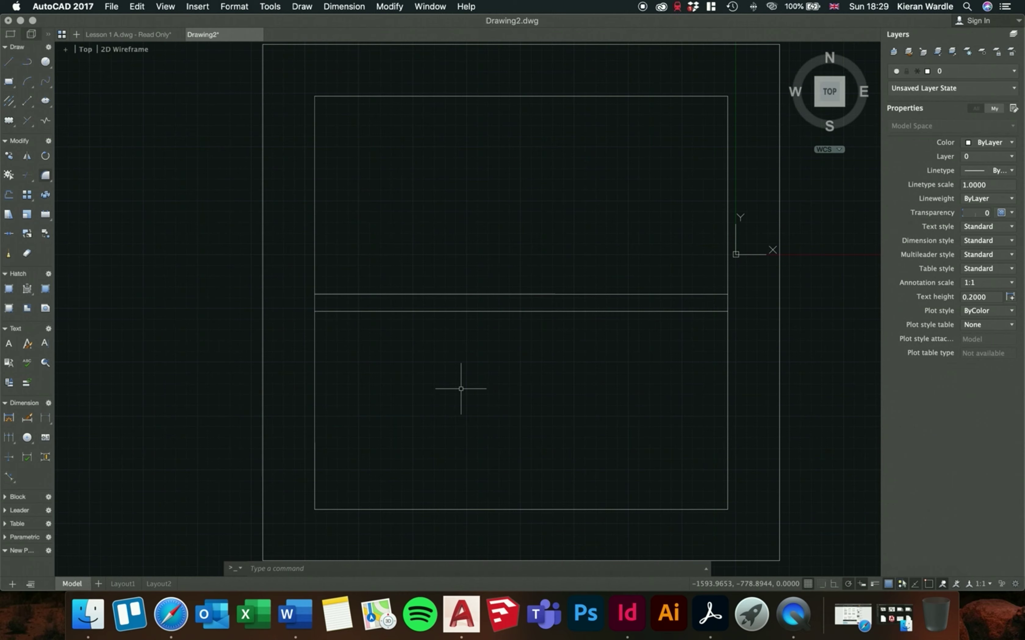
click(427, 406)
click(420, 402)
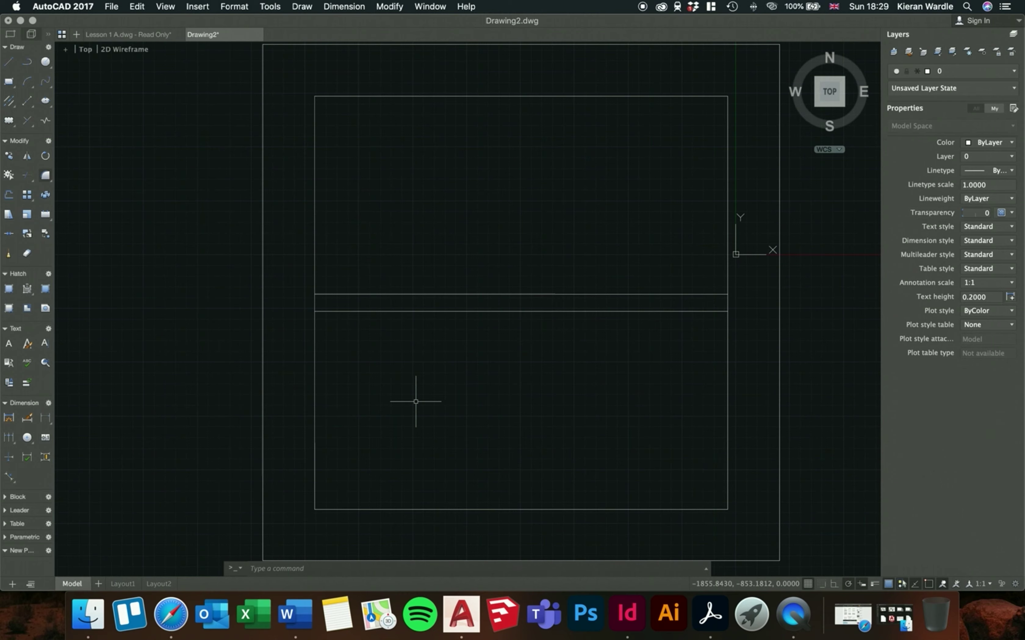
text(tr)
key(Return)
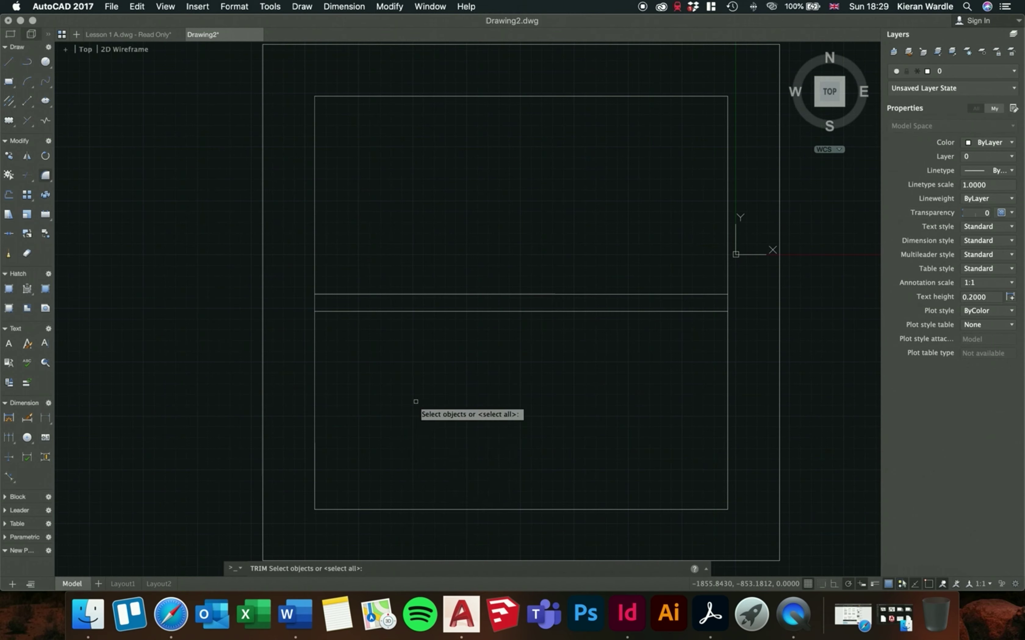
key(Return)
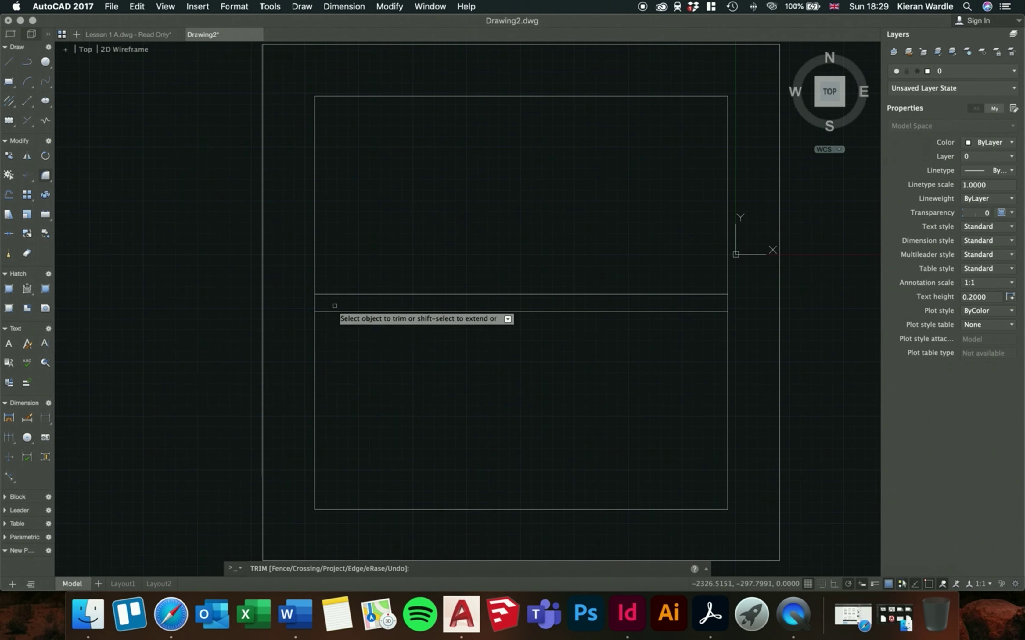
click(315, 303)
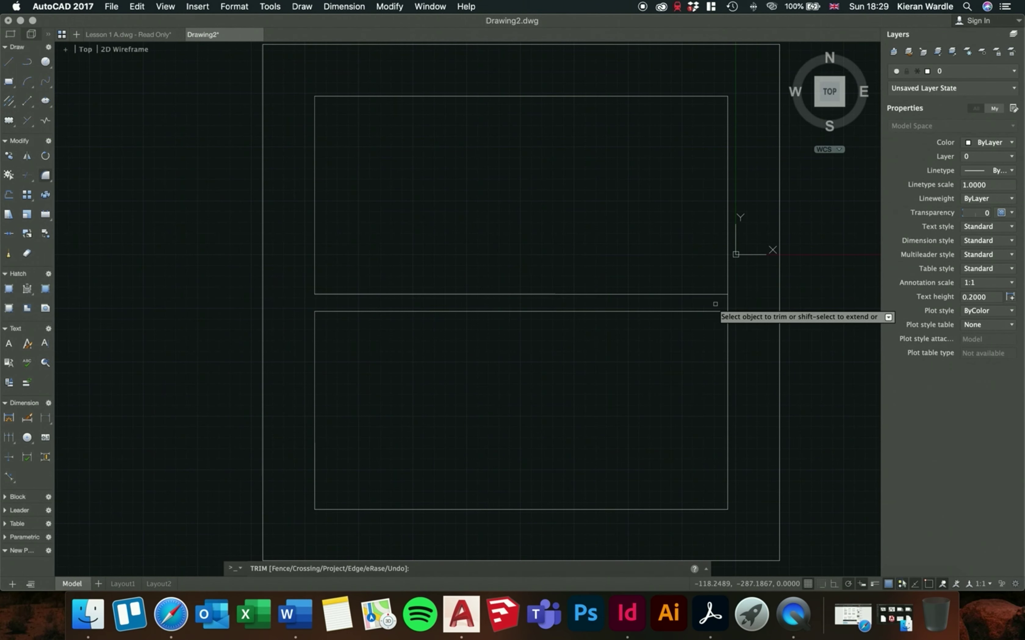
click(728, 303)
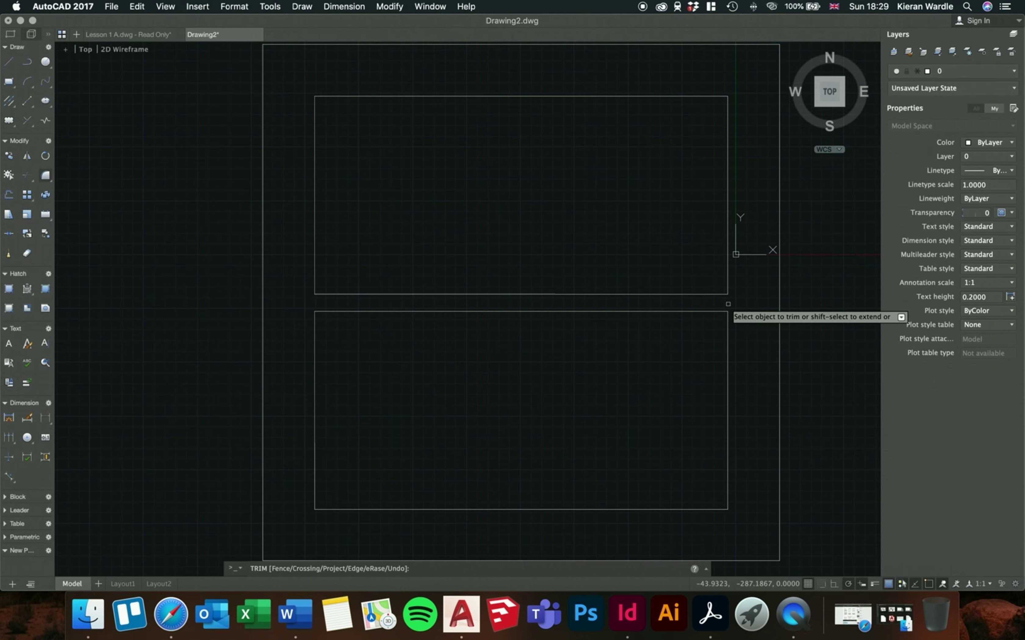
key(Return)
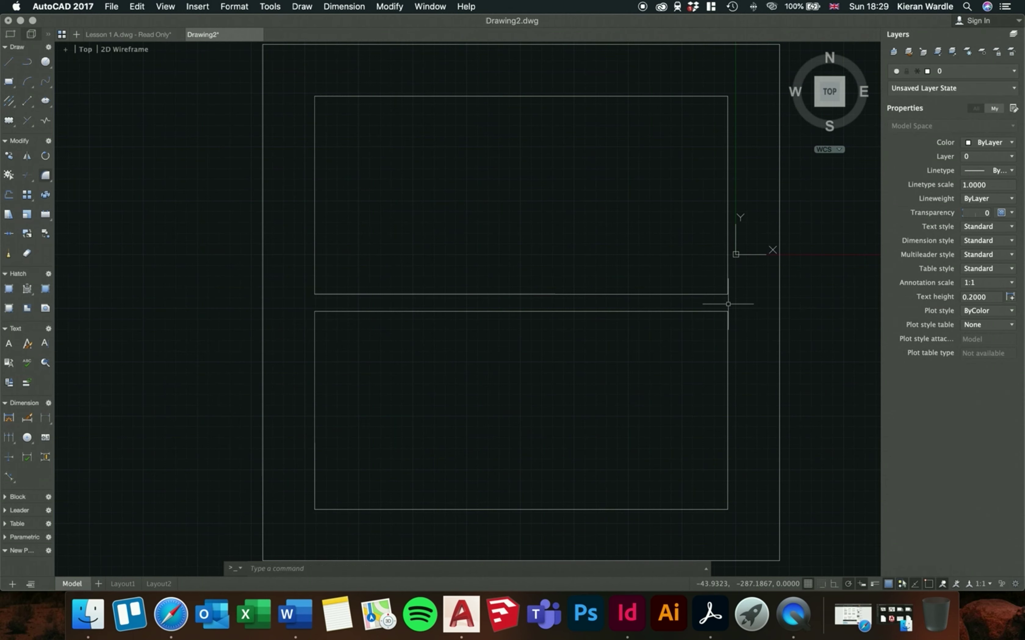
text(tr)
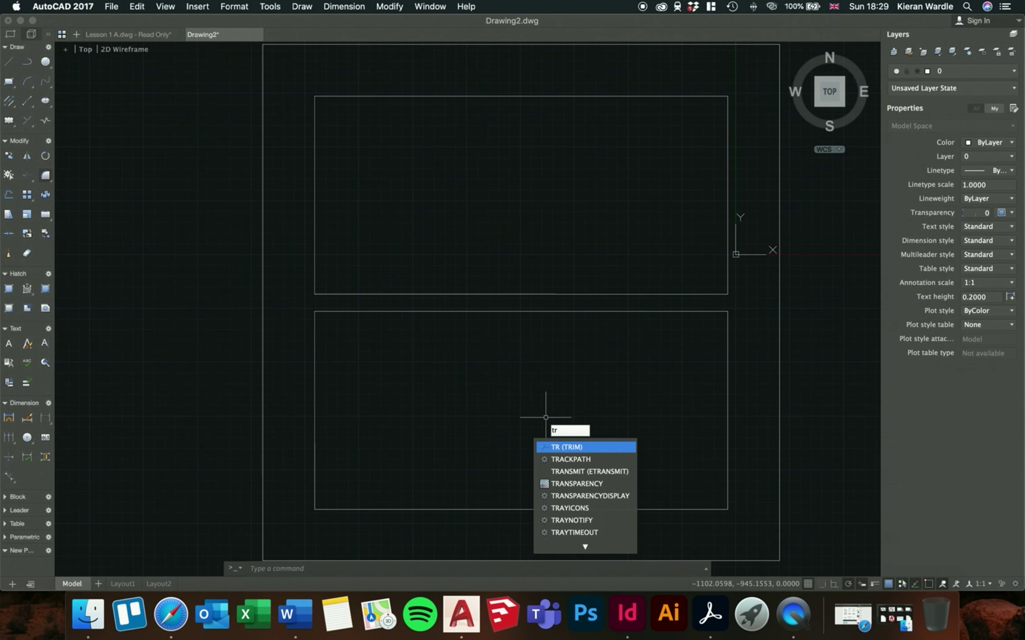
key(Return)
key(Return)
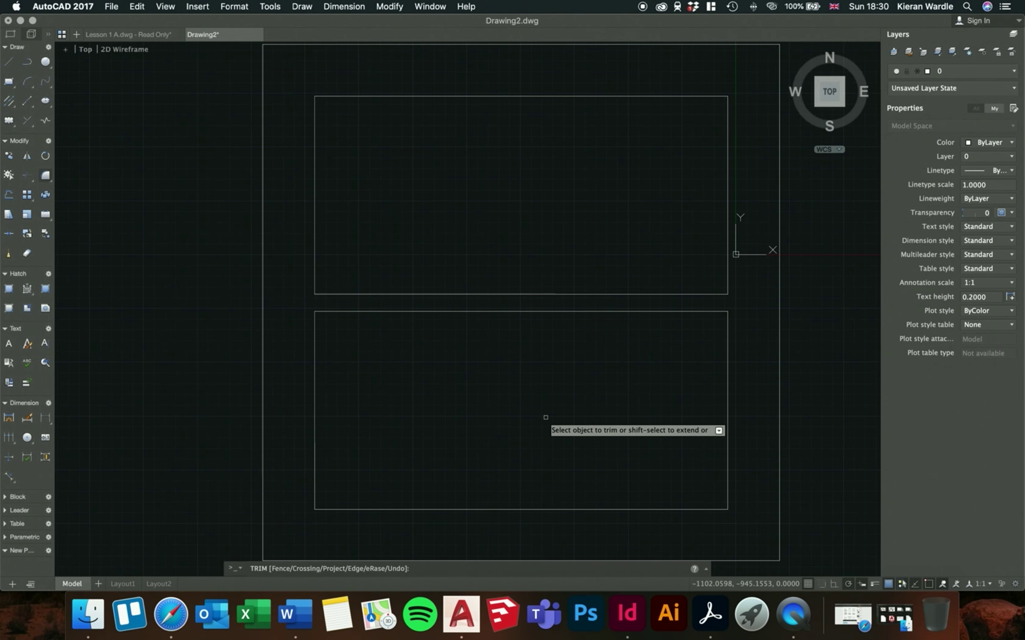
scroll(355, 355, down, 5)
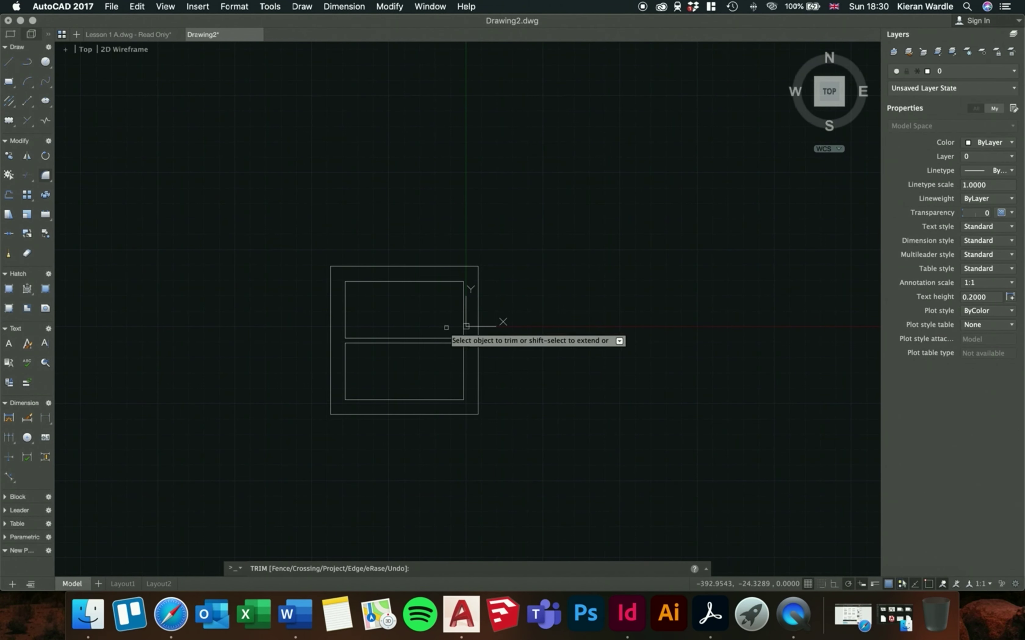
scroll(365, 340, up, 5)
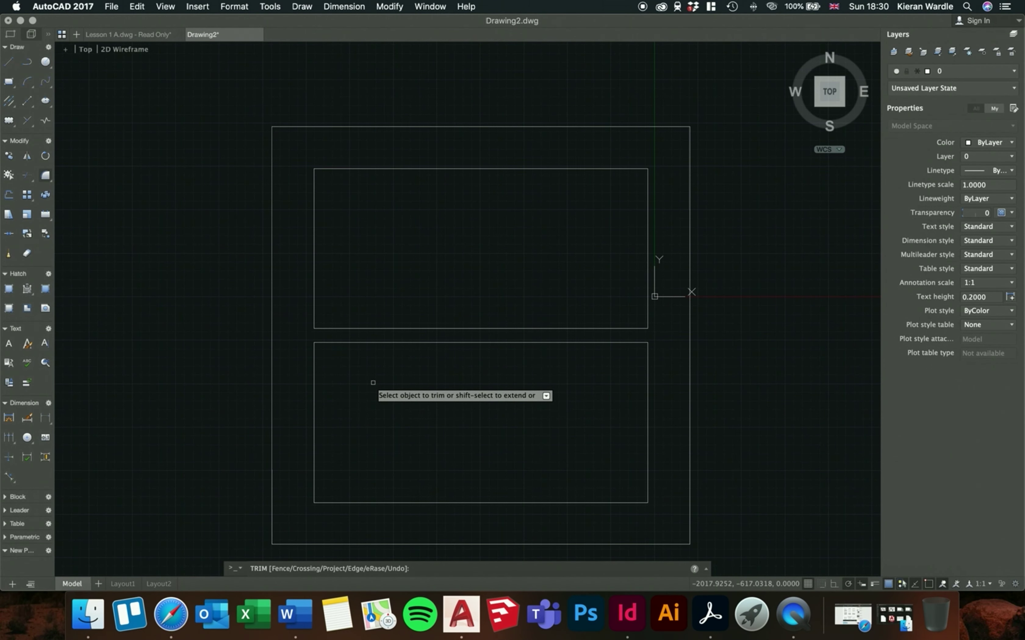
key(Escape)
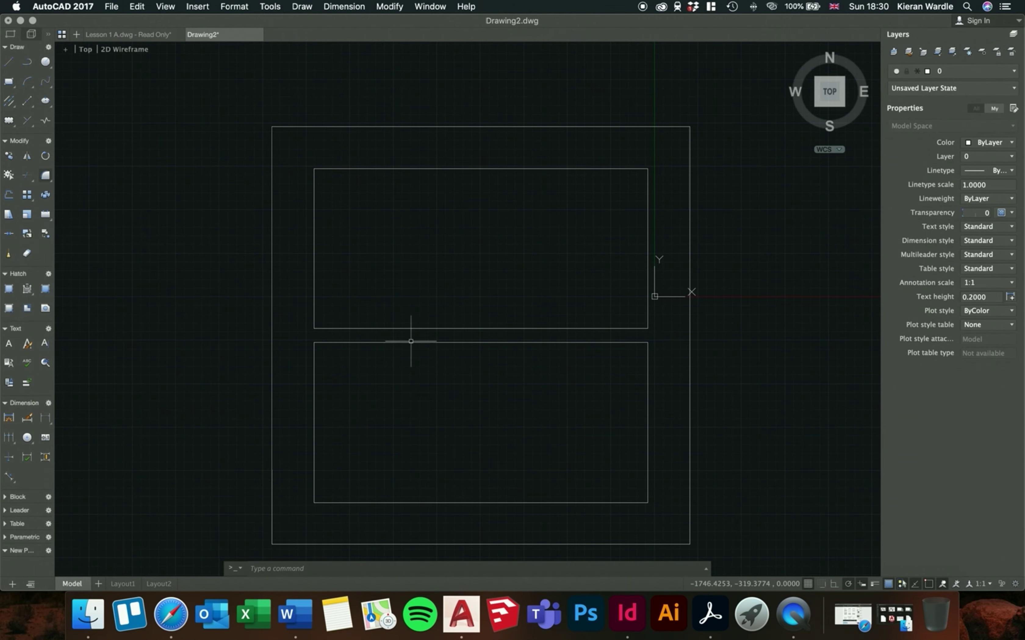
scroll(421, 222, down, 3)
scroll(541, 364, up, 2)
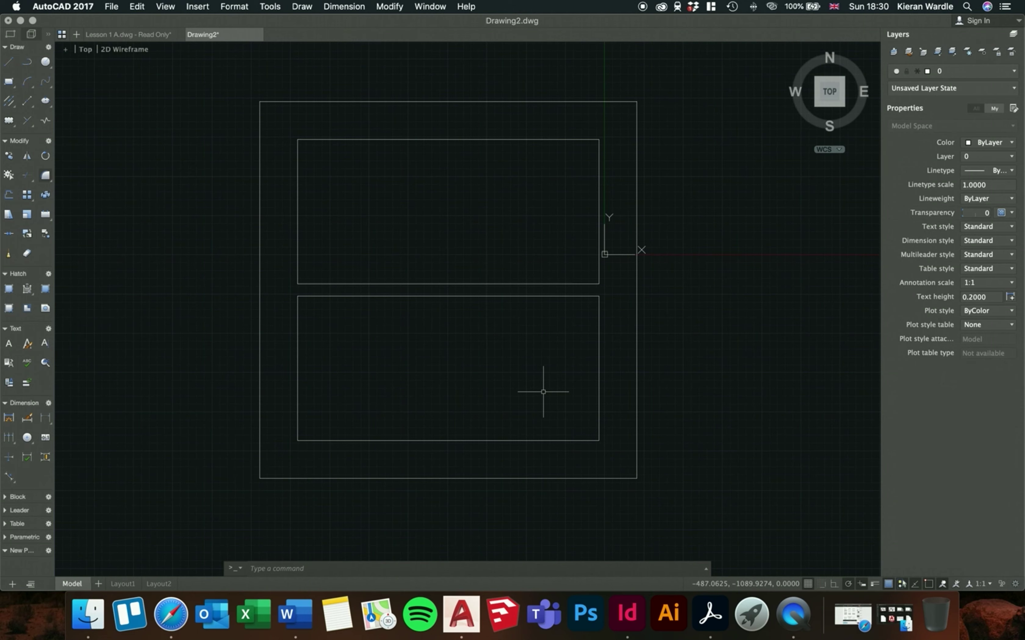
Draw a short vertical polyline from the lower room's bottom-right corner down to the outer bottom edge
text(pl)
key(Return)
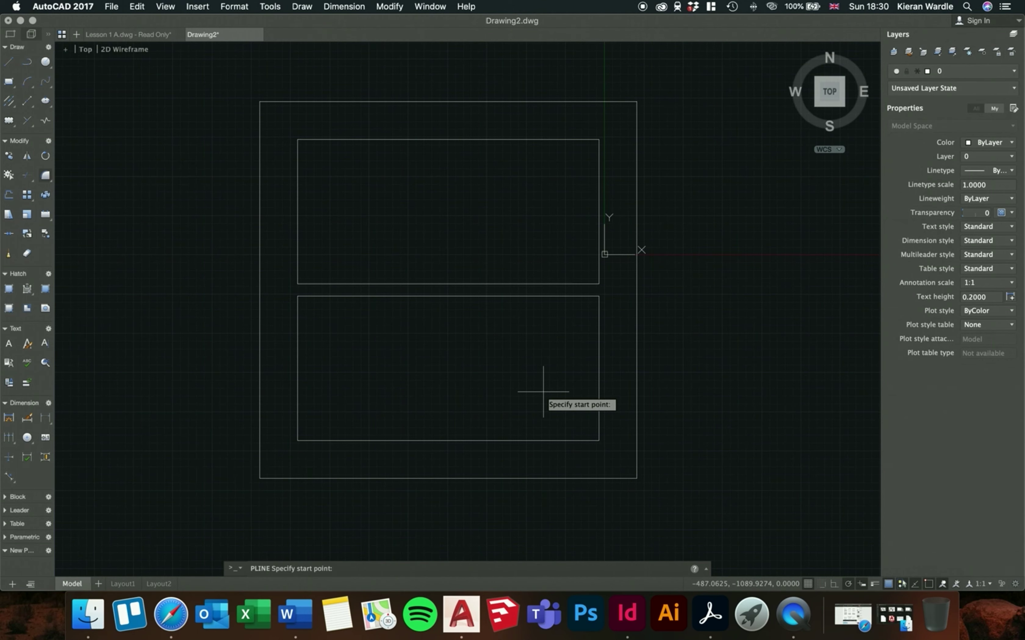
click(598, 441)
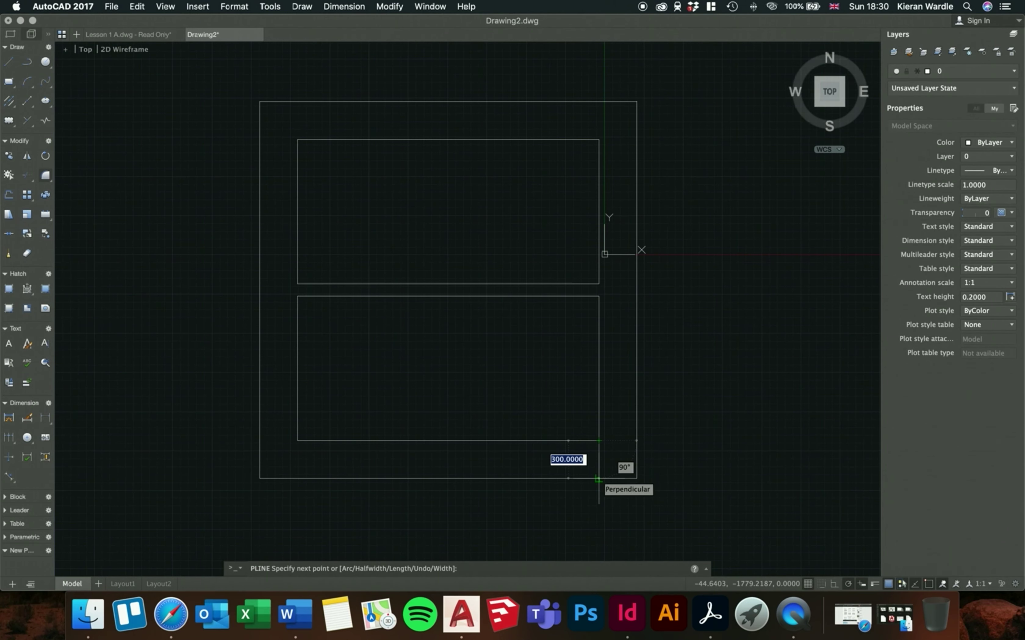
click(598, 480)
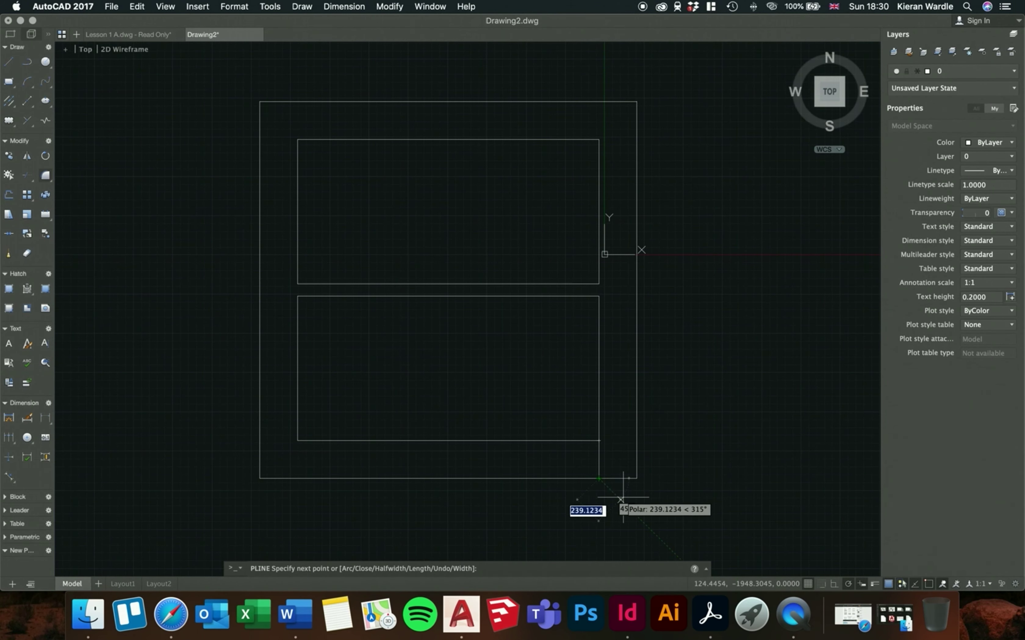
key(Return)
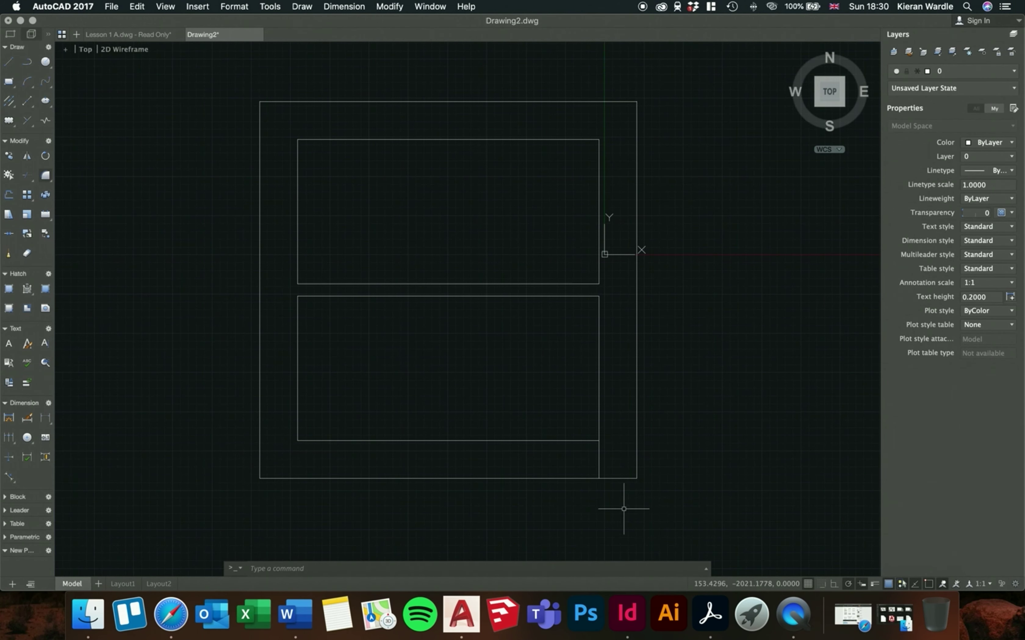
Window-select the new short vertical line
click(599, 464)
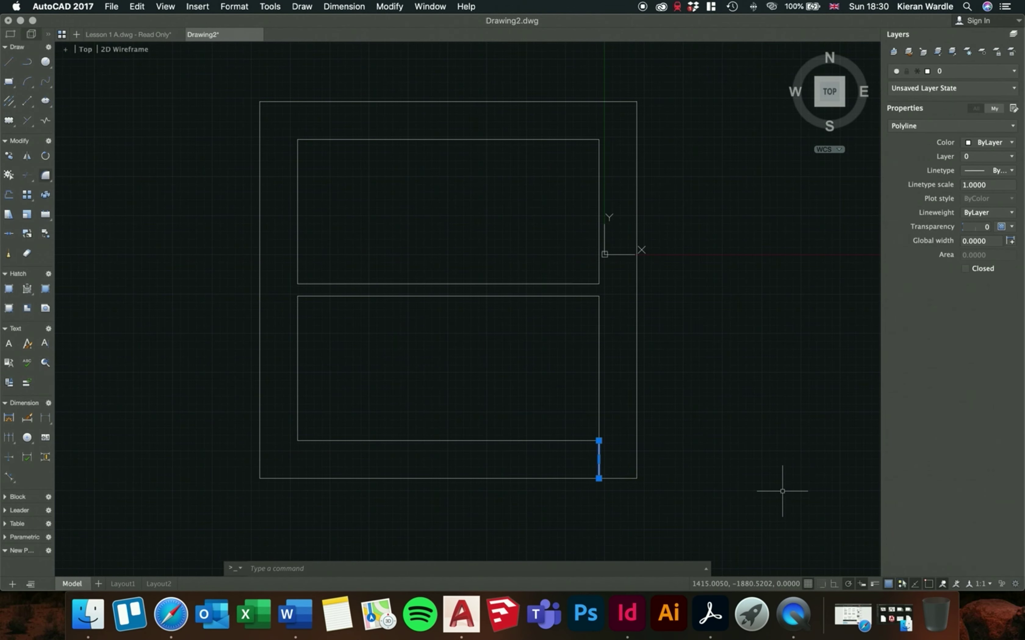
scroll(704, 502, up, 1)
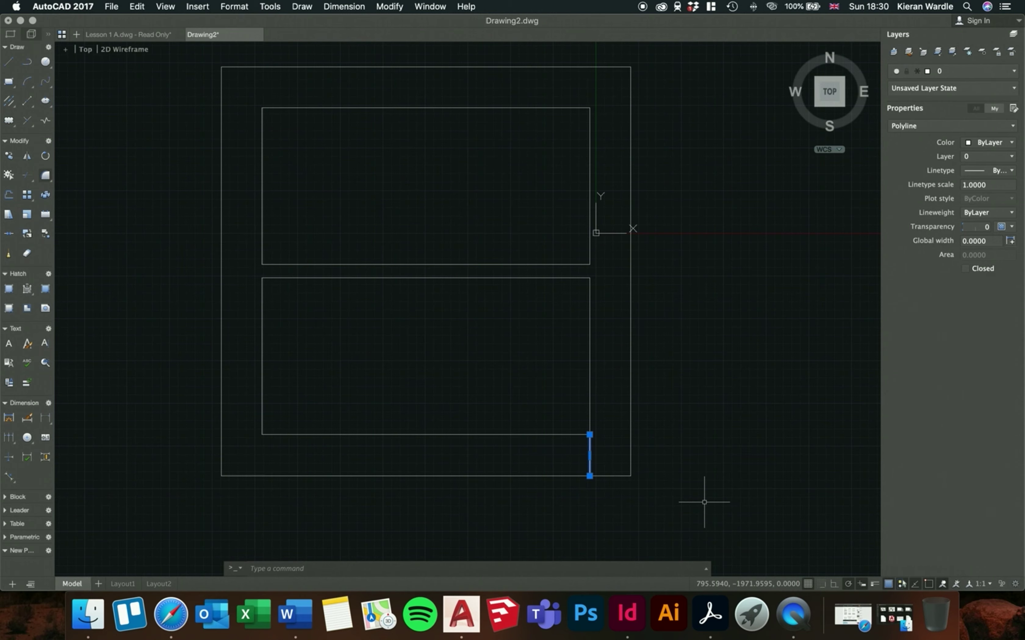
key(Escape)
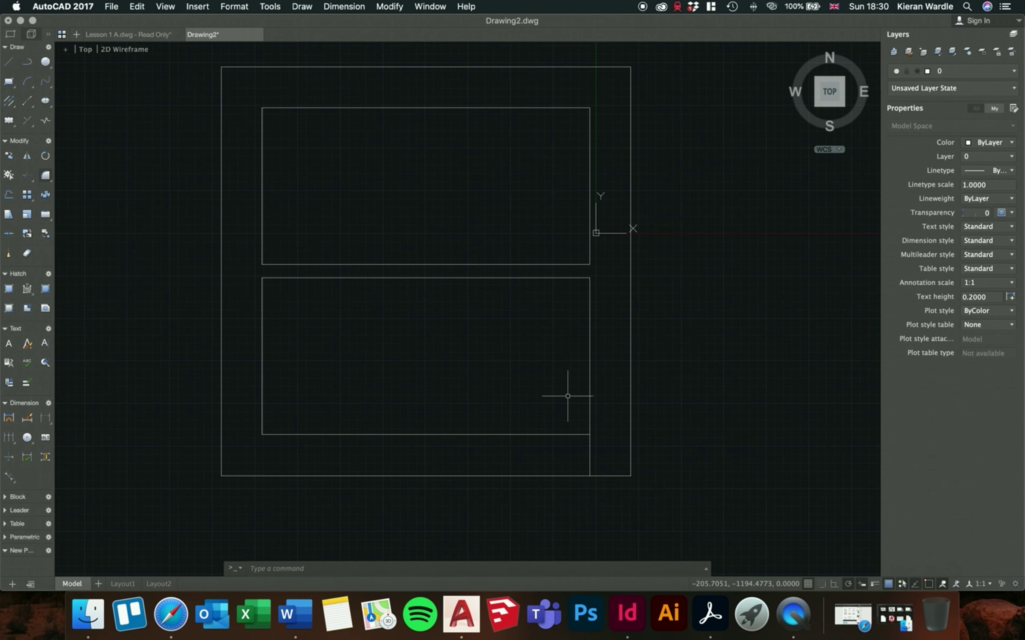
click(521, 347)
click(616, 514)
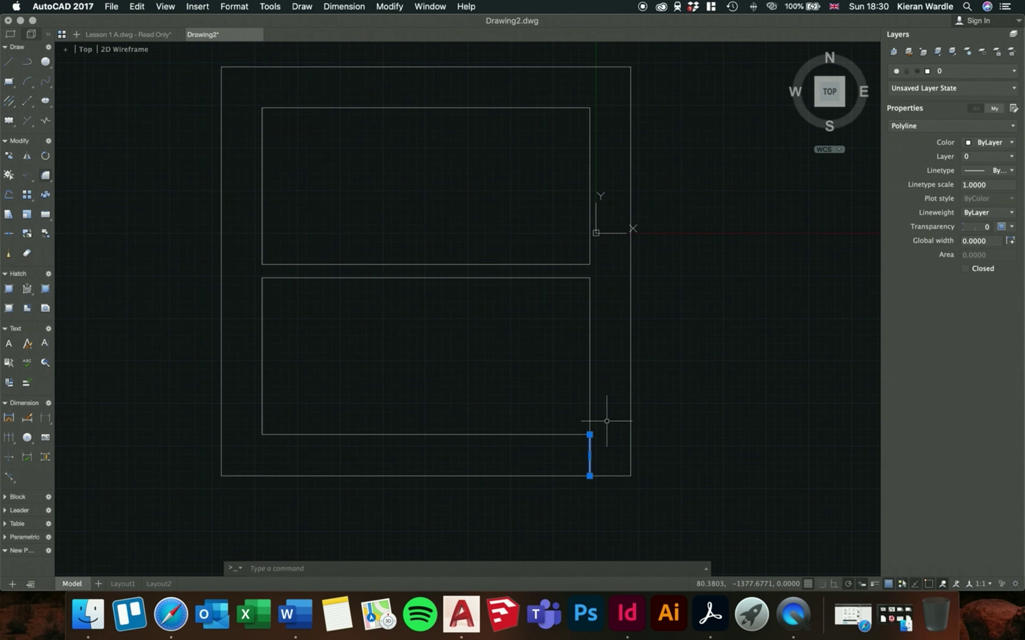
key(Escape)
click(492, 339)
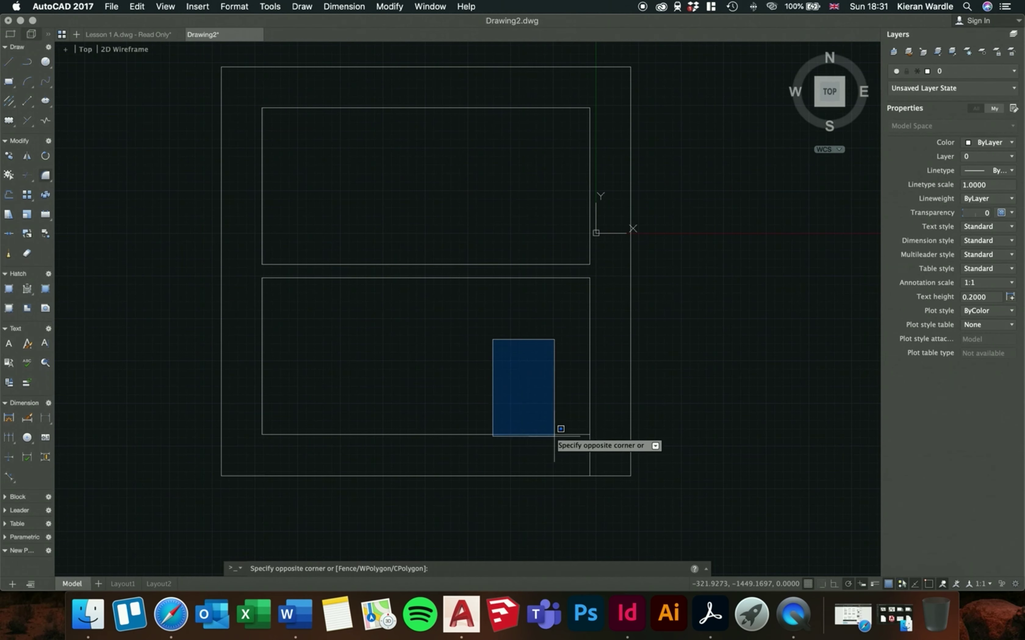
click(602, 498)
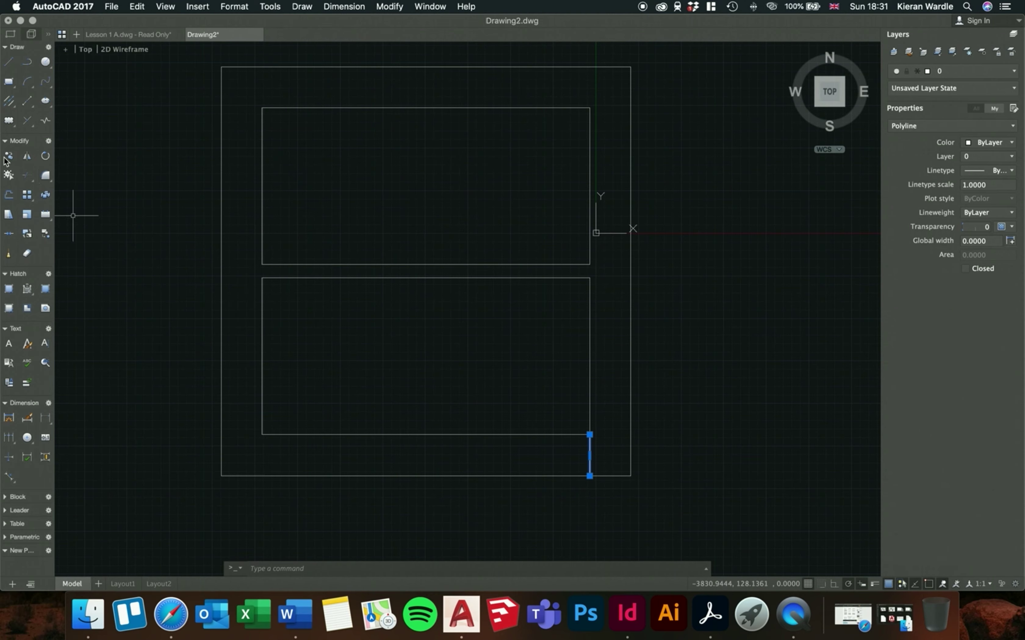
Copy the short vertical line 800 units to the left from its top endpoint
text(co)
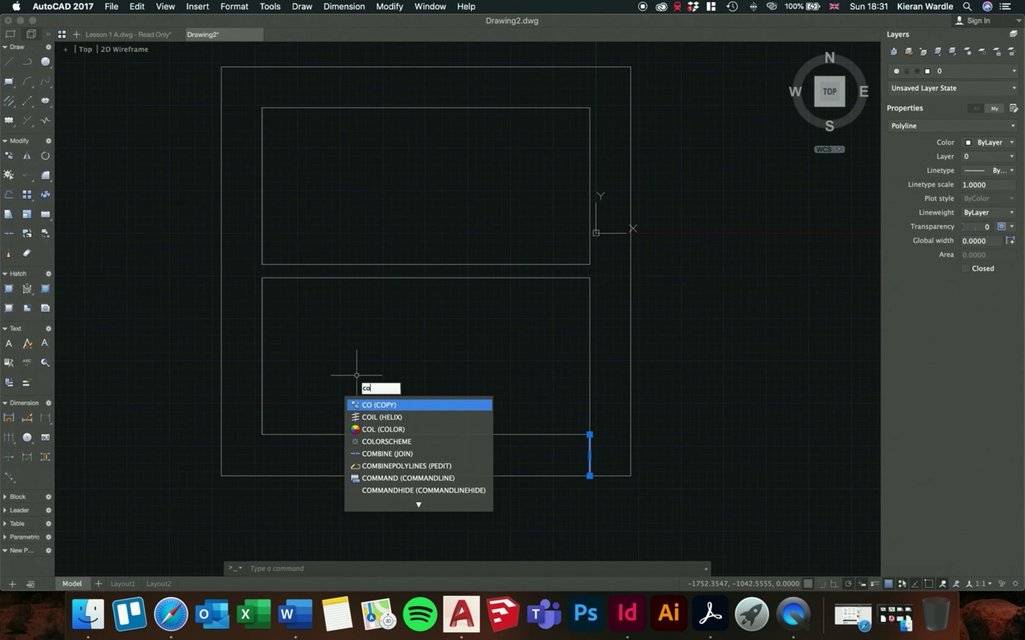
key(Return)
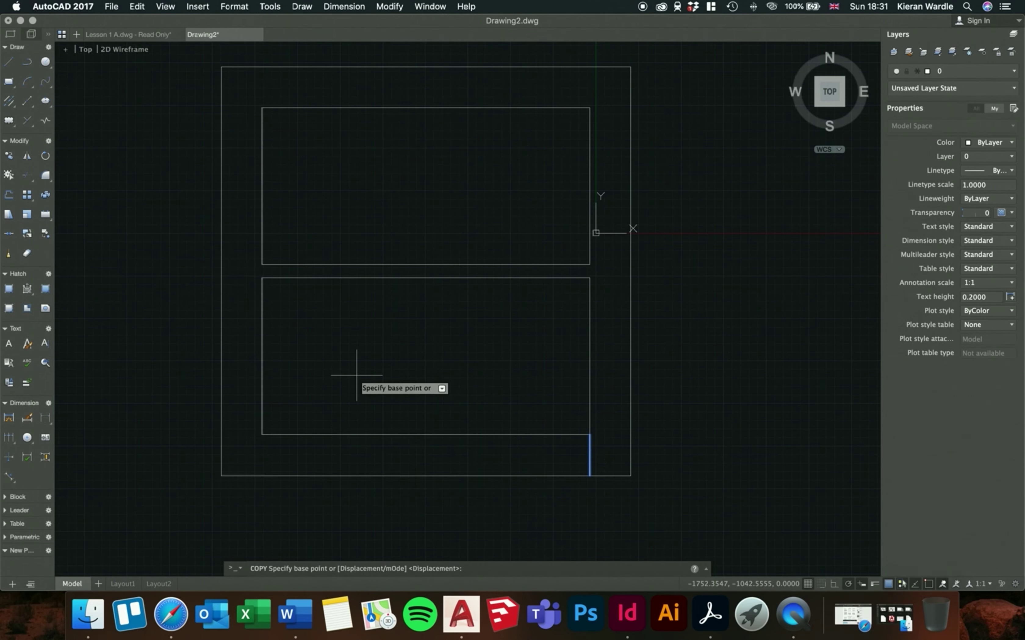
click(589, 435)
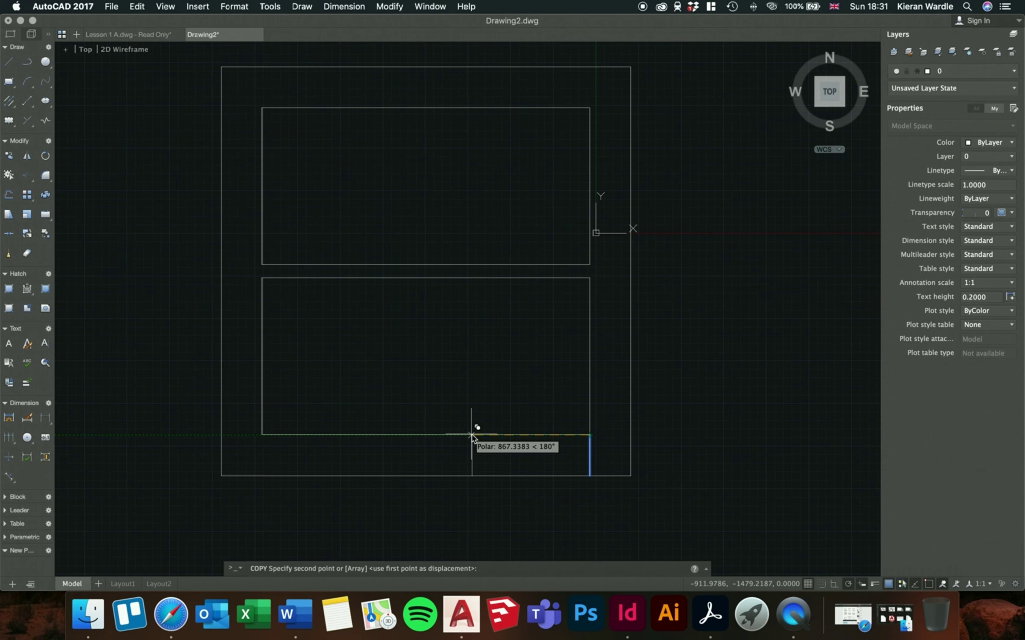
text(800)
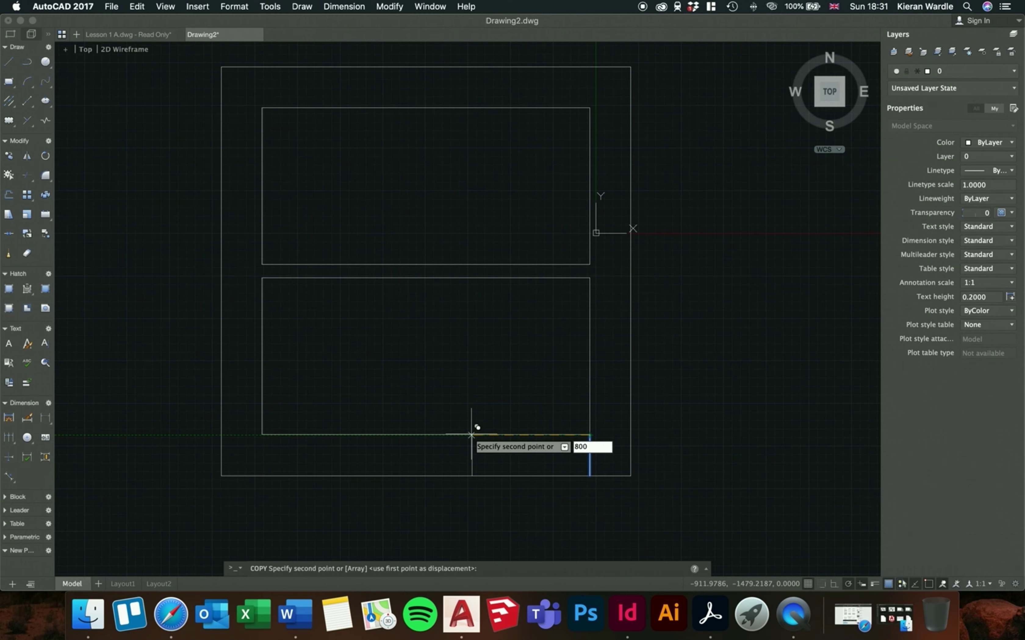
key(Return)
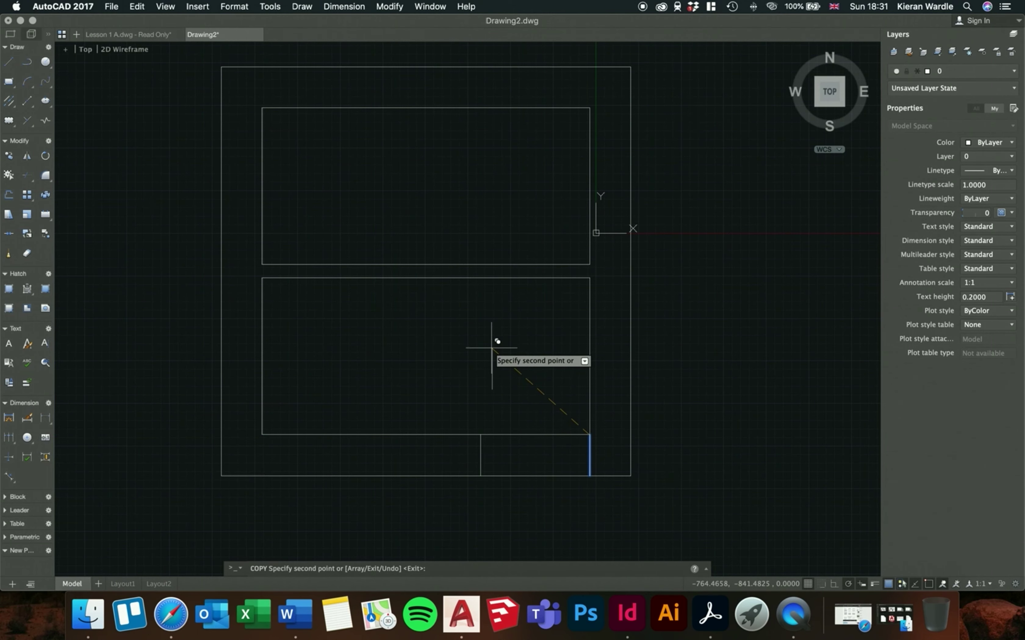
key(Return)
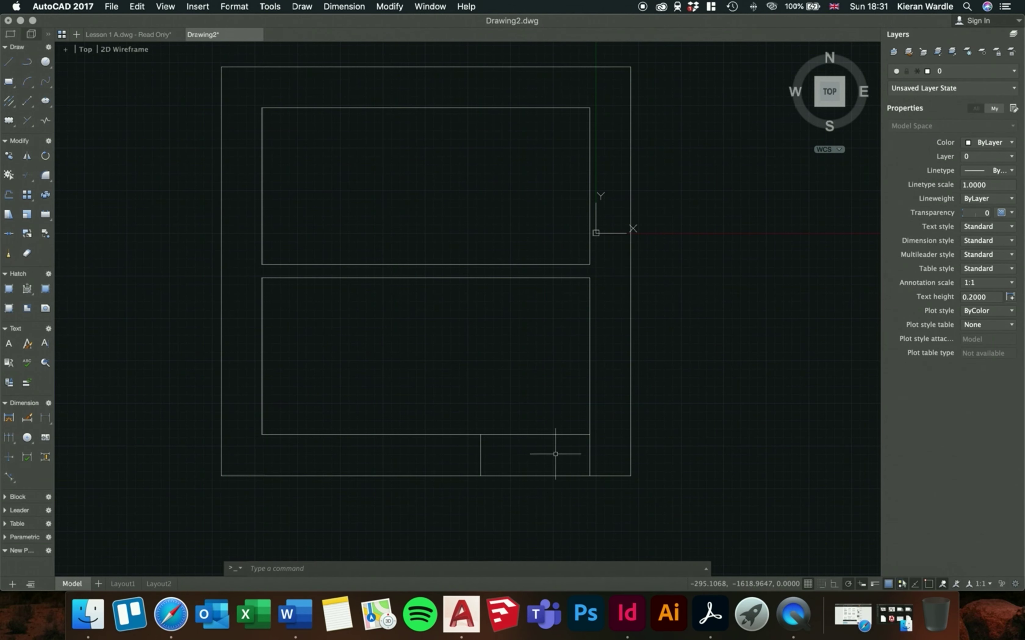
Trim the inner and outer bottom-wall lines between the two short lines, using all edges
text(tr)
key(Return)
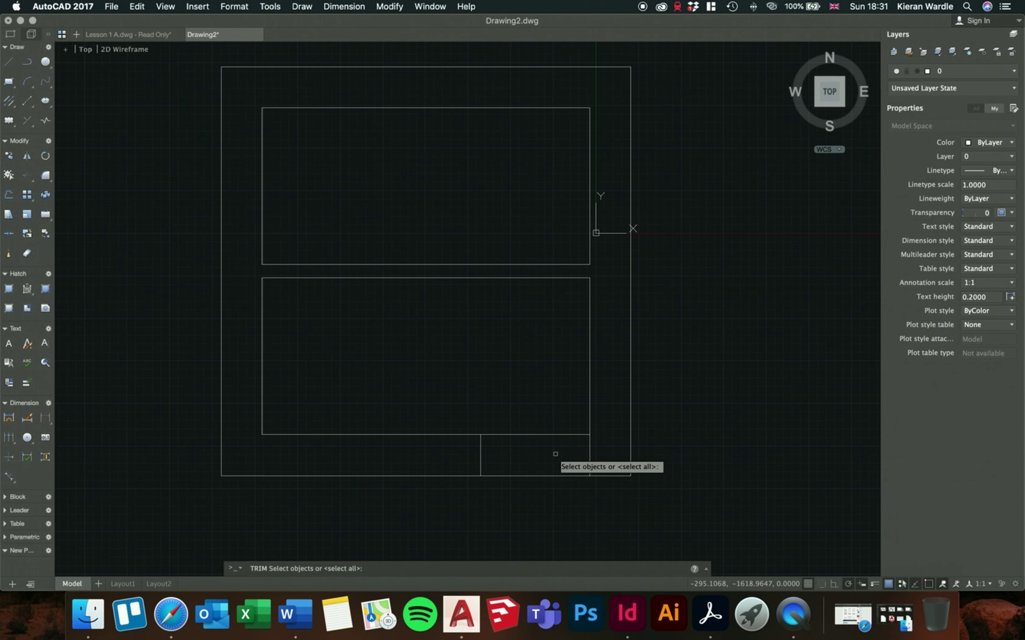
key(Return)
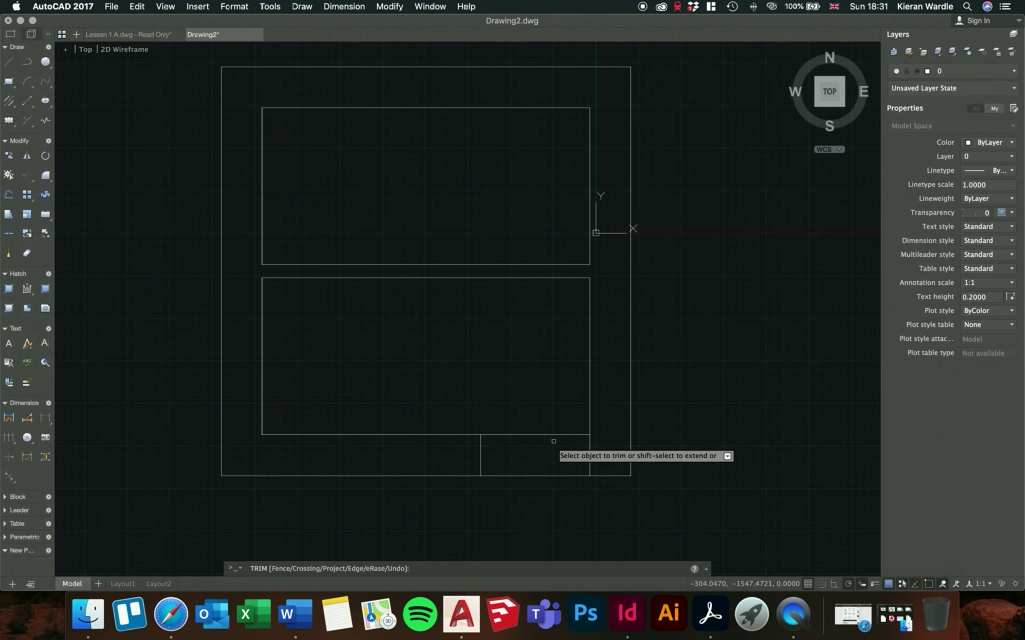
click(554, 435)
click(556, 475)
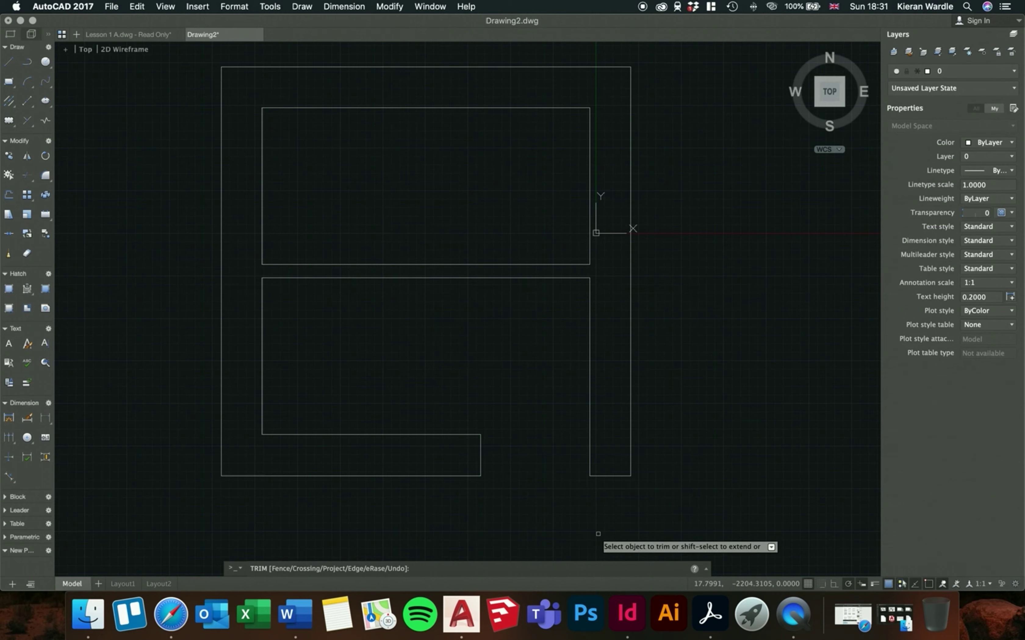
key(Return)
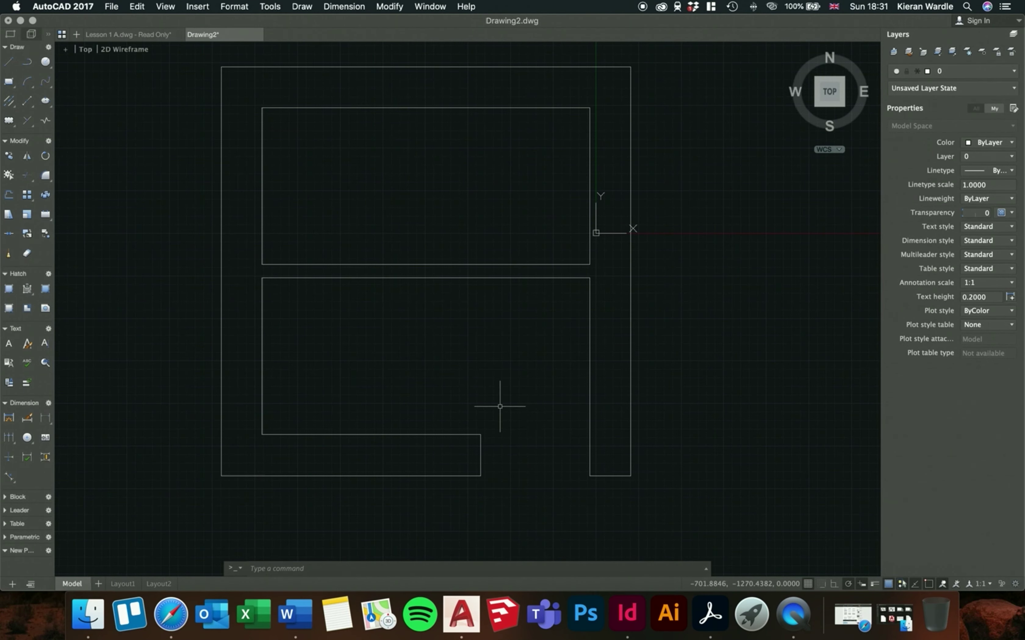
scroll(500, 406, down, 3)
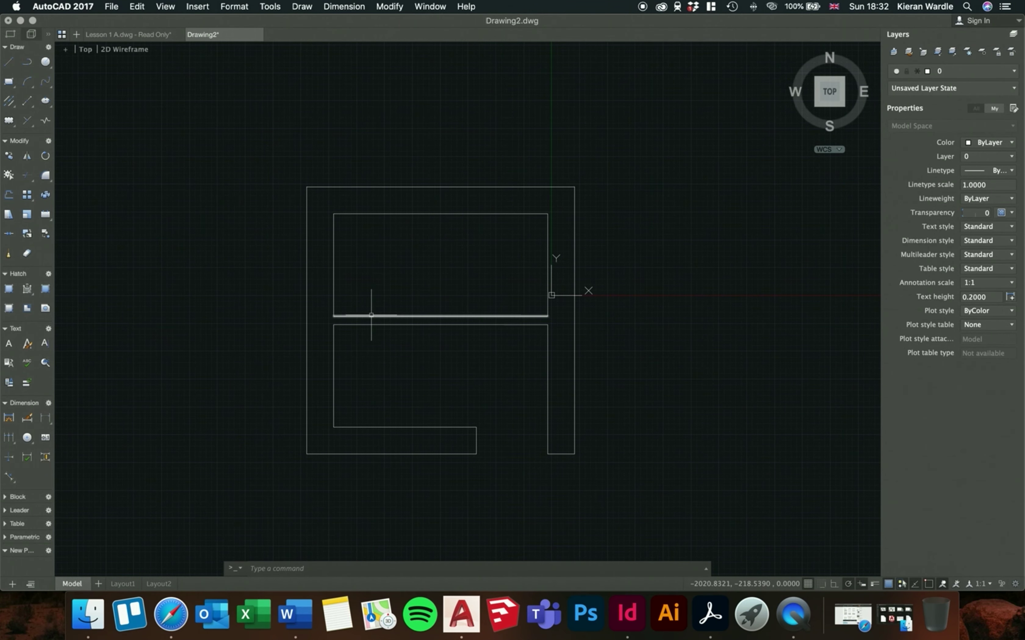
scroll(390, 317, up, 1)
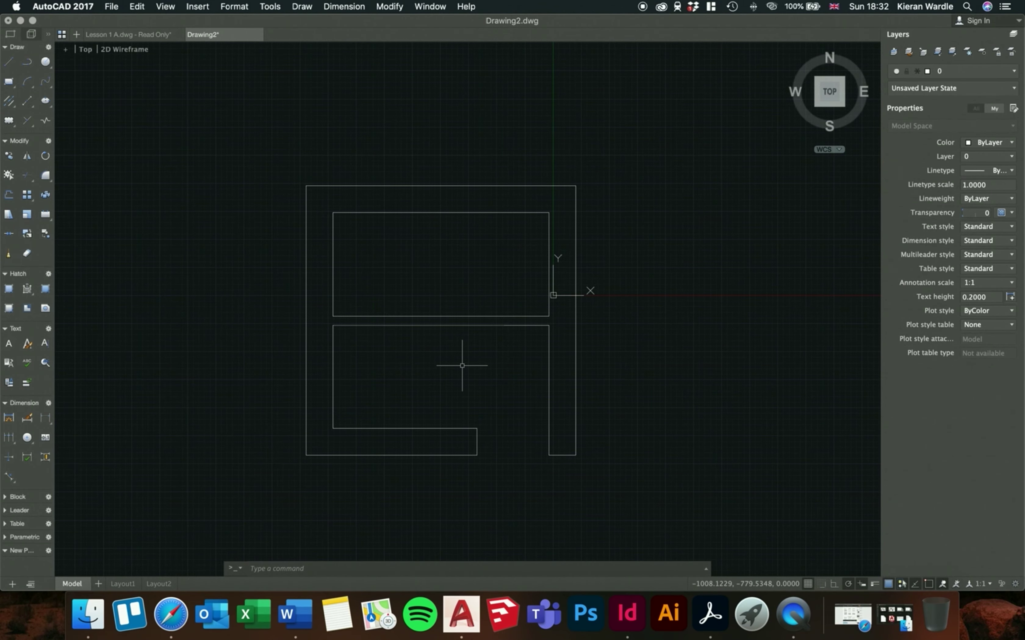
scroll(462, 365, down, 5)
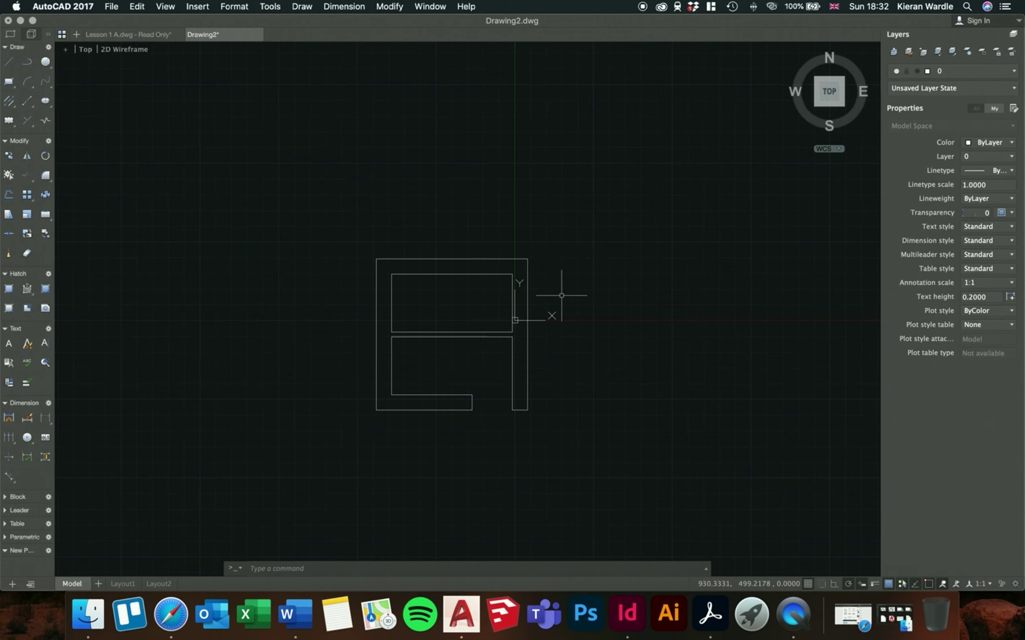
scroll(425, 393, up, 5)
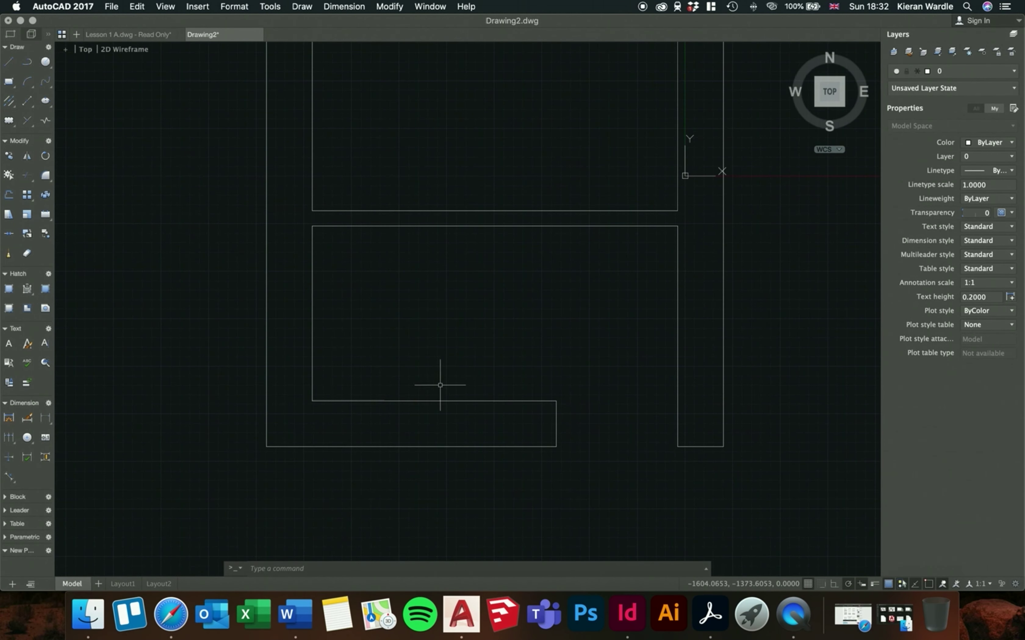
scroll(460, 182, up, 1)
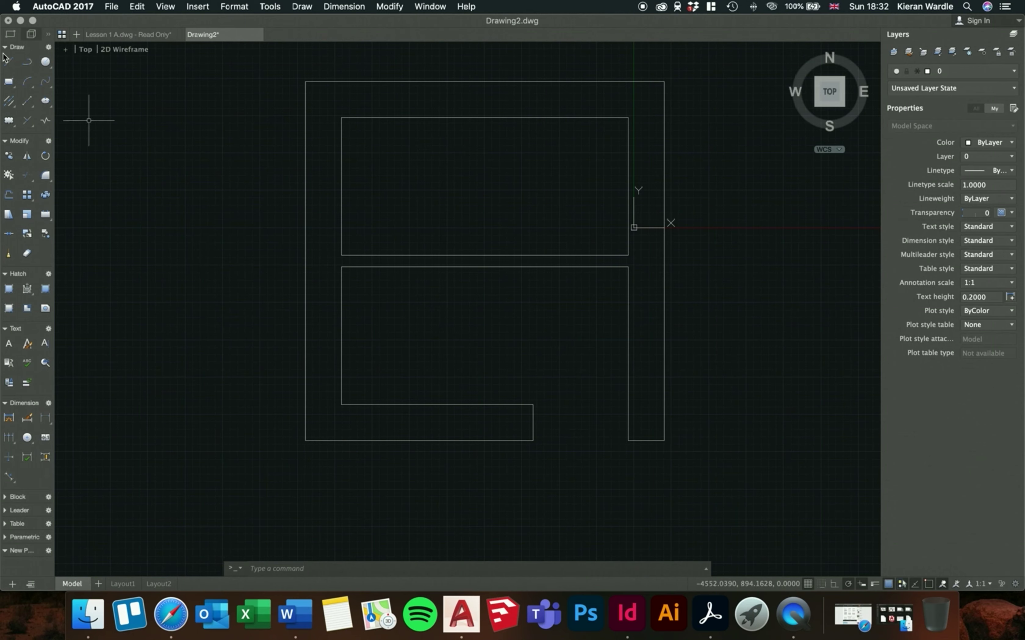
Draw a short polyline between the midpoints of the two dividing-wall lines
text(pl)
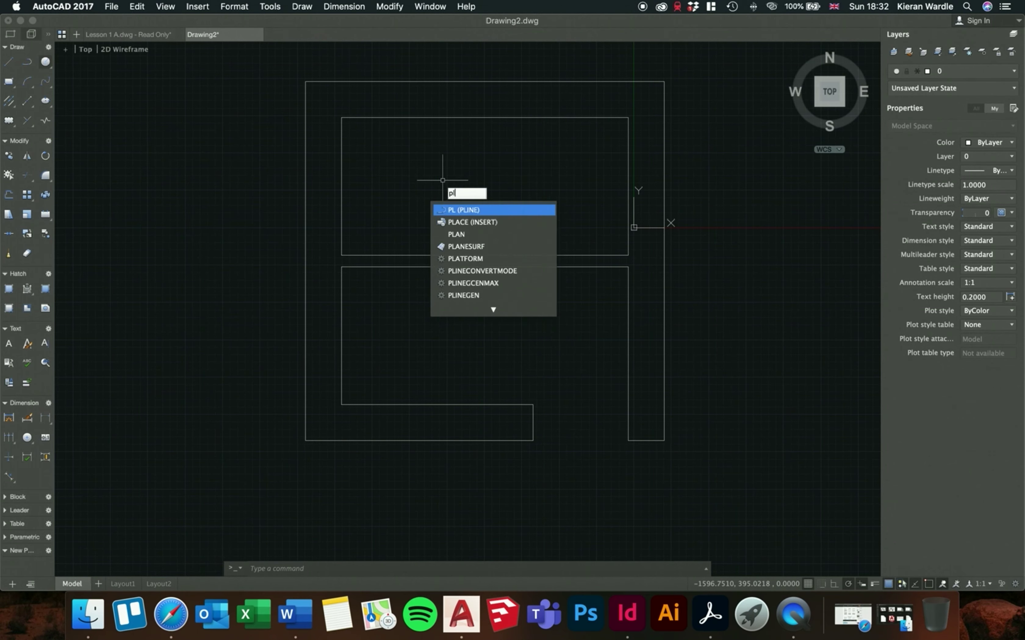
key(Return)
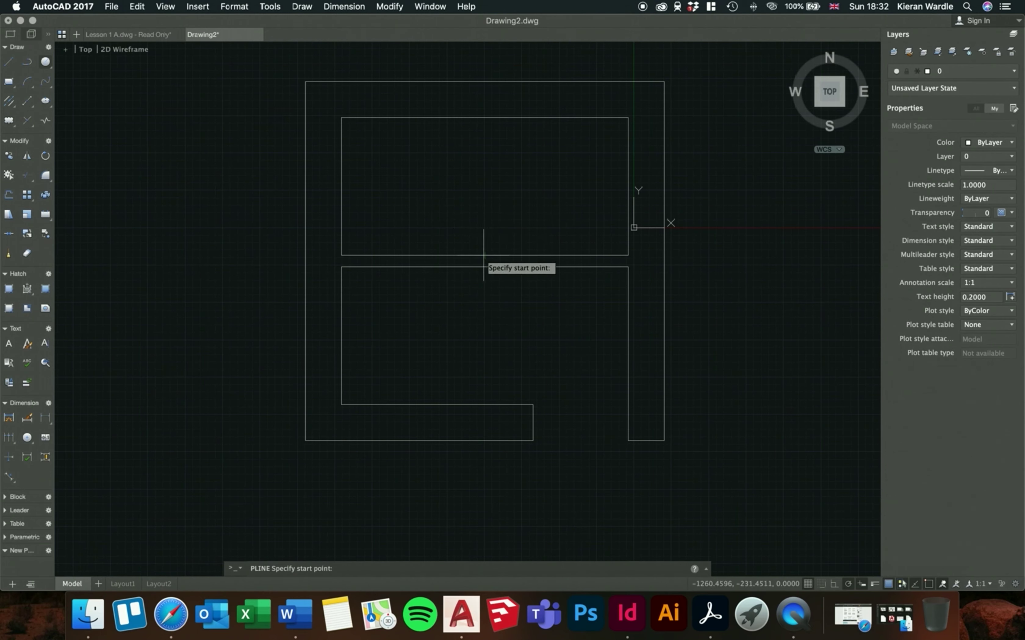
scroll(484, 267, up, 1)
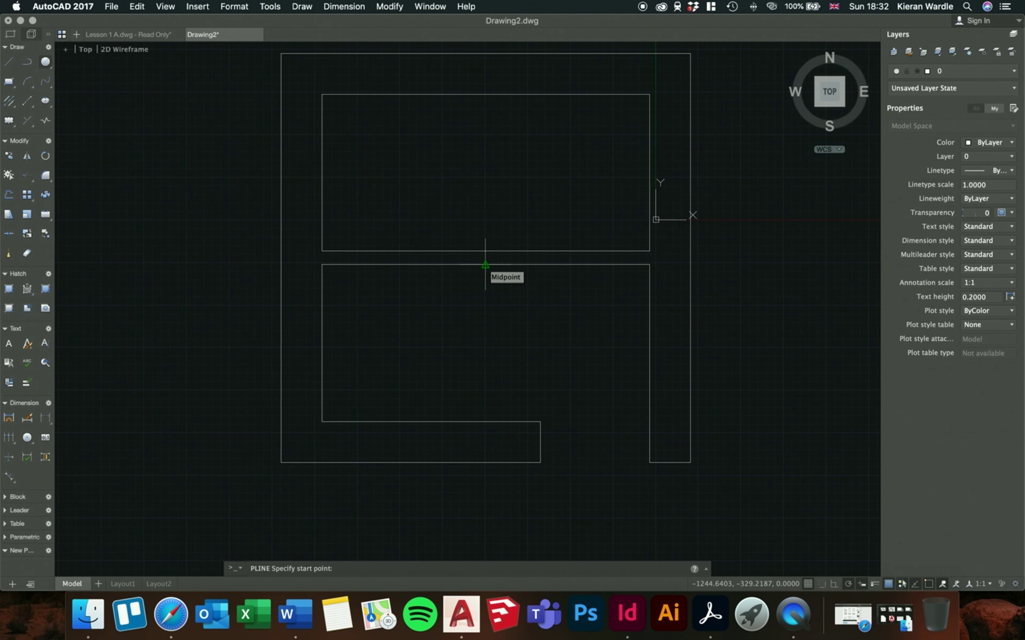
click(485, 264)
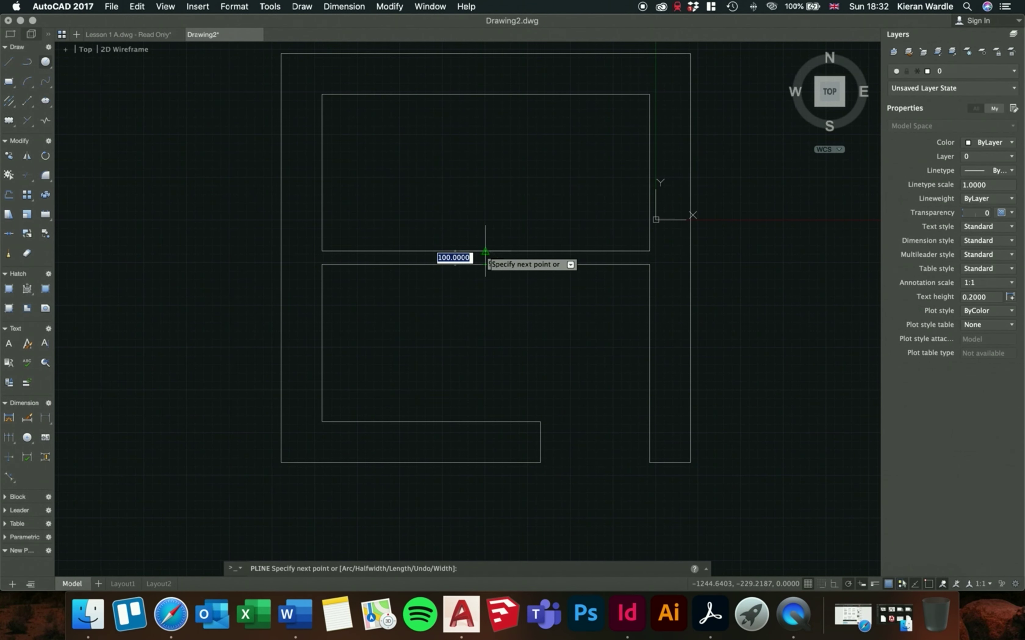
click(484, 251)
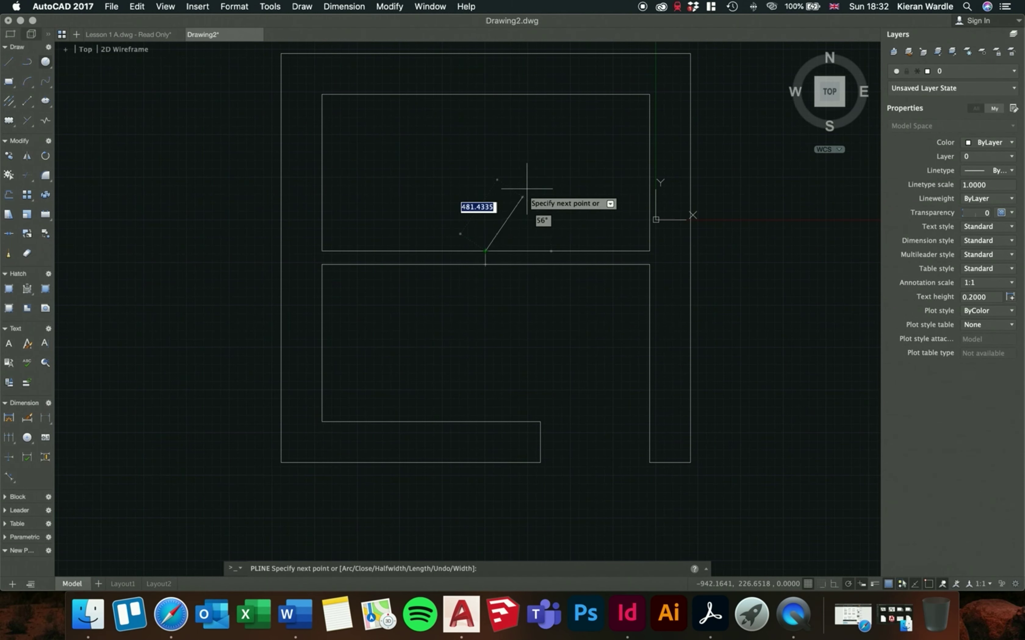
key(Return)
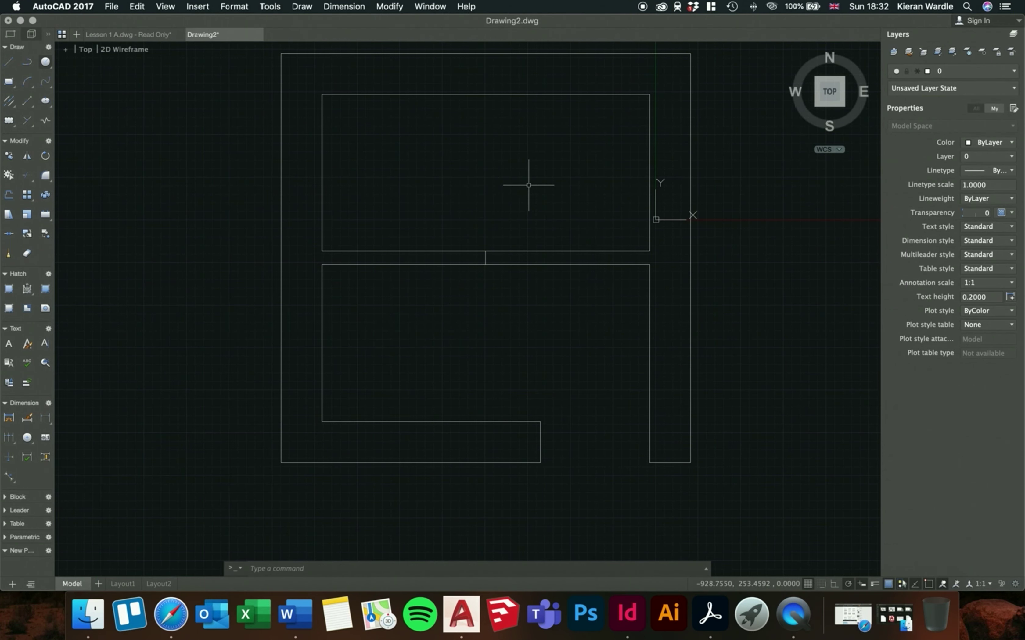
Window-select the new connecting line
scroll(519, 201, up, 1)
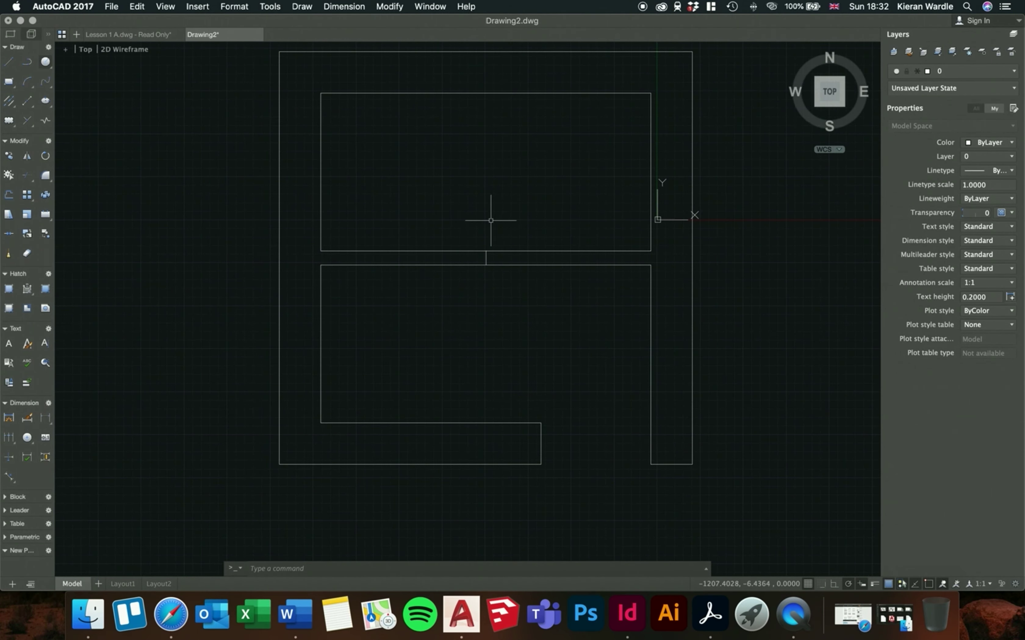
click(486, 258)
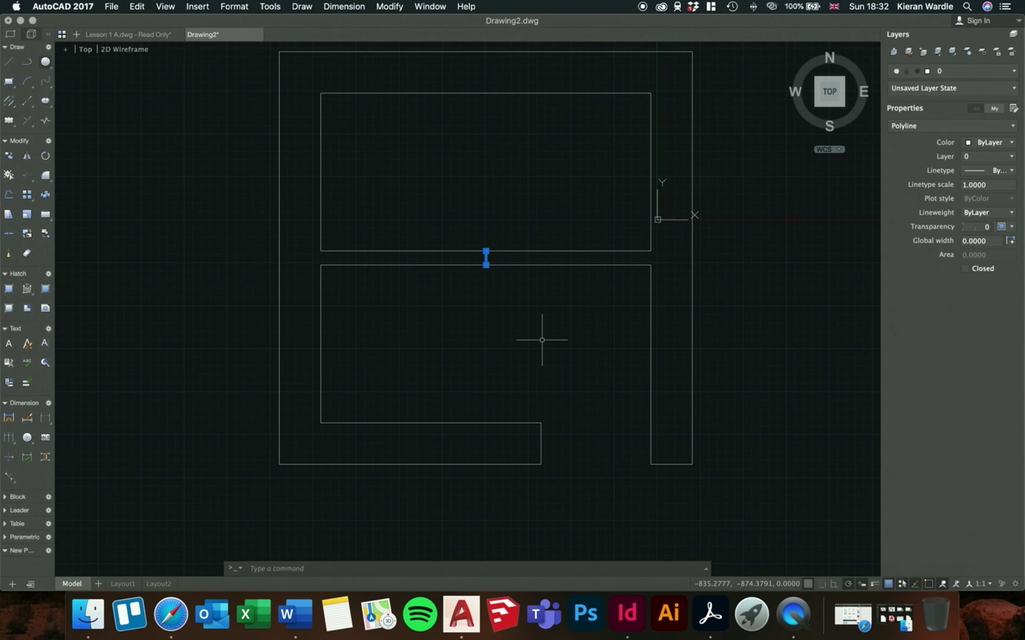
key(Escape)
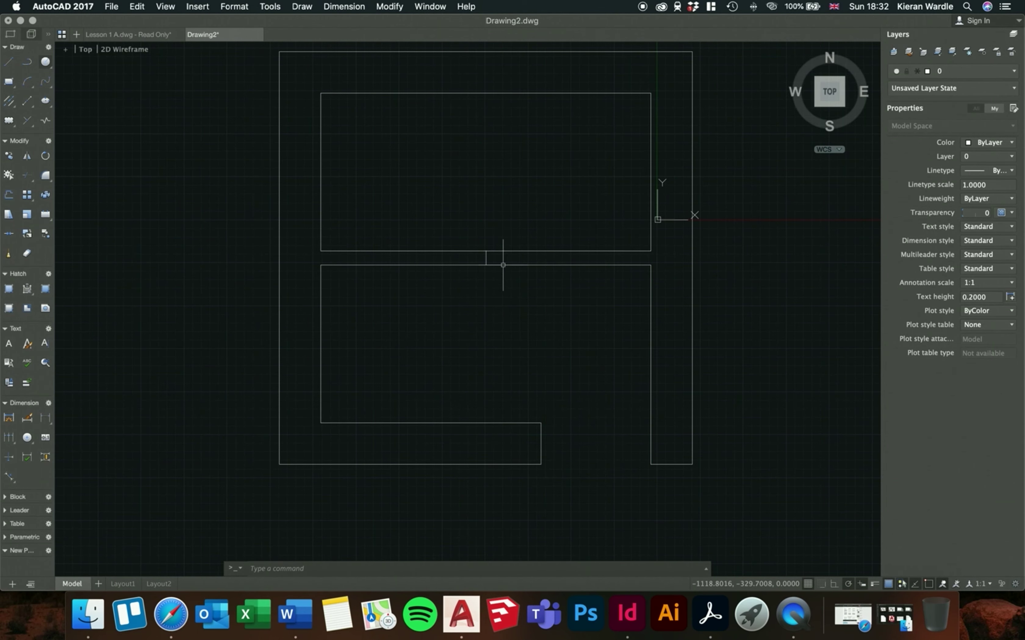
drag(458, 209, 501, 302)
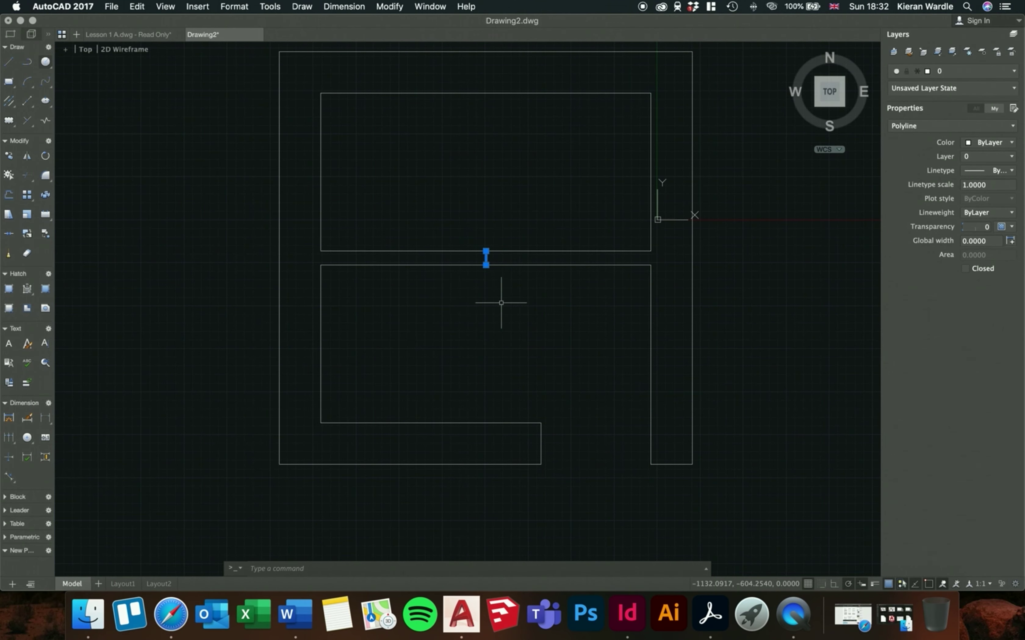
Copy the short connector line 400 units to the left
click(28, 155)
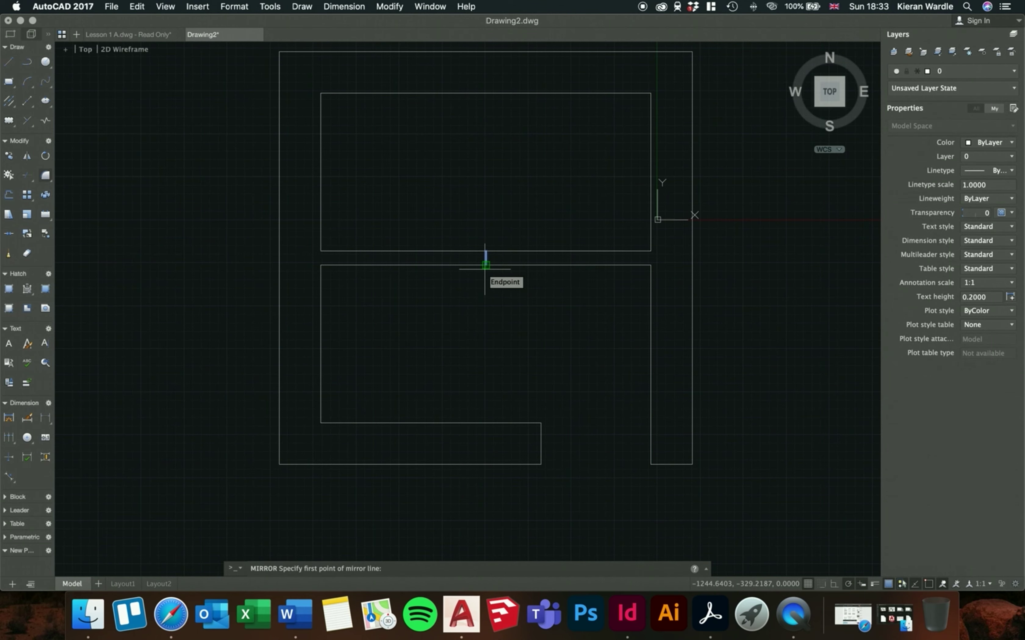
key(Escape)
click(465, 212)
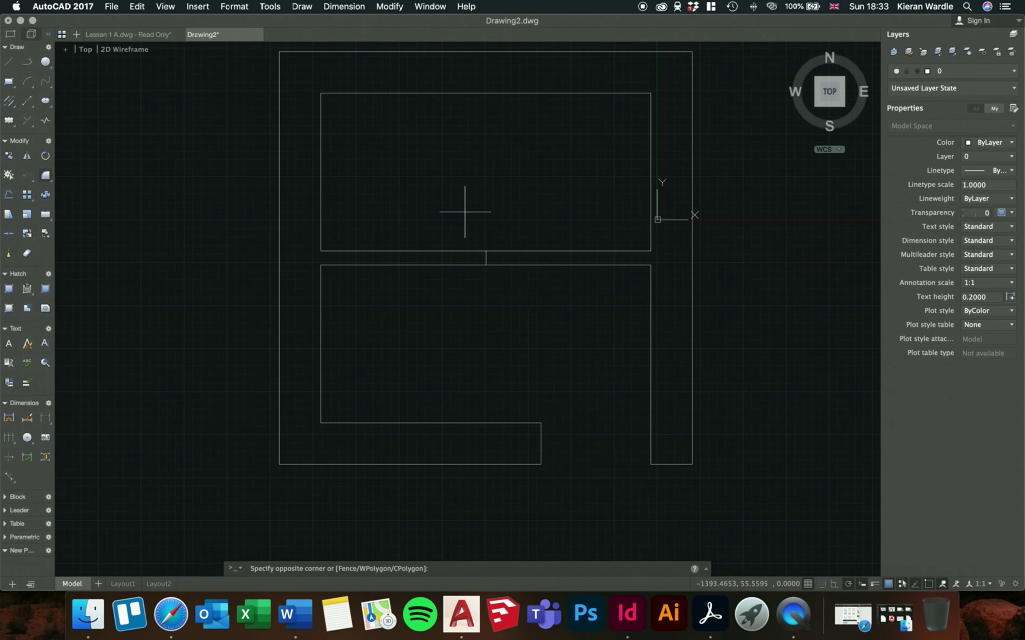
click(547, 335)
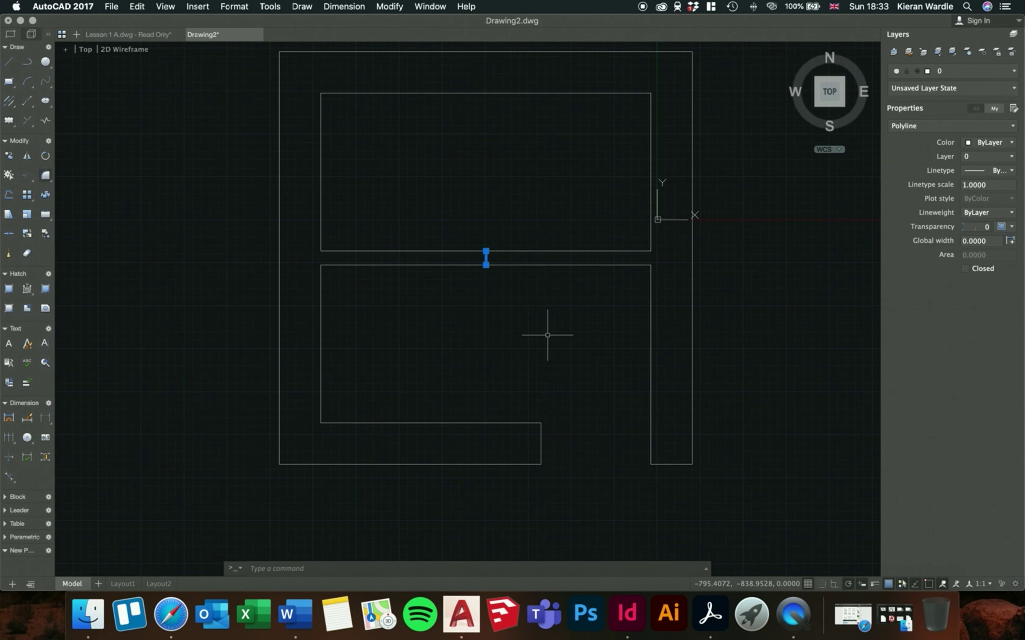
text(co)
key(Return)
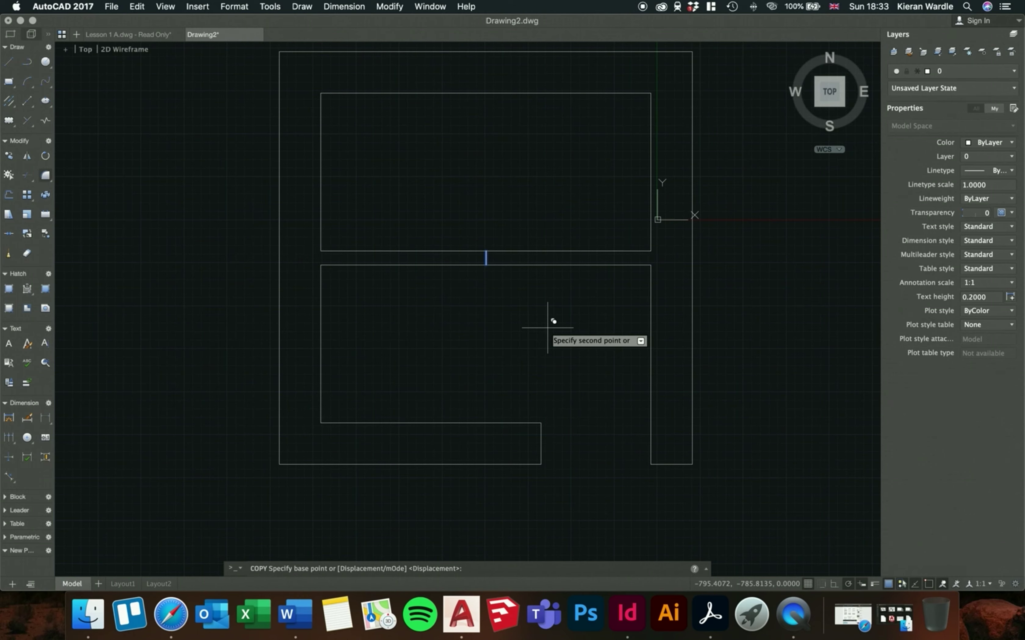
click(548, 328)
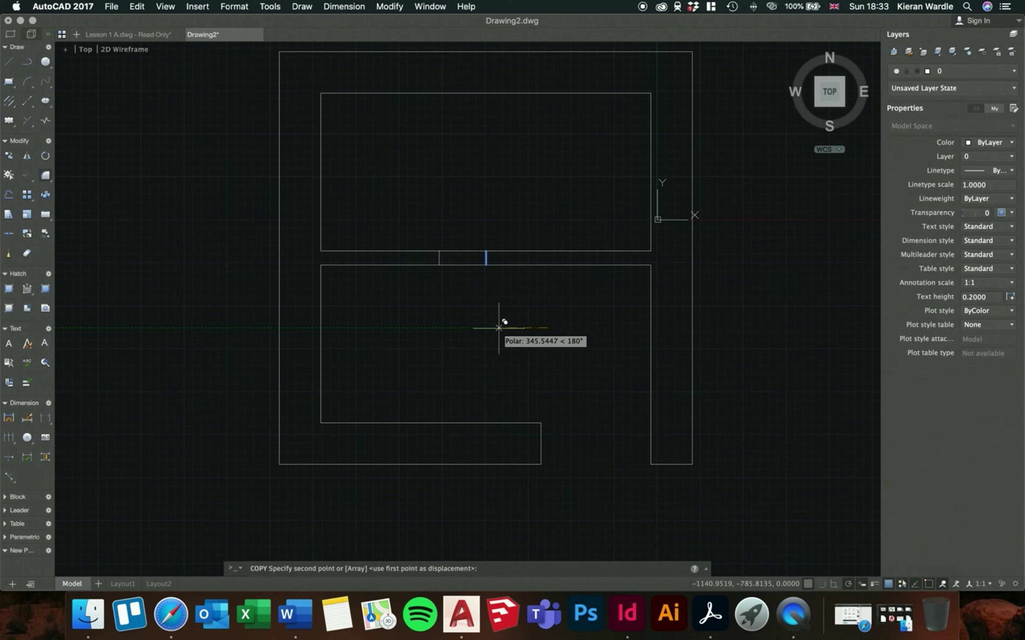
text(400)
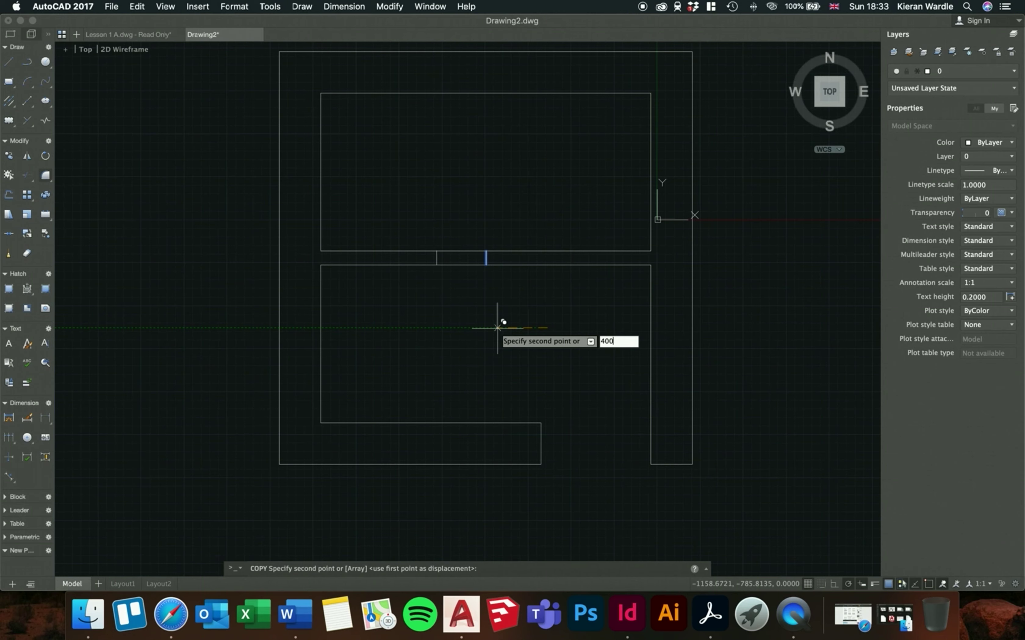
key(Return)
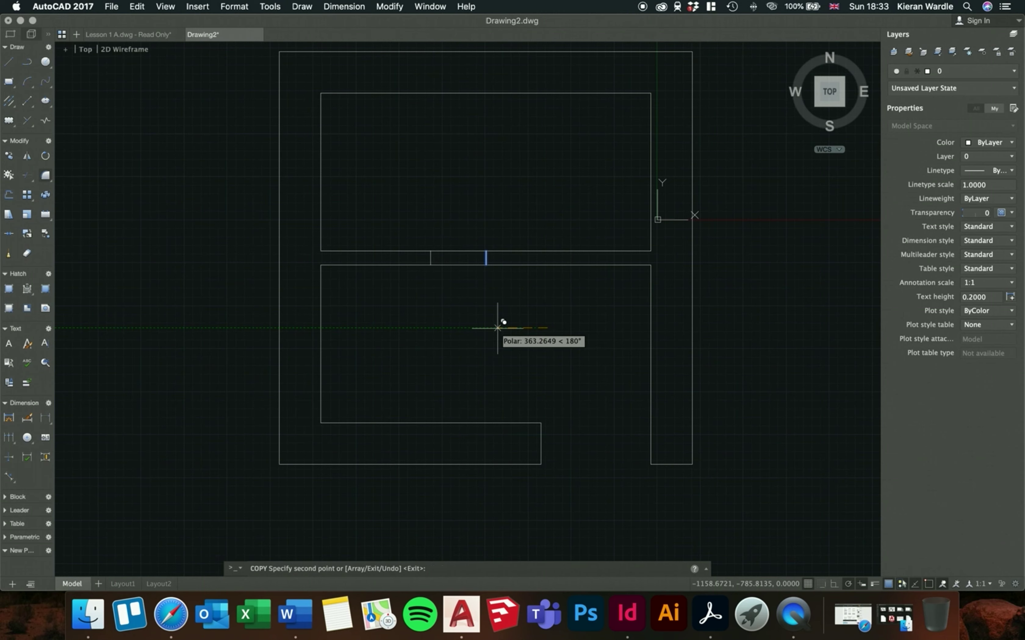
key(Return)
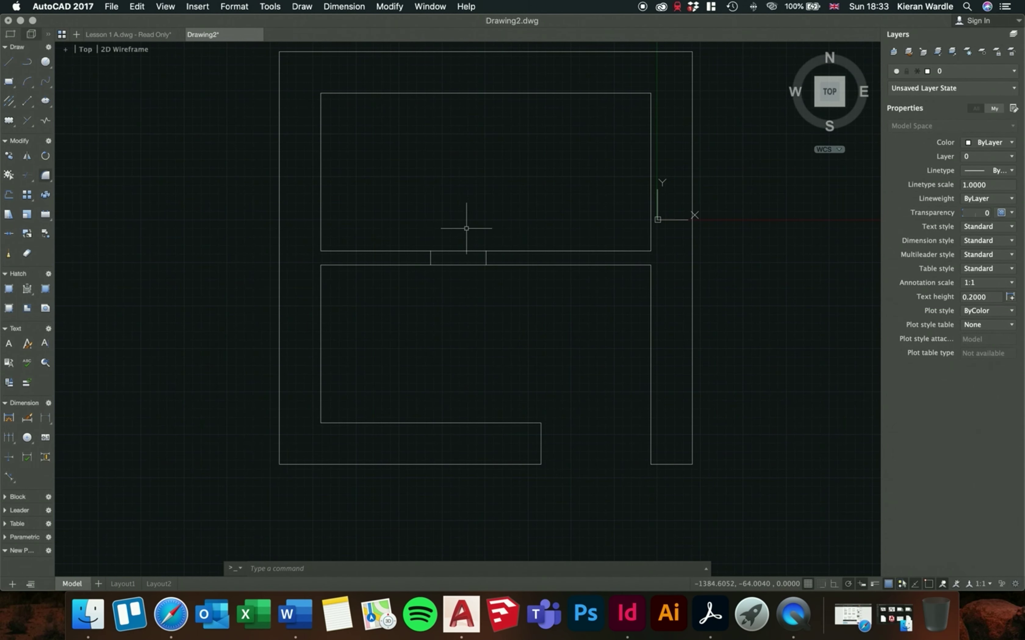
Mirror the left copy about a vertical axis through the wall midpoint, keeping the original
click(410, 221)
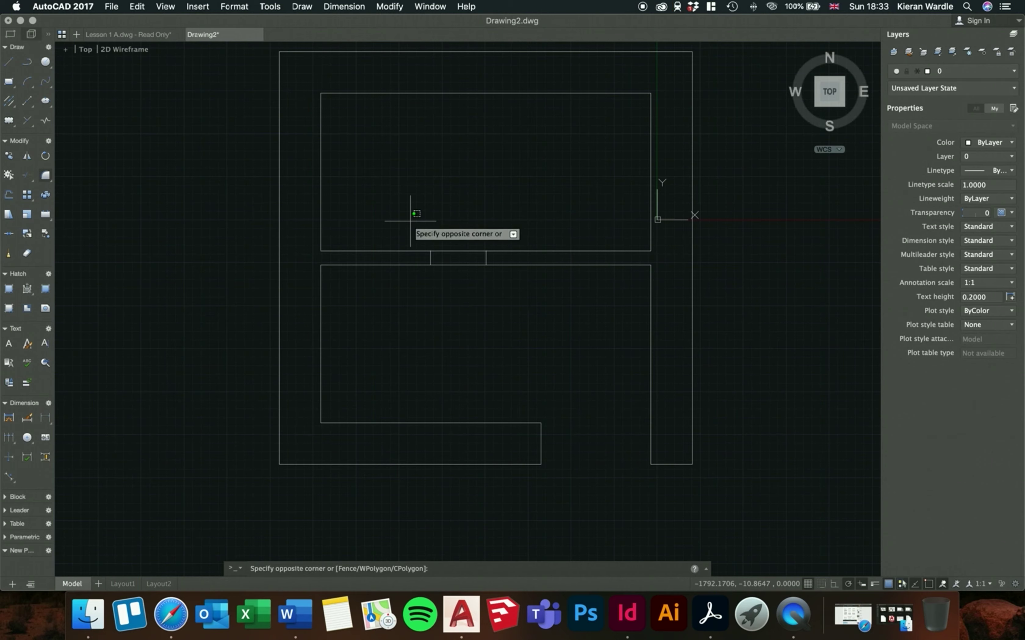
click(448, 284)
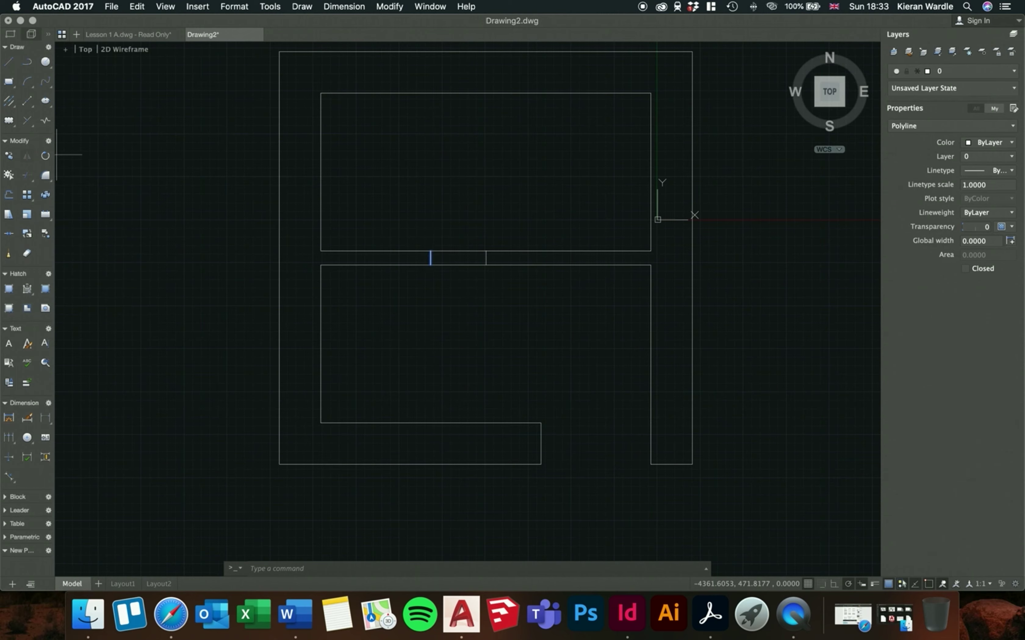
click(26, 155)
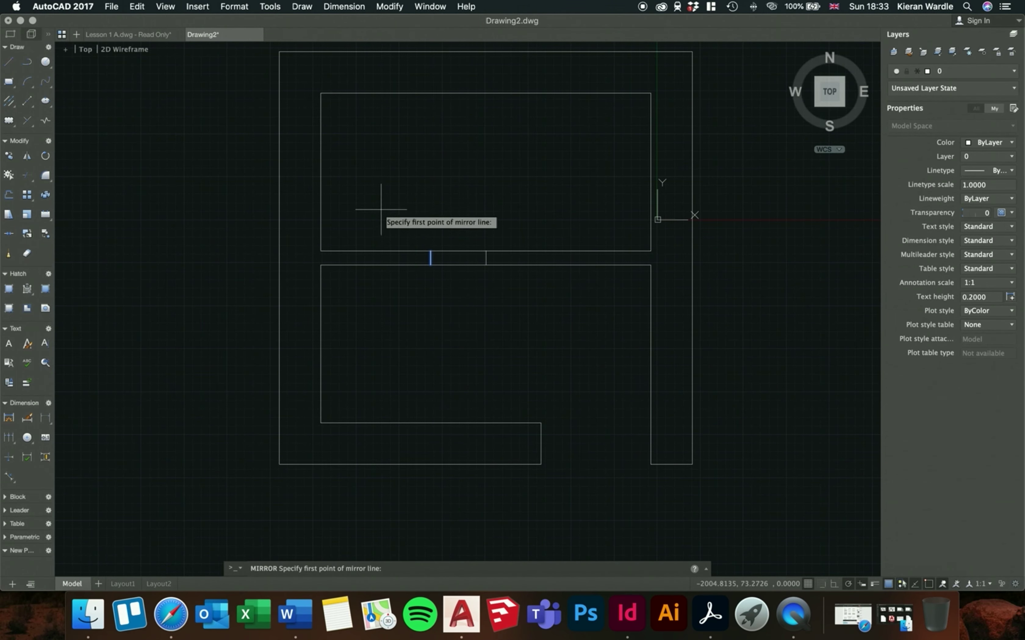
click(486, 265)
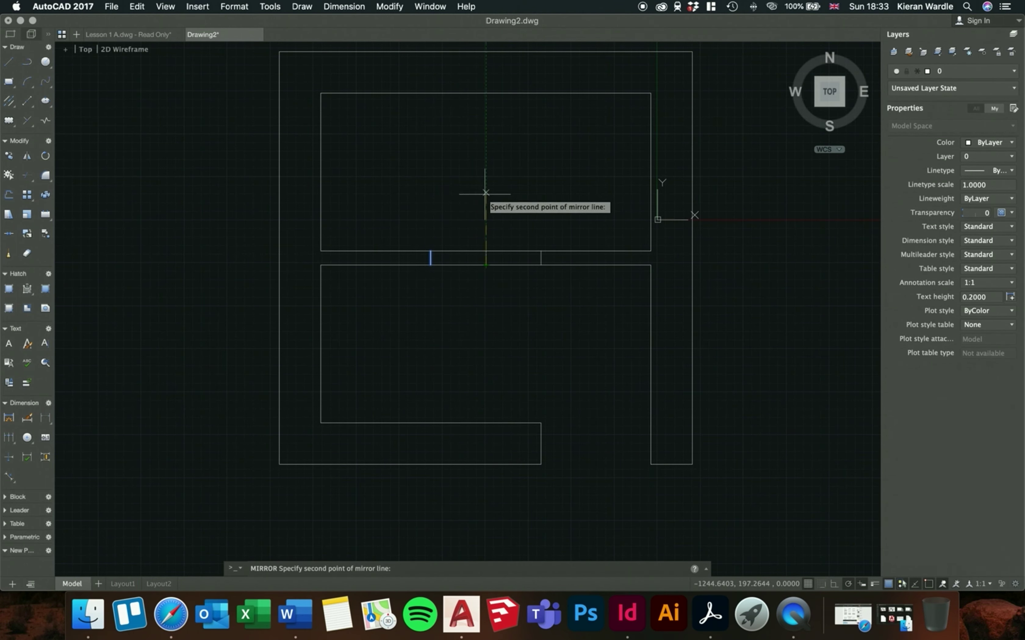
click(486, 170)
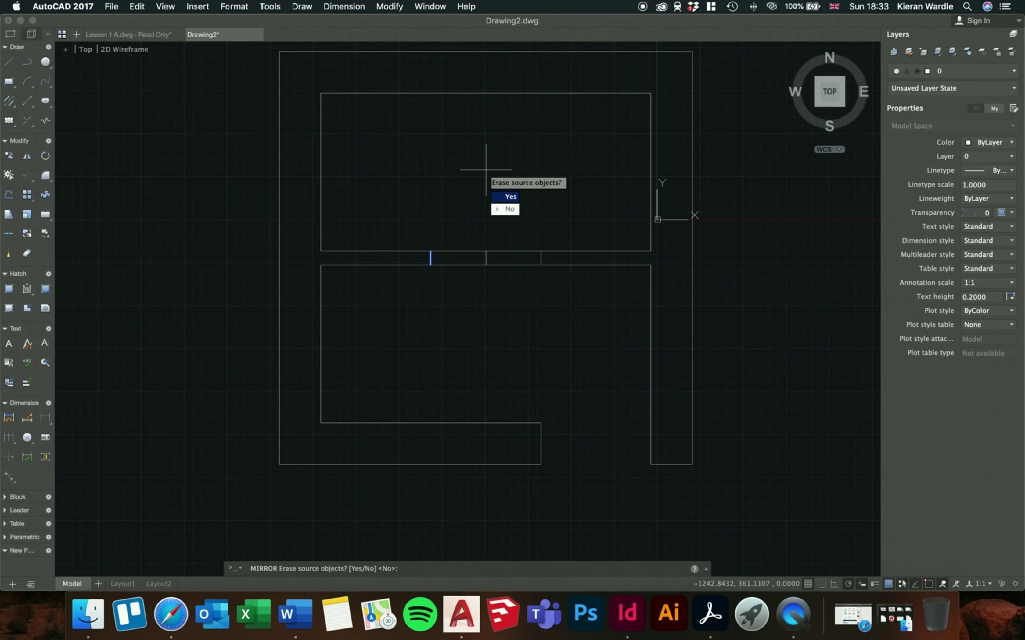
key(Down)
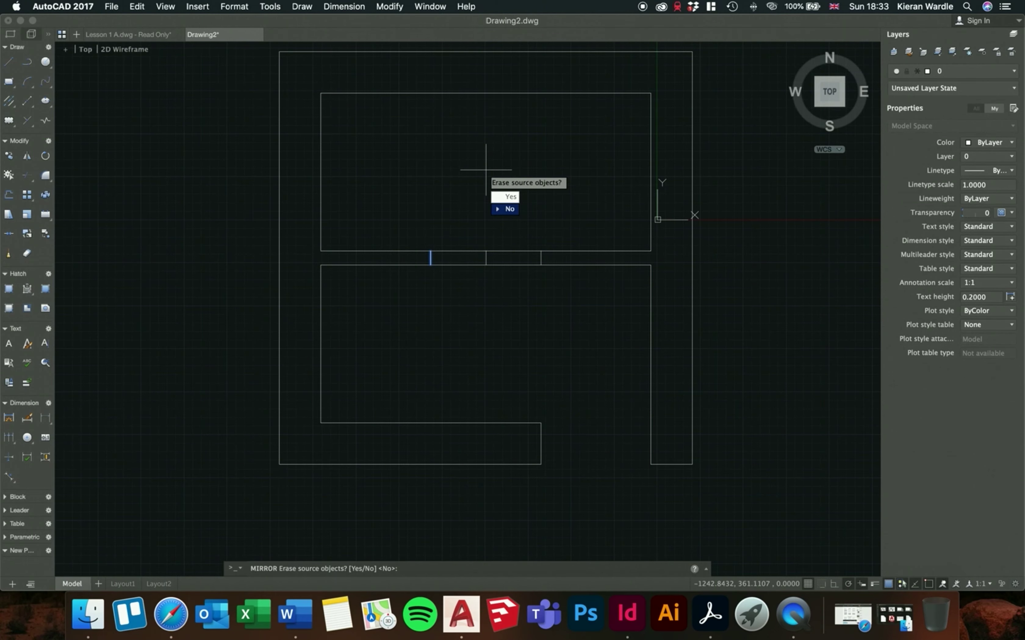
key(Return)
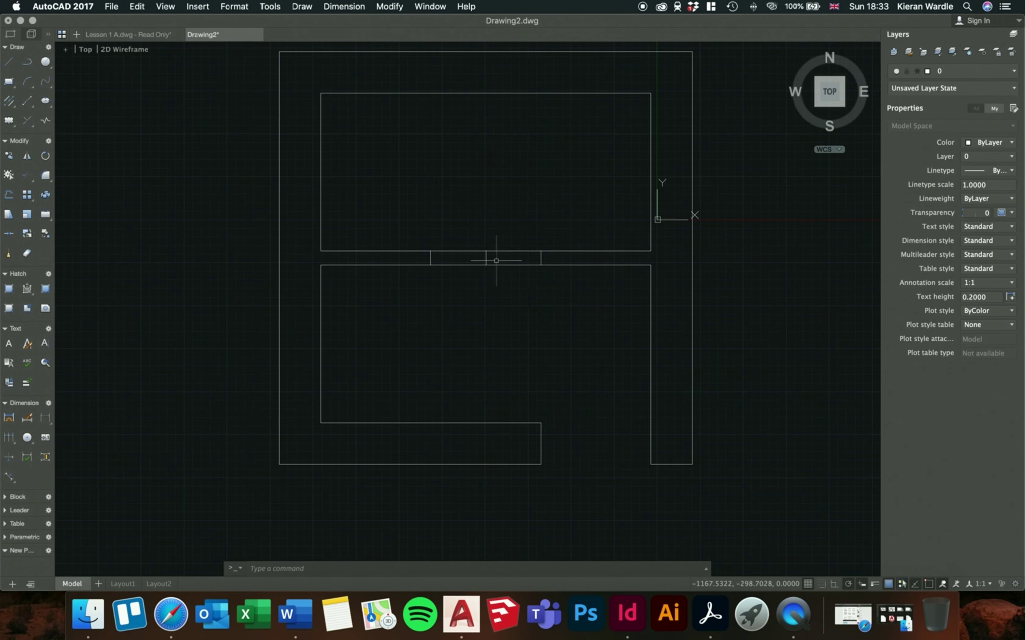
Delete the middle connecting line
scroll(495, 290, down, 1)
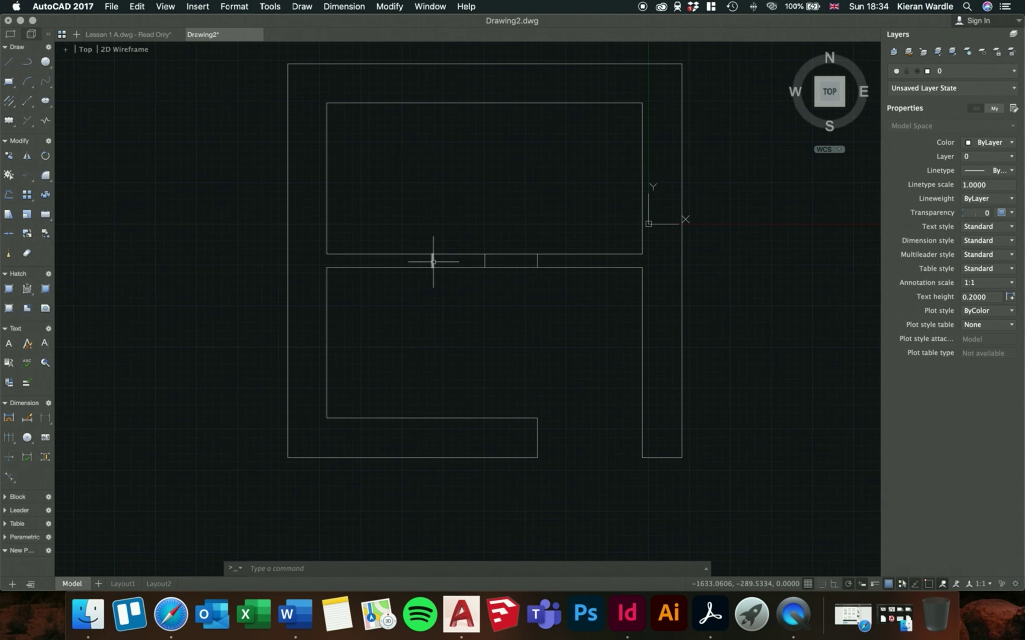
click(457, 195)
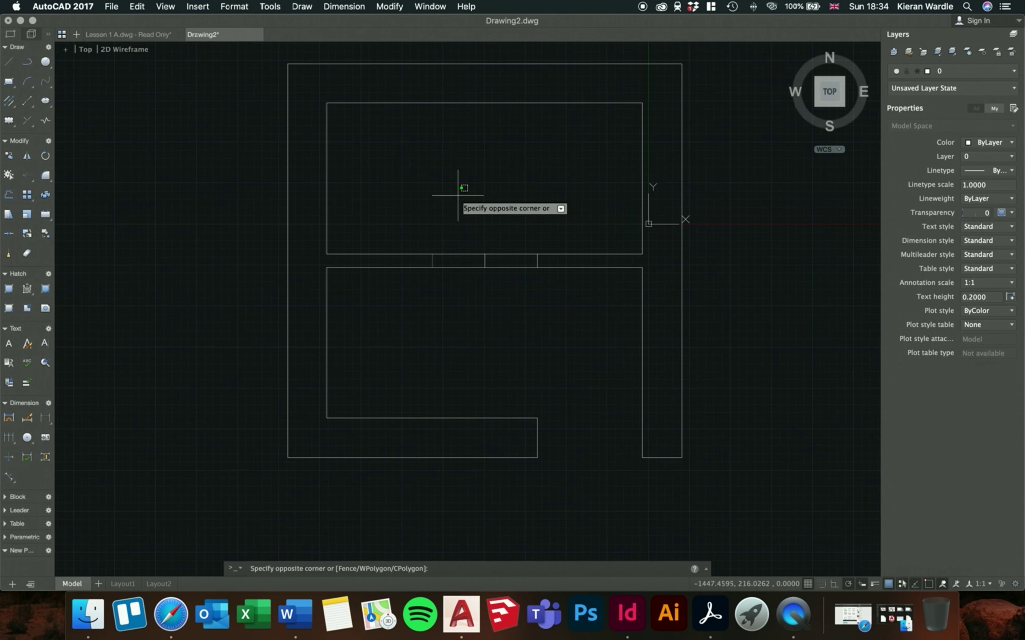
click(505, 313)
key(Delete)
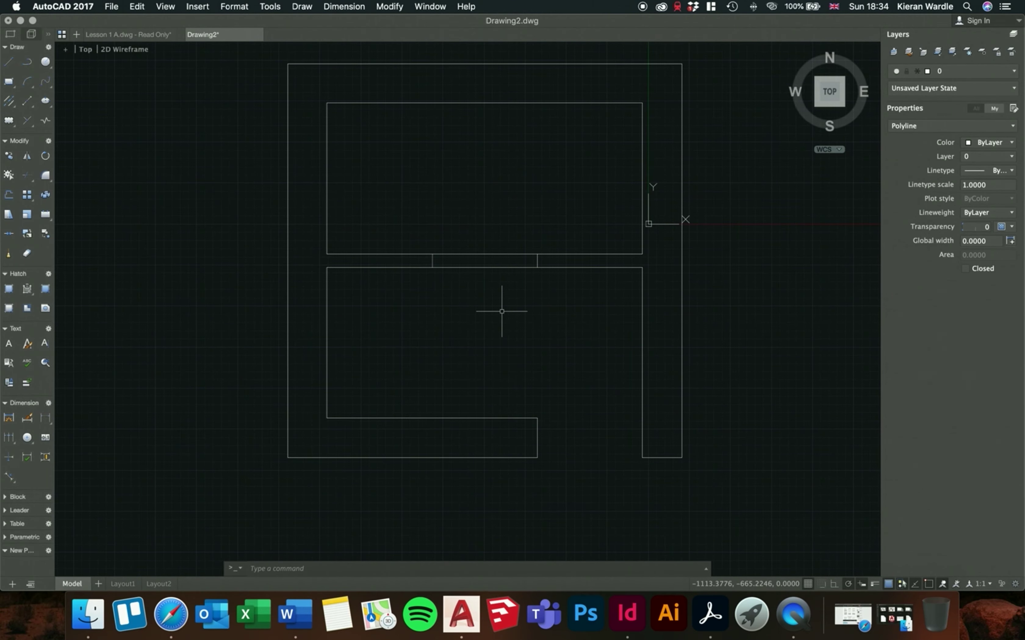
scroll(508, 287, up, 1)
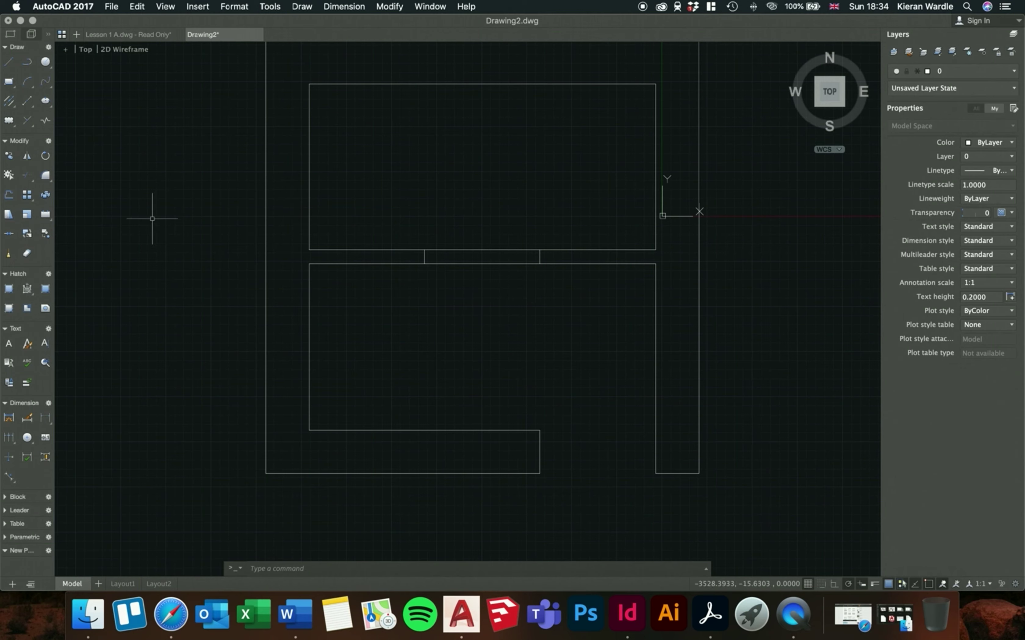
Trim one dividing-wall segment using all objects as cutting edges
text(tr)
key(Return)
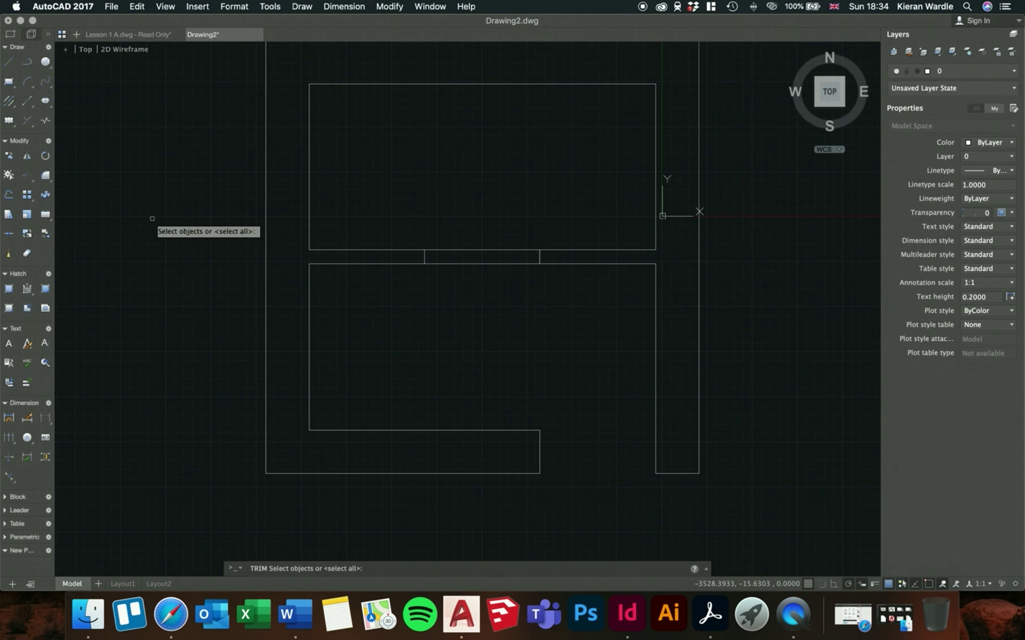
key(Return)
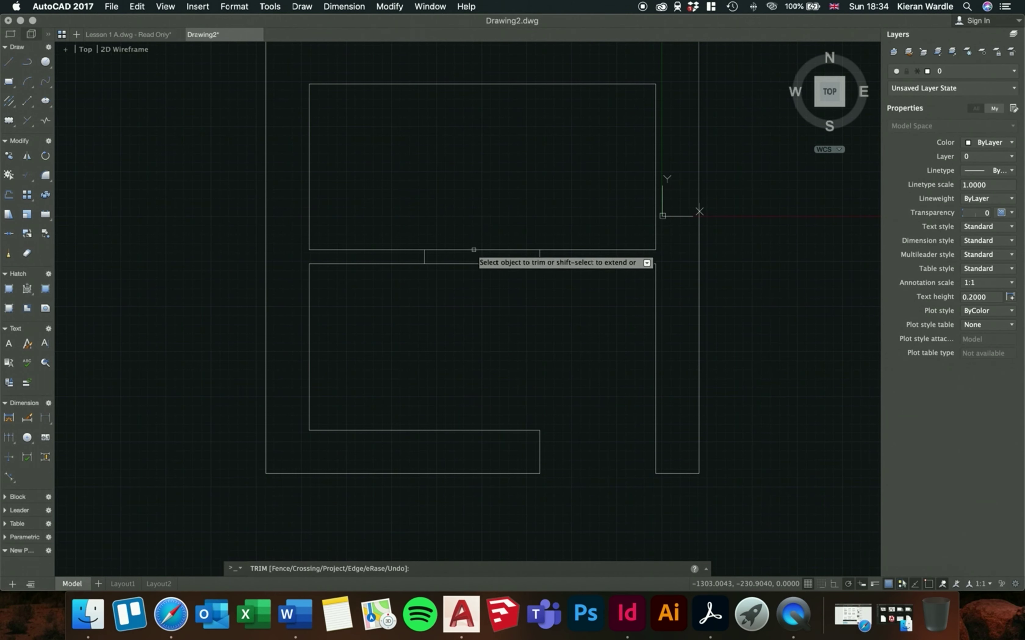
click(476, 263)
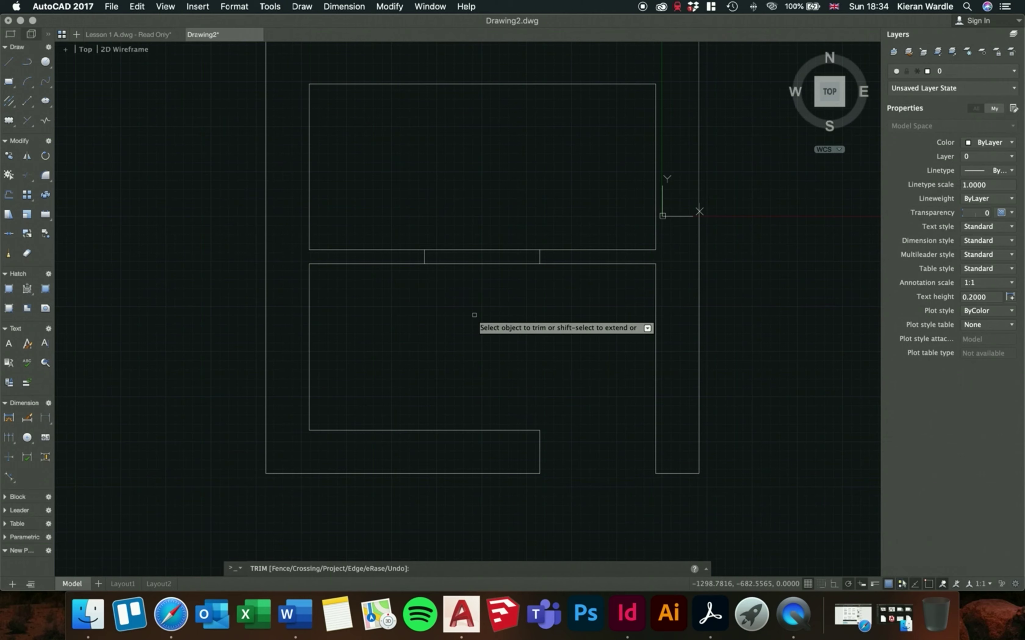
key(Escape)
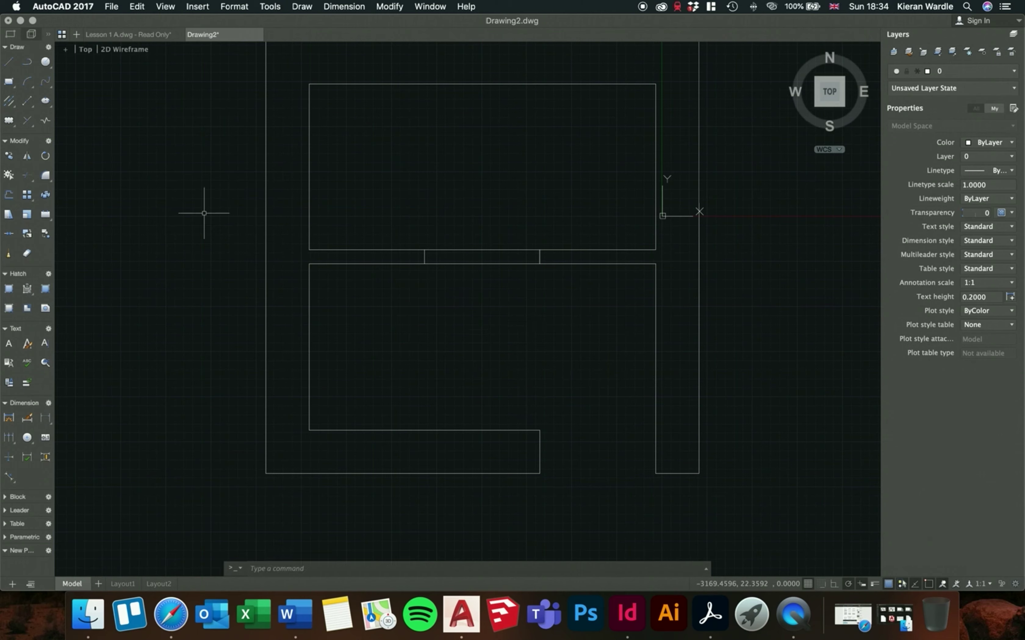
Trim both dividing-wall lines between the two short jamb lines, chosen as cutting edges
click(27, 178)
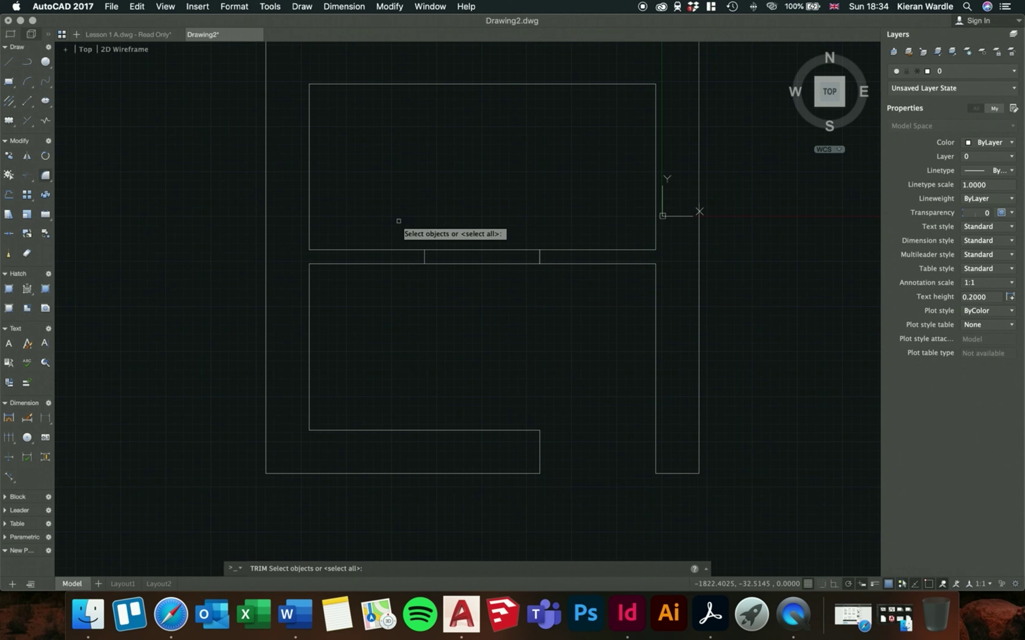
click(400, 191)
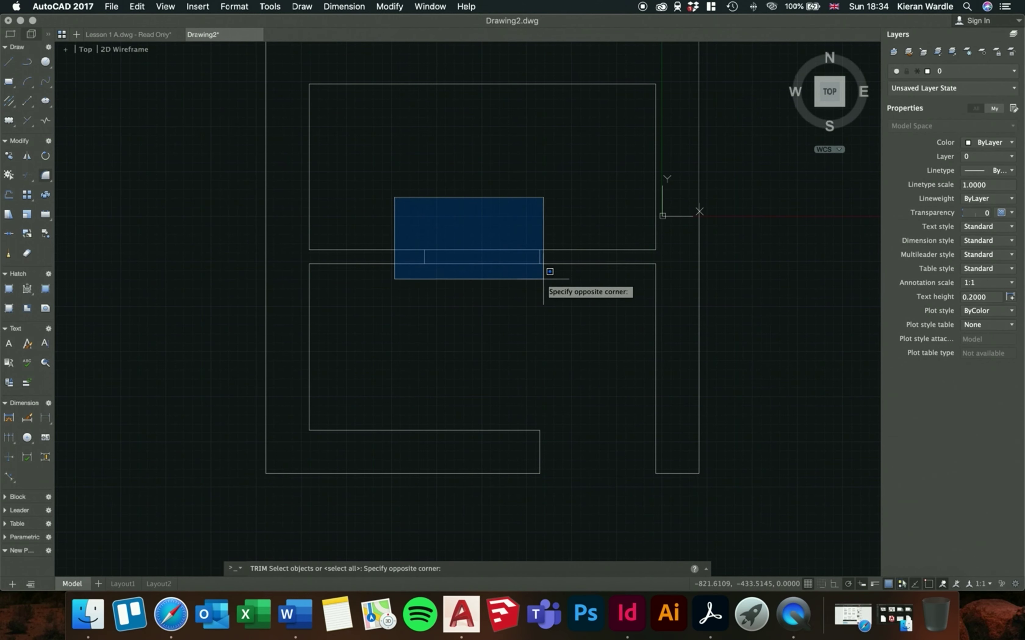
click(551, 285)
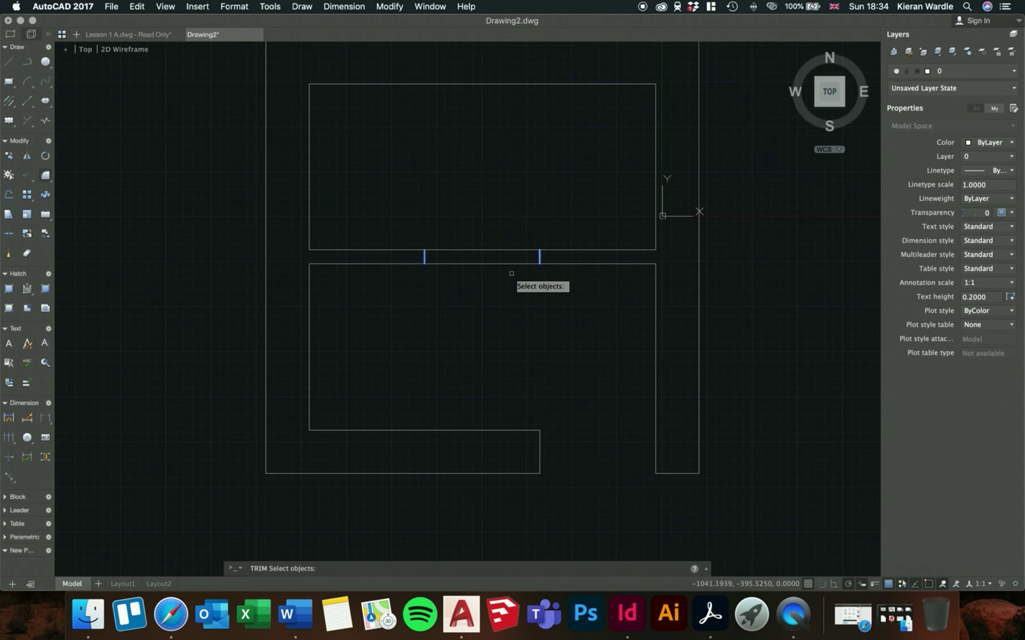
key(Return)
click(511, 264)
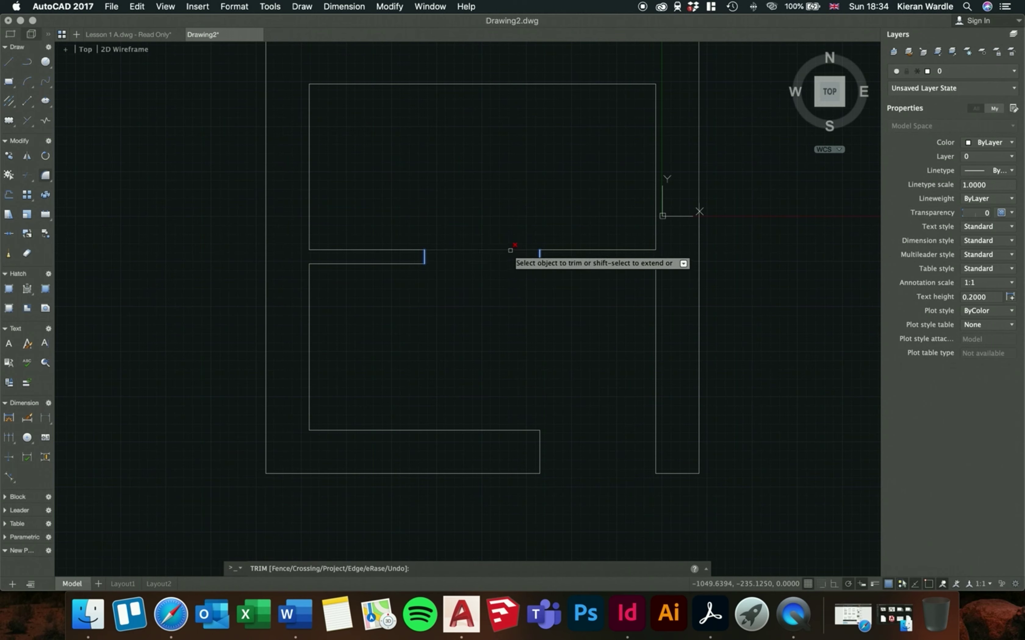
click(510, 251)
key(Escape)
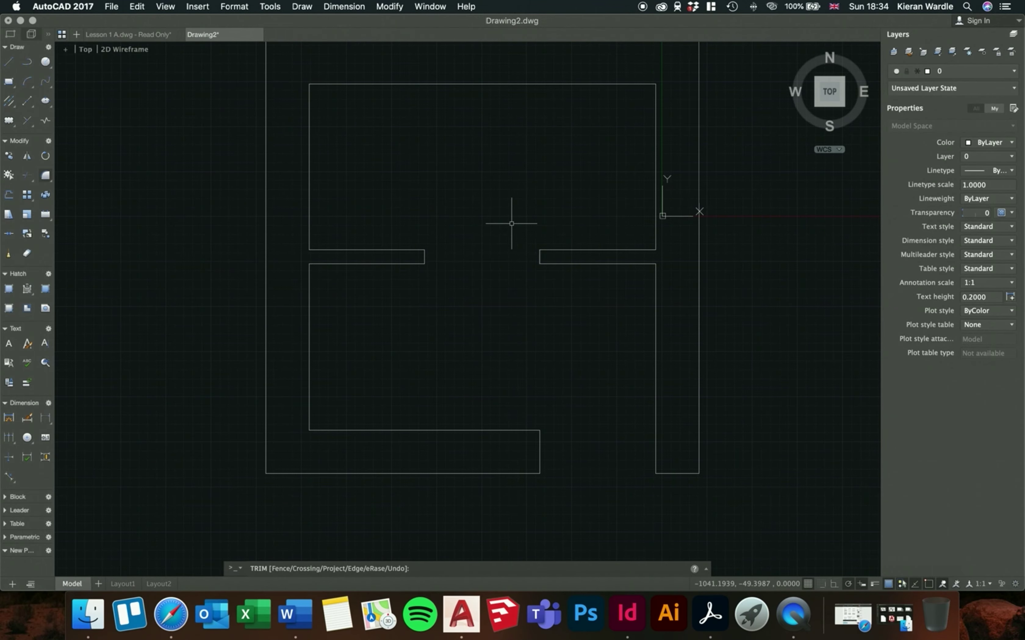
scroll(512, 224, down, 1)
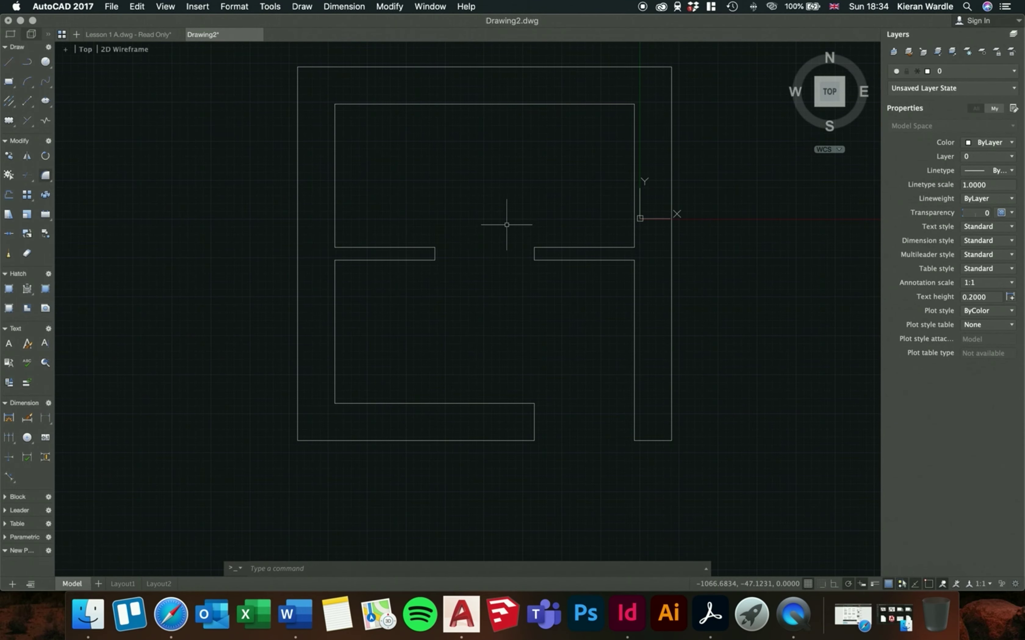
scroll(502, 223, up, 1)
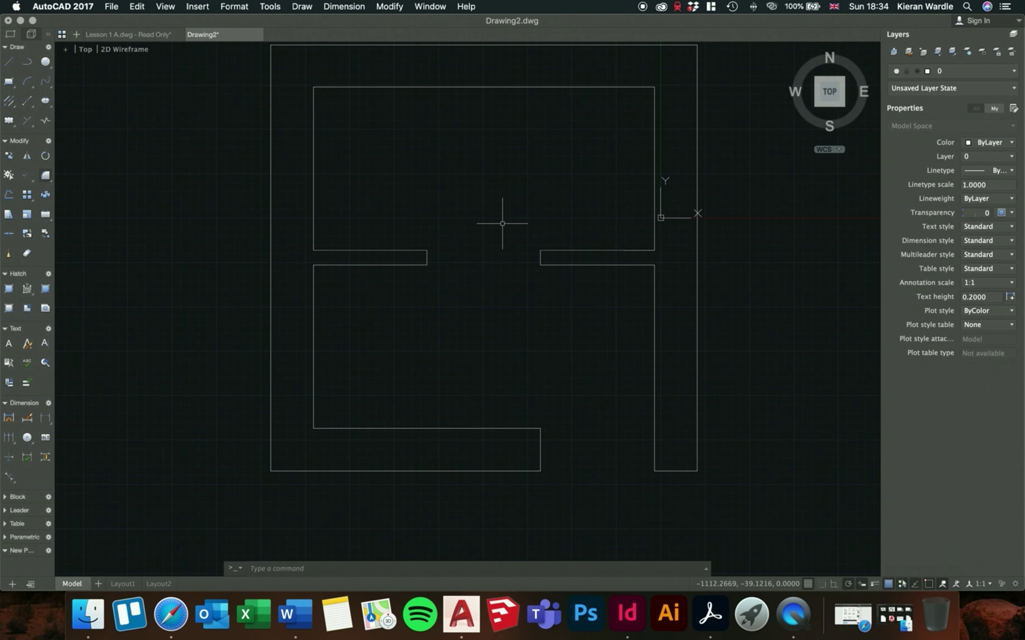
scroll(501, 224, down, 2)
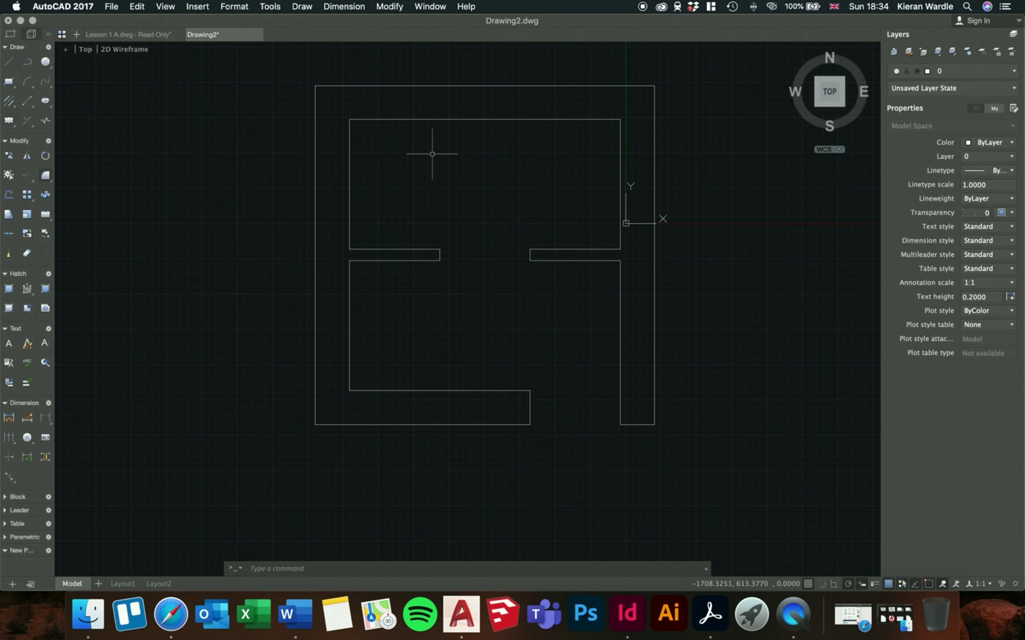
scroll(430, 155, down, 3)
scroll(464, 141, up, 3)
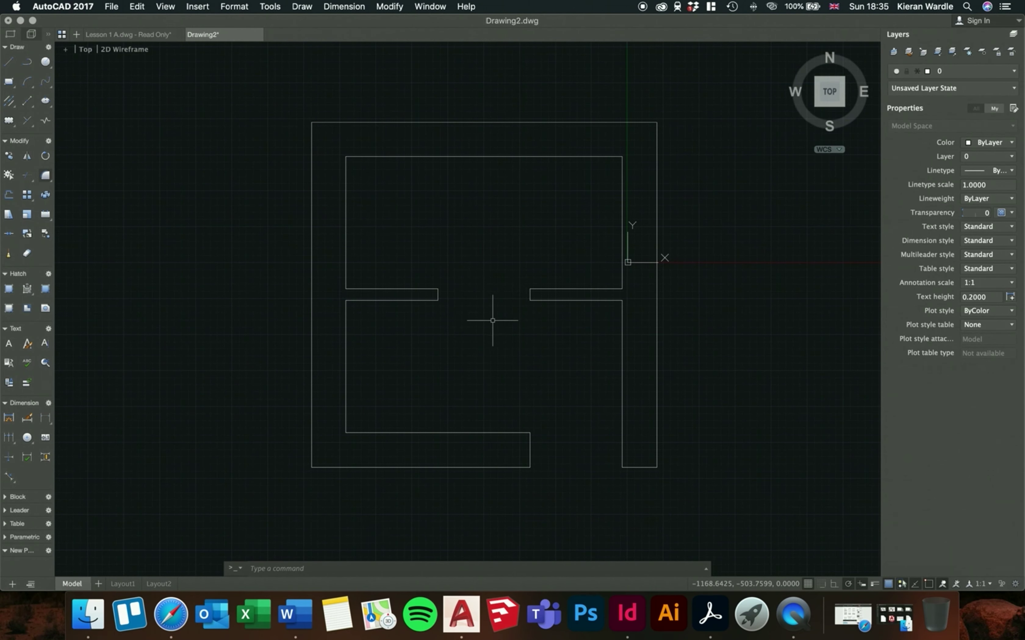
scroll(493, 320, down, 1)
Draw a short vertical polyline from the inner to the outer top wall line, then select it
text(pl)
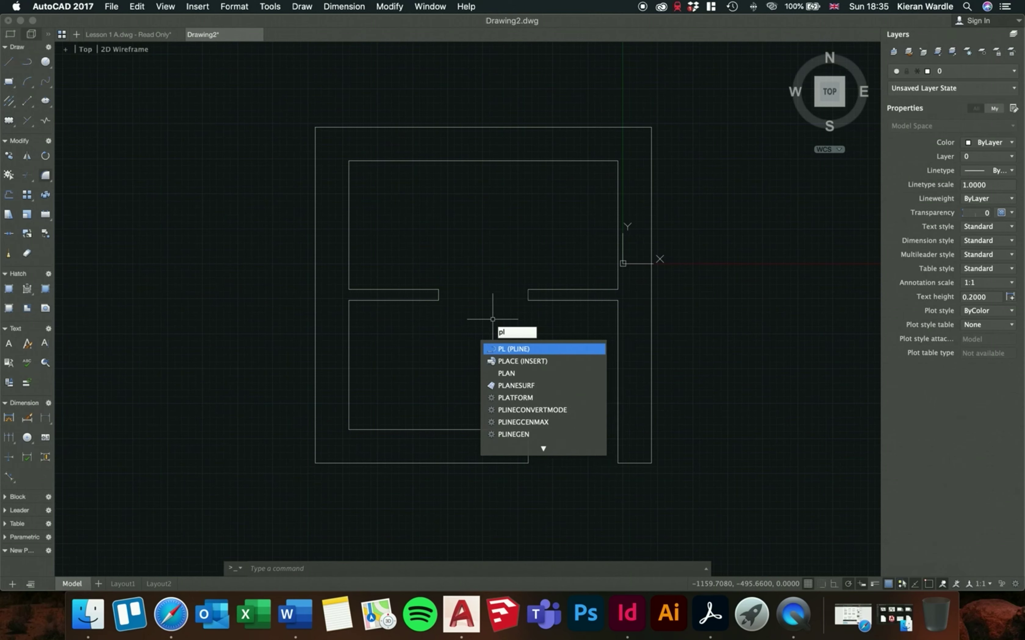
key(Return)
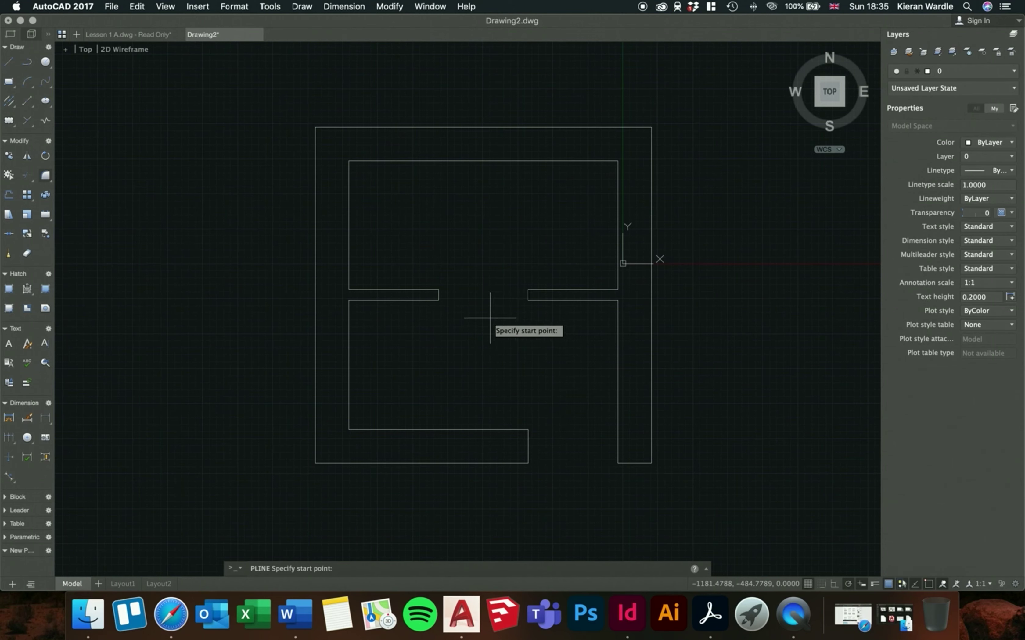
click(483, 161)
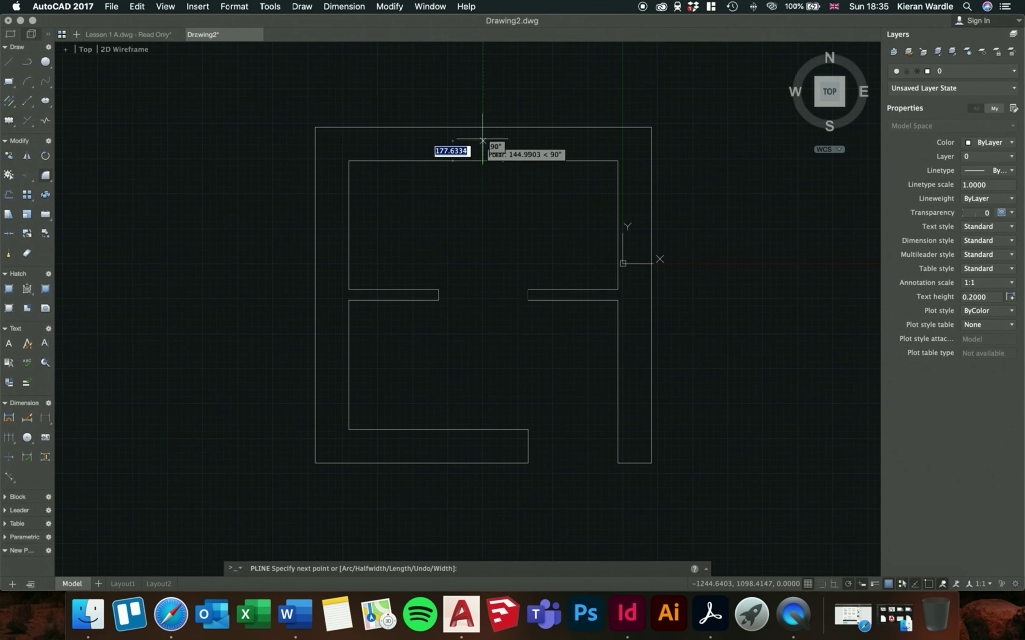
click(483, 127)
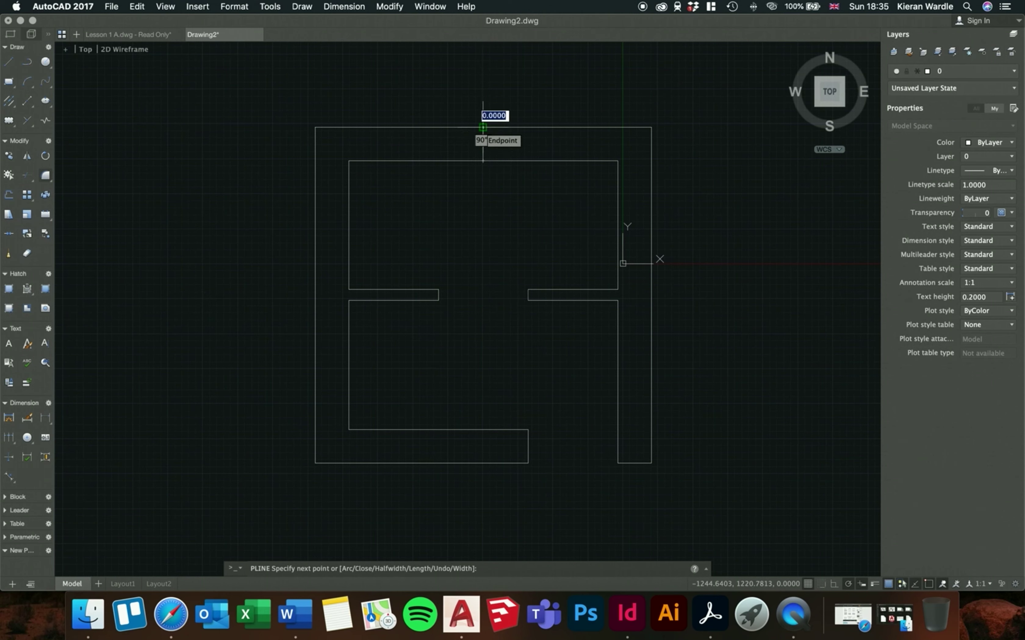
key(Return)
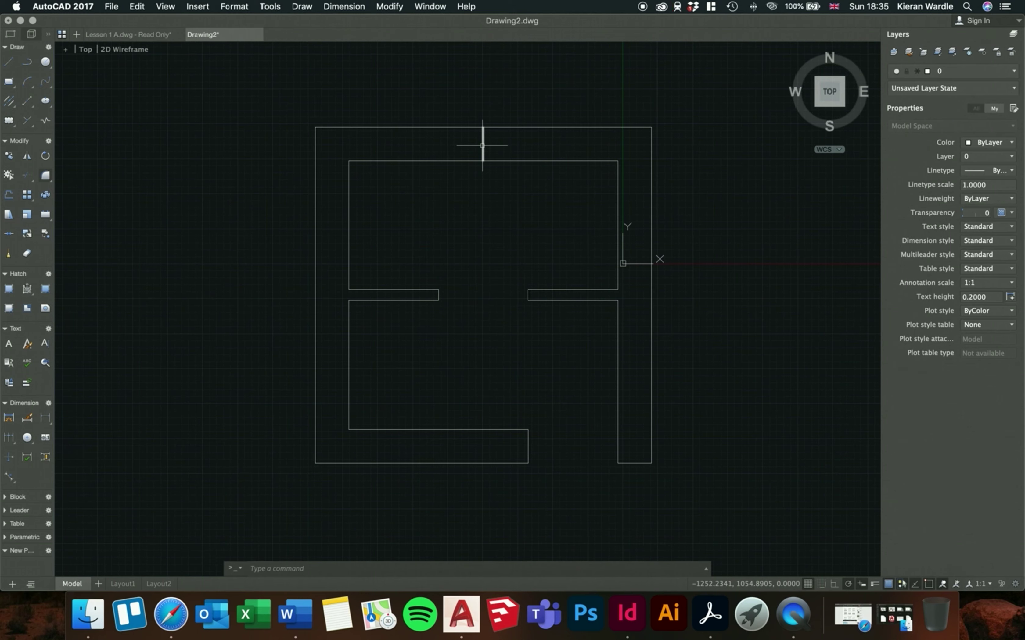
click(482, 145)
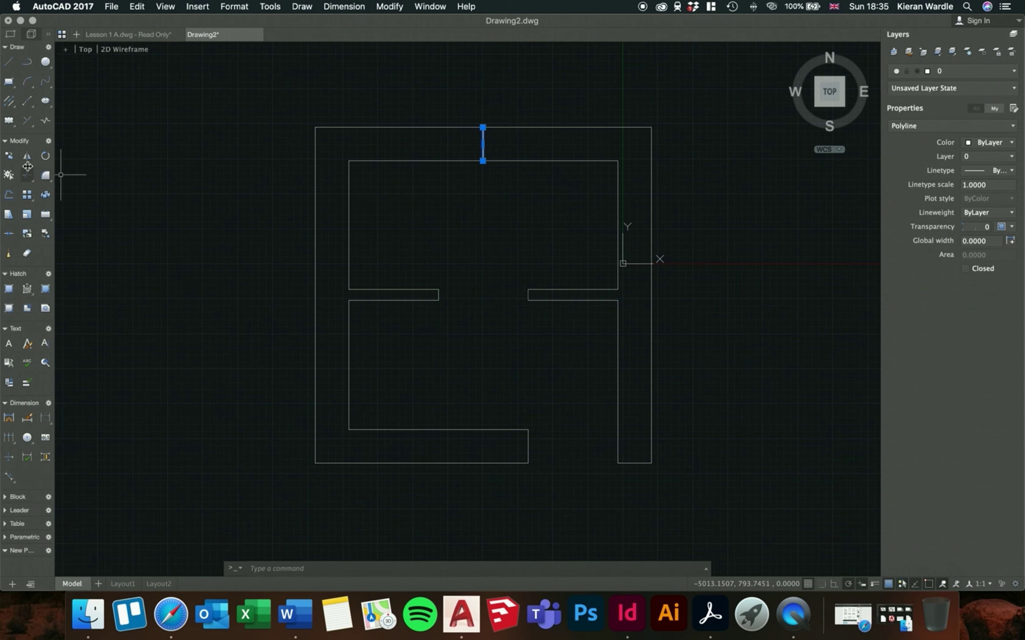
Copy the short top-wall line 500 units left and 500 units right from its lower endpoint
drag(9, 155, 26, 156)
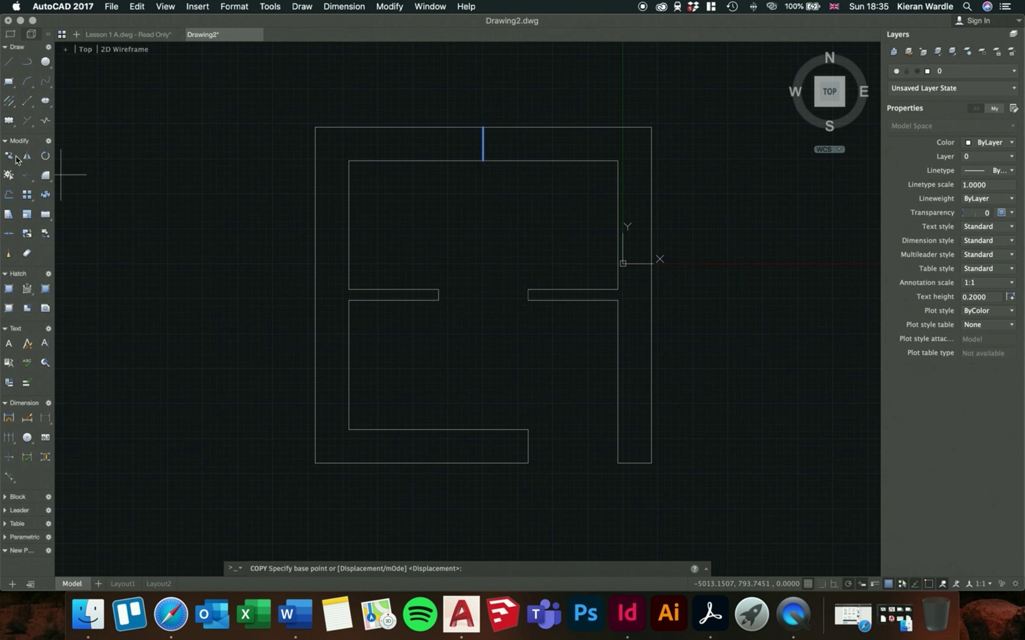
click(483, 161)
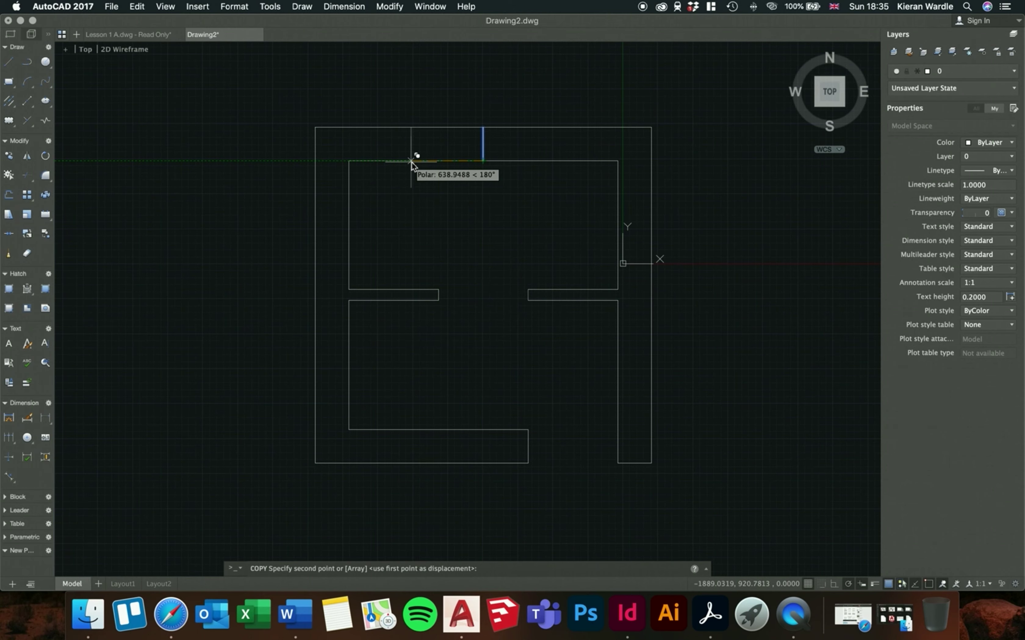
text(50)
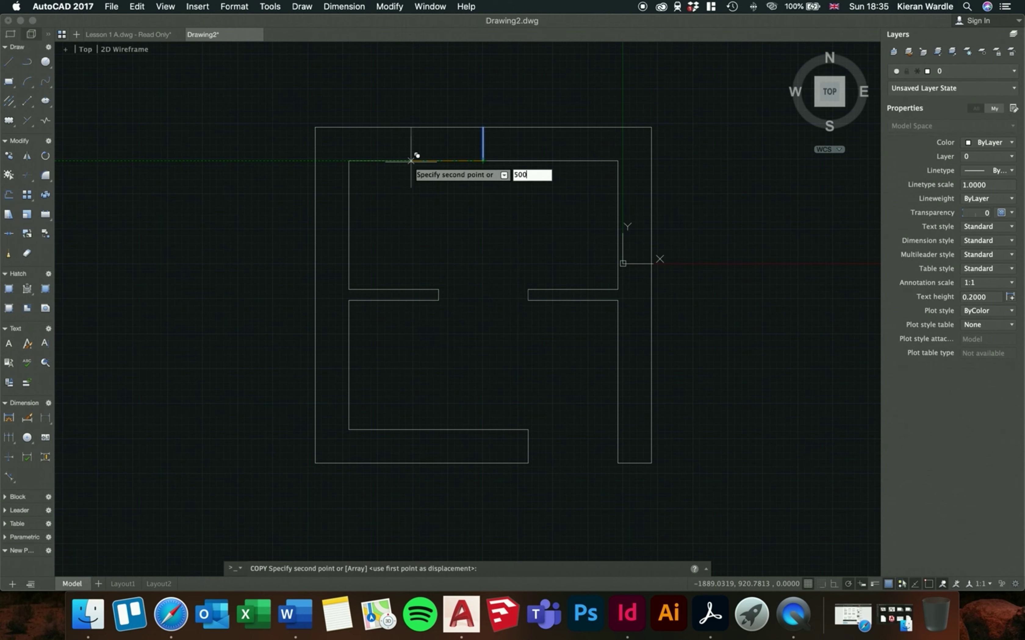
text(0)
key(Return)
key(Return)
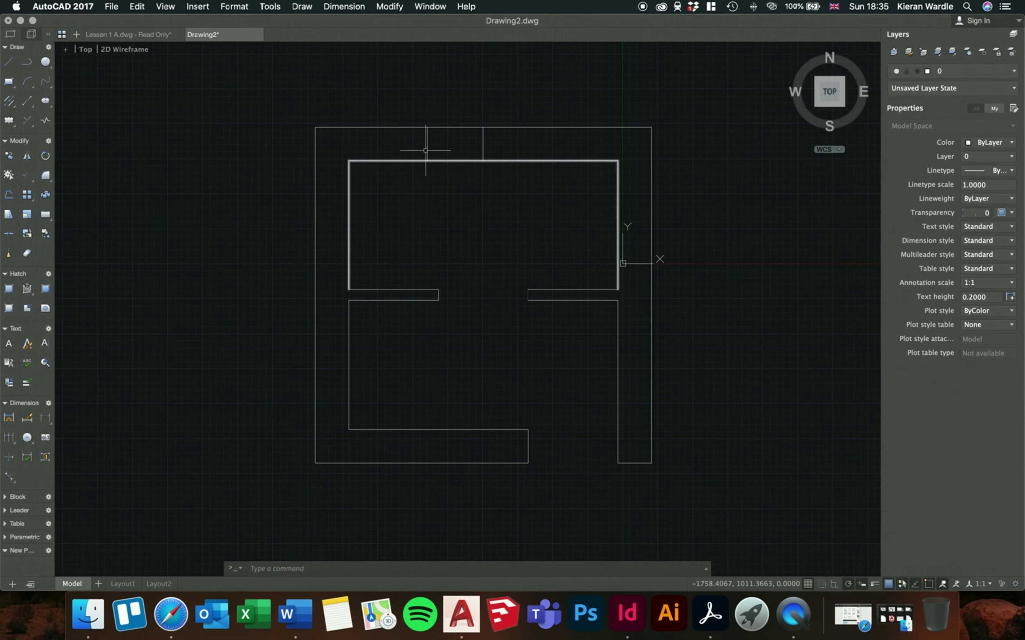
click(483, 143)
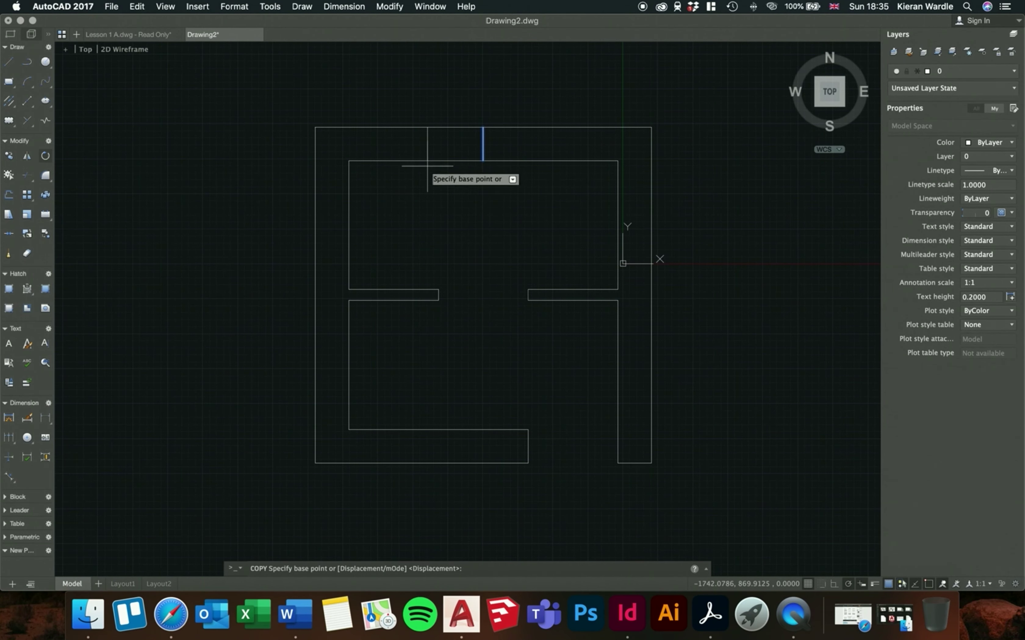
click(483, 160)
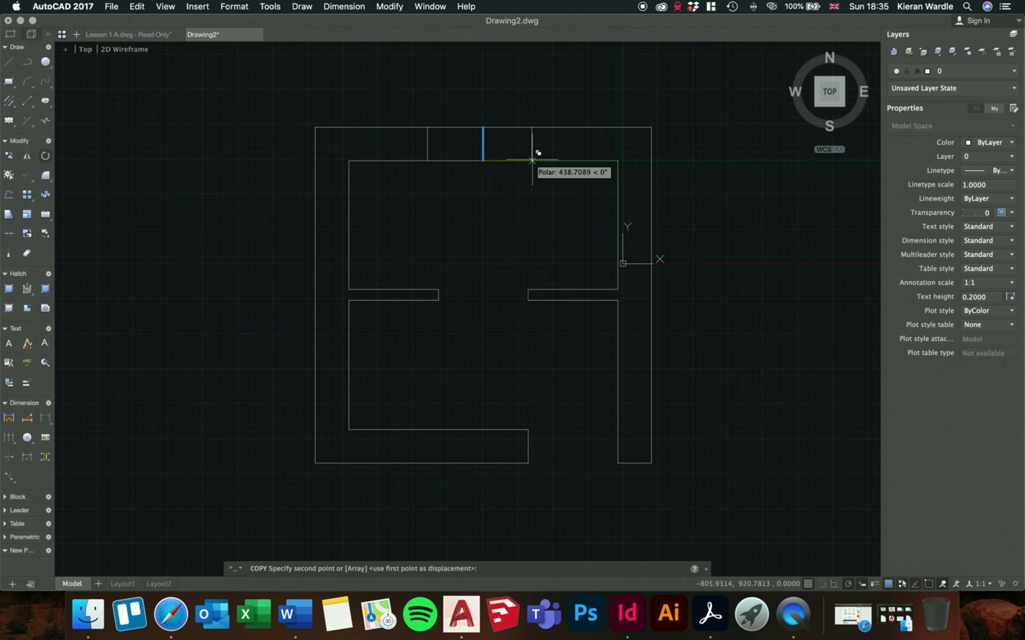
text(500)
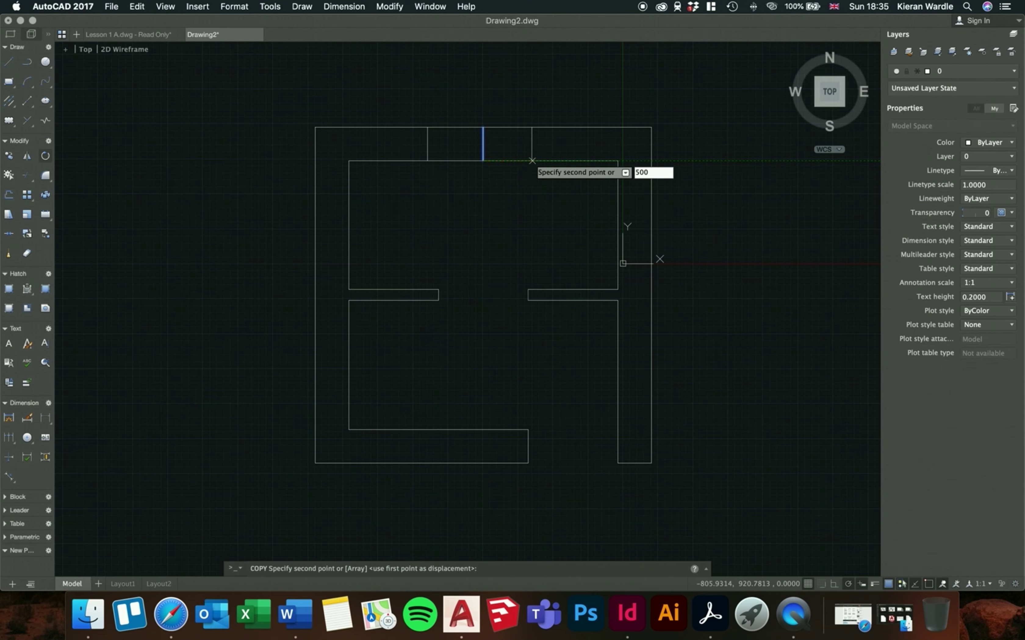
key(Return)
key(Return)
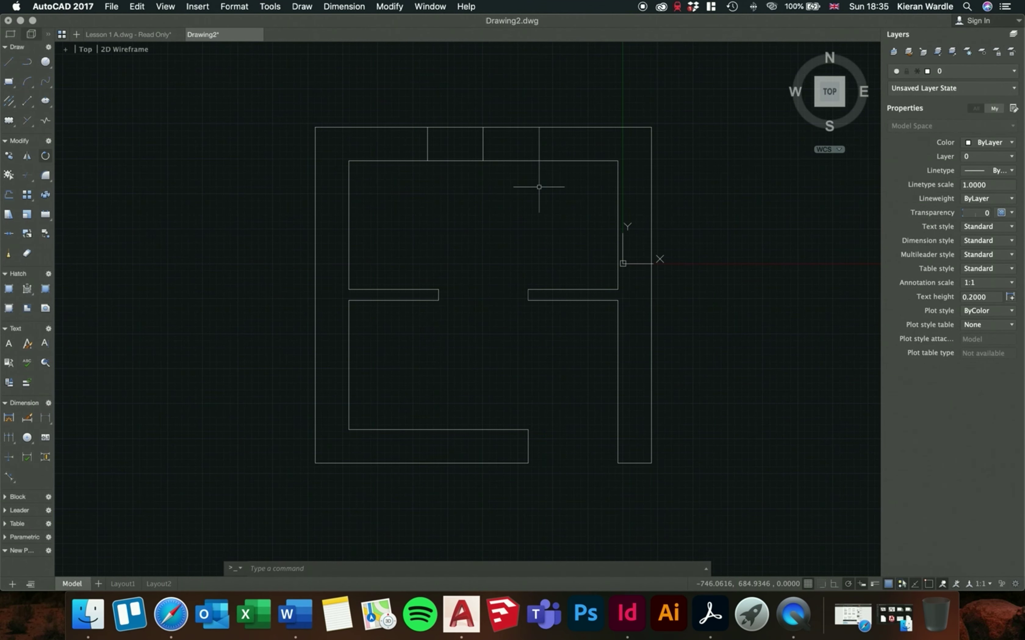
scroll(521, 196, down, 1)
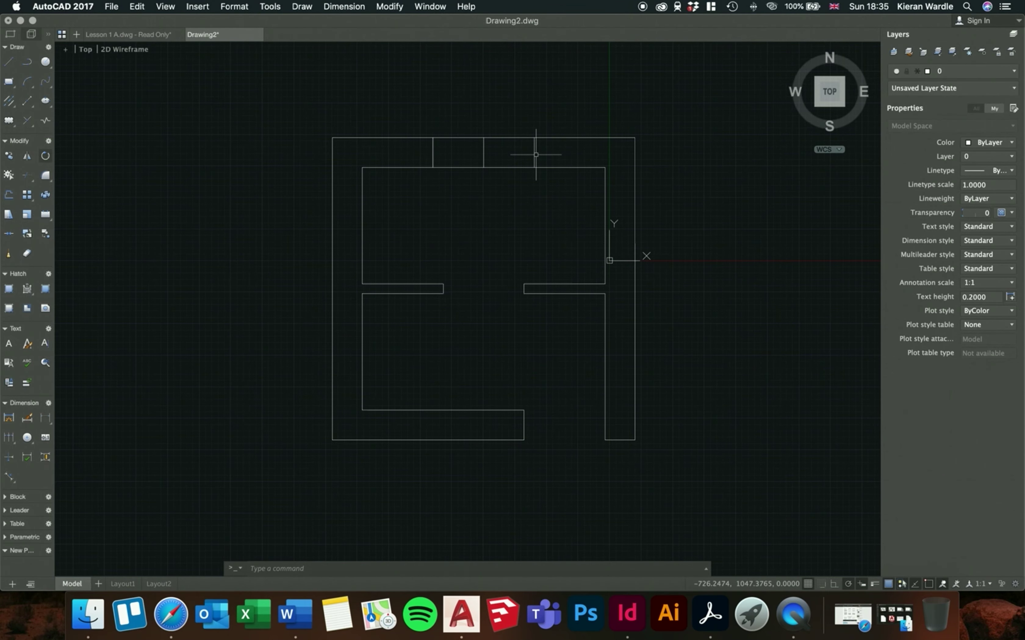
scroll(535, 155, up, 1)
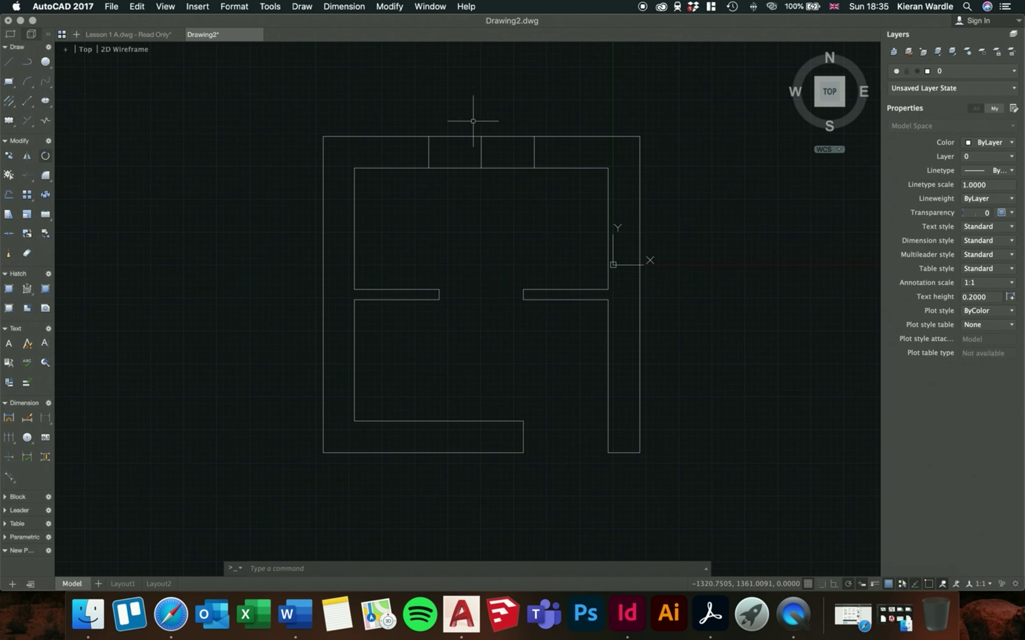
Delete the middle short line of the top wall
click(452, 95)
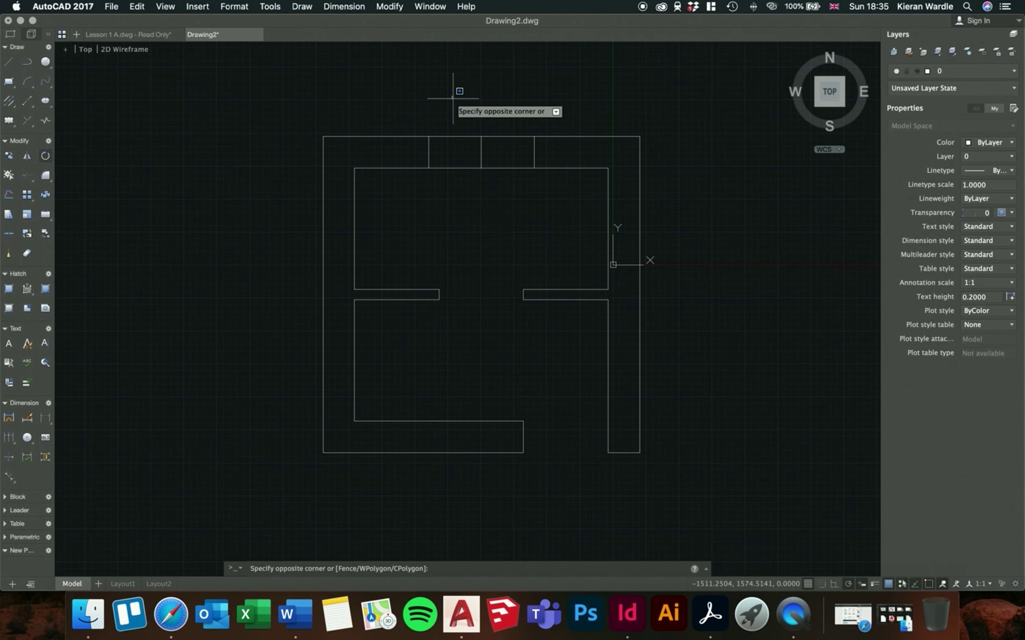
click(503, 217)
scroll(503, 218, up, 1)
key(Delete)
scroll(503, 219, up, 1)
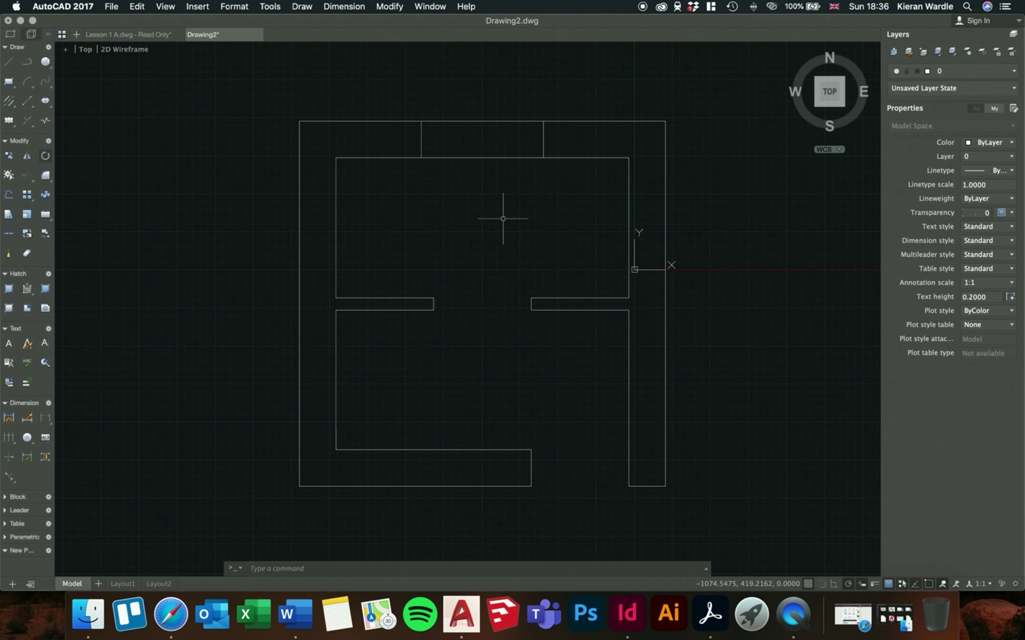
scroll(503, 219, down, 1)
Trim the inner and outer top-wall lines between the two remaining short verticals
text(tr)
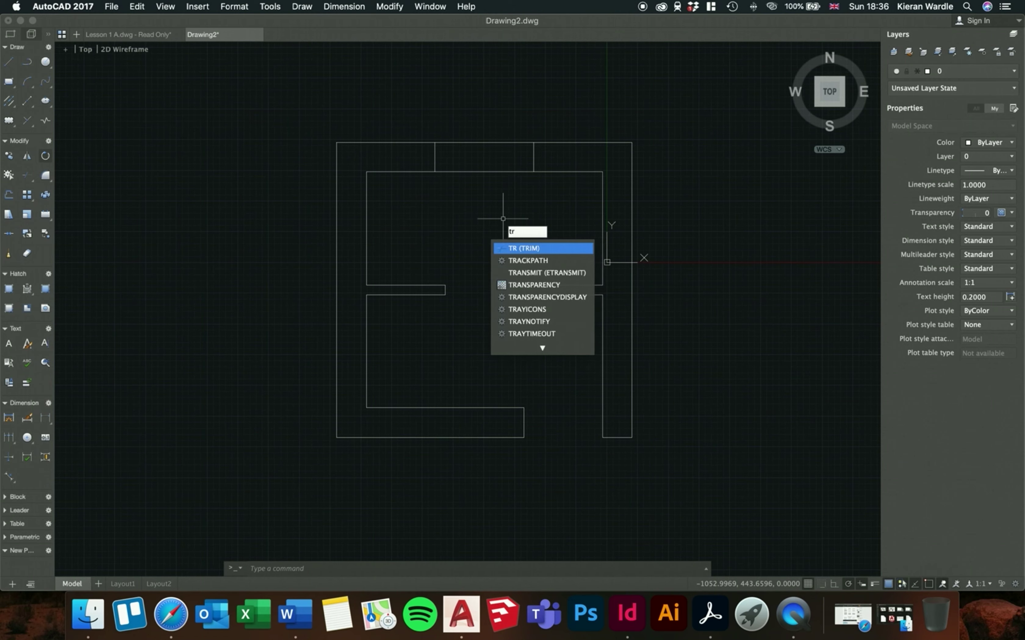
key(Return)
key(Return)
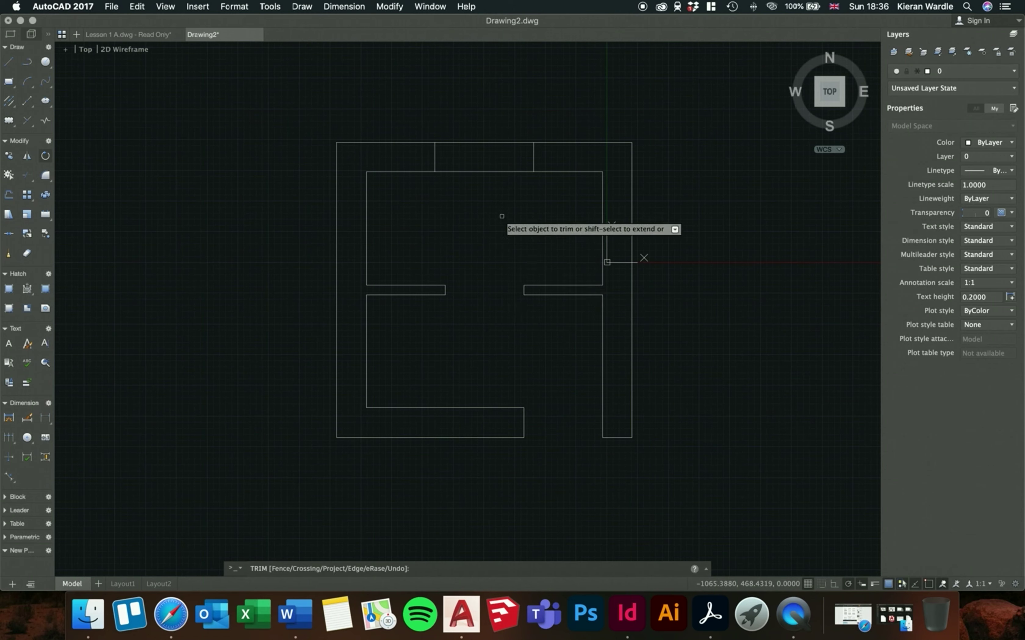
click(501, 172)
click(499, 143)
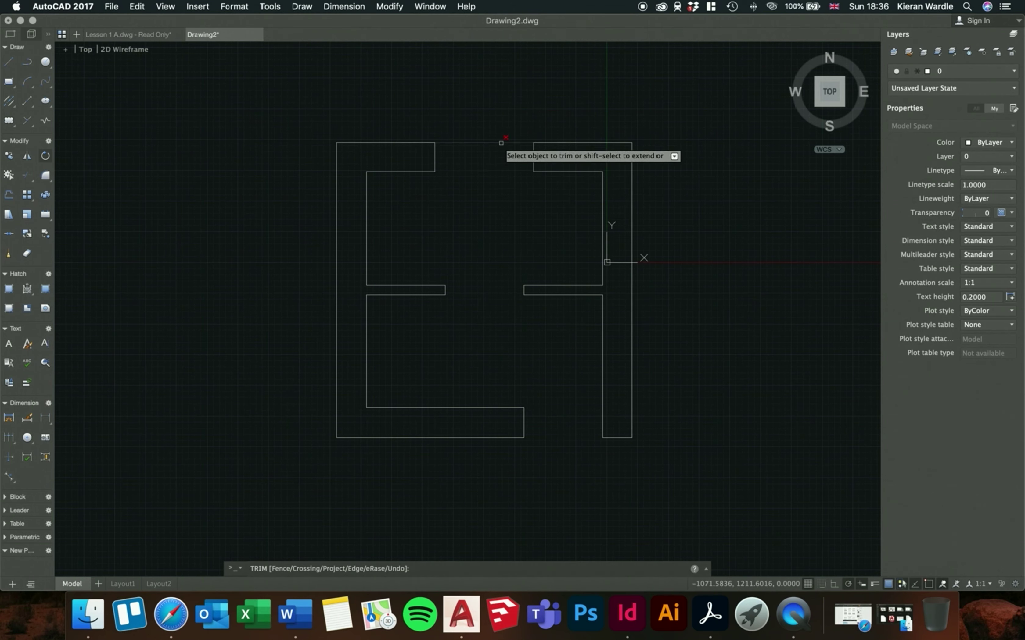
key(Return)
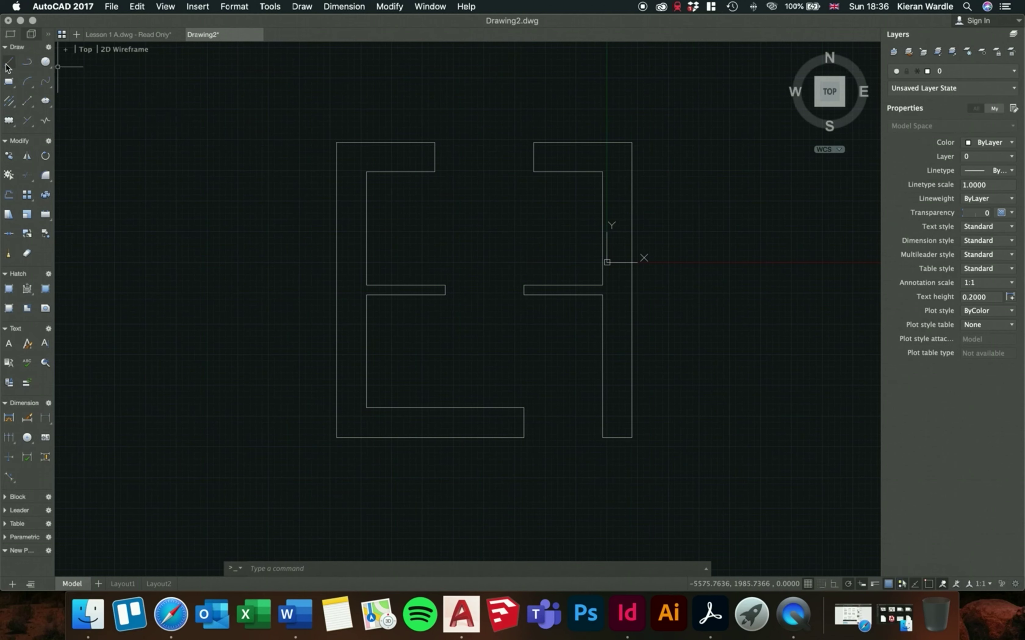
Draw corner-to-corner polylines across the gap, first along the outer top-wall edge, then the inner
click(29, 65)
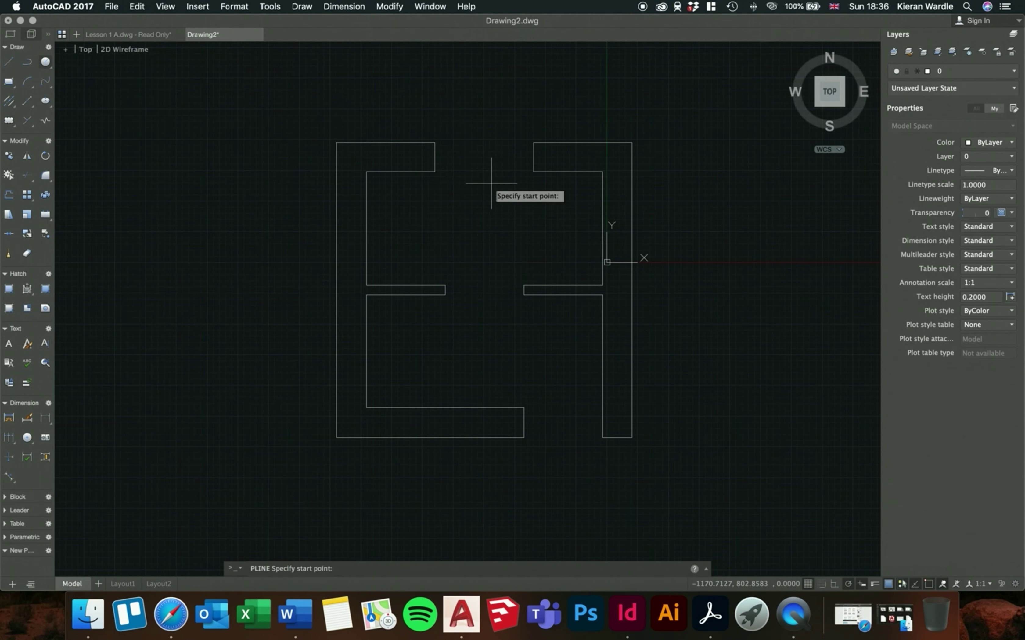
click(435, 142)
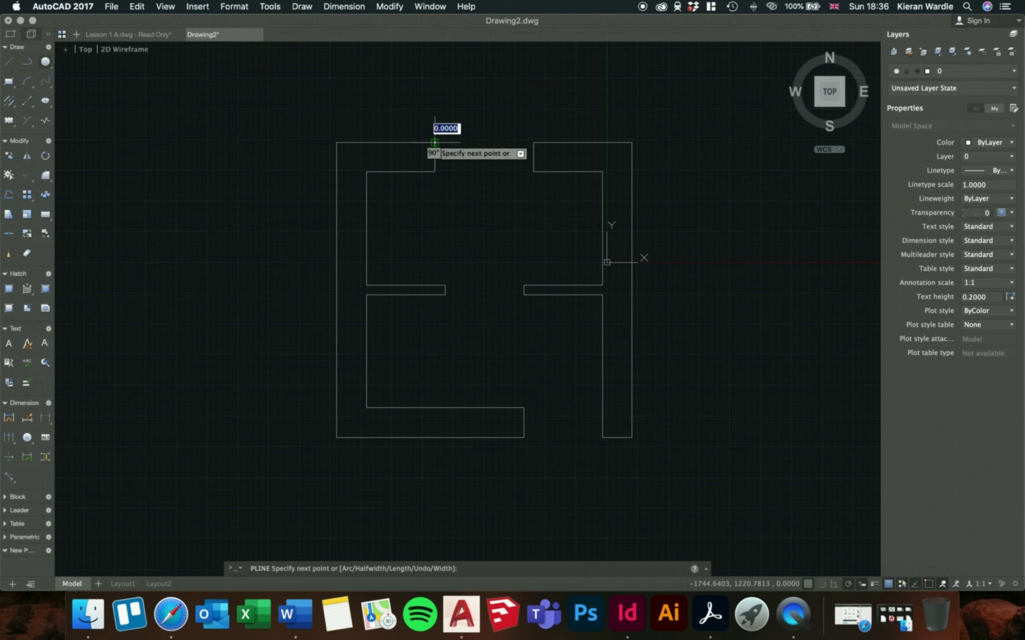
click(533, 143)
key(Return)
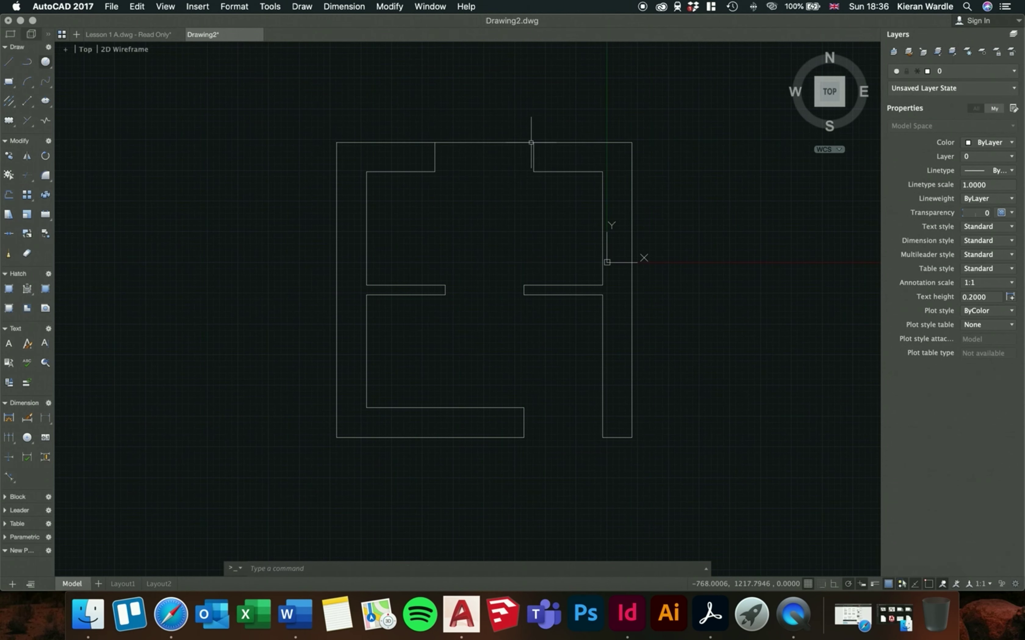
click(26, 64)
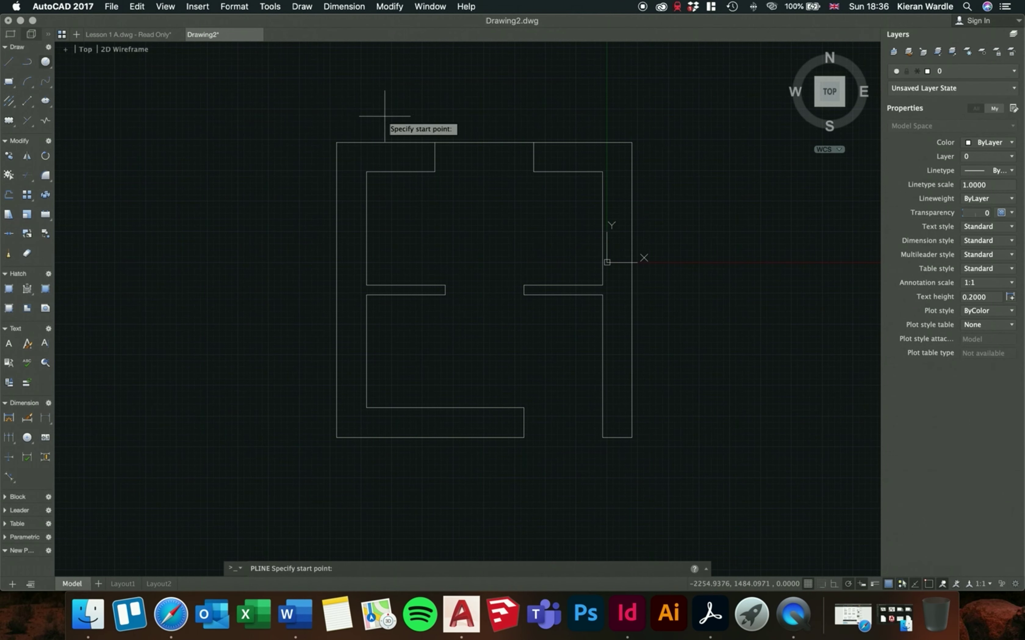
click(434, 172)
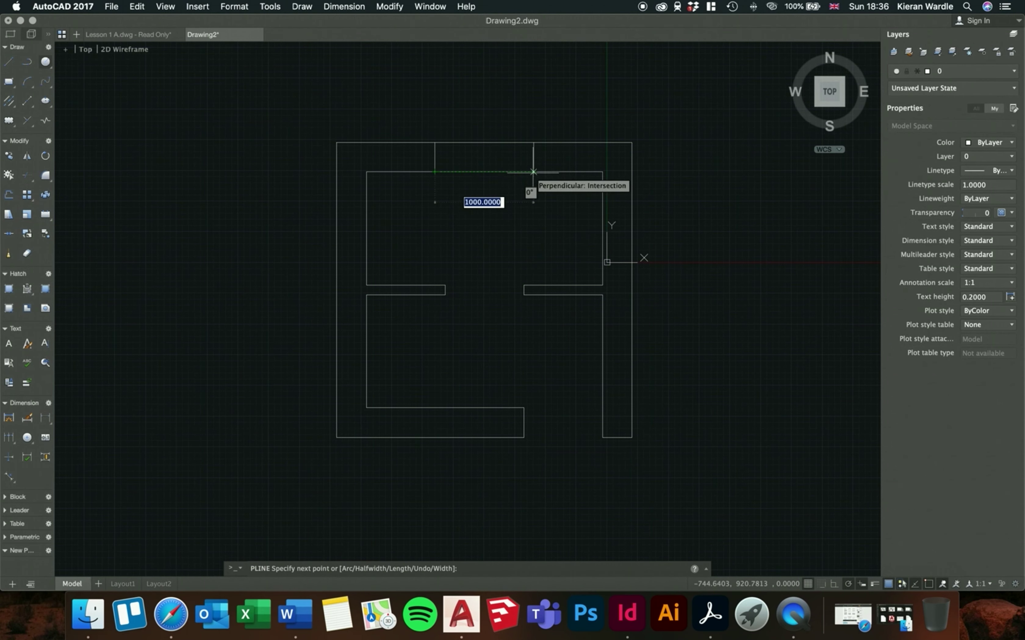
click(533, 172)
key(Return)
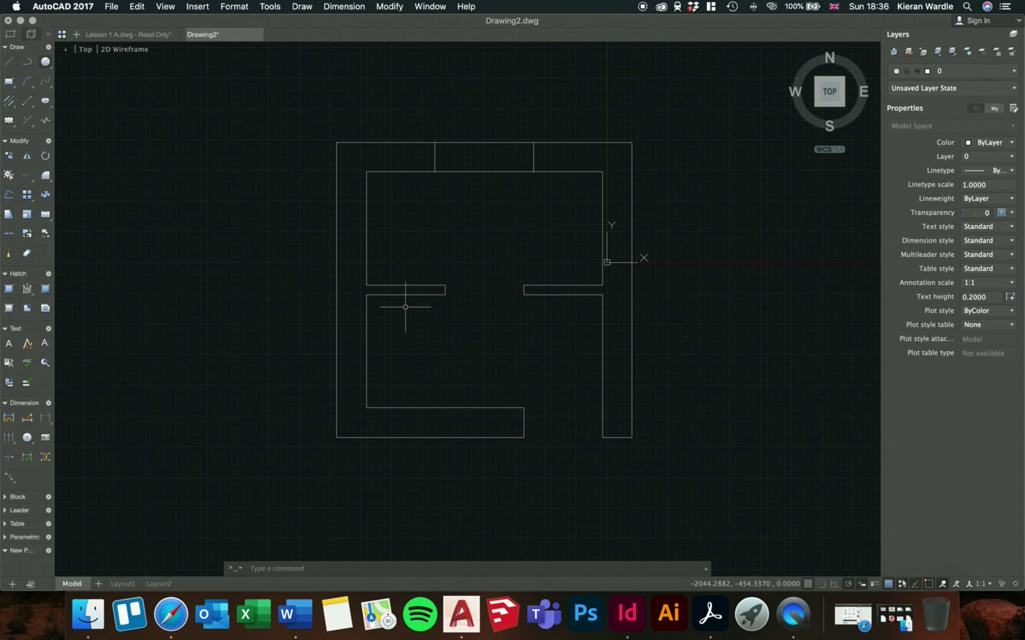
Draw a short horizontal polyline across the left wall's thickness at the partition's lower edge, then select it
scroll(348, 370, up, 3)
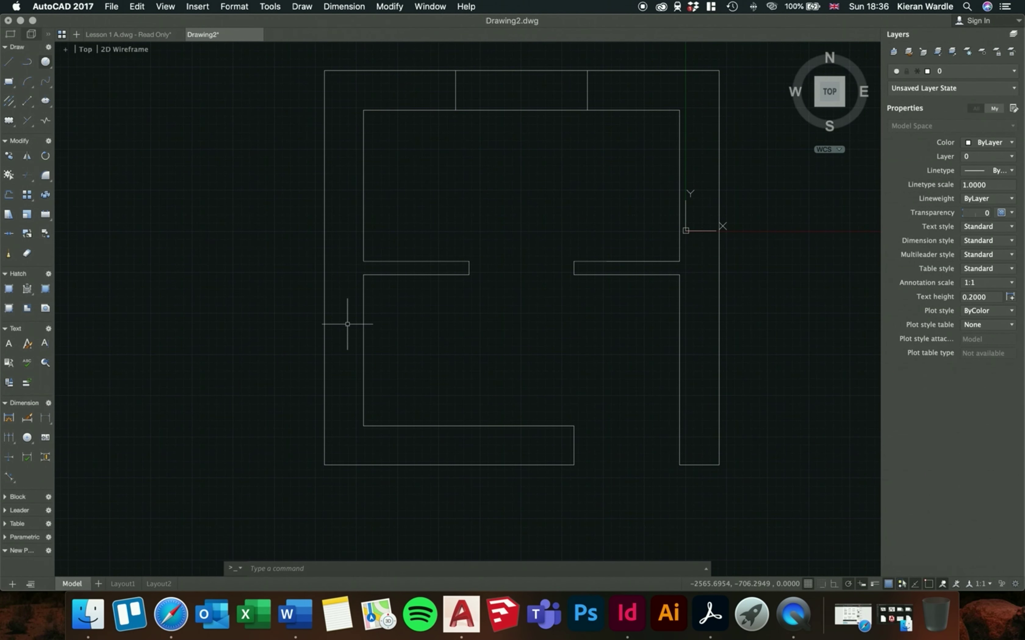
text(pl)
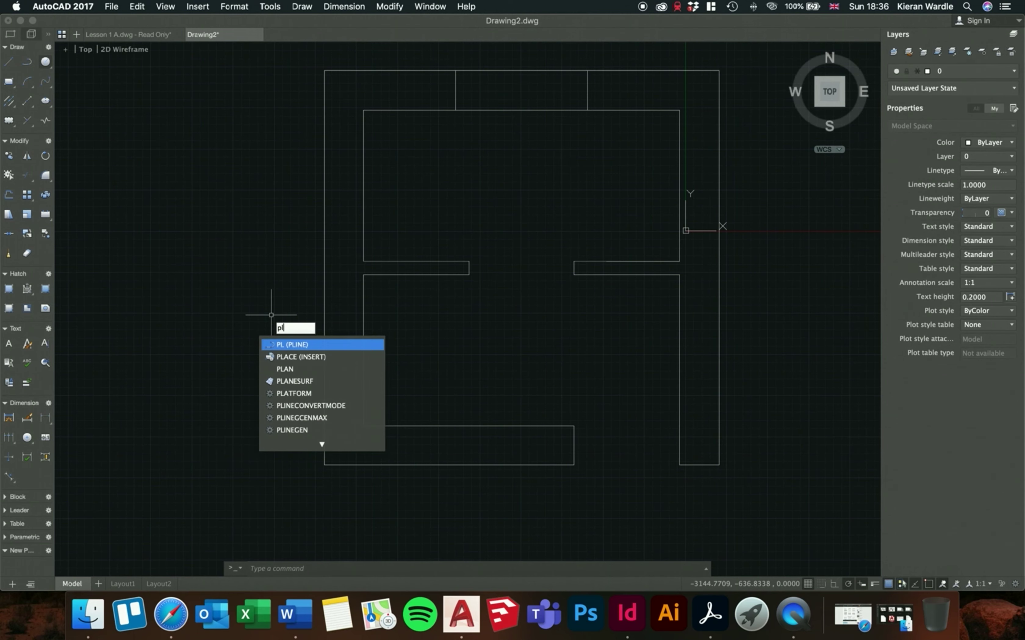
key(Return)
key(Return)
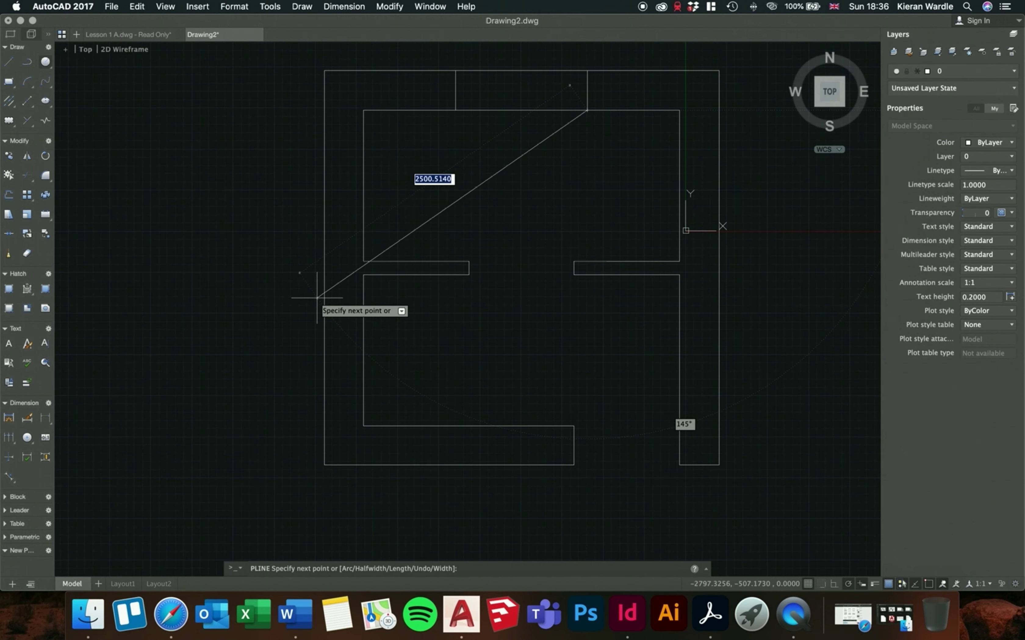
key(Escape)
text(pl)
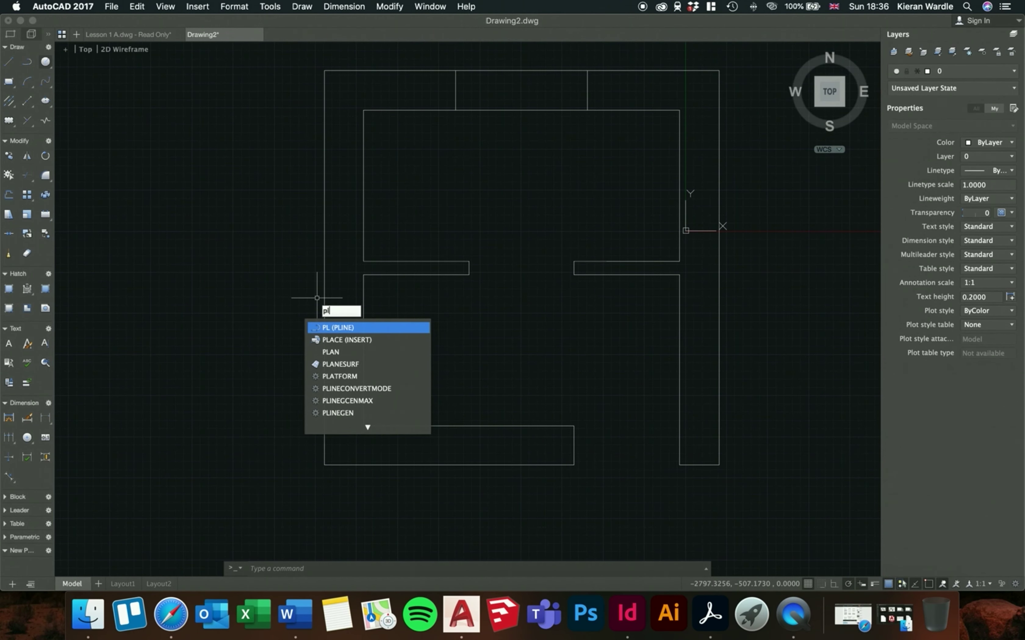
key(Return)
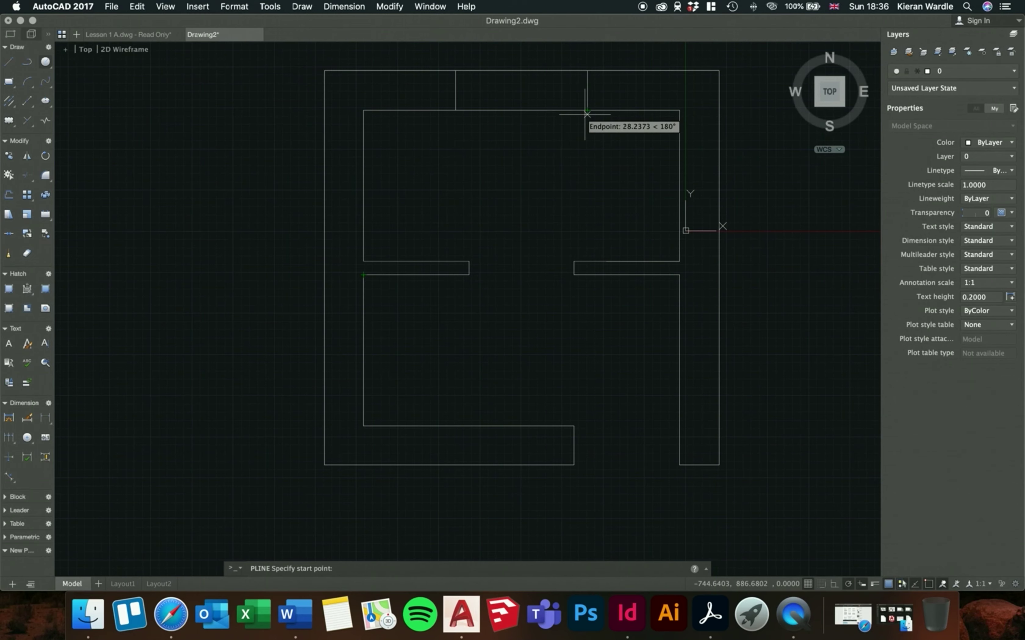
click(363, 275)
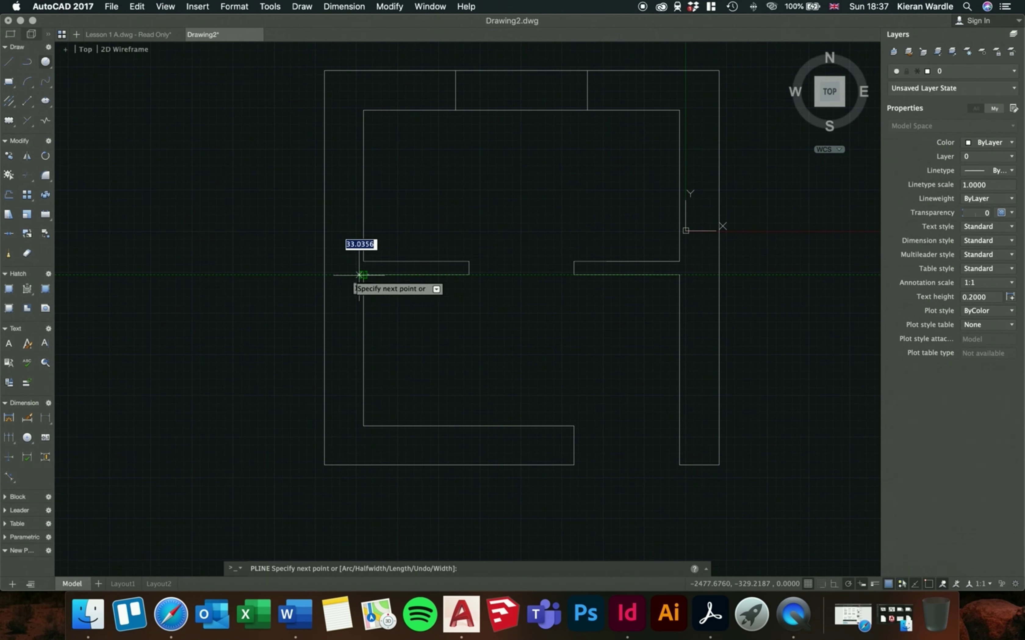
click(324, 275)
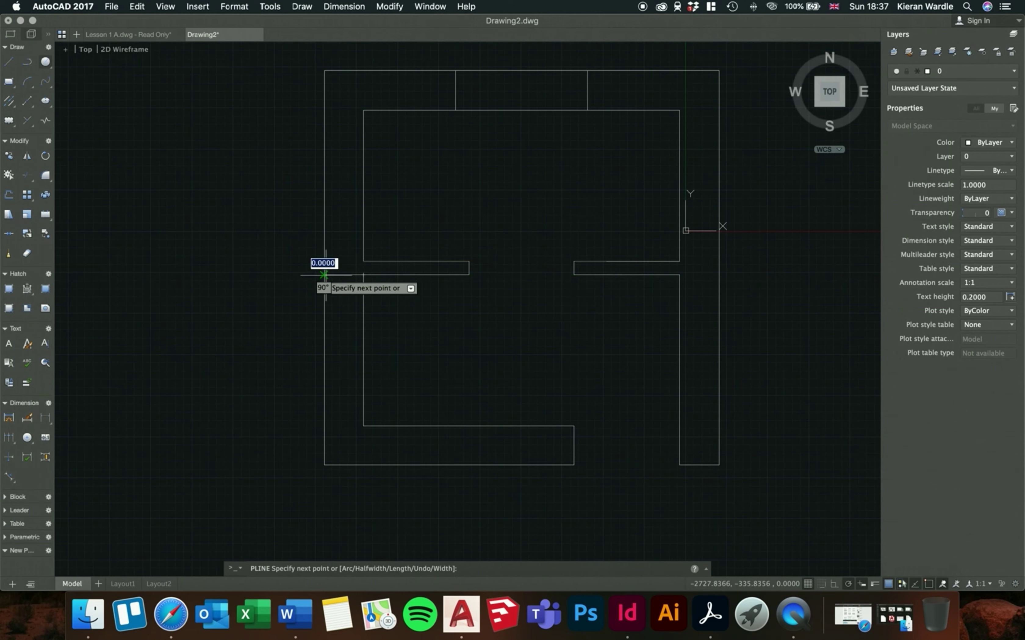
key(Return)
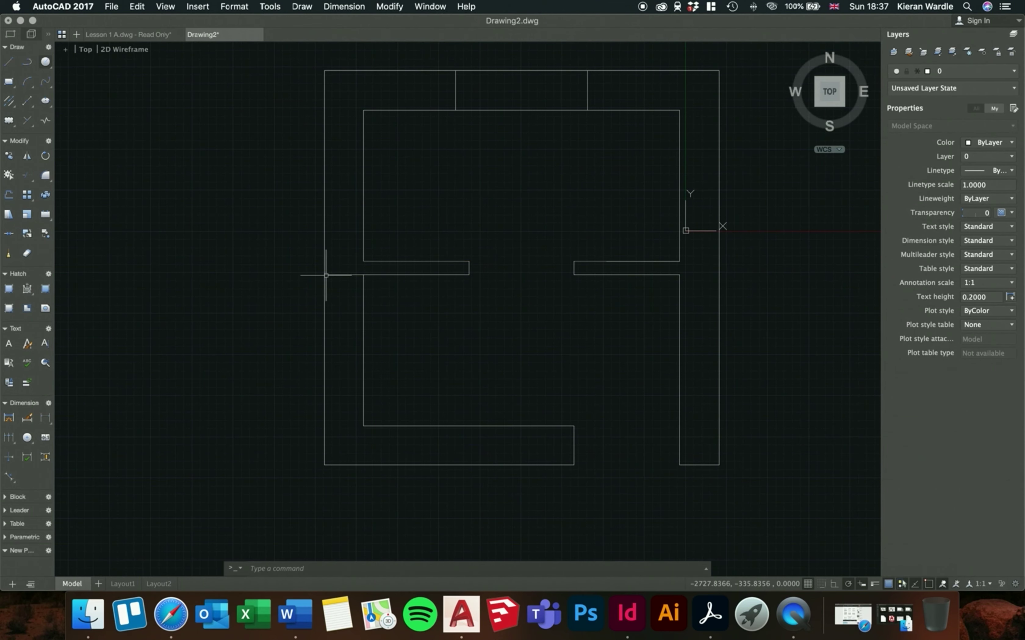
click(347, 274)
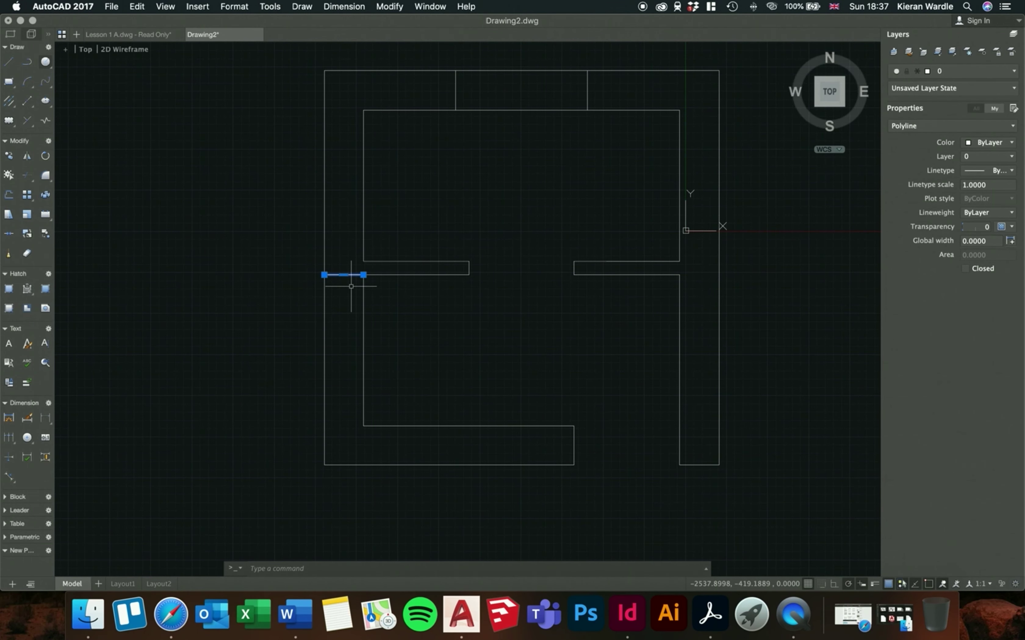
Copy the short cross line 1000 units straight down across the left wall
text(co)
key(Return)
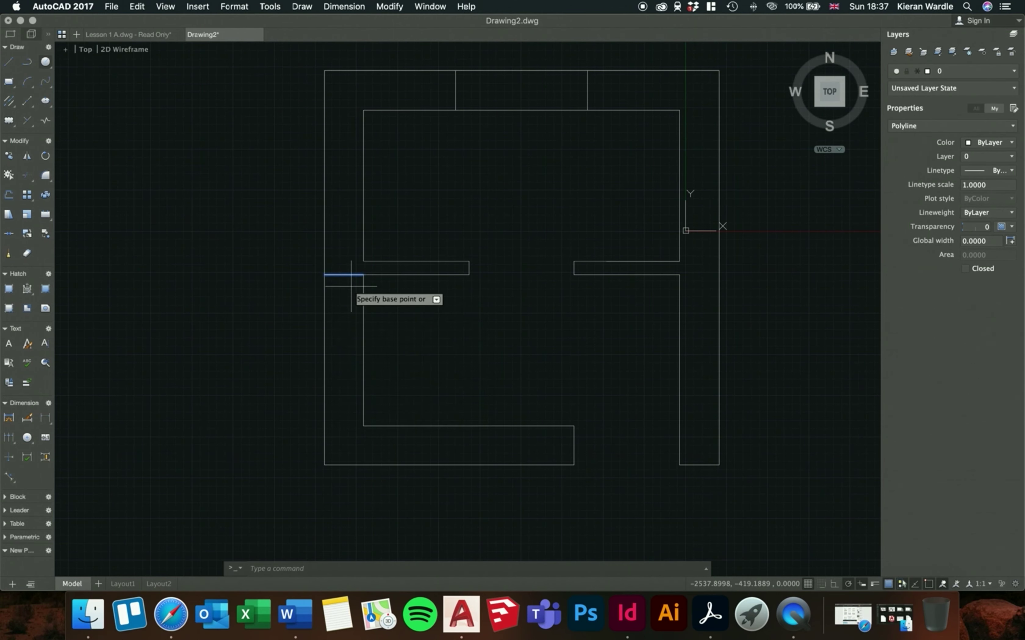
click(363, 275)
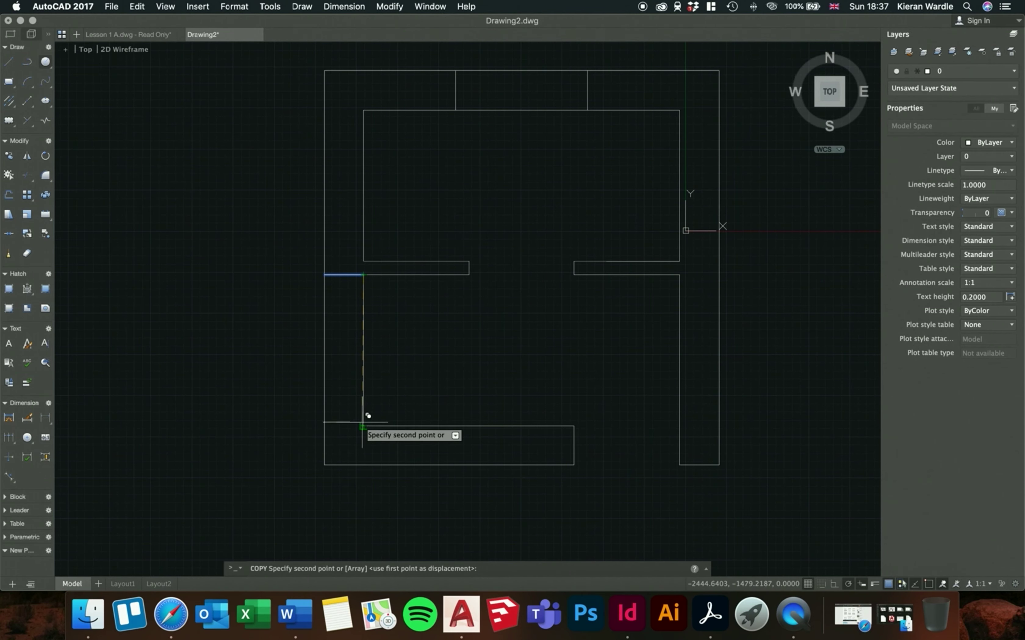
text(1000)
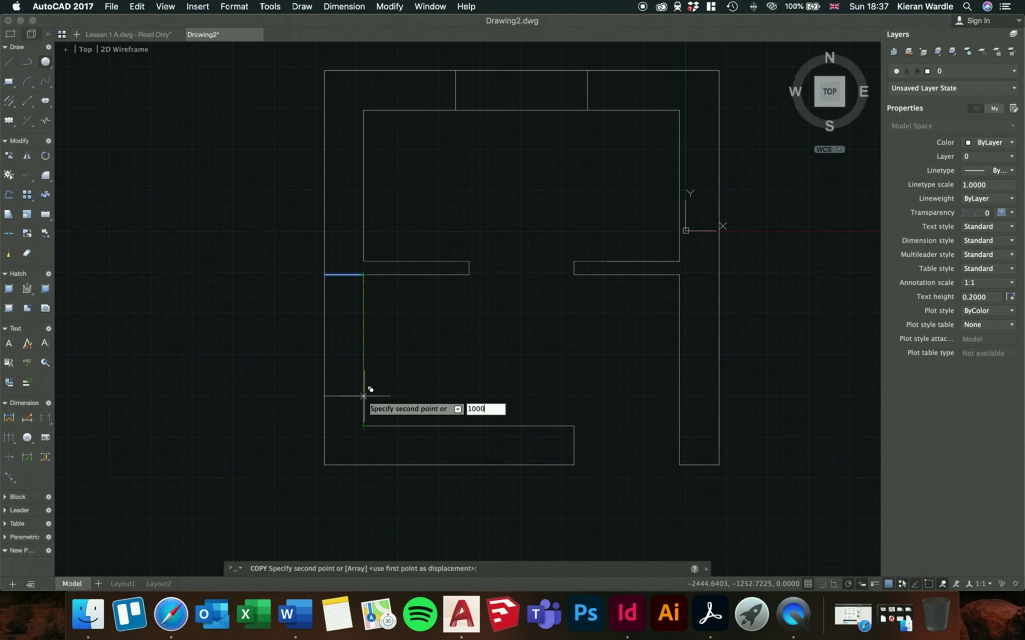
key(Return)
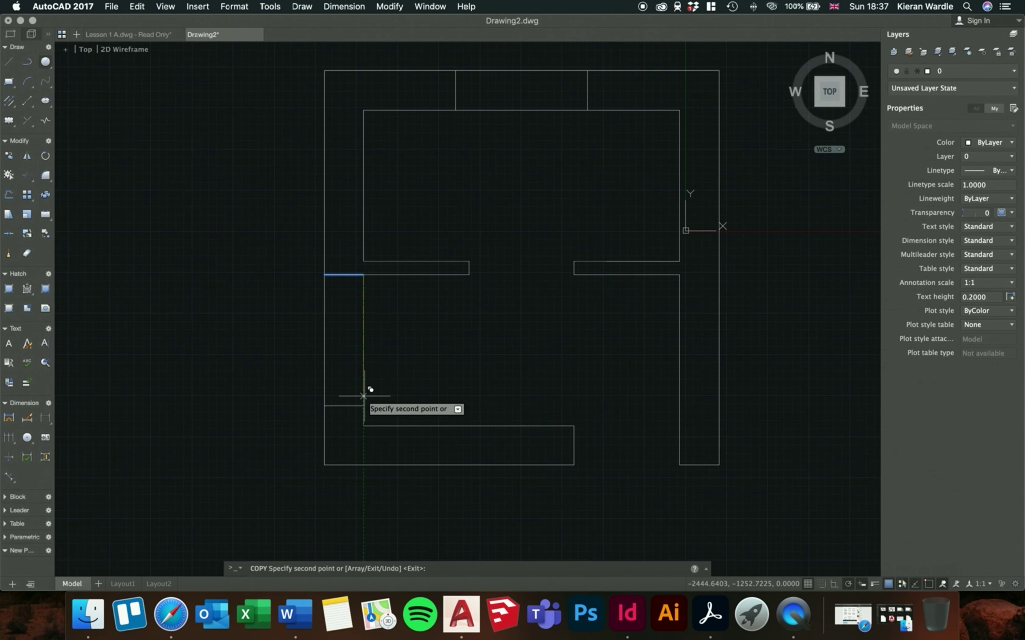
key(Return)
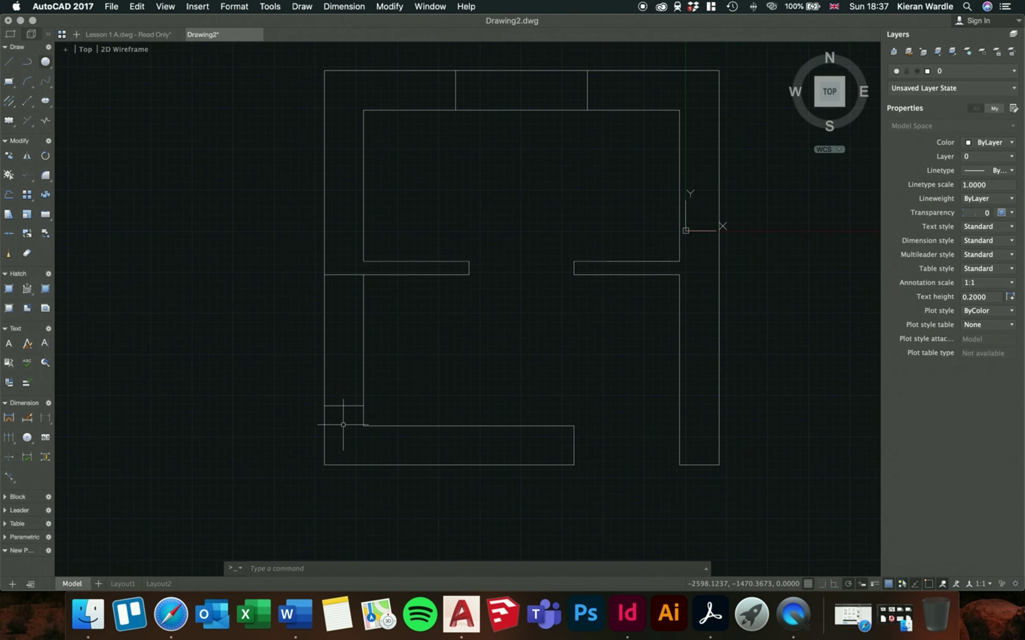
Trim the outer and inner left-wall lines between the two cross lines
text(tr)
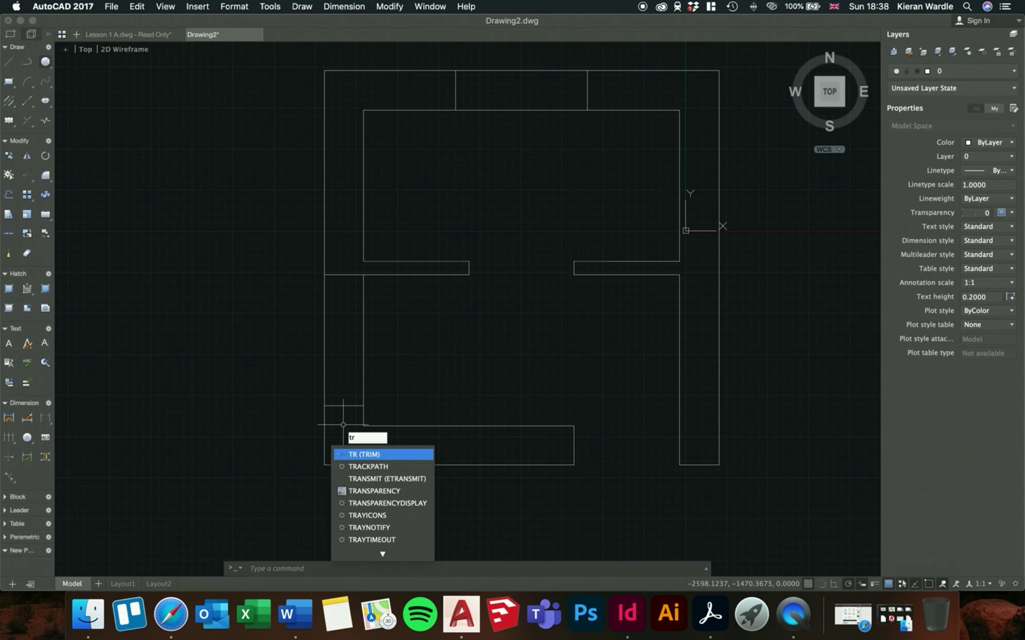
key(Return)
key(Return)
click(324, 380)
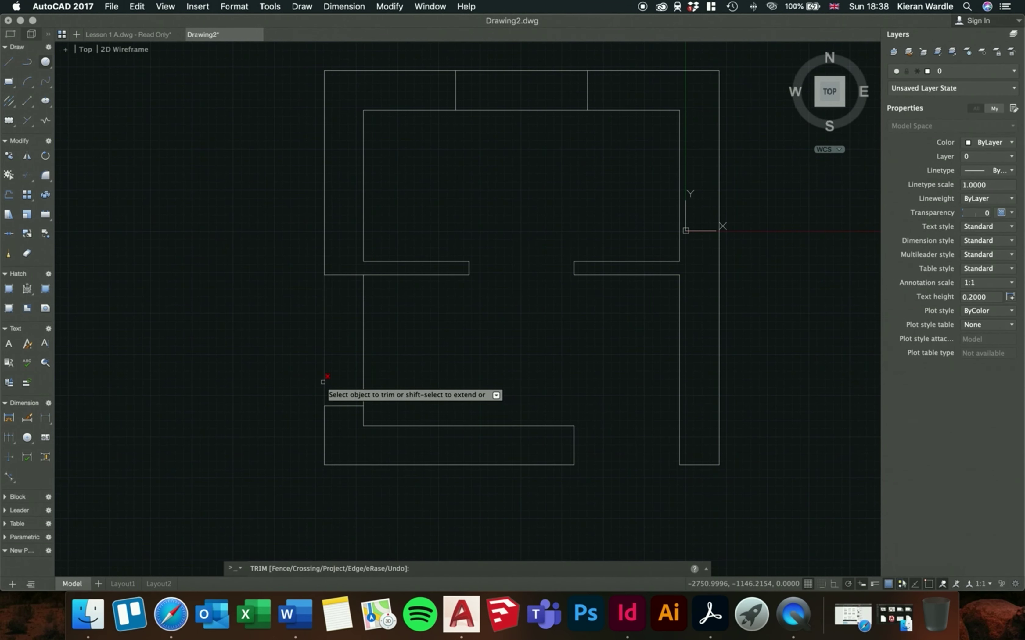
click(363, 363)
key(Return)
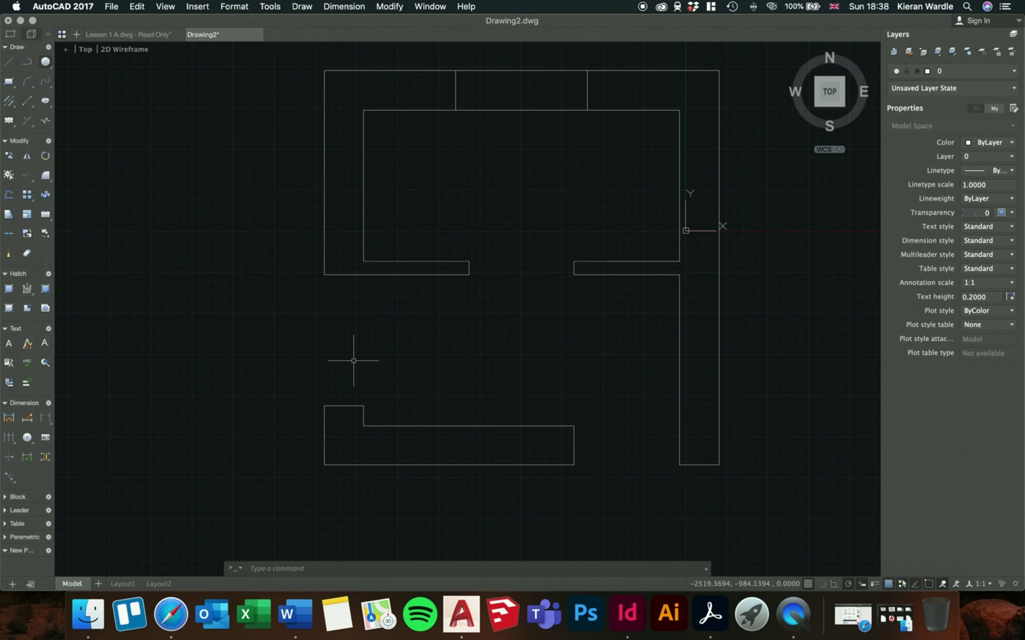
text(pl)
key(Return)
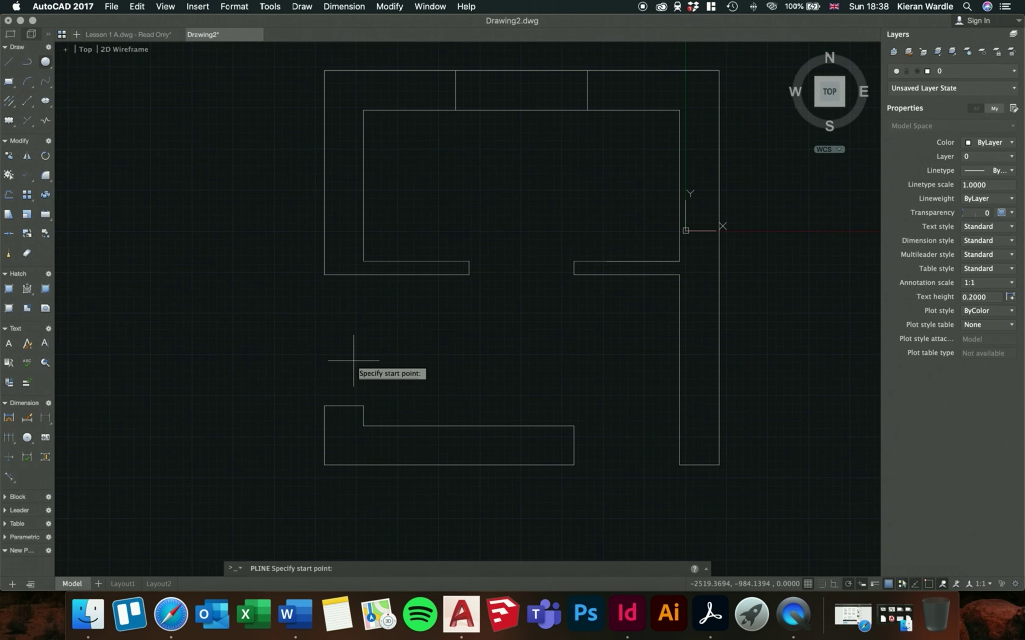
Draw vertical polylines along the left wall's inner and outer edges between the two cross lines
click(363, 406)
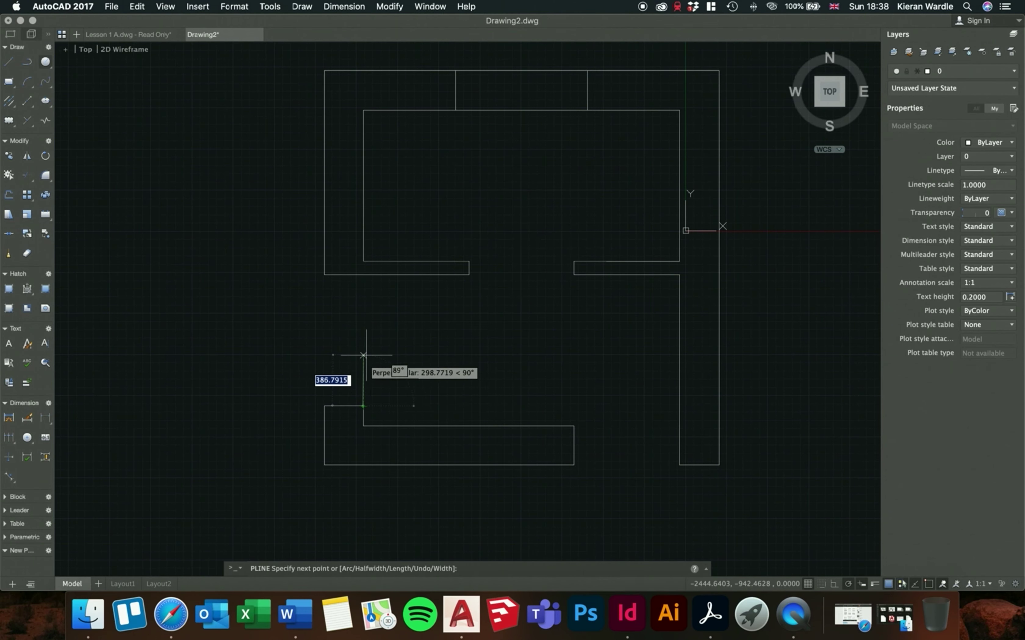
click(364, 275)
key(Return)
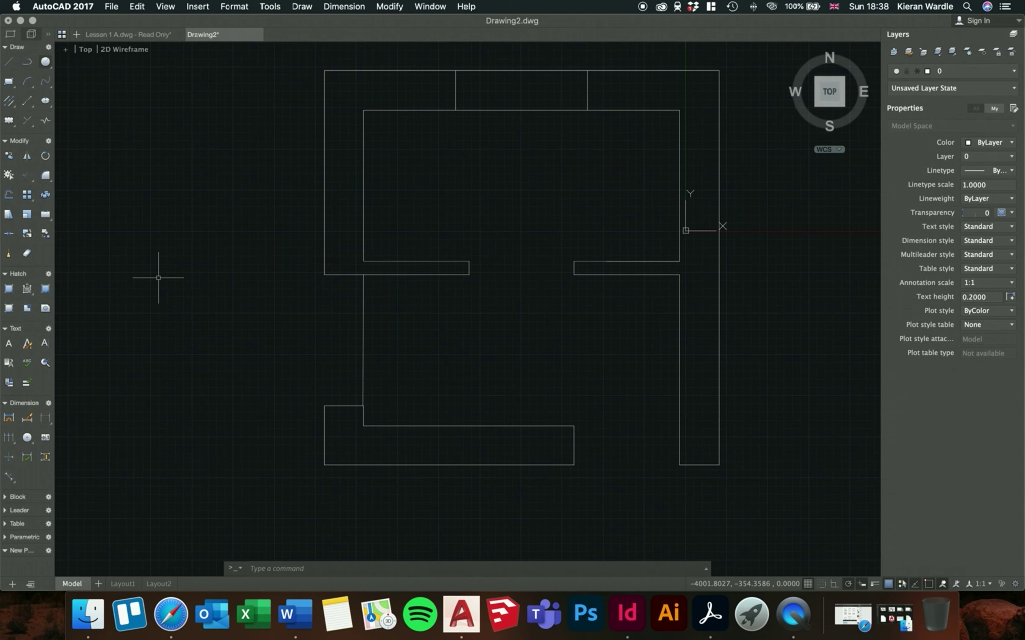
text(pl)
key(Return)
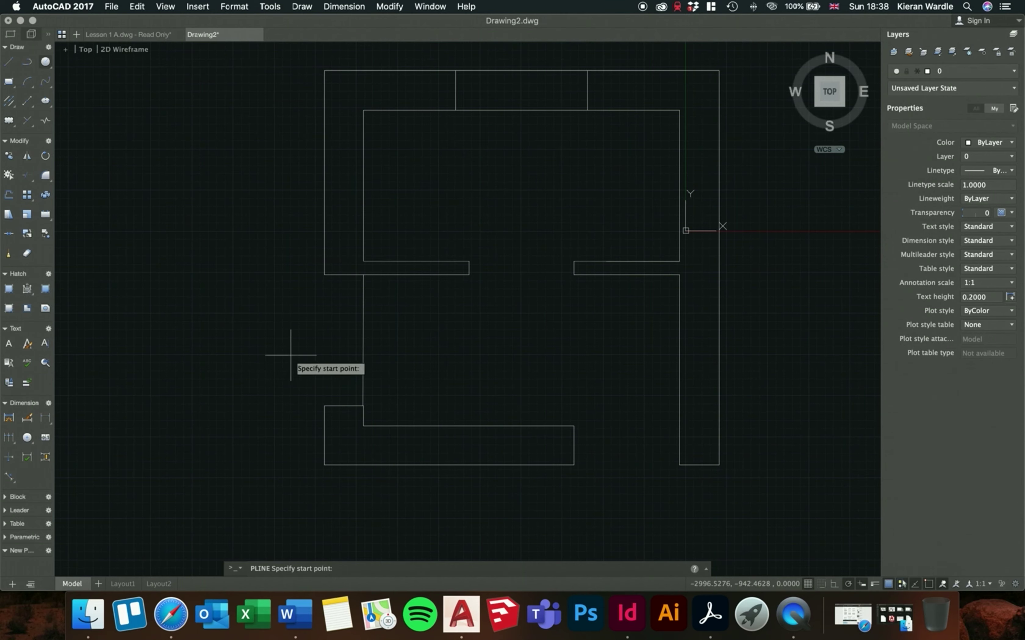
click(324, 406)
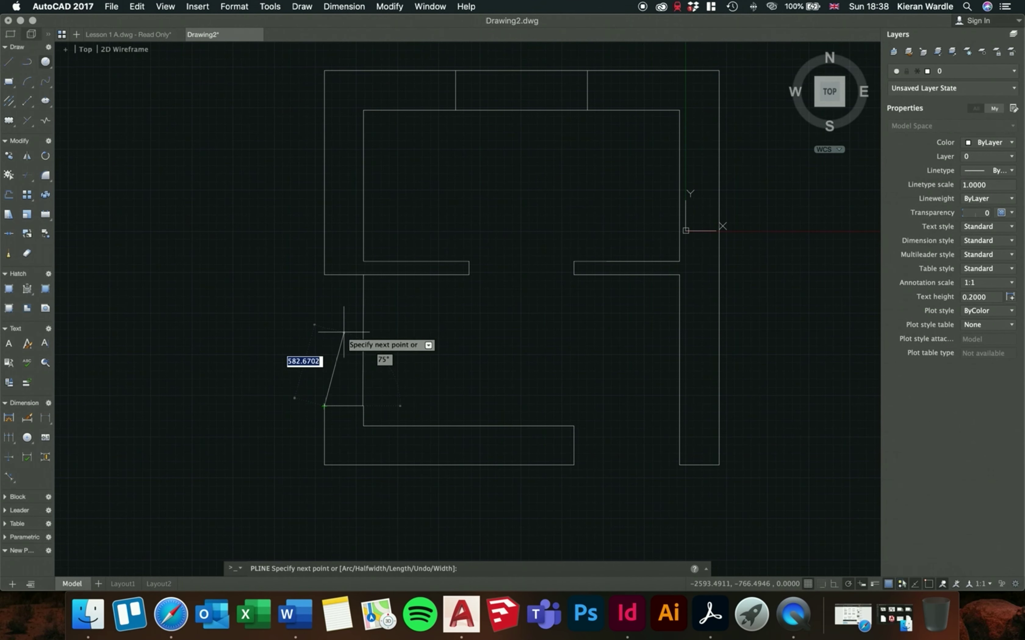
click(324, 275)
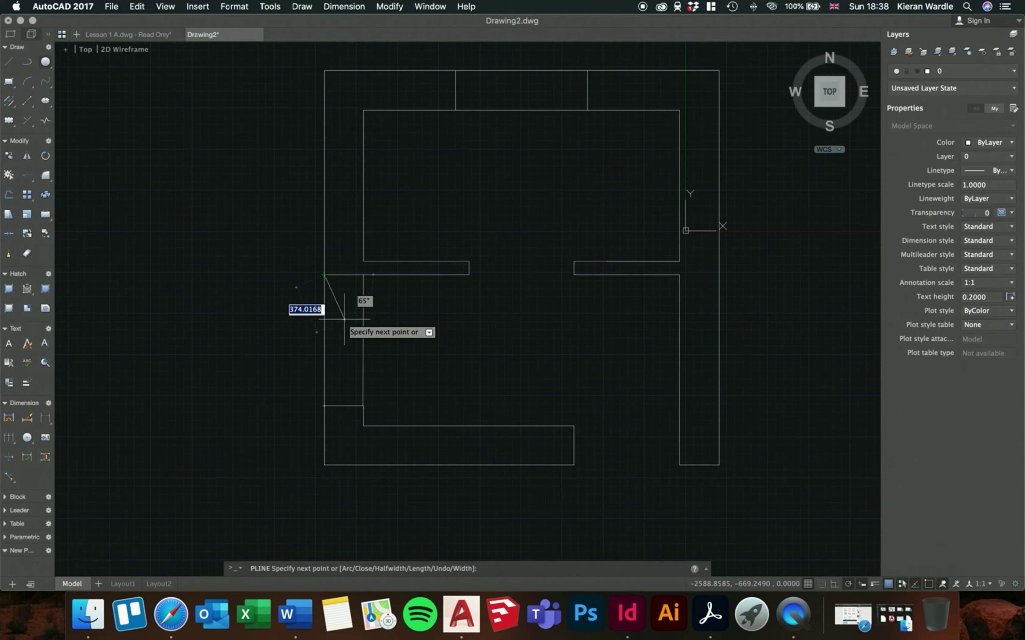
key(Return)
scroll(345, 319, down, 3)
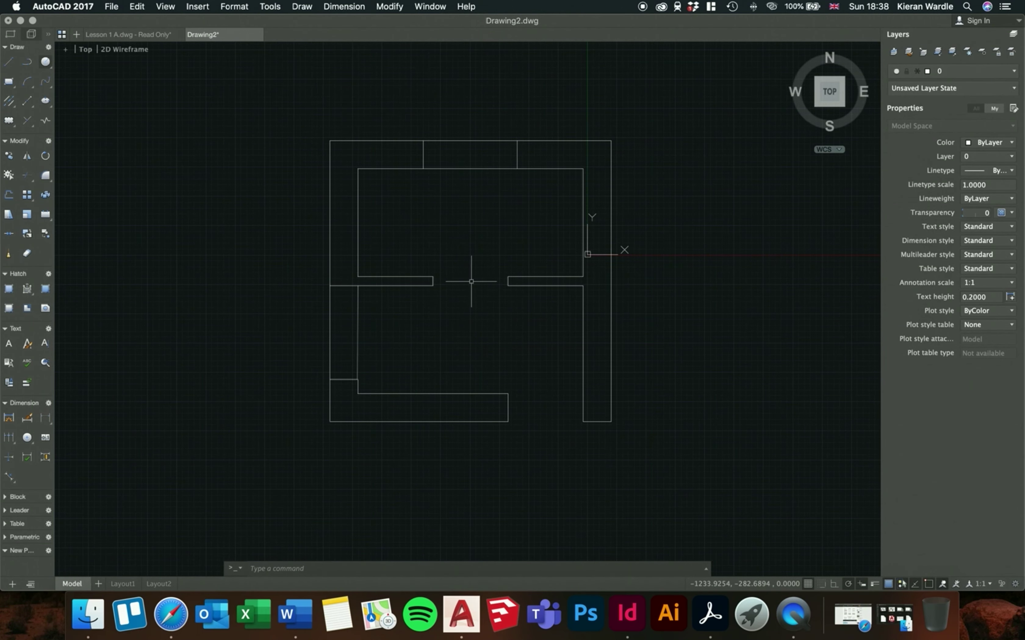
scroll(417, 374, down, 2)
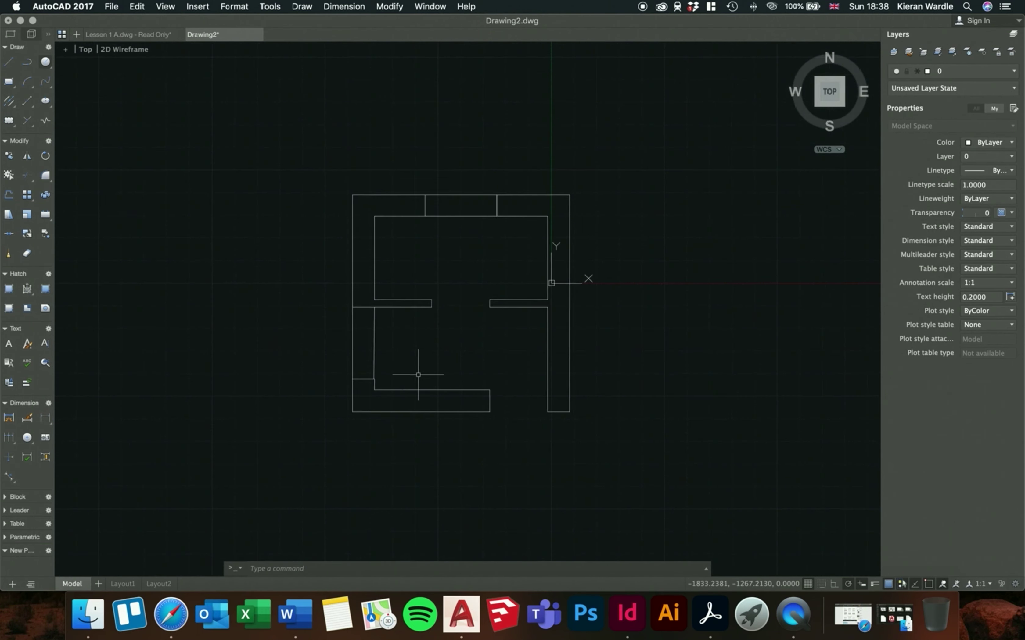
scroll(424, 369, down, 3)
scroll(497, 291, up, 2)
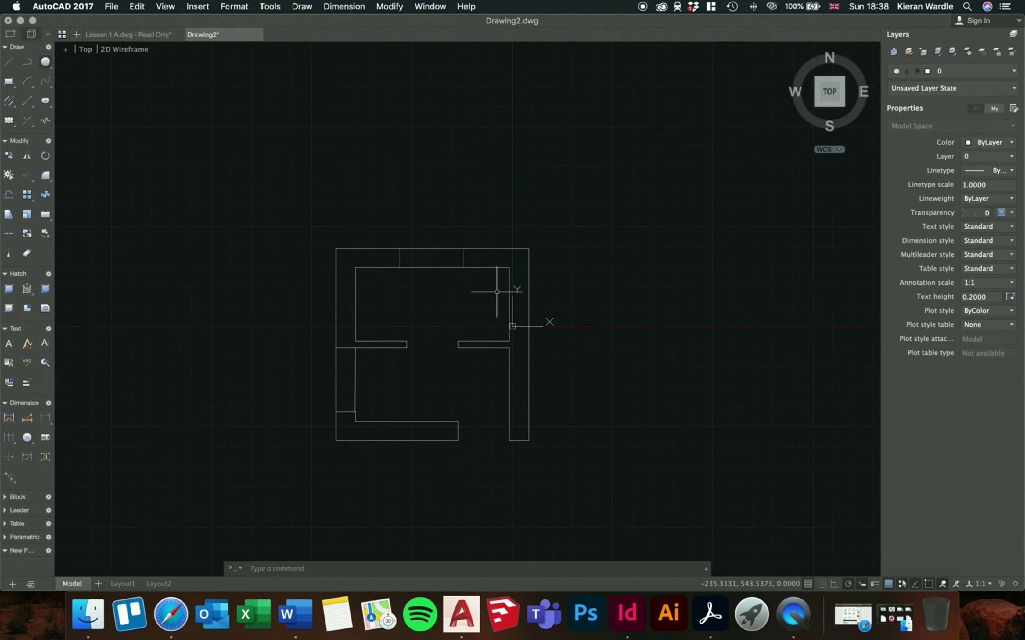
scroll(334, 403, down, 2)
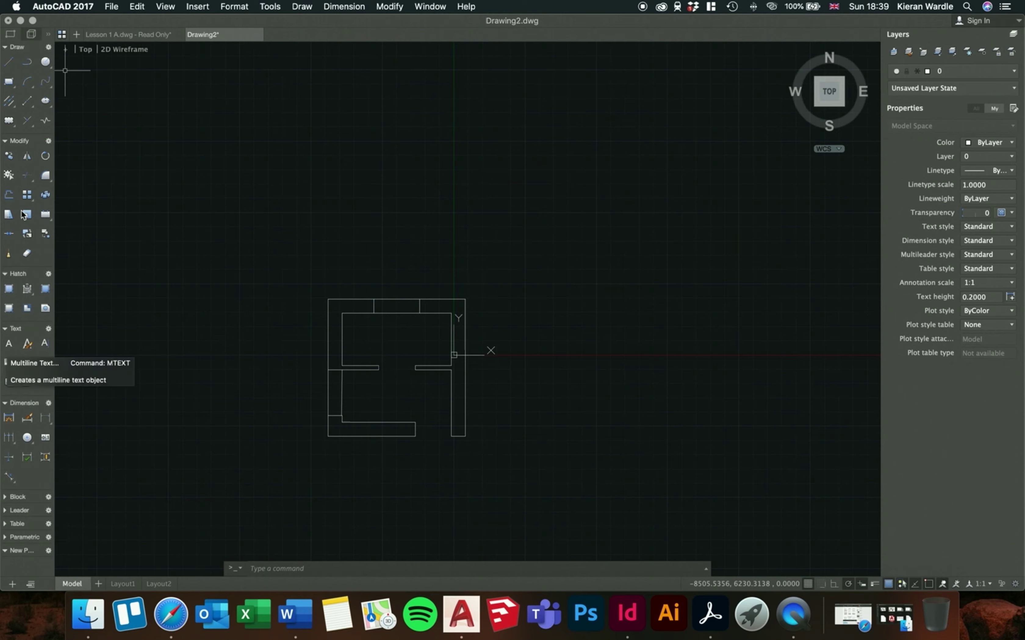
Draw a closed kidney-shaped spline right of the floor plan through six fit points
click(46, 86)
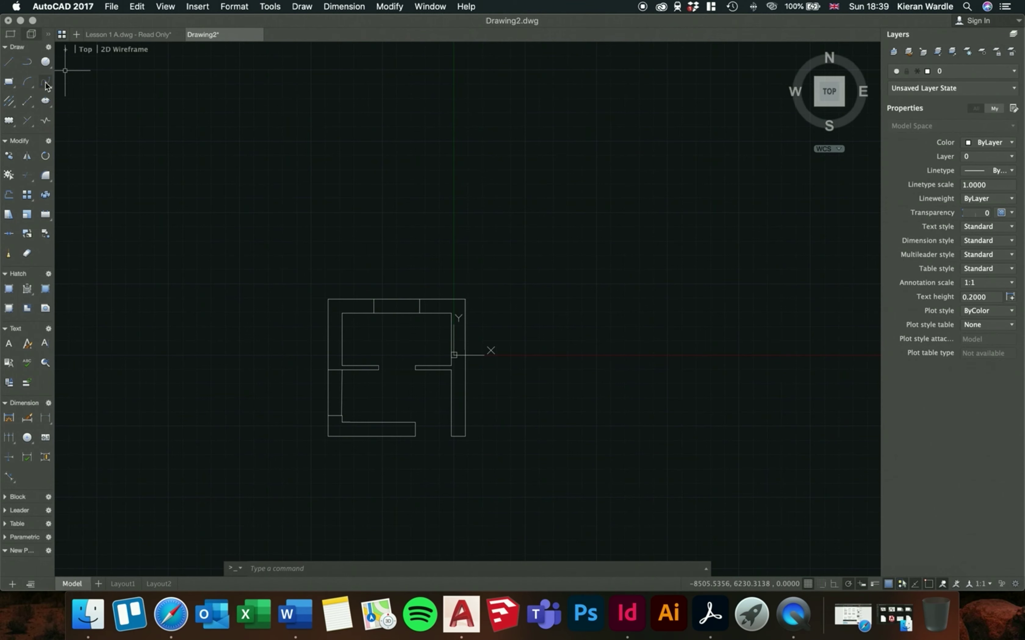
click(508, 270)
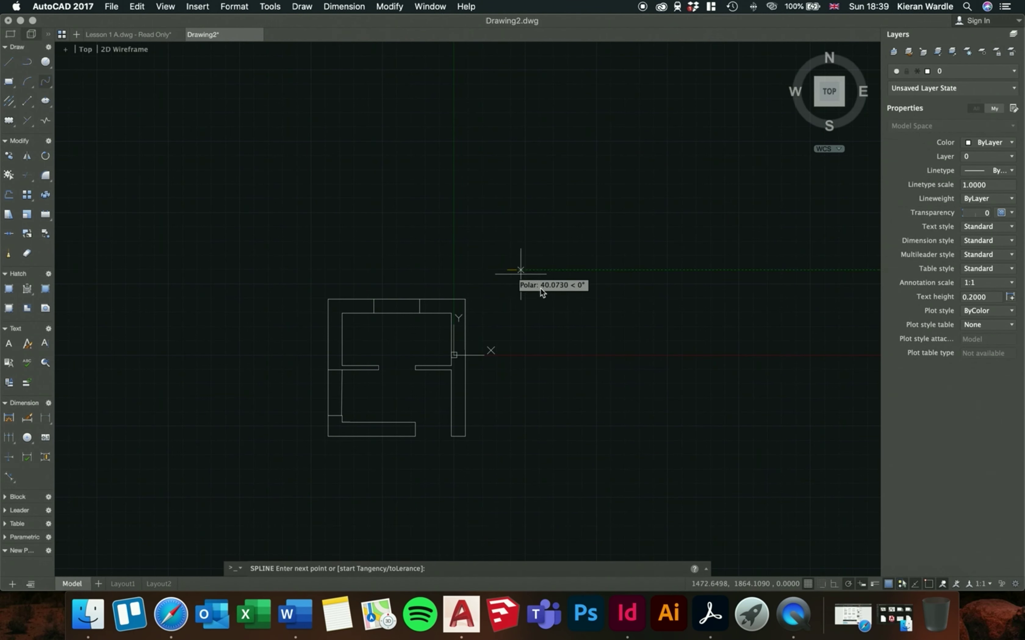
click(549, 303)
click(528, 365)
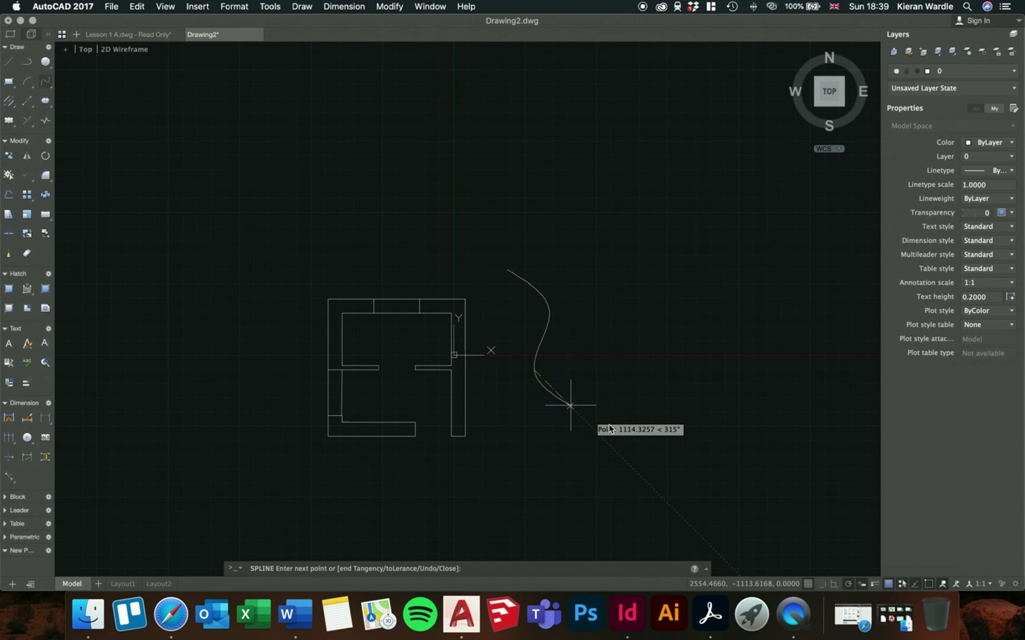
click(570, 384)
click(651, 358)
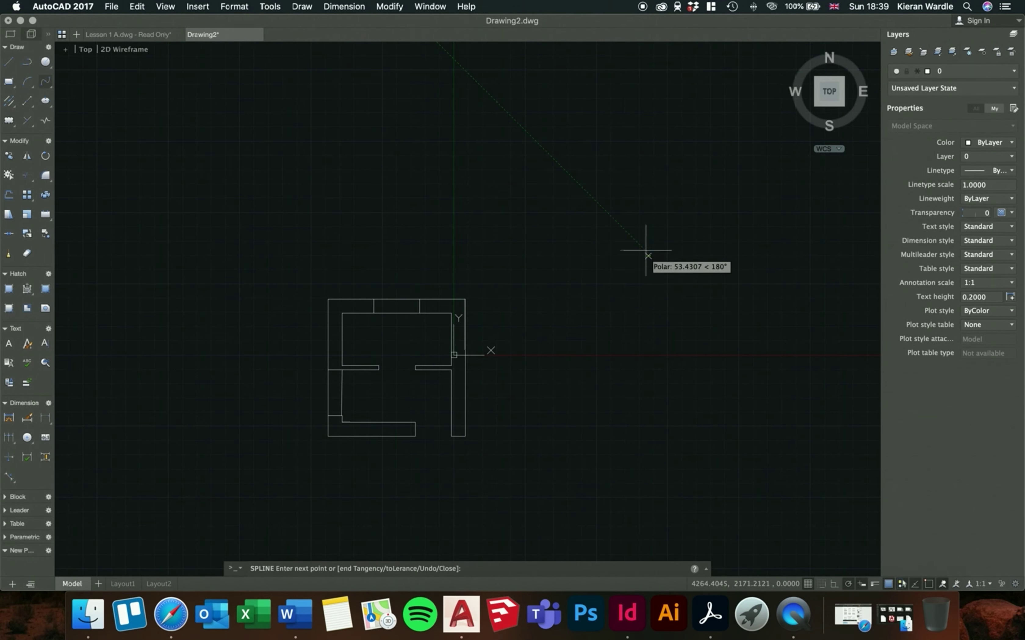
click(589, 178)
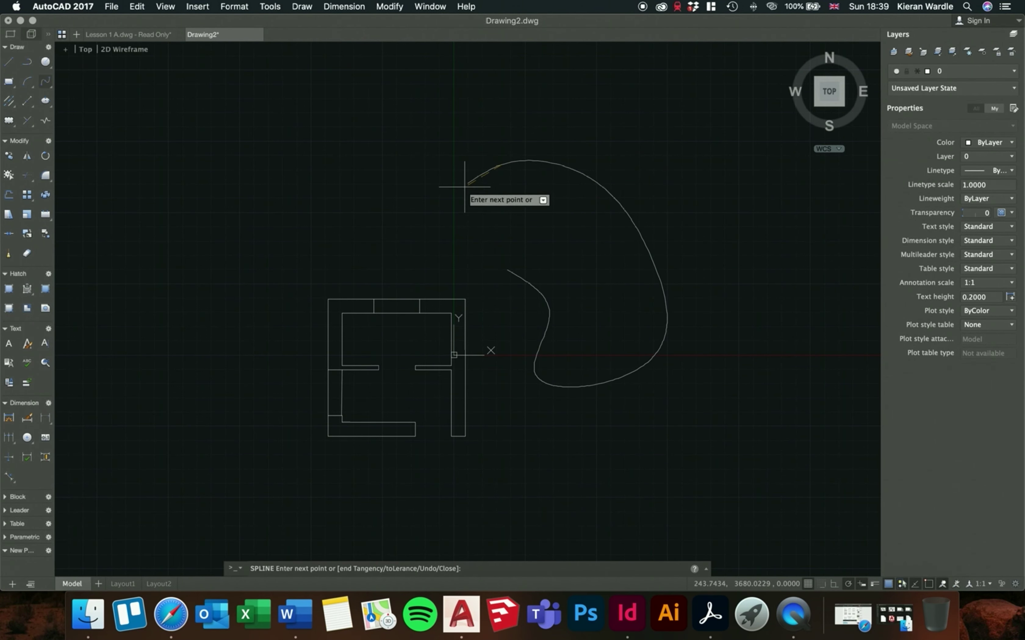
scroll(453, 252, up, 5)
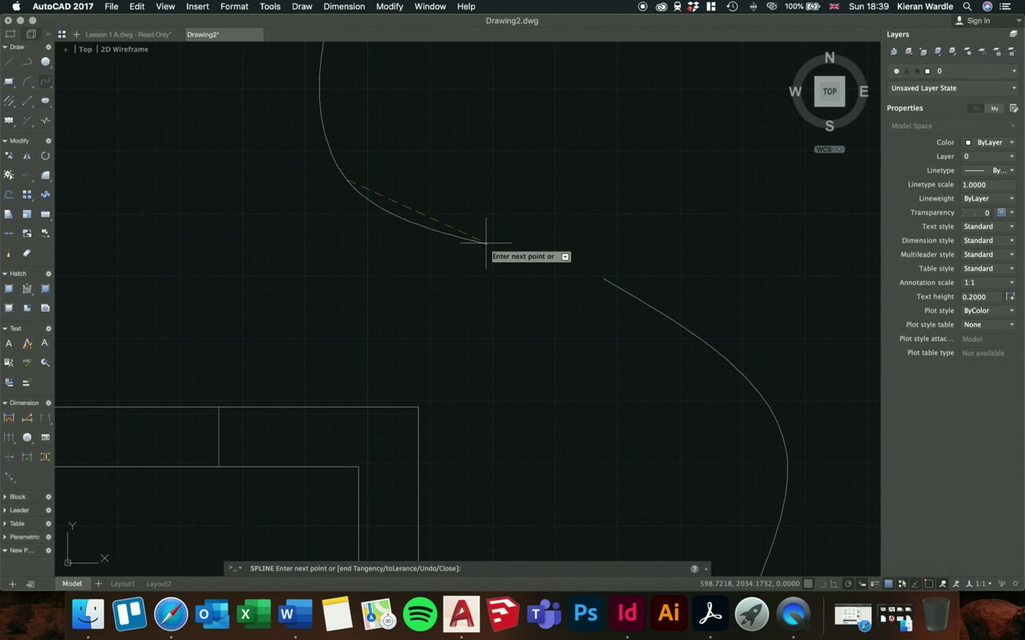
scroll(490, 235, down, 5)
scroll(489, 235, down, 2)
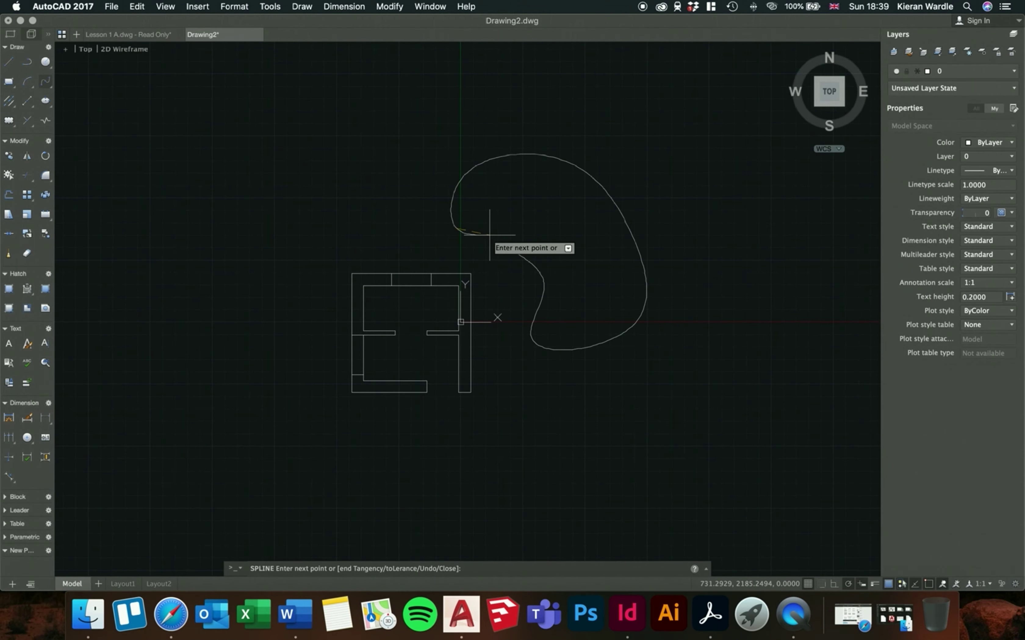
scroll(491, 238, up, 5)
scroll(490, 238, down, 5)
scroll(489, 236, up, 5)
scroll(490, 235, down, 3)
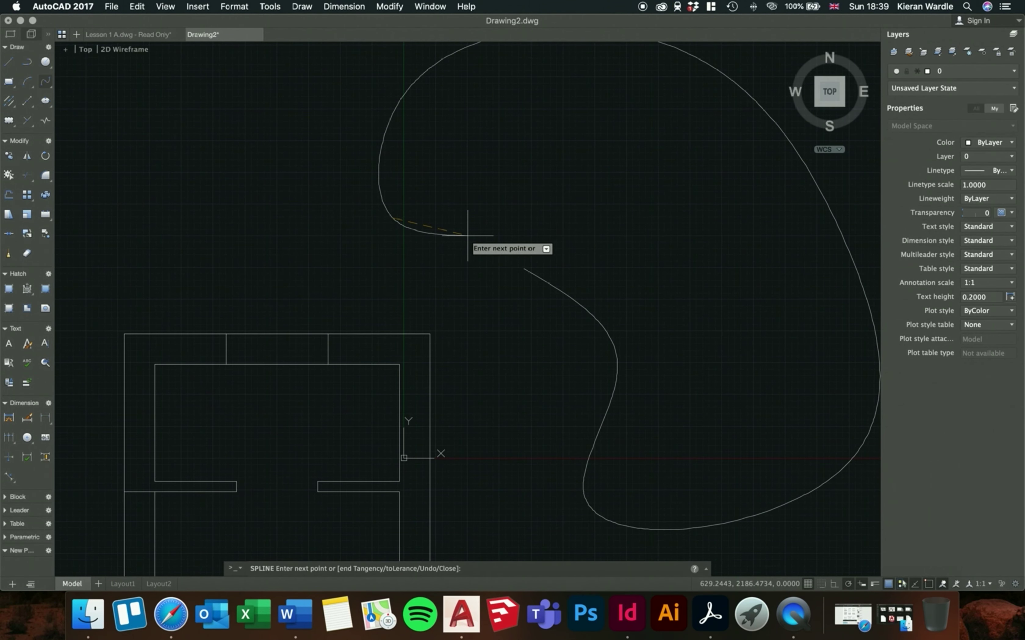
click(524, 269)
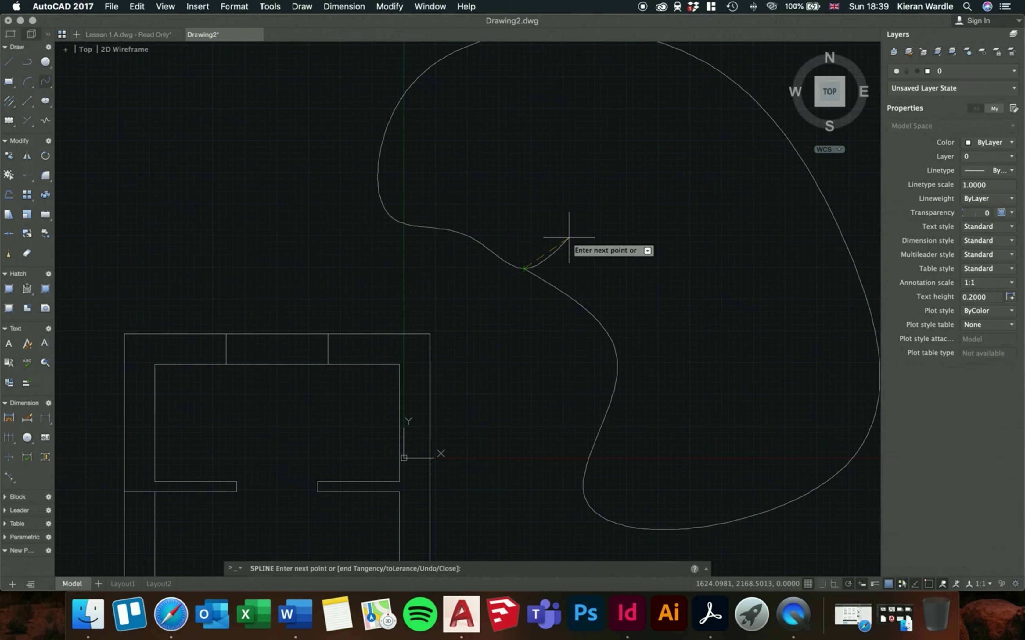
key(Return)
Draw a second, tangled self-crossing closed spline at upper left and select it
scroll(568, 237, down, 5)
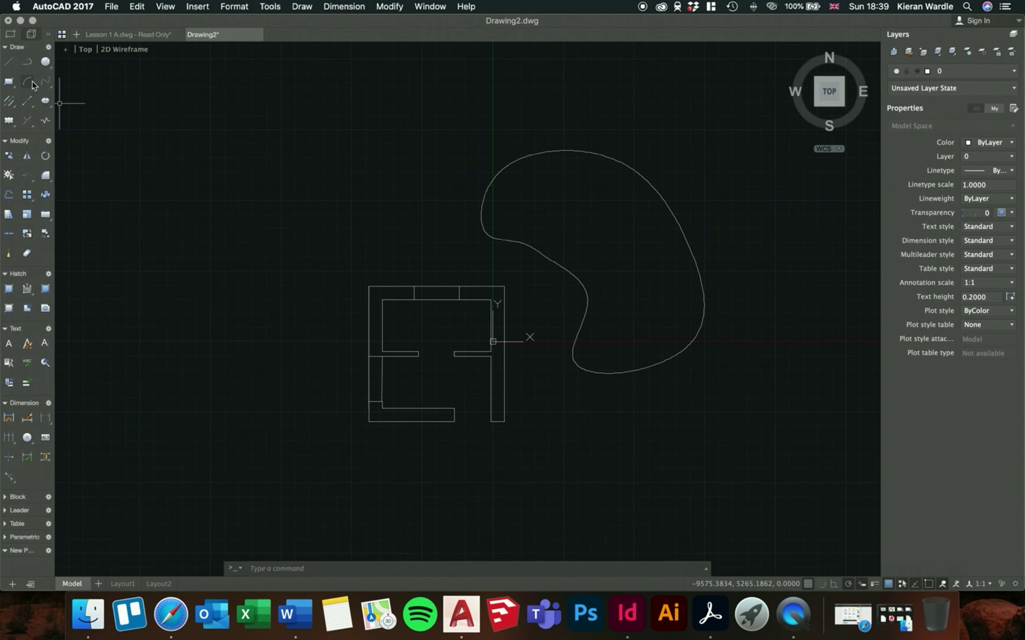
click(46, 81)
click(202, 159)
click(186, 216)
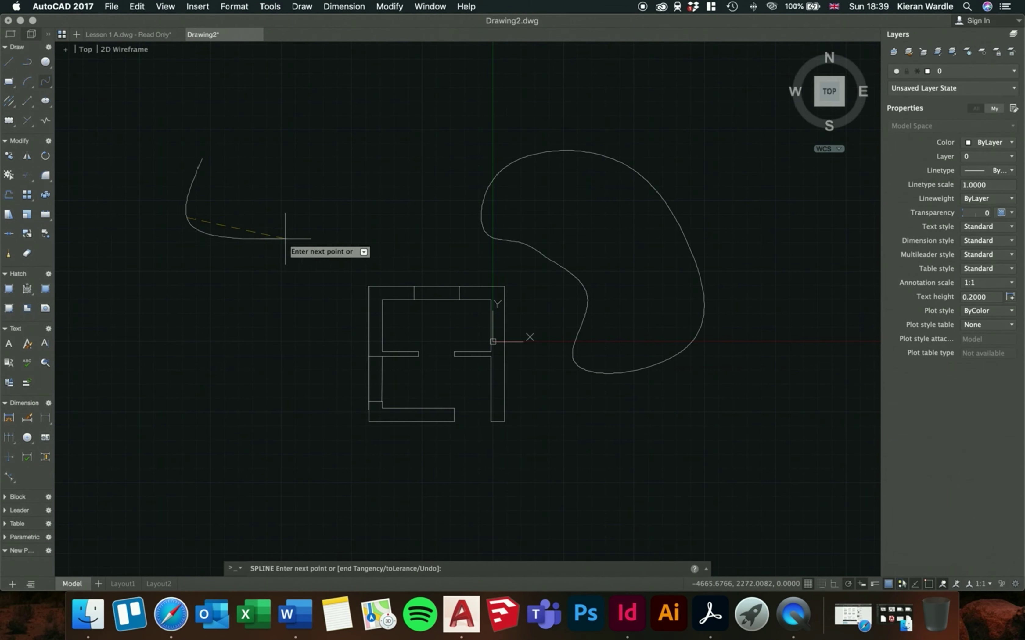
click(285, 240)
click(342, 193)
click(344, 149)
click(267, 108)
click(226, 77)
click(190, 127)
click(237, 211)
click(239, 280)
click(339, 246)
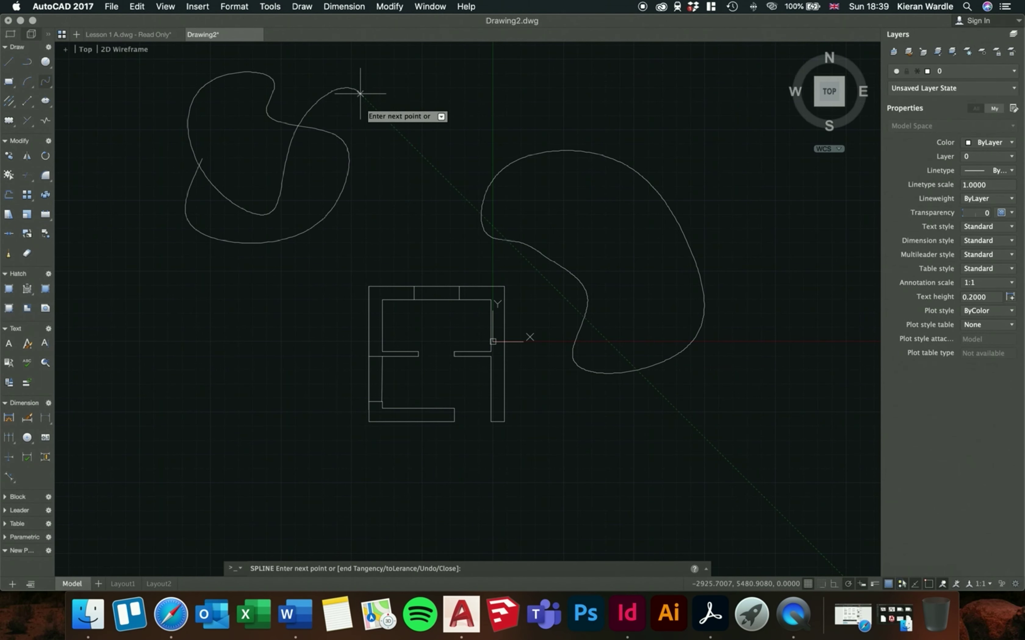
click(379, 157)
click(351, 91)
click(293, 135)
click(260, 165)
click(236, 137)
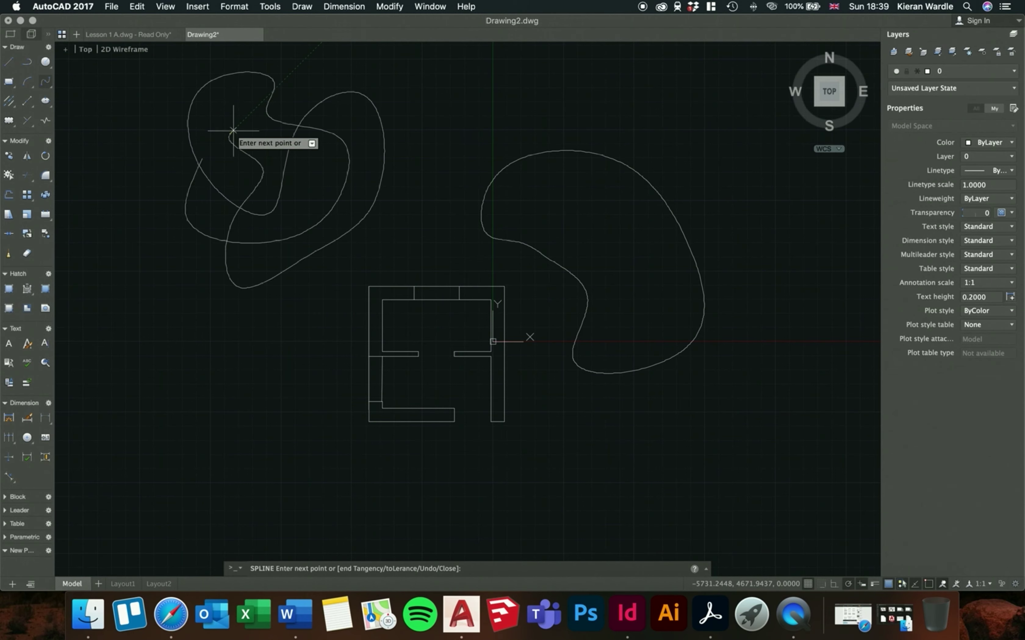
click(203, 155)
key(Return)
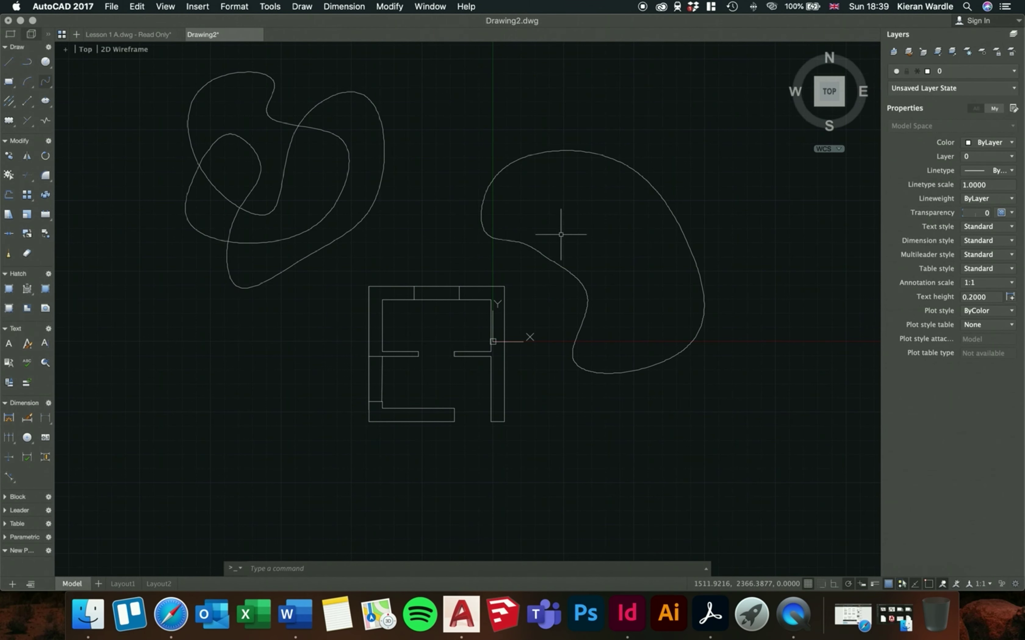
click(371, 206)
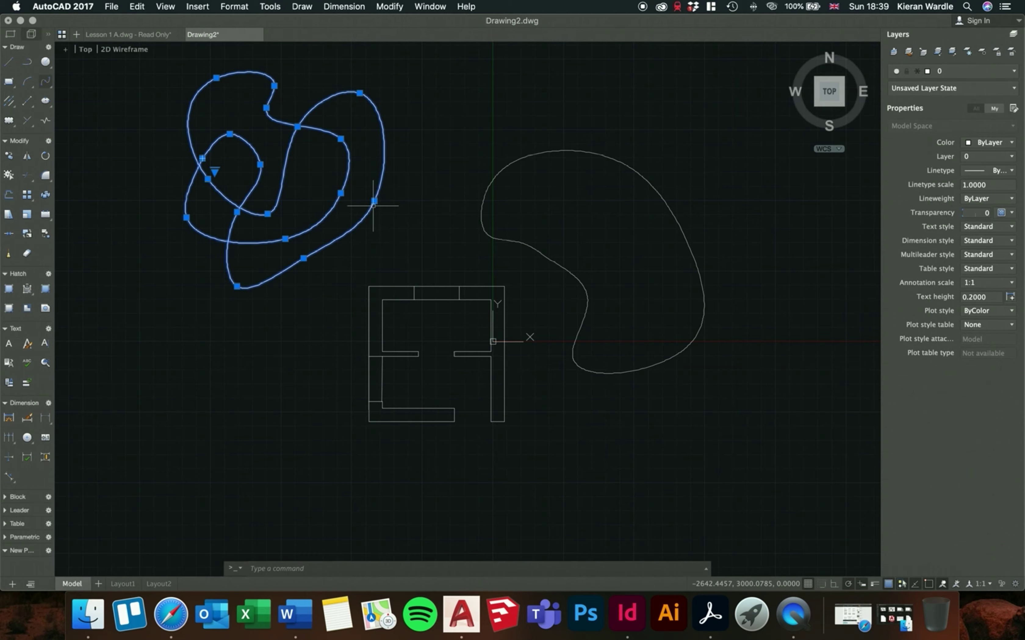
Delete the tangled spline at upper left
key(Delete)
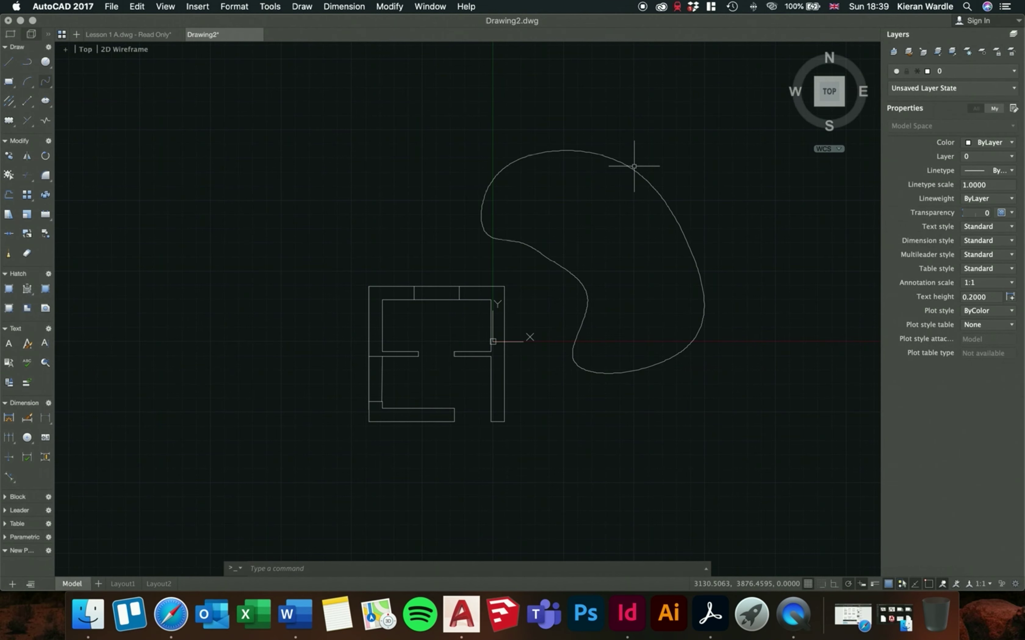
scroll(634, 166, up, 2)
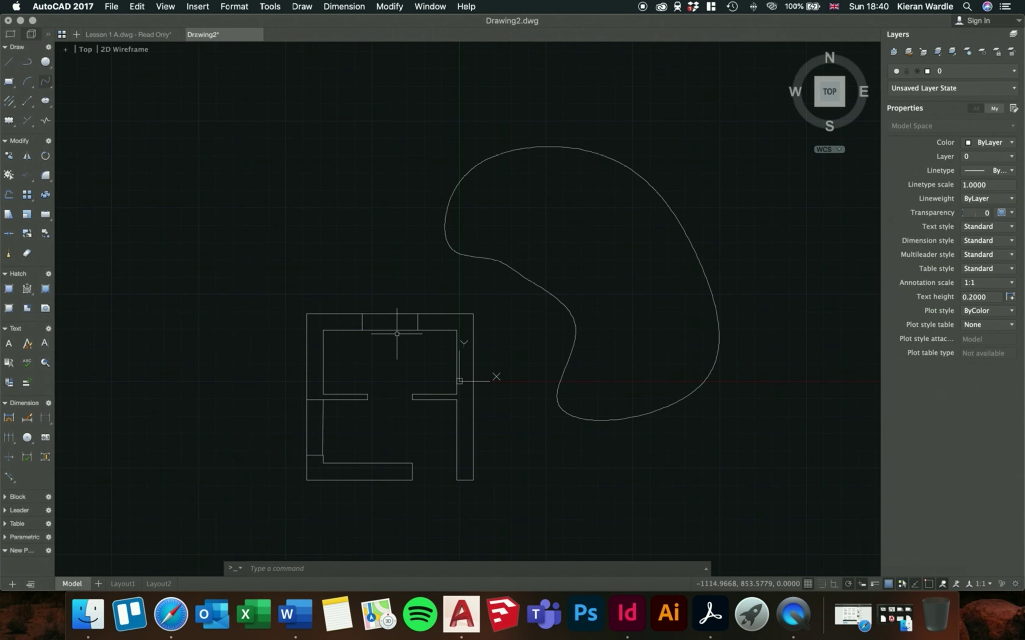
scroll(355, 448, up, 2)
scroll(355, 447, up, 3)
scroll(389, 345, down, 4)
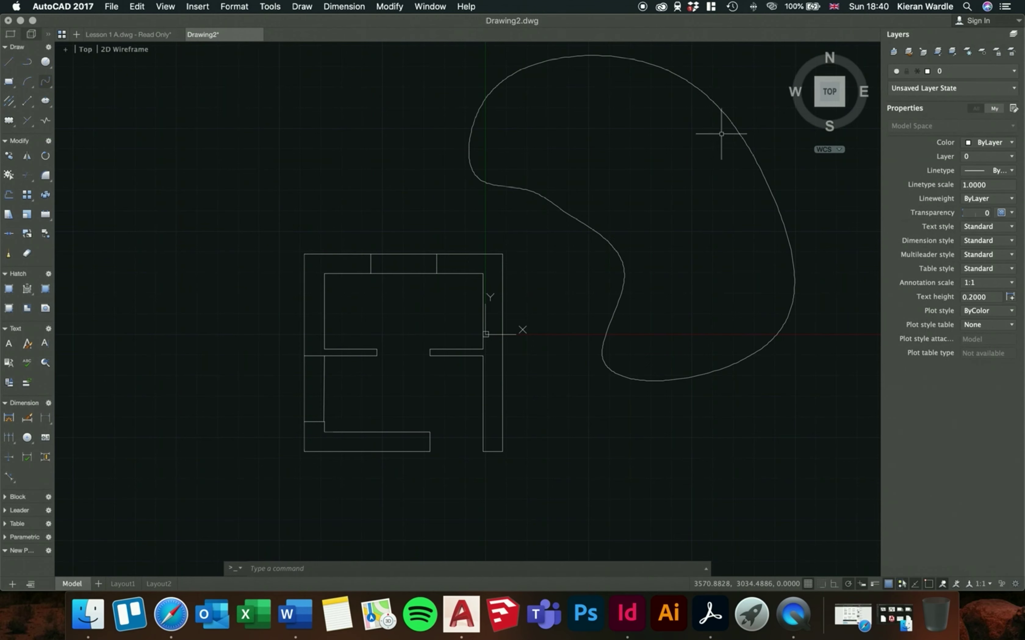
Select the kidney spline and stretch its right fit point to reshape the curve
click(730, 127)
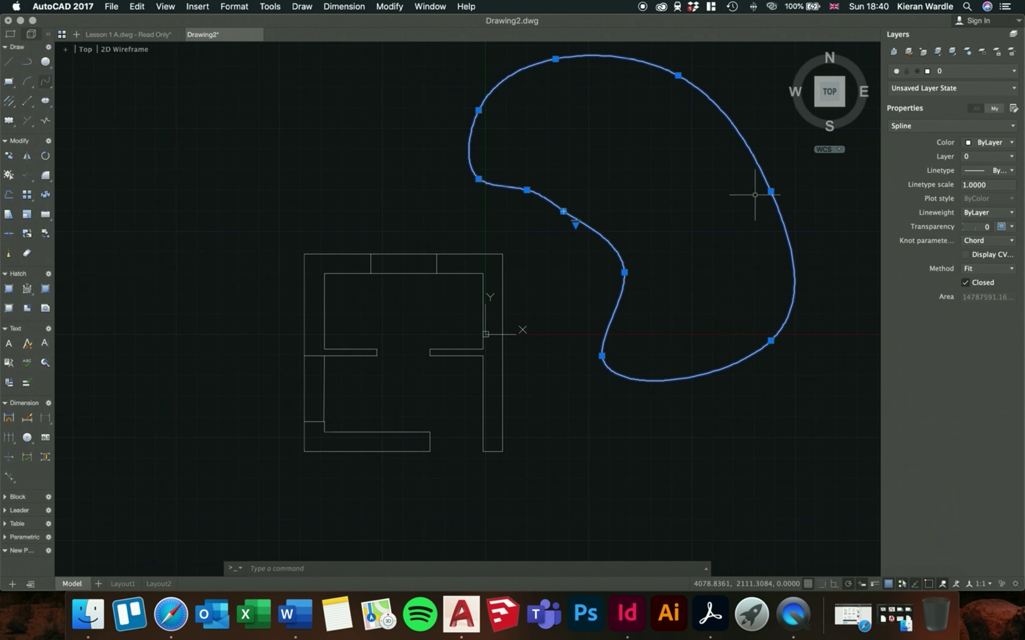
mouse_move(770, 192)
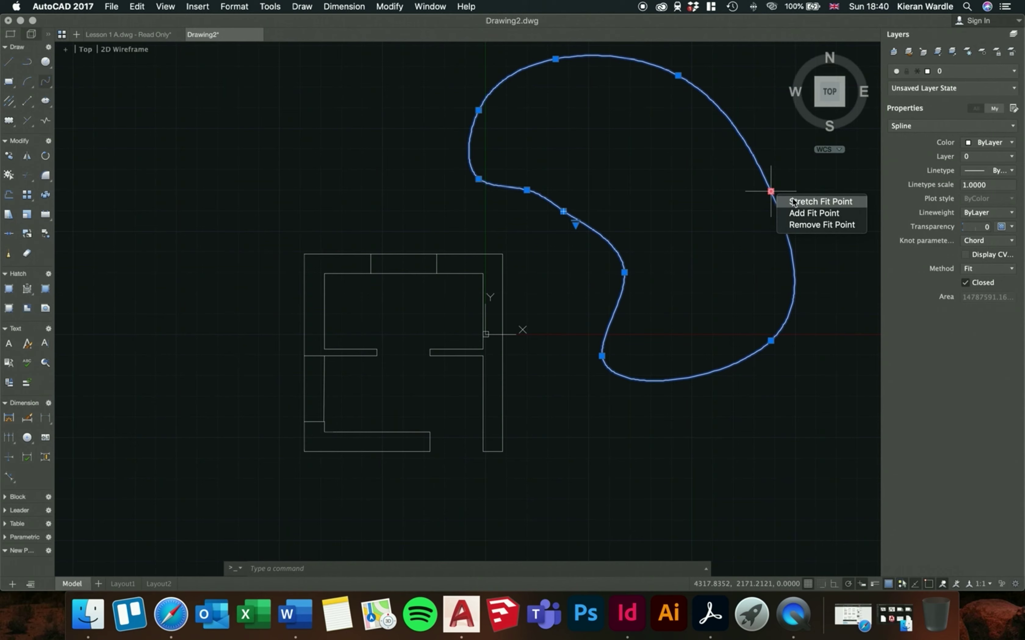
click(800, 202)
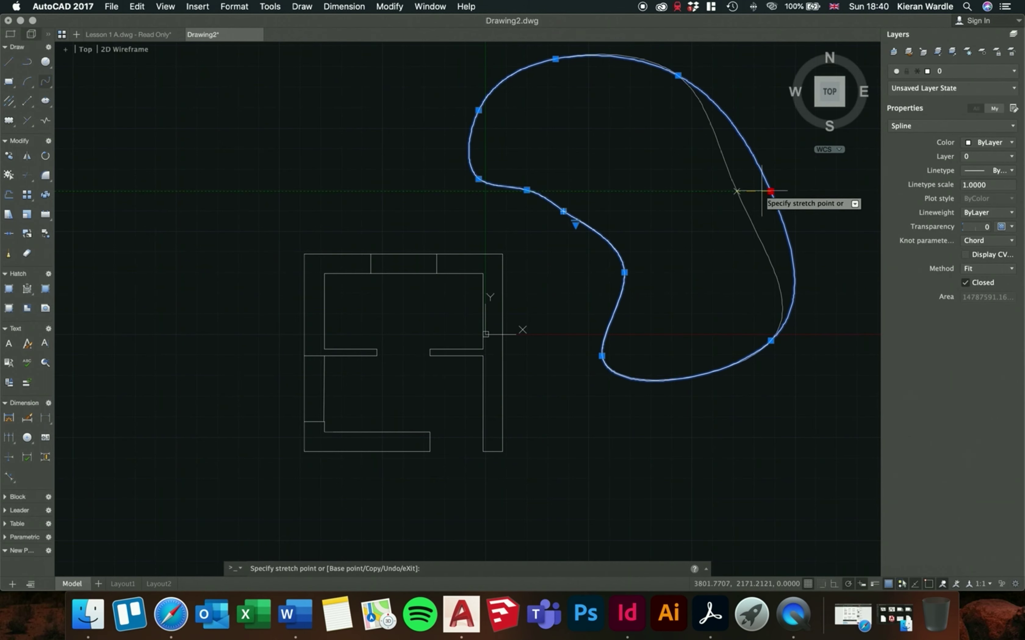
click(783, 178)
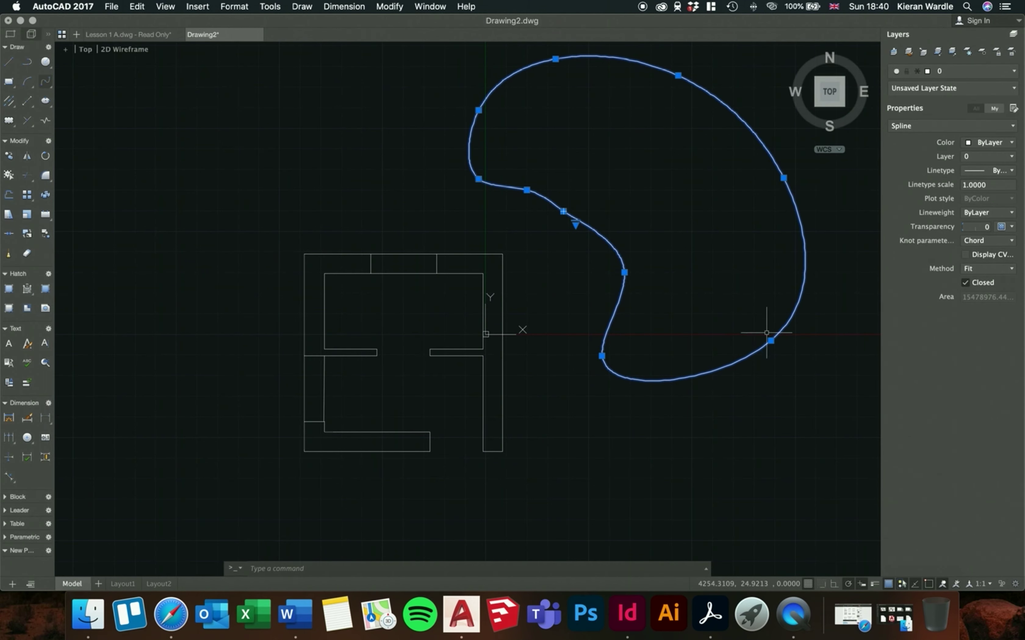
Add a fit point inside the curve's right side, then remove it to restore the kidney shape
mouse_move(771, 341)
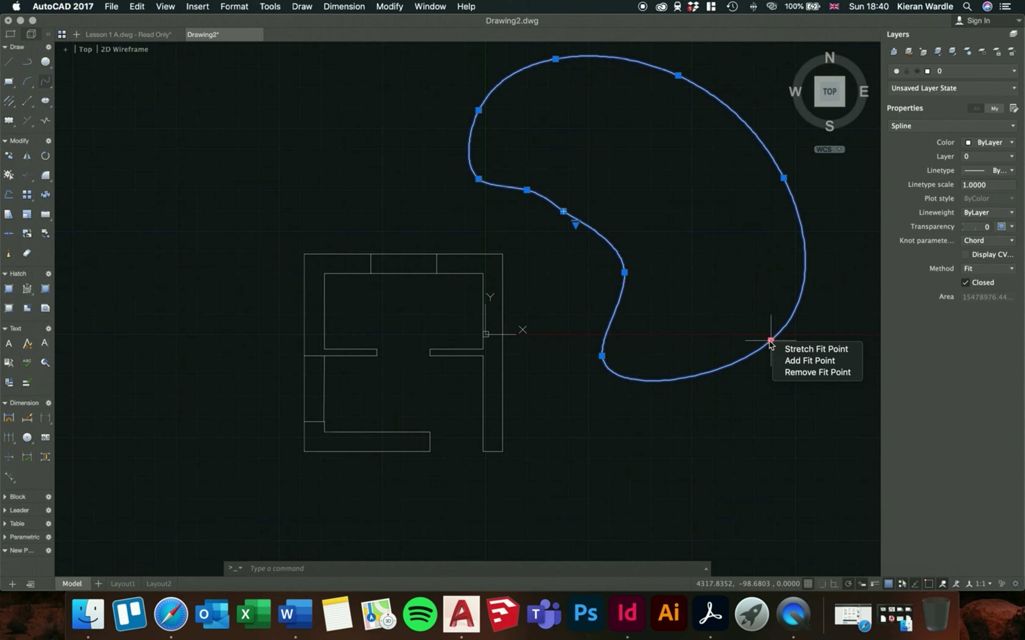
click(796, 360)
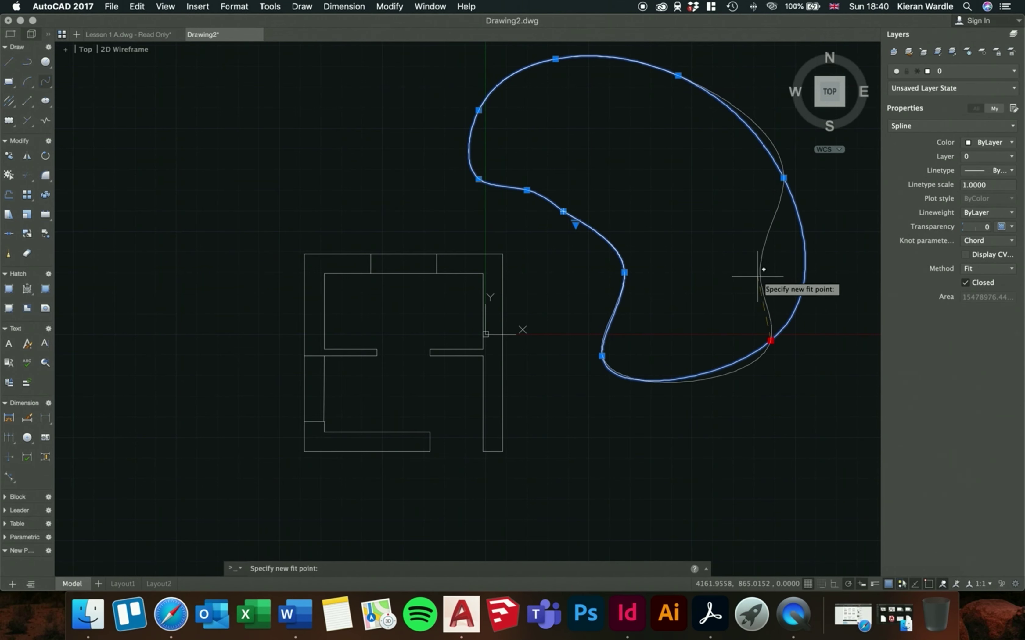
click(741, 271)
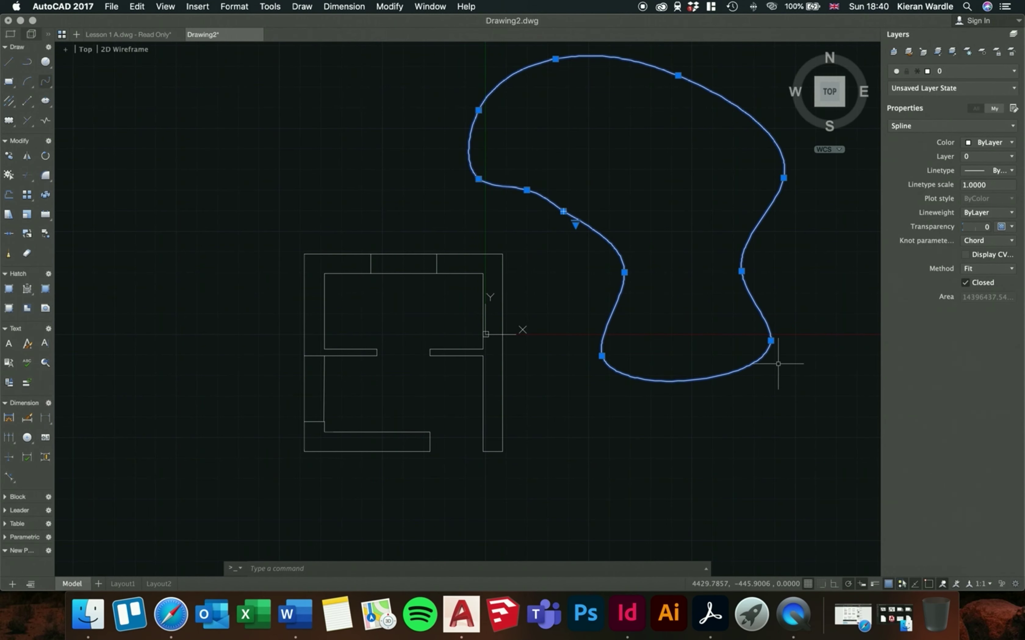
mouse_move(741, 271)
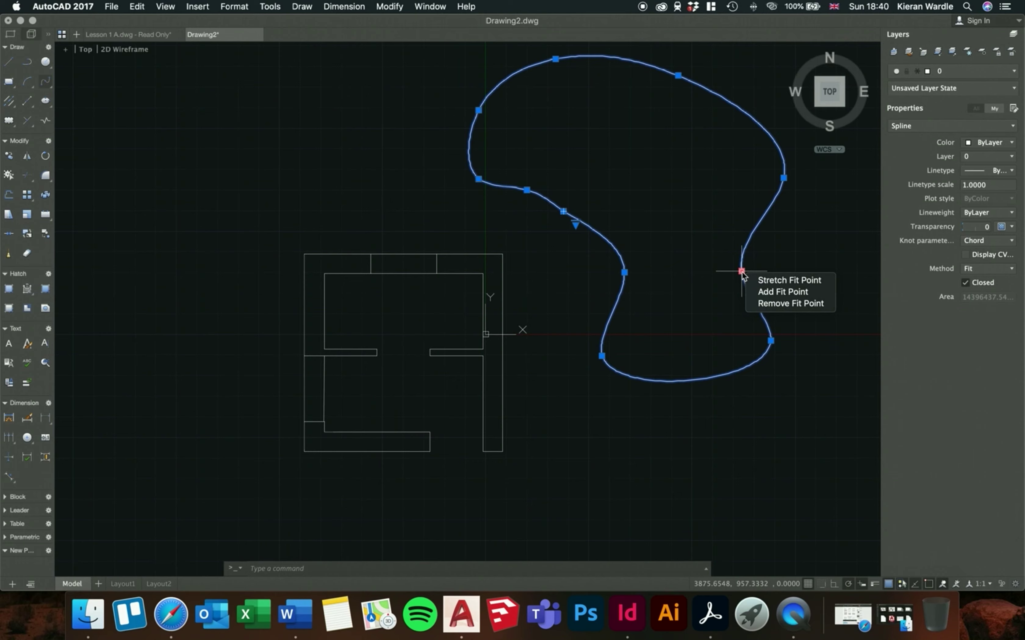
click(782, 304)
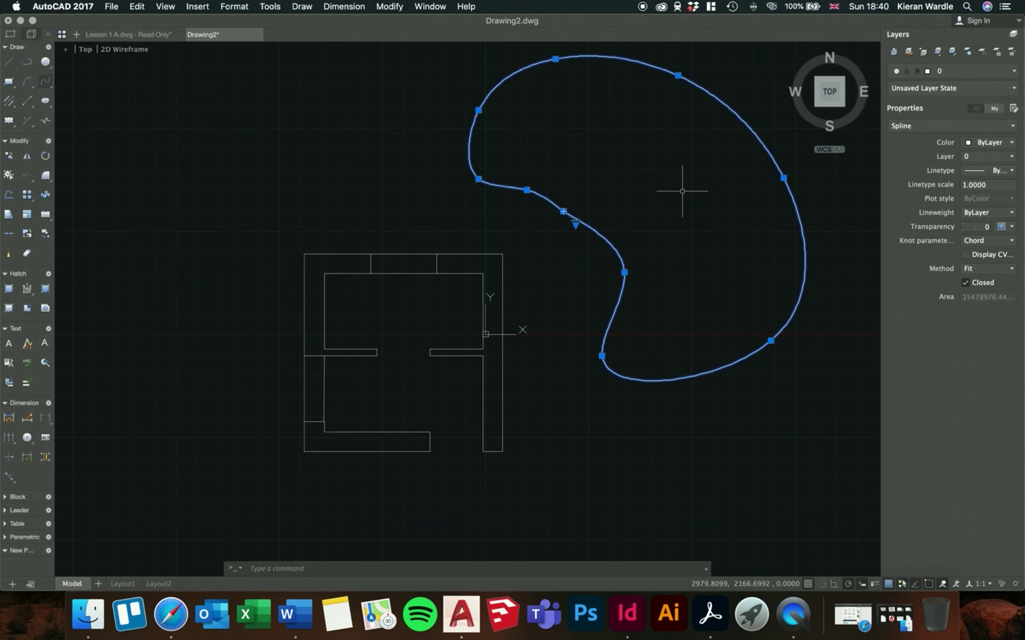
key(Escape)
scroll(319, 358, up, 5)
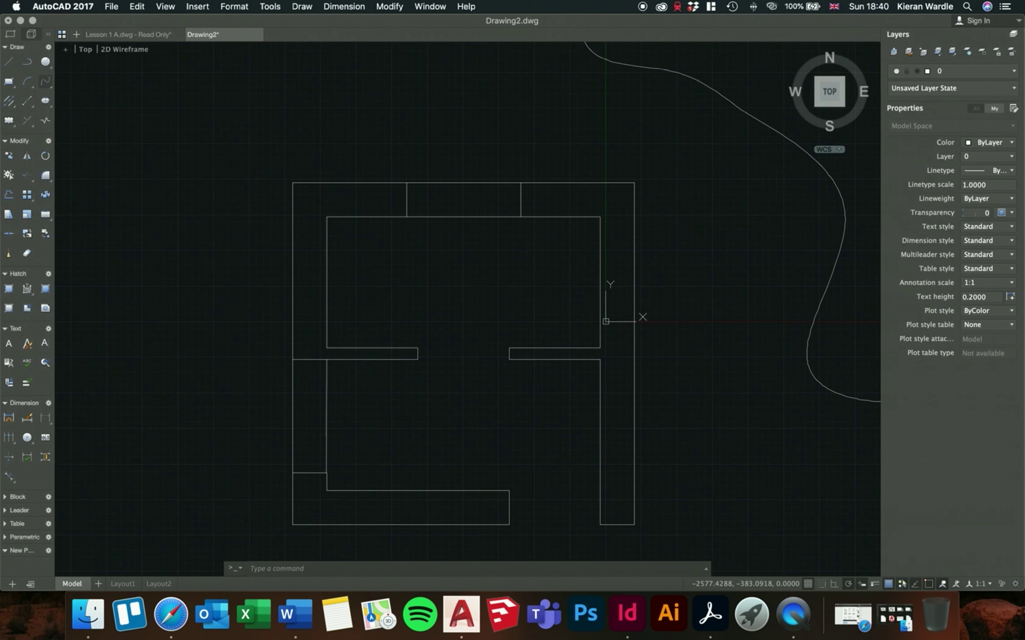
scroll(341, 306, up, 1)
scroll(327, 293, down, 2)
click(325, 292)
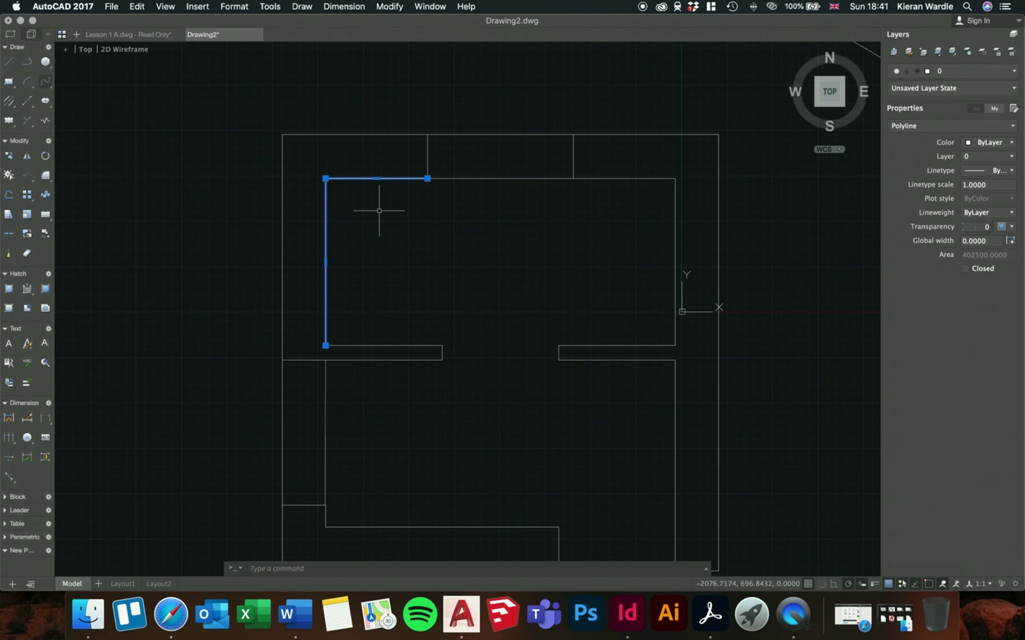
mouse_move(326, 179)
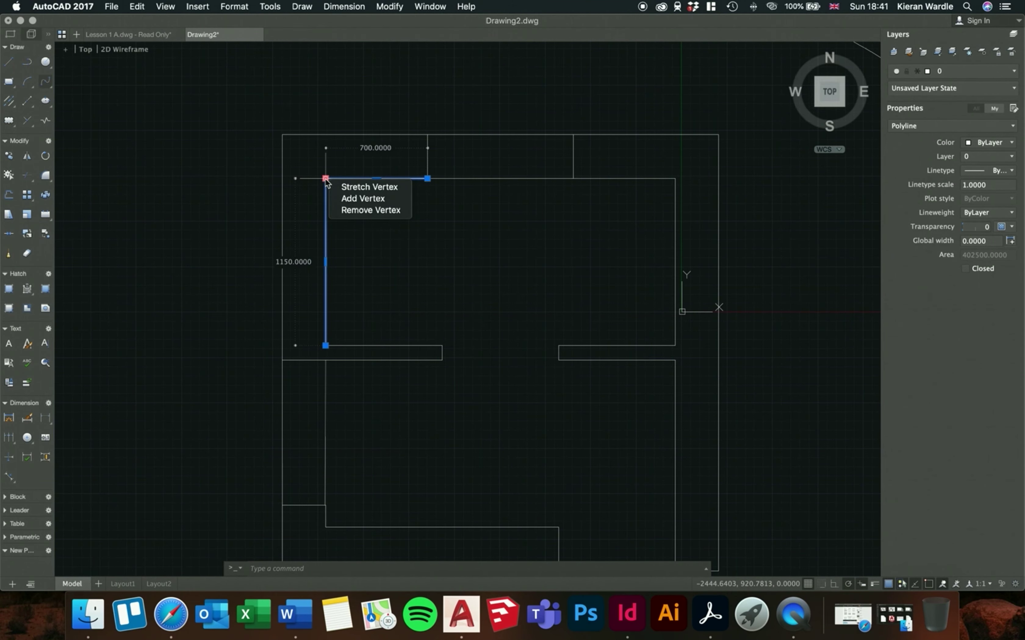
mouse_move(377, 179)
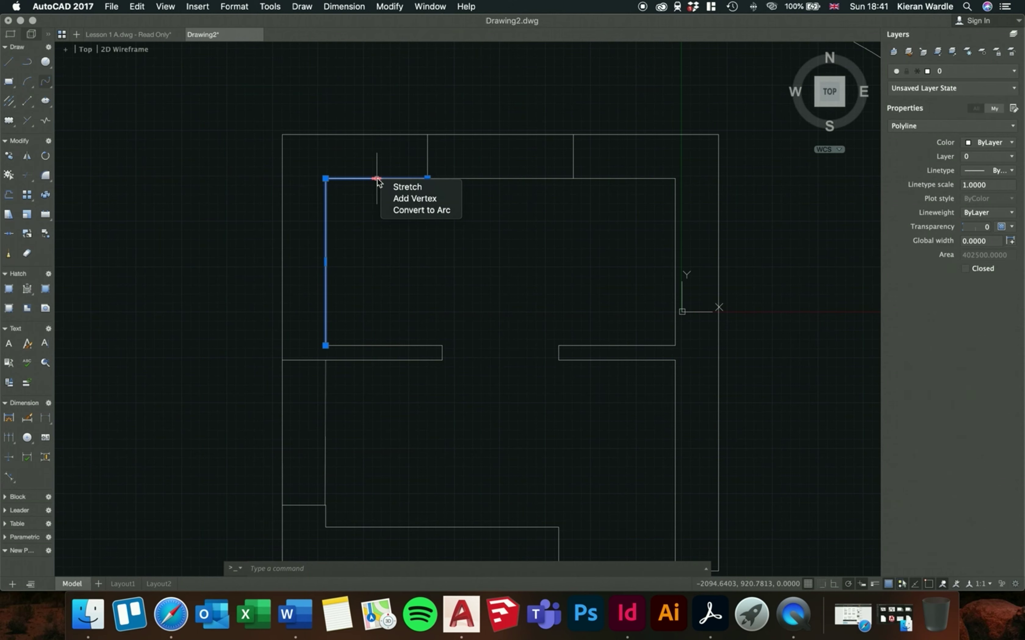
click(399, 198)
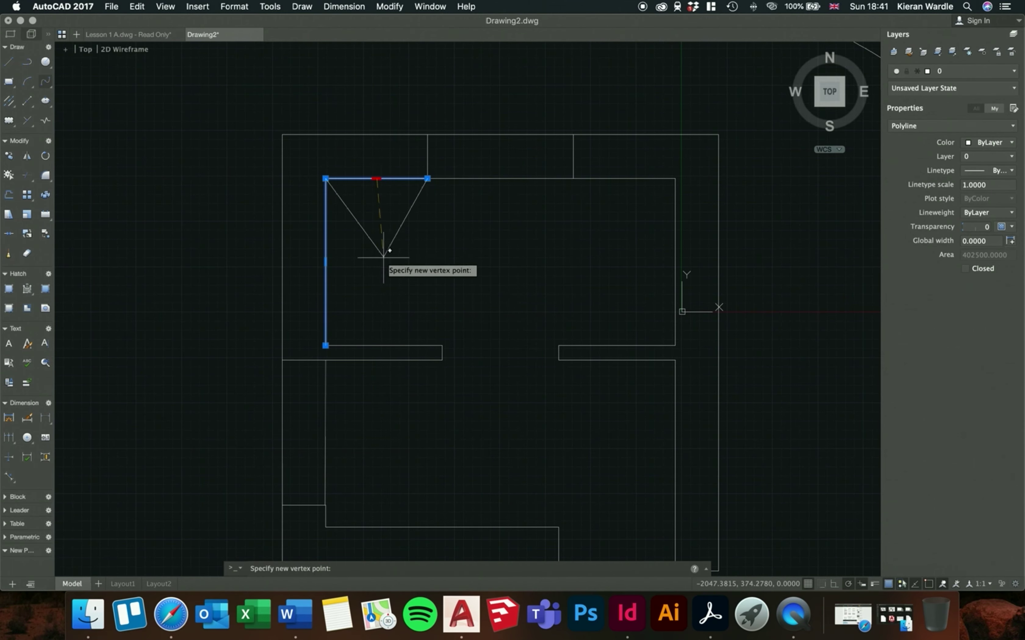
click(396, 265)
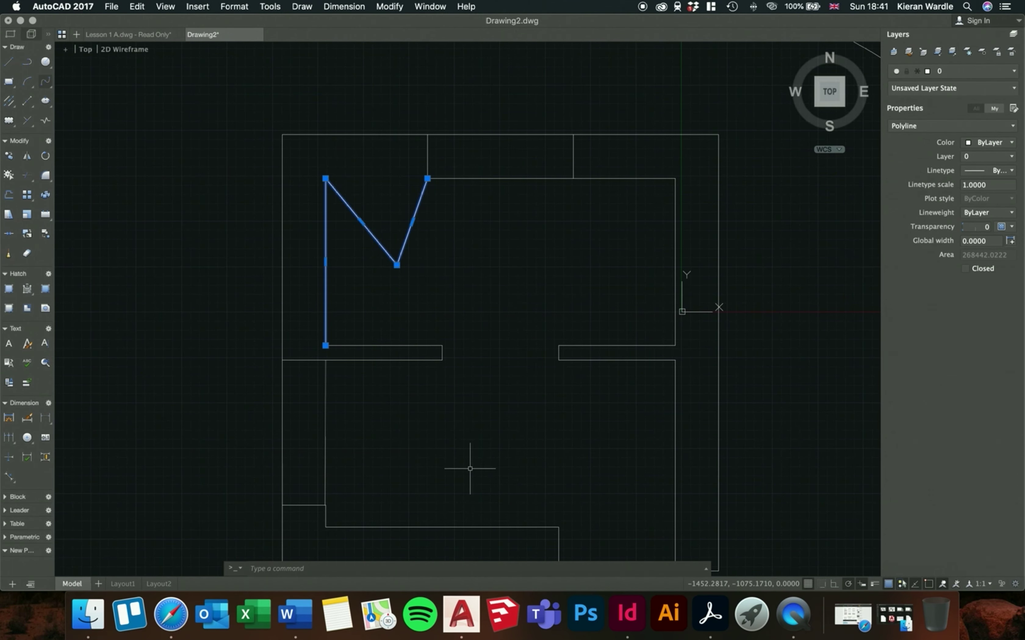
key(super+z)
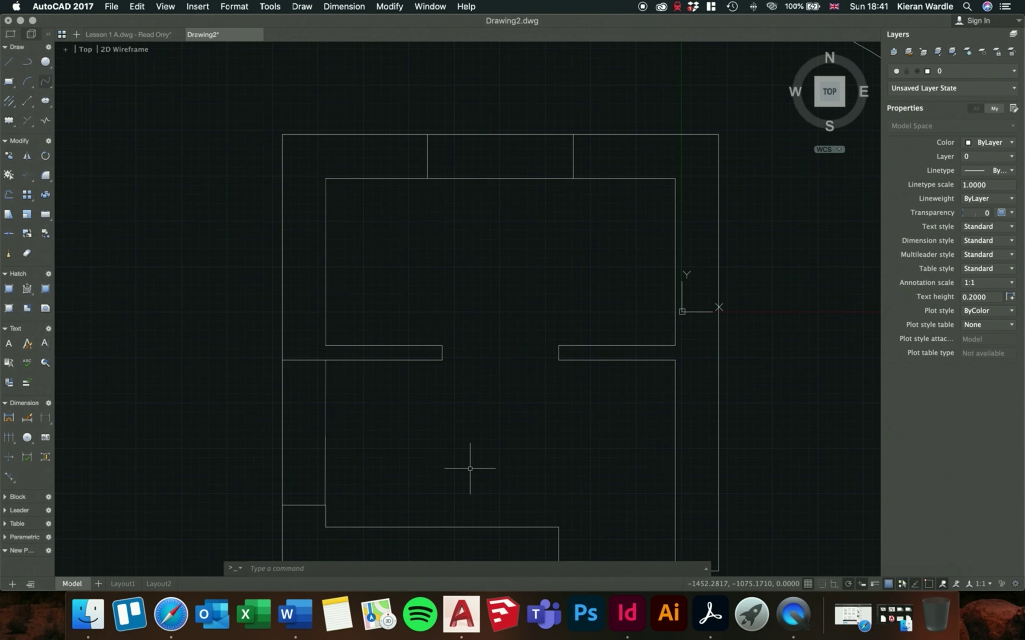
click(345, 178)
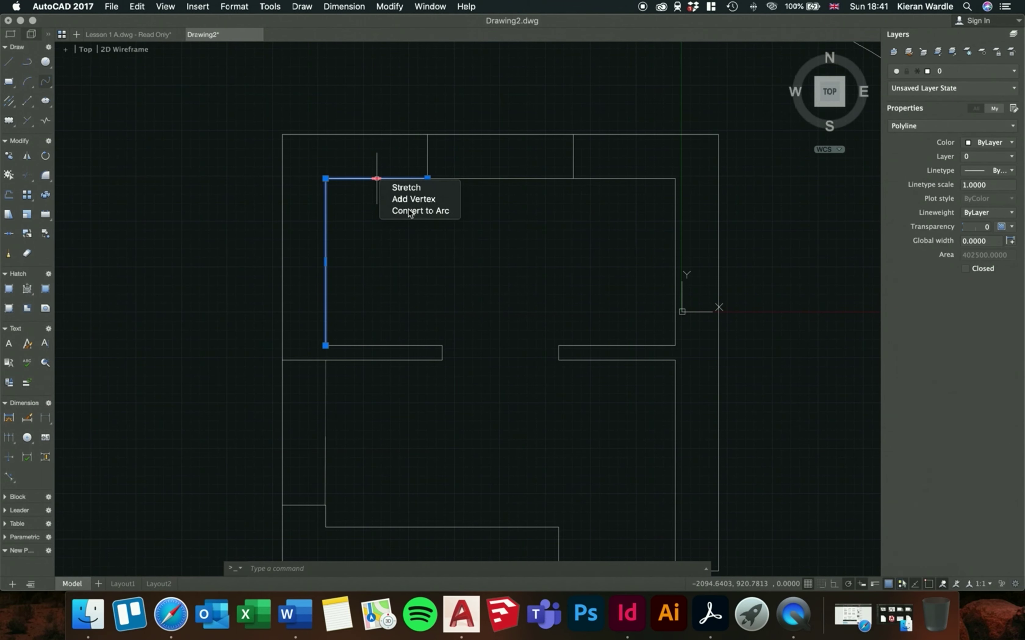
click(410, 211)
click(390, 243)
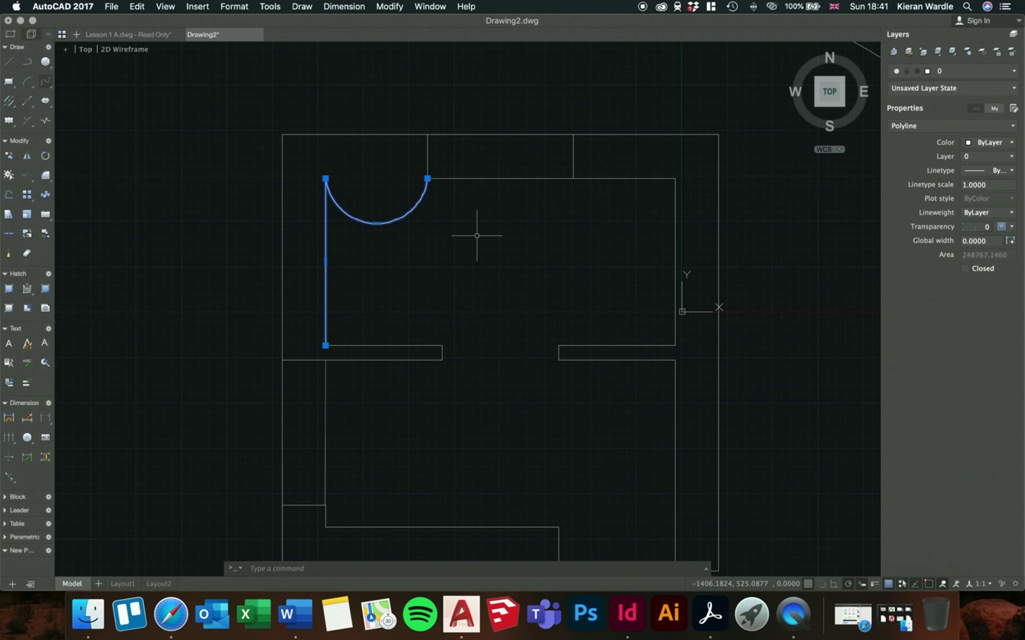
key(super+z)
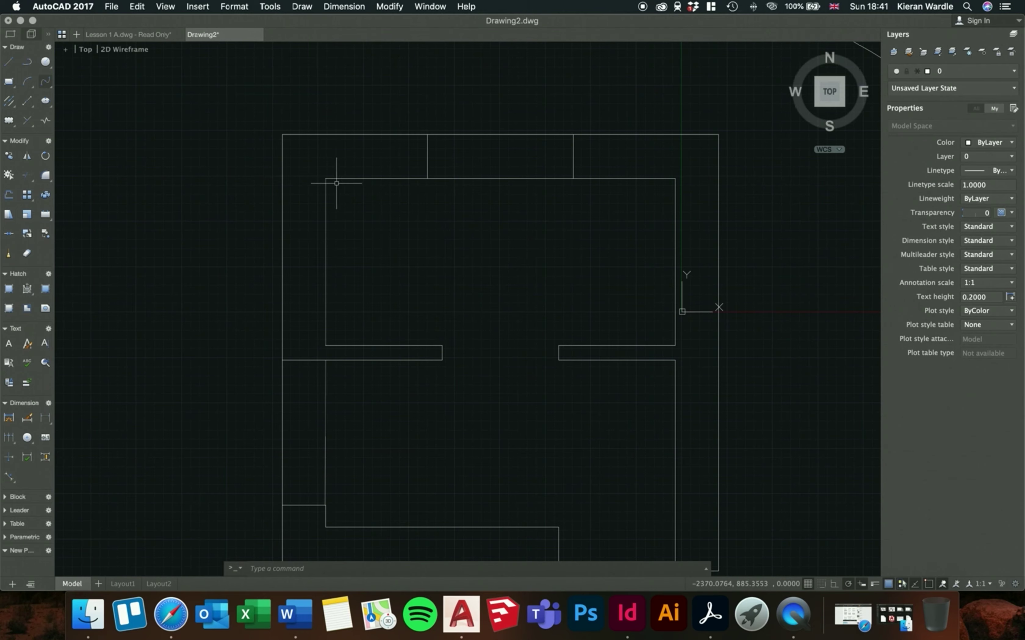
click(325, 181)
mouse_move(323, 178)
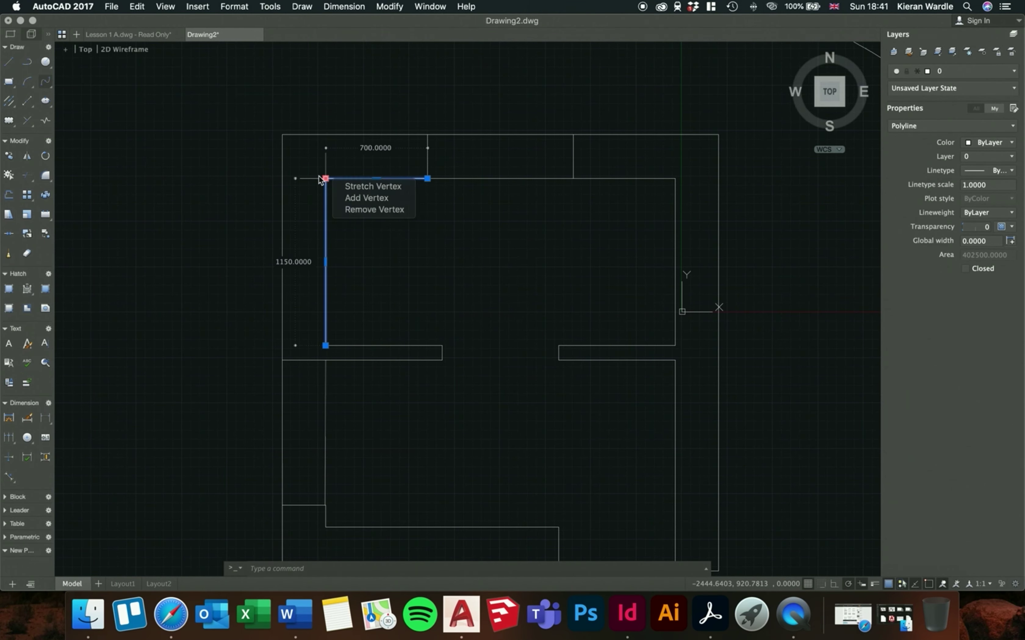
click(363, 211)
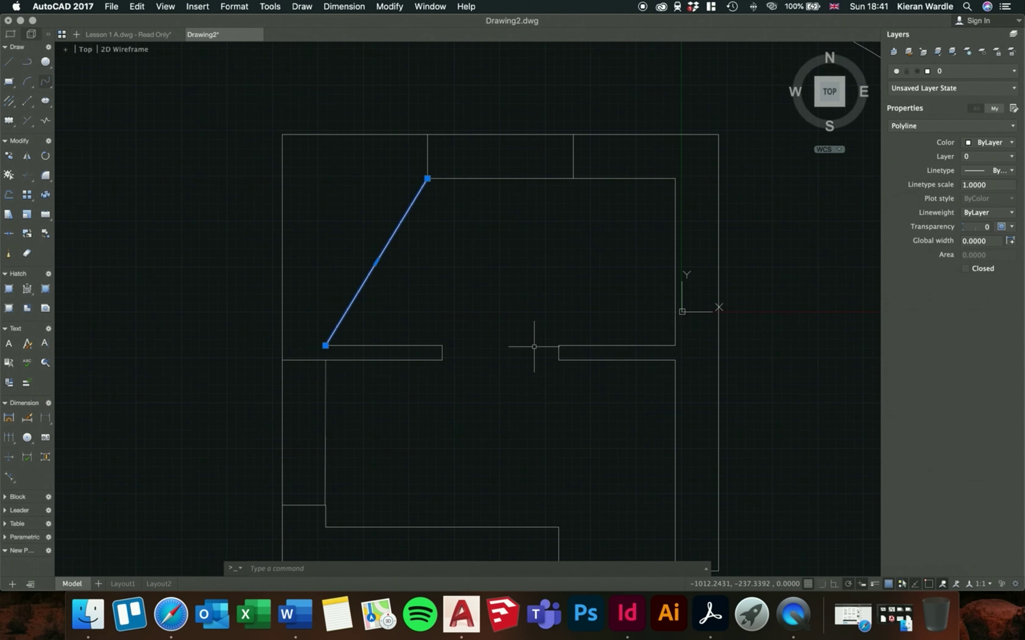
key(Escape)
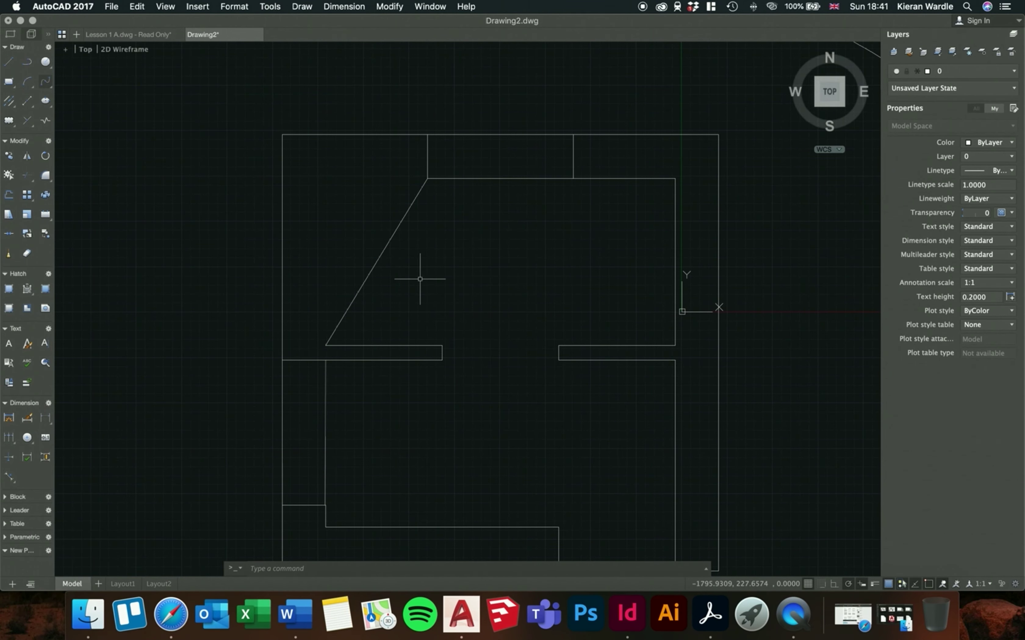
key(super+z)
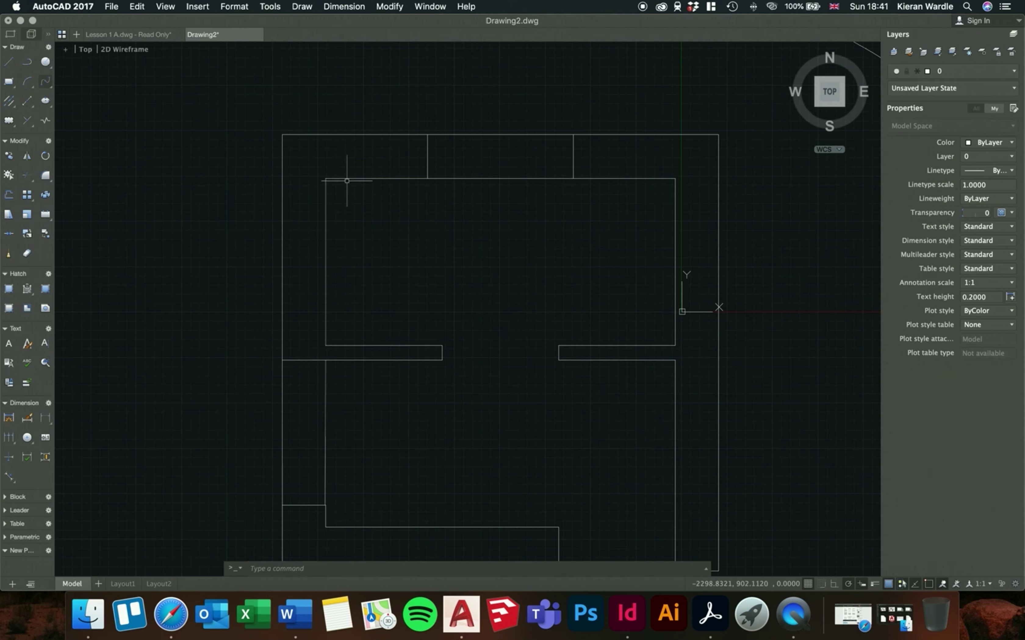
click(331, 178)
mouse_move(326, 178)
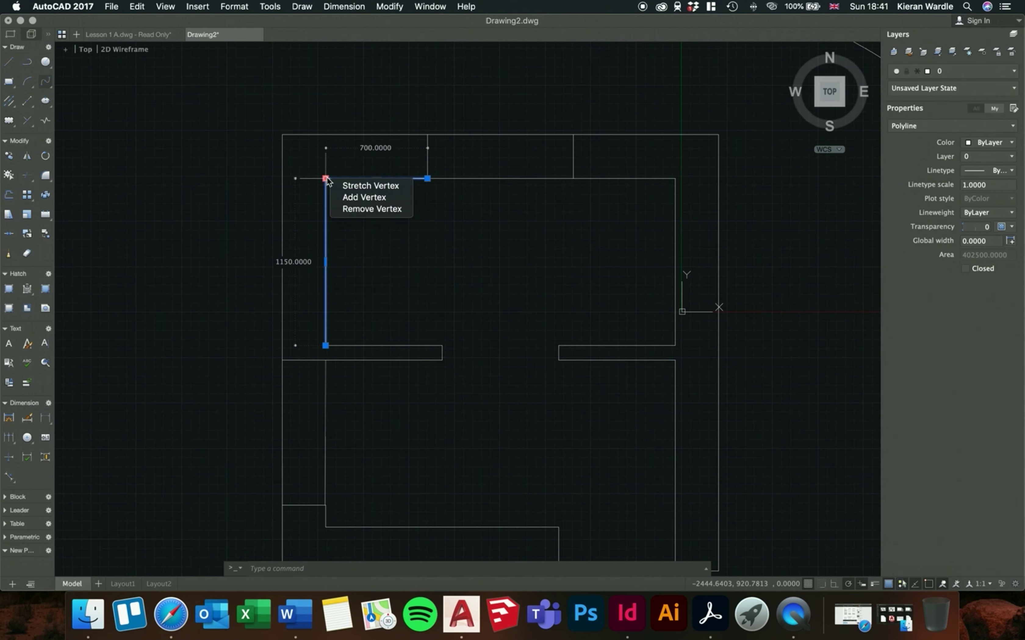
click(357, 206)
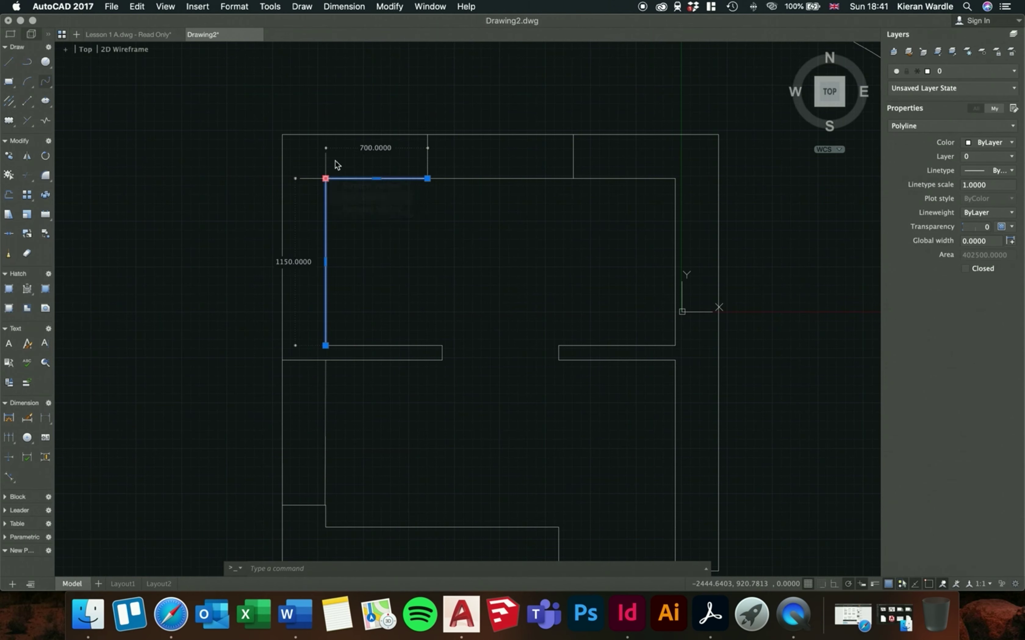
click(325, 150)
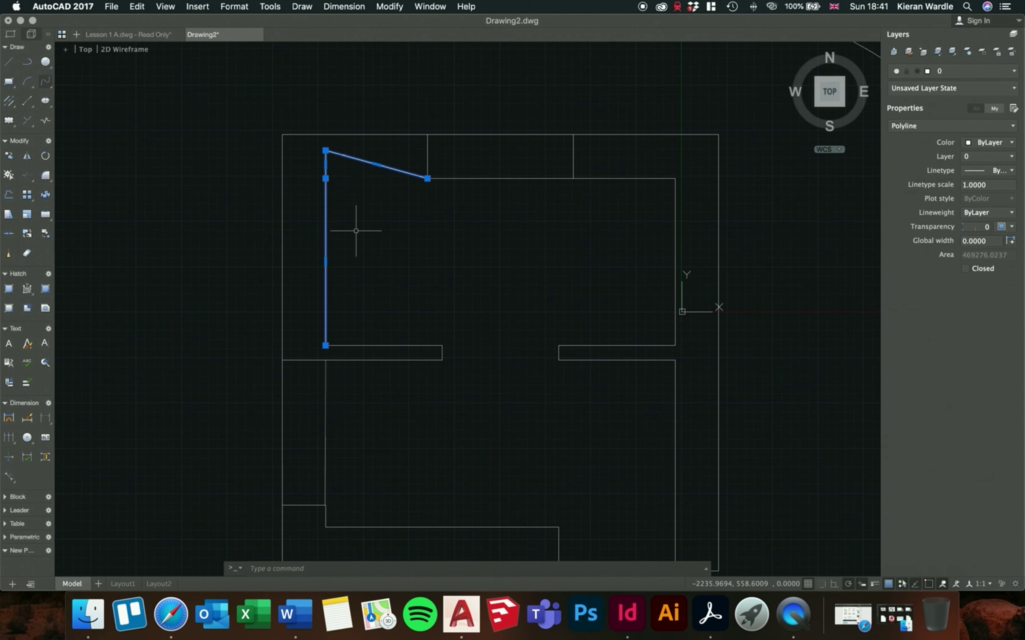
key(super+z)
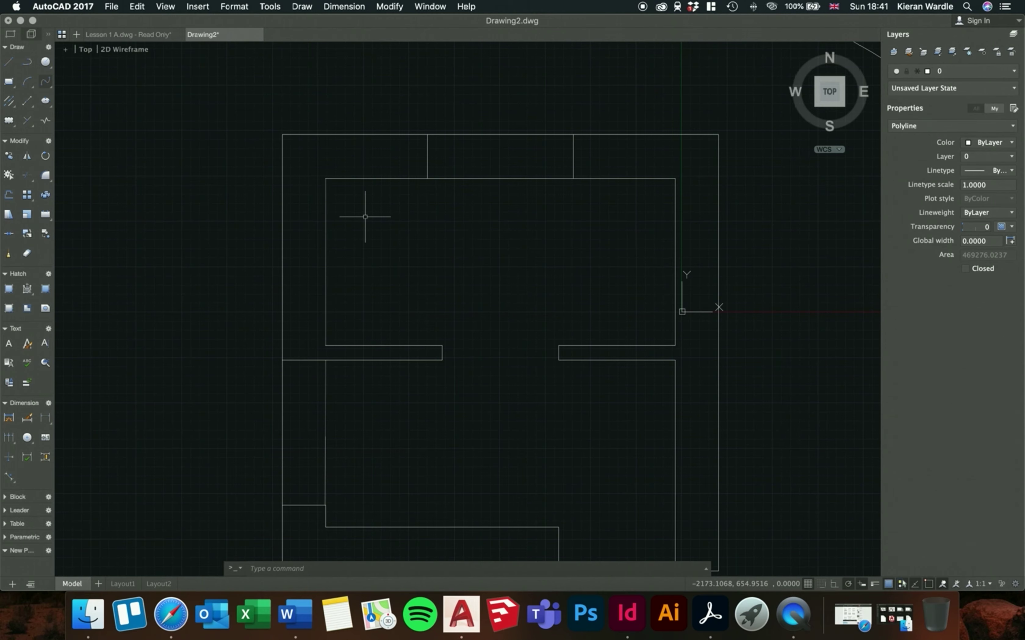
click(377, 178)
mouse_move(377, 179)
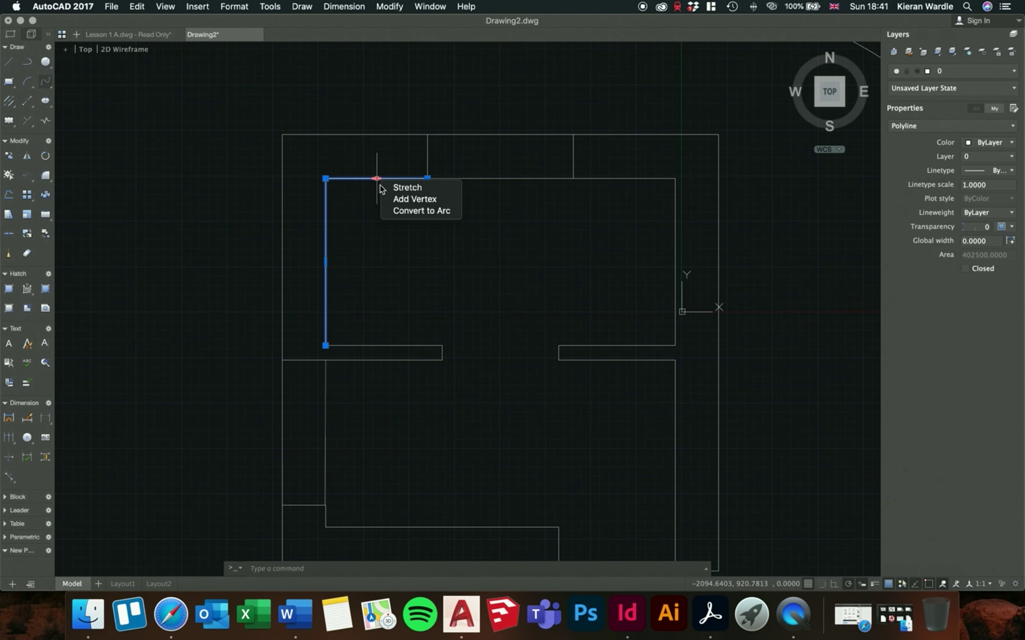
click(413, 199)
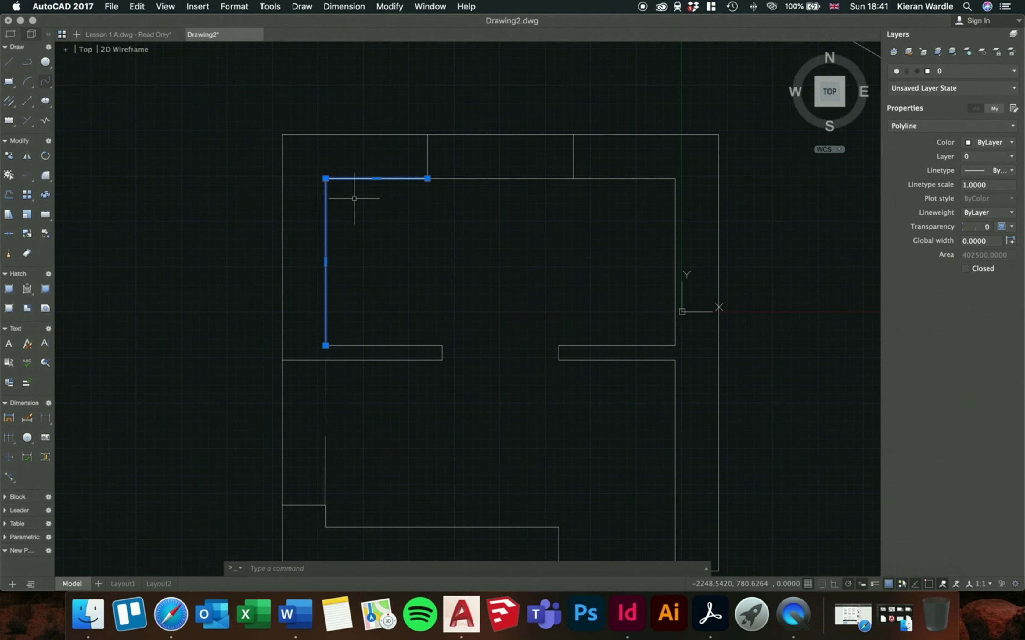
key(Escape)
scroll(403, 229, down, 6)
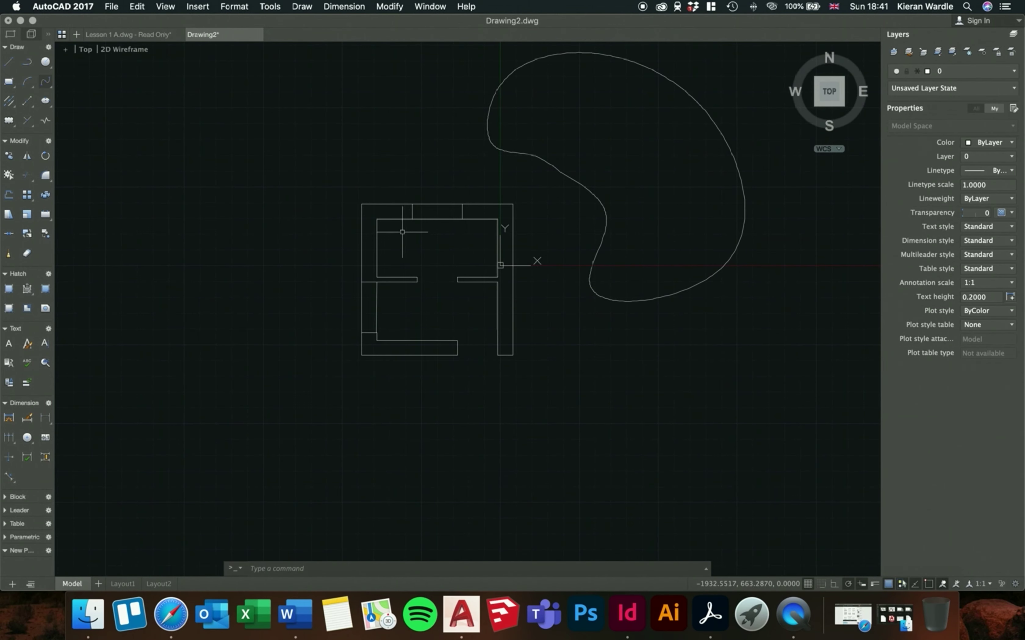
scroll(402, 232, up, 3)
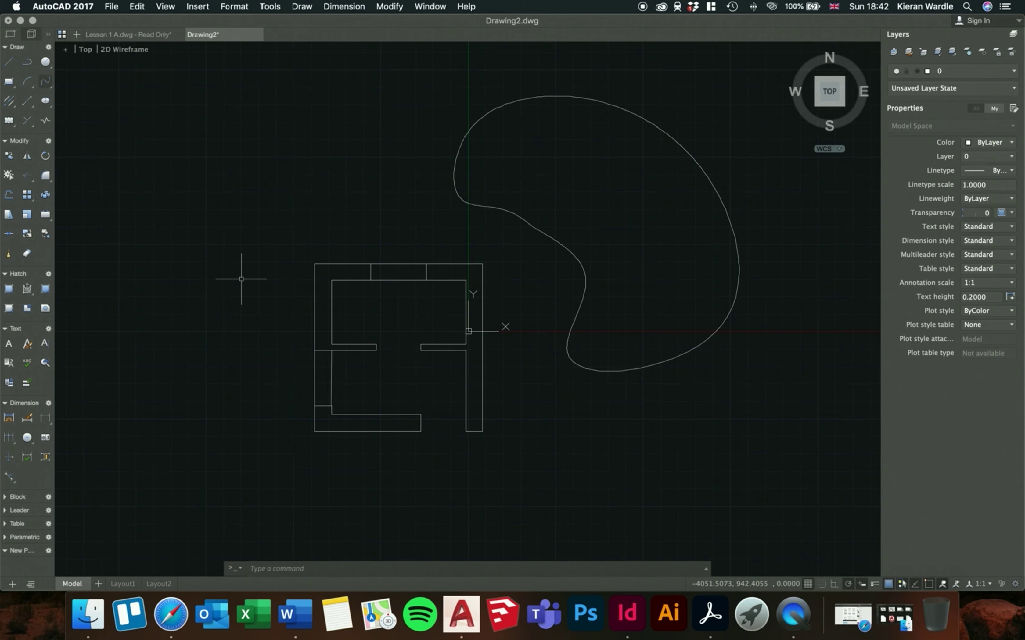
Open a multiline text box across the upper room and browse the font list, keeping Arial
click(9, 344)
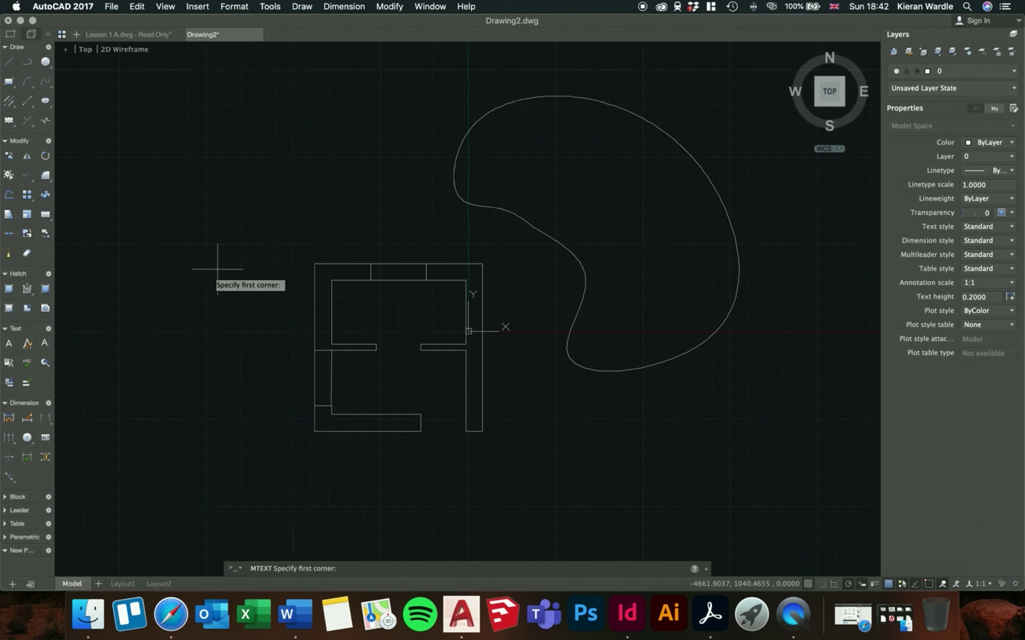
click(342, 290)
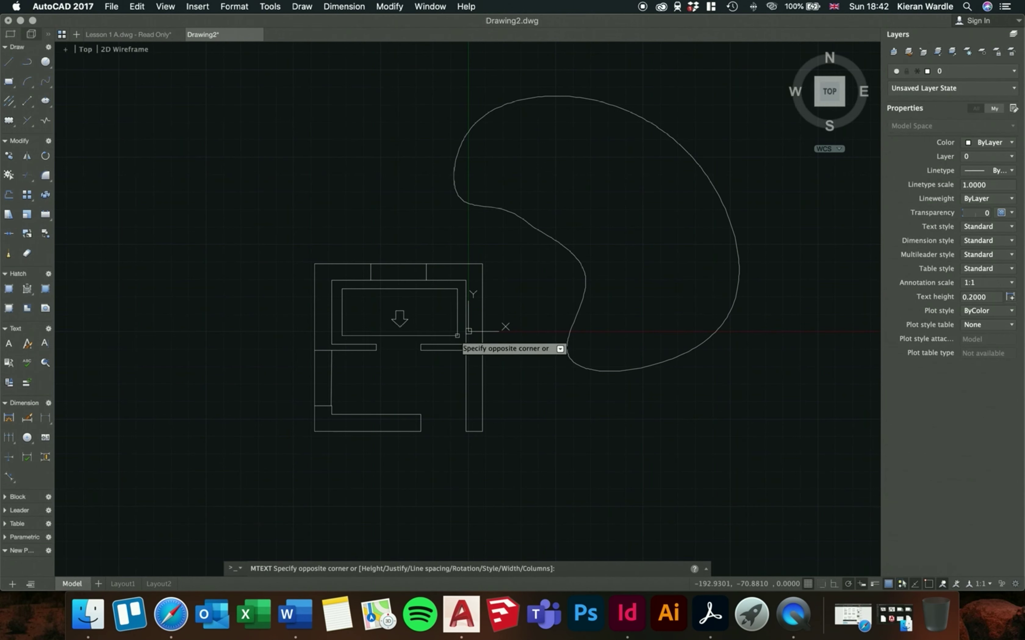
click(458, 337)
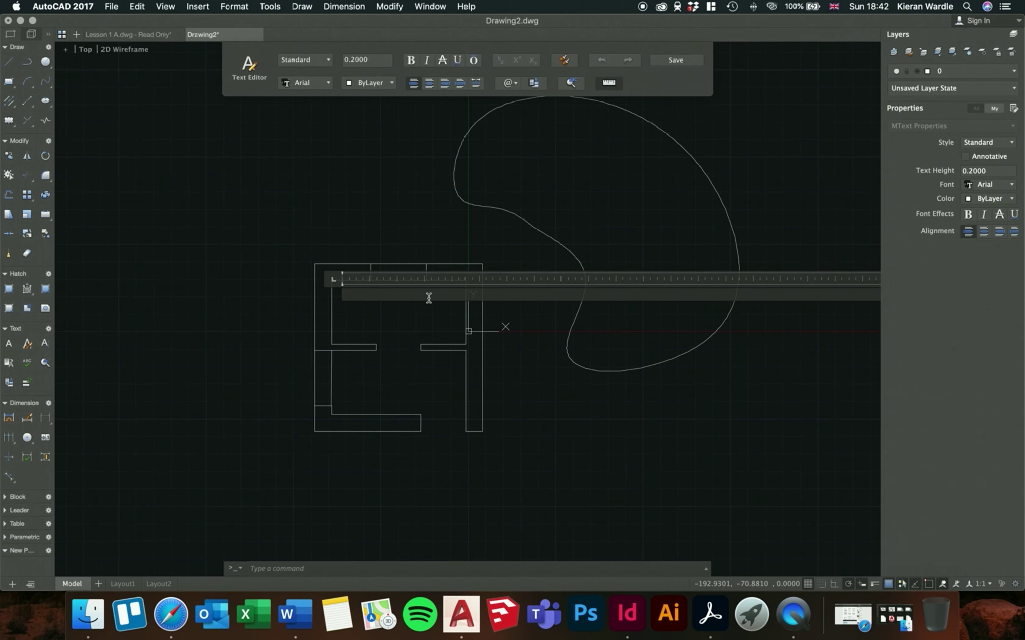
click(318, 83)
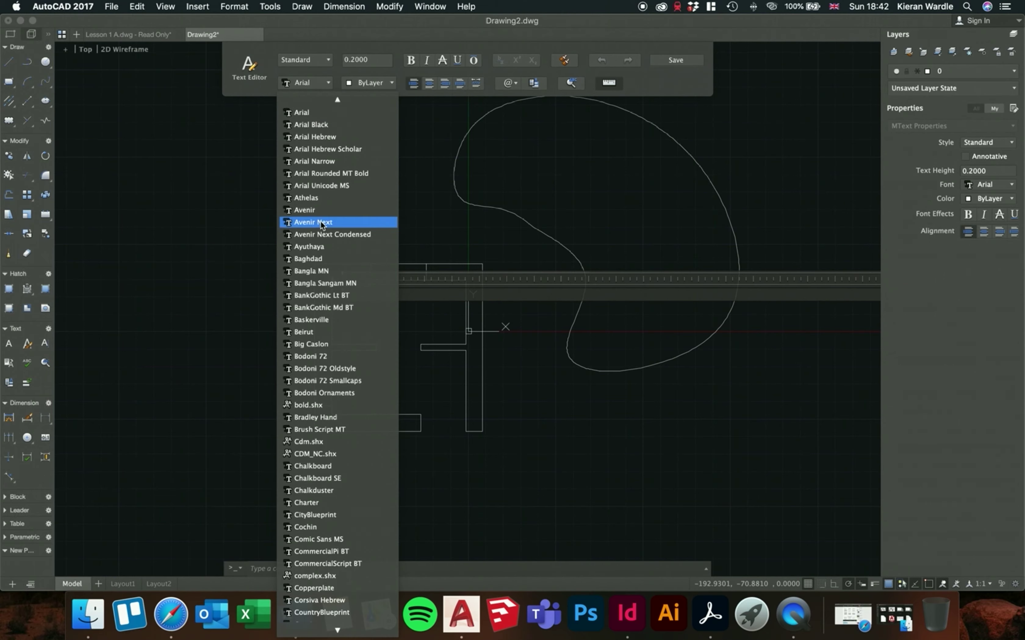
scroll(320, 223, down, 15)
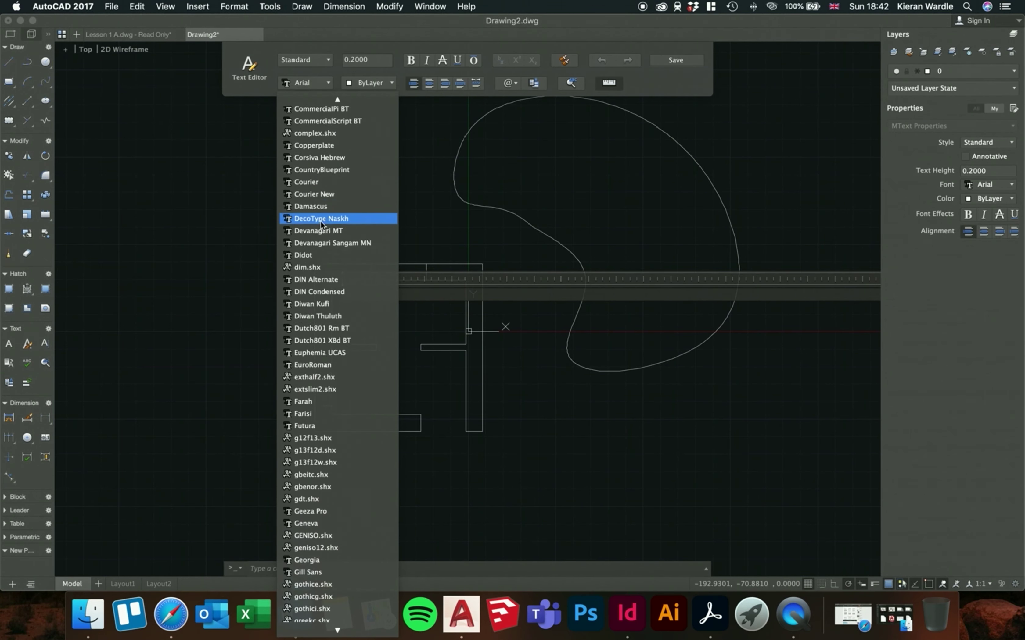
scroll(321, 223, down, 15)
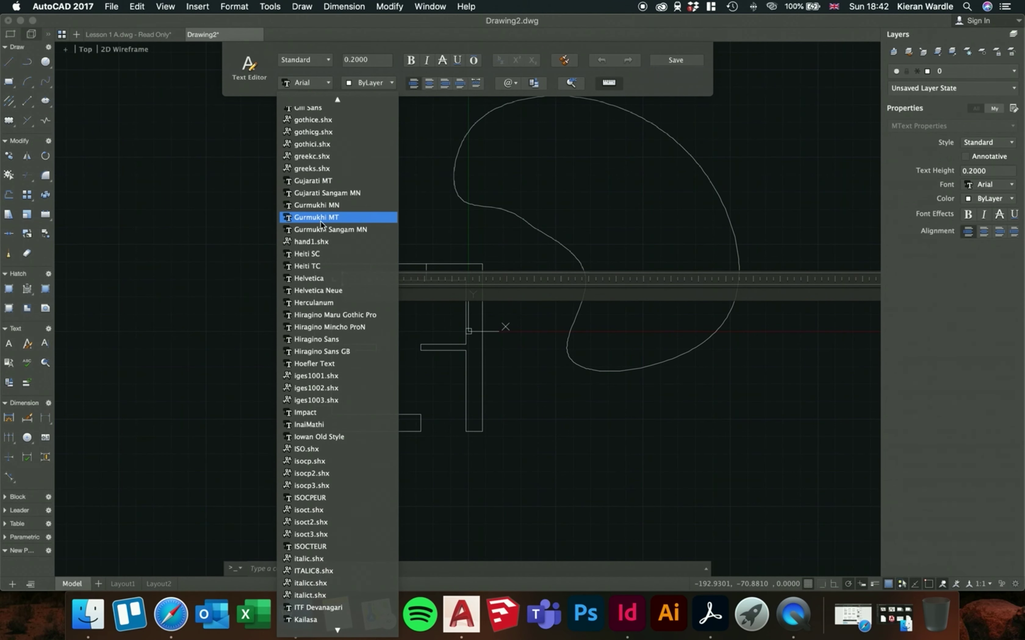
scroll(316, 279, up, 20)
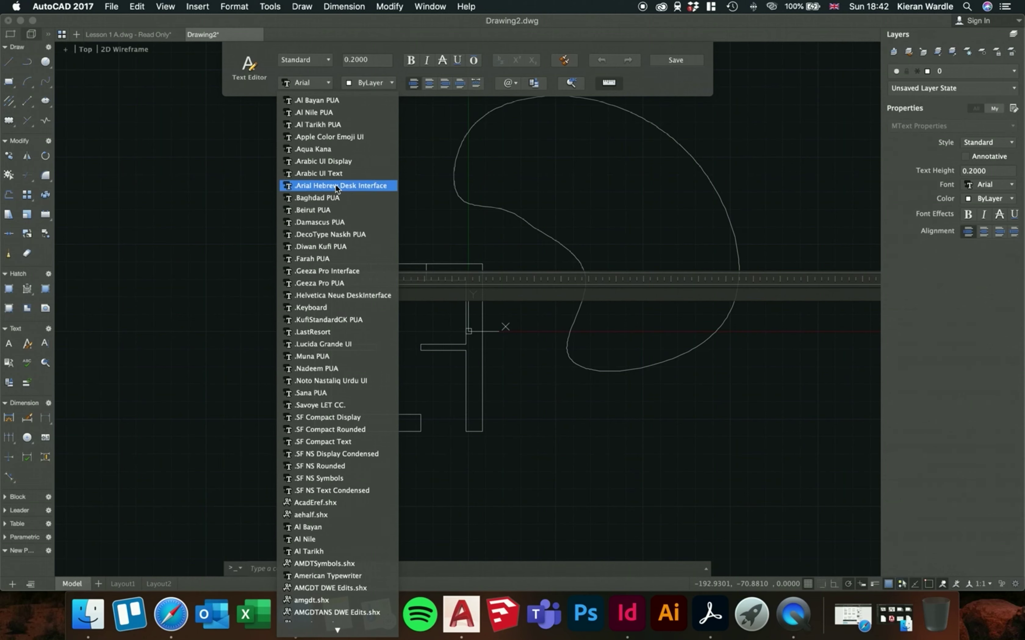
key(Escape)
Set the text height to 50 in the text editor
click(372, 59)
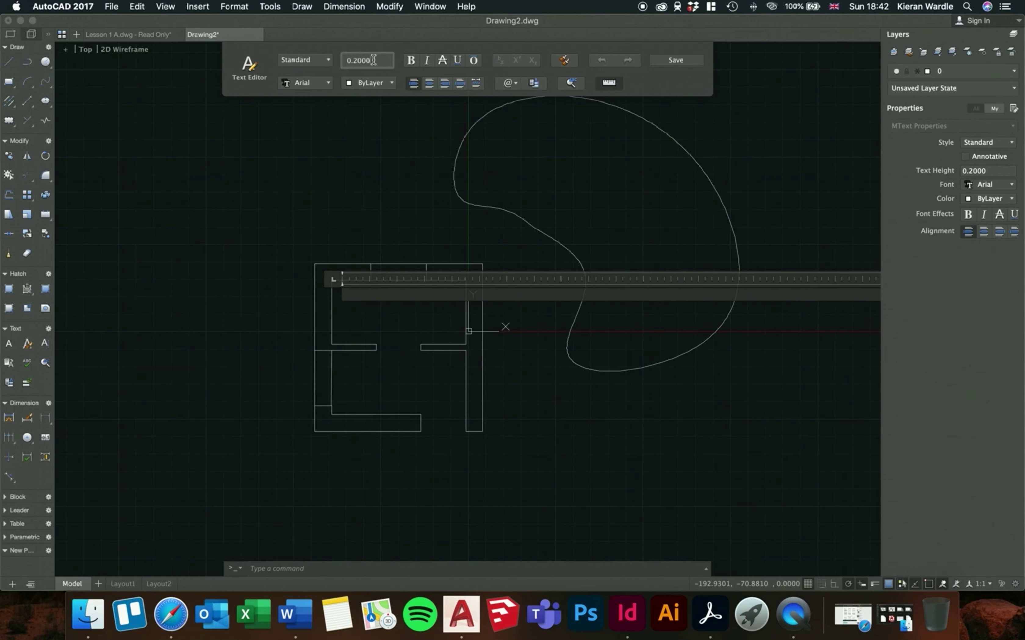
double_click(382, 59)
text(50)
key(Return)
scroll(376, 308, down, 2)
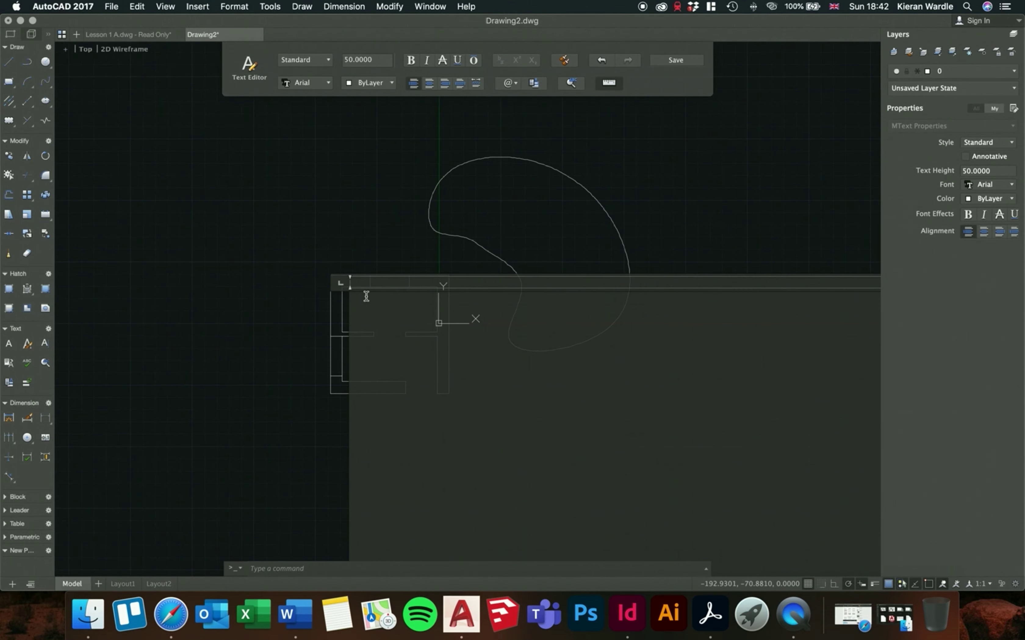
middle_drag(377, 308, 408, 307)
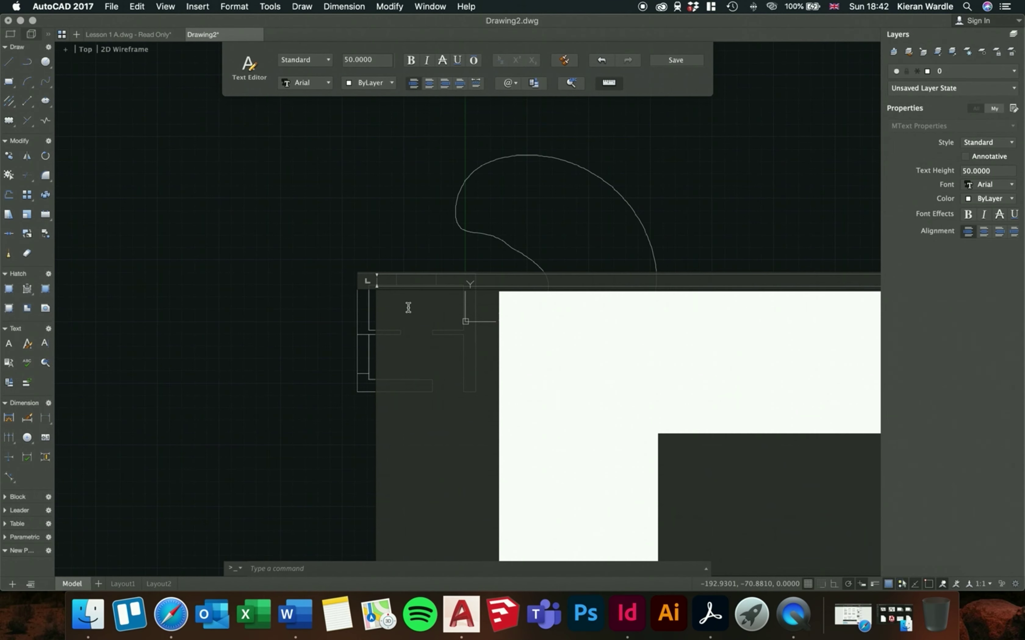
Close the text editor, choosing Yes to save the text changes
key(Escape)
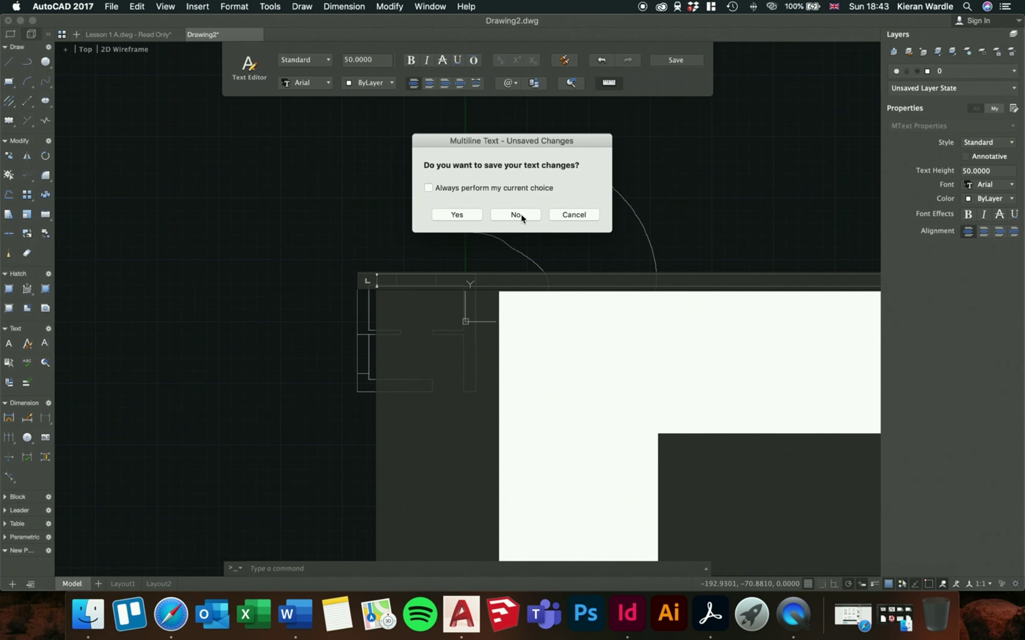
click(595, 214)
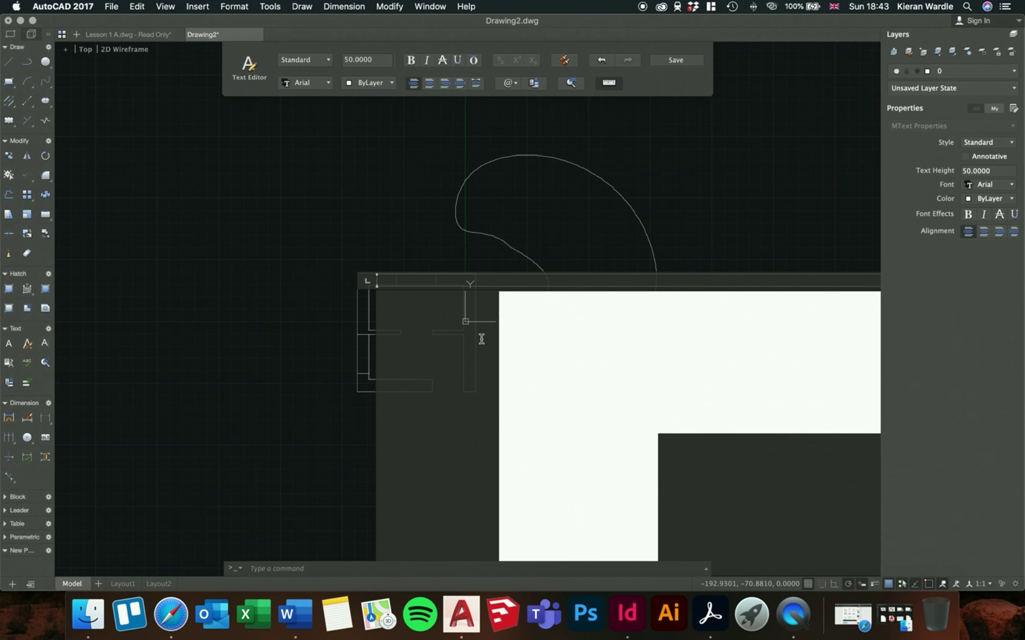
key(Escape)
click(456, 215)
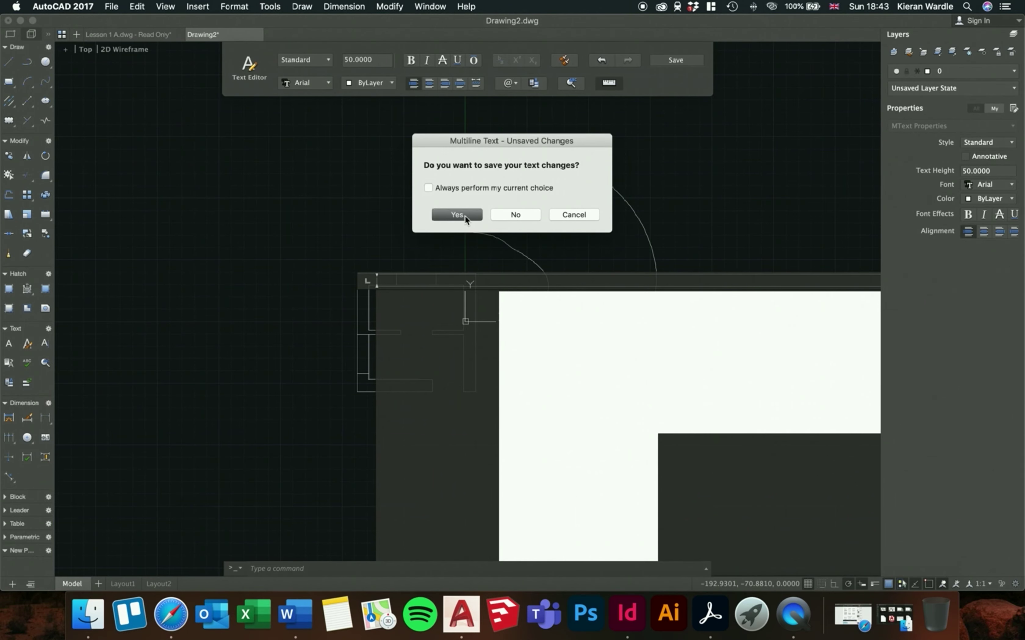
scroll(381, 296, up, 5)
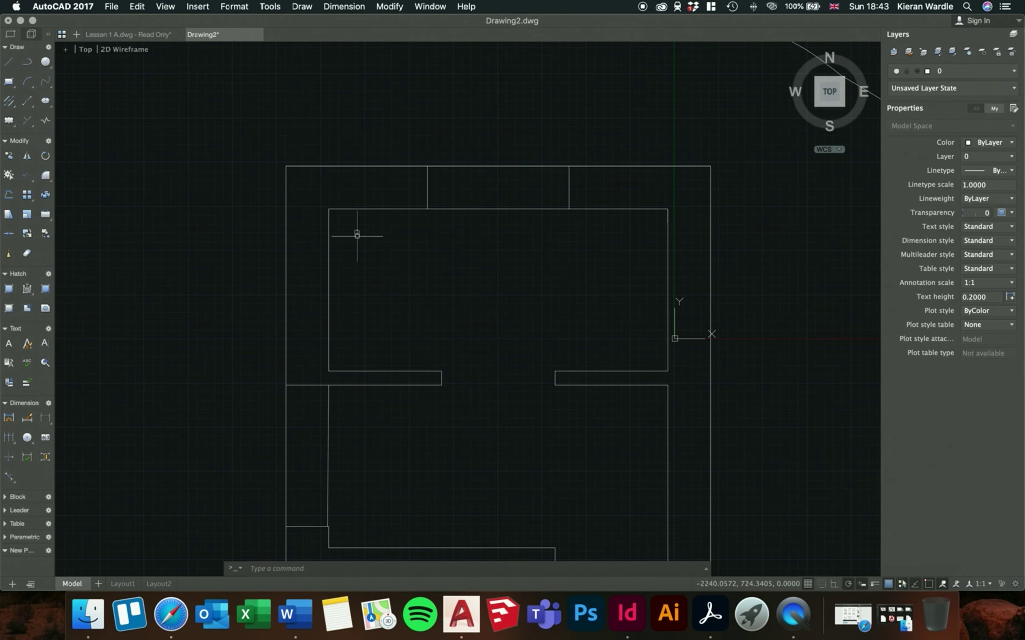
Delete the stray B label from the upper room
scroll(360, 231, up, 5)
double_click(359, 234)
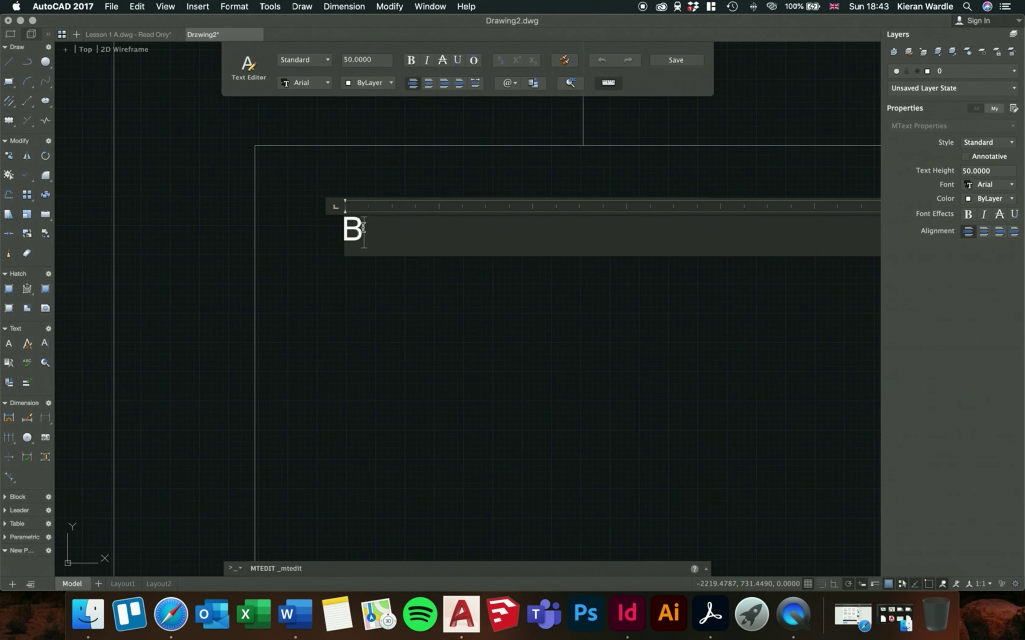
key(Escape)
click(320, 206)
key(Delete)
scroll(320, 206, down, 1)
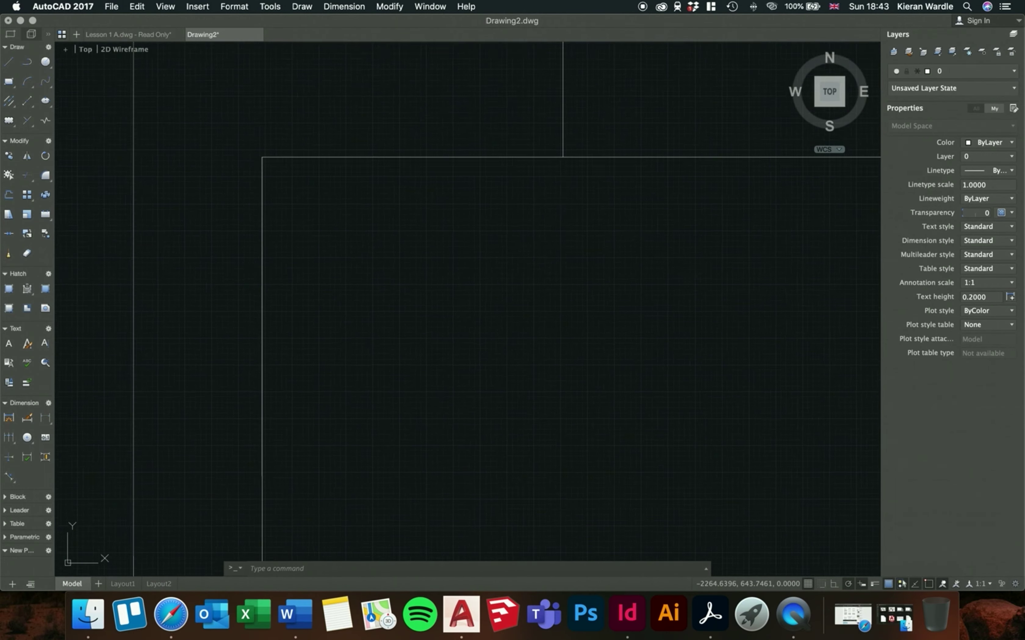
scroll(341, 277, down, 3)
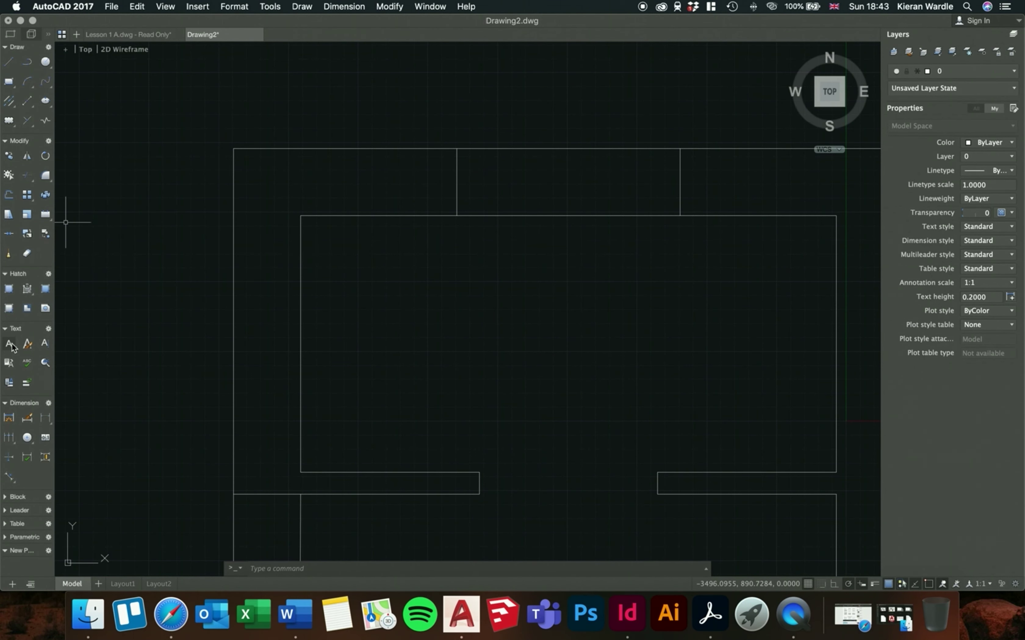
scroll(212, 309, down, 3)
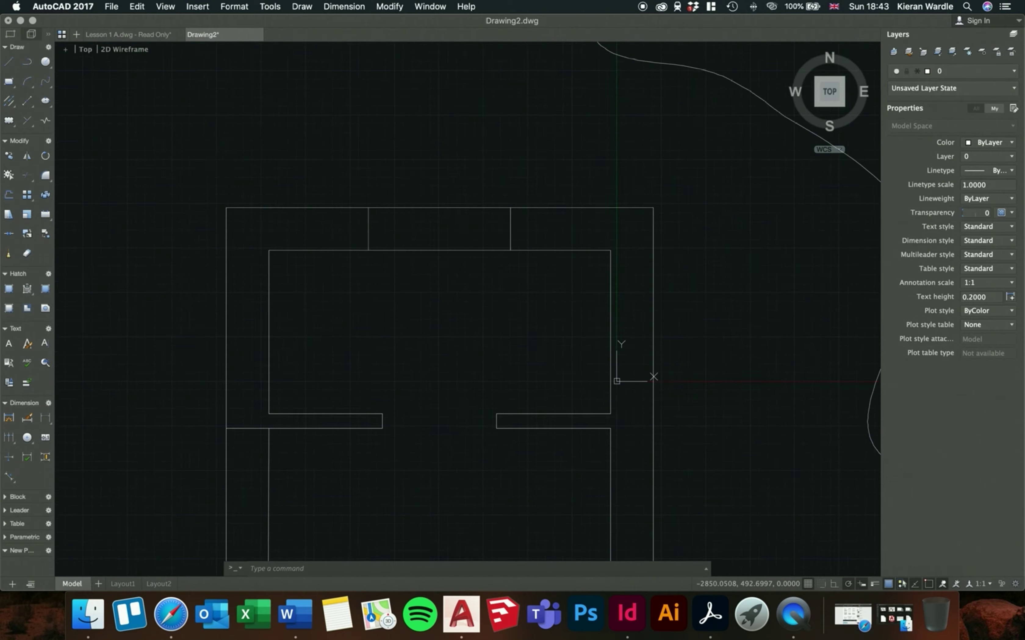
Add a multiline text label reading Bedroom inside the upper room
click(10, 348)
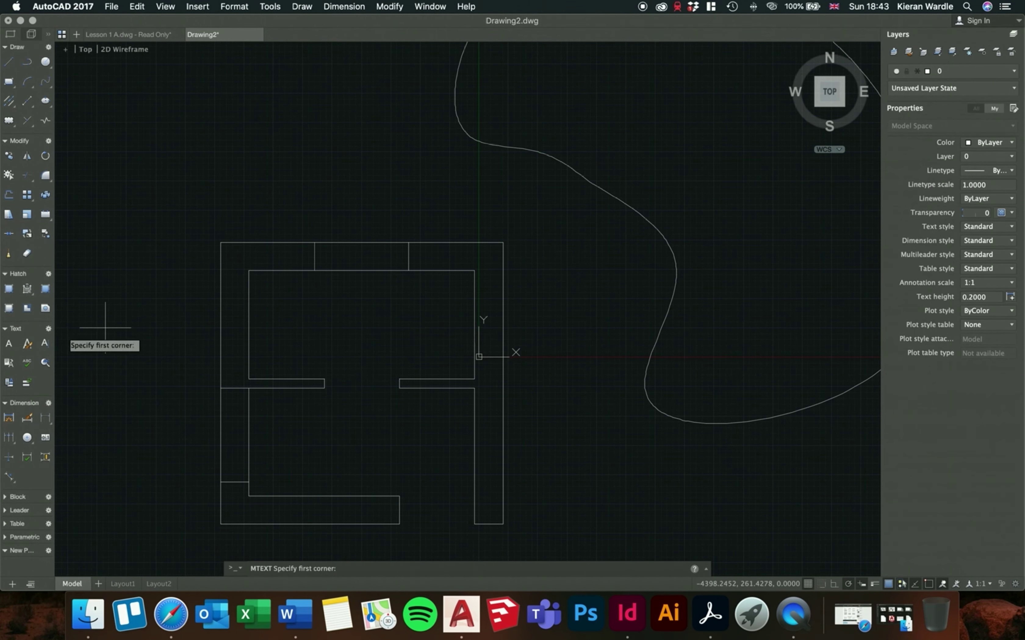
click(260, 284)
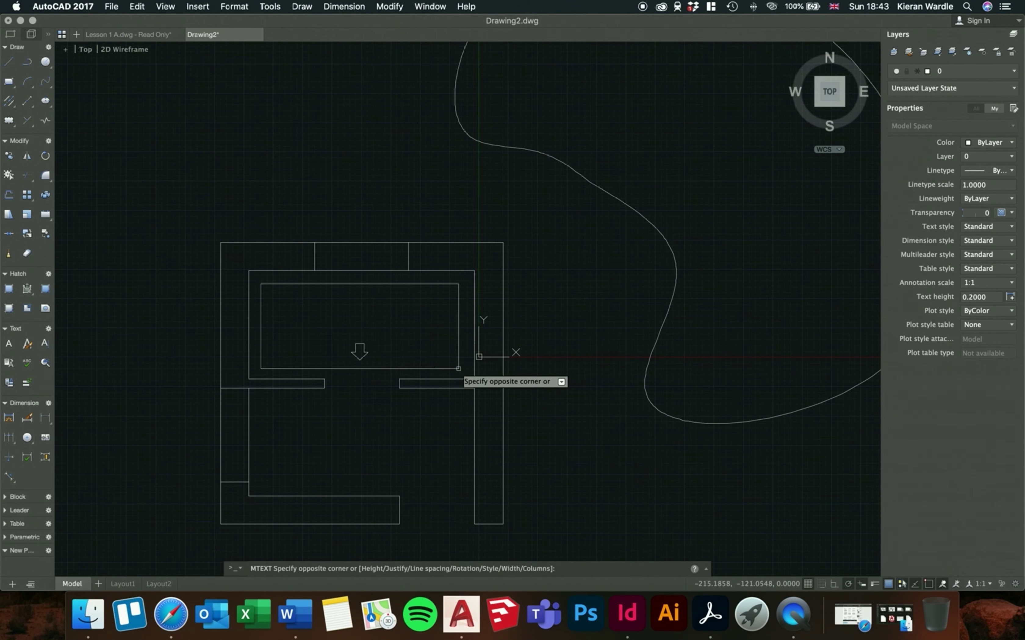
click(465, 370)
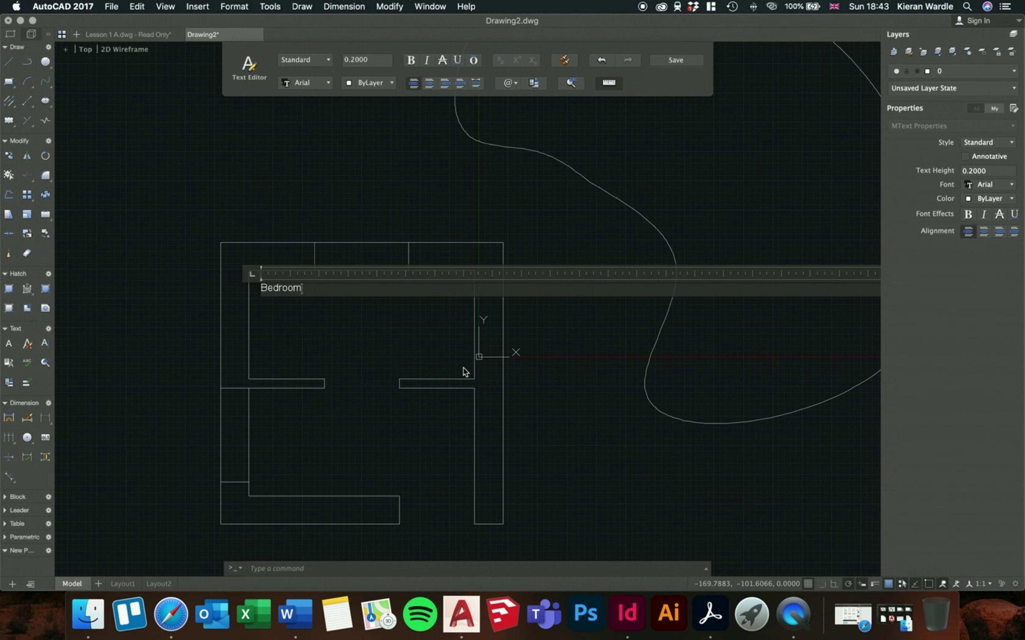
click(390, 341)
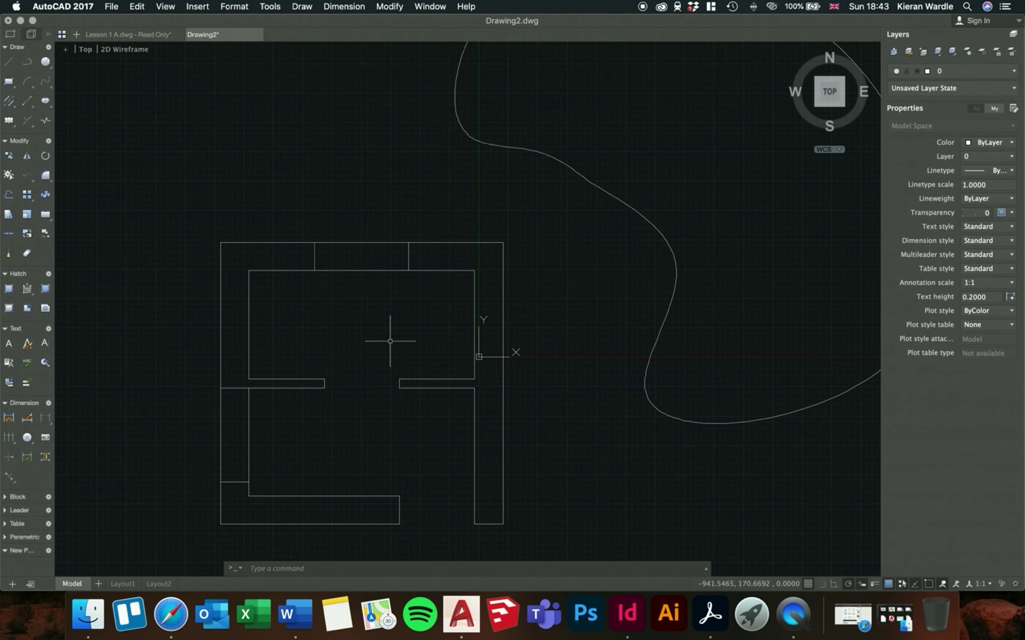
Open the Bedroom label in the text editor and highlight the word Bedroom
scroll(258, 279, up, 10)
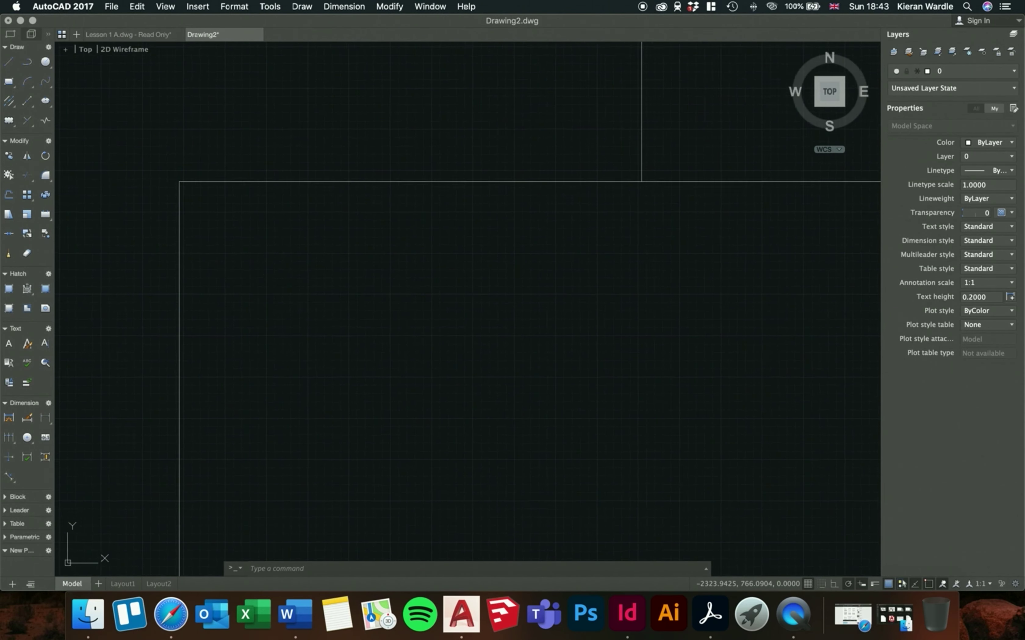
click(583, 453)
click(236, 248)
scroll(247, 267, up, 5)
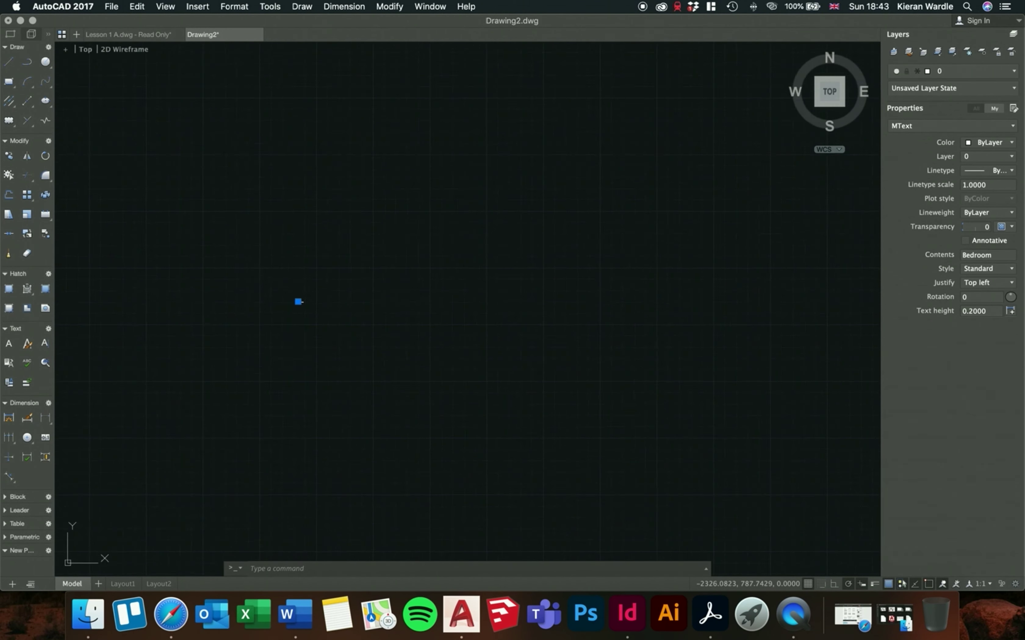
scroll(320, 313, up, 10)
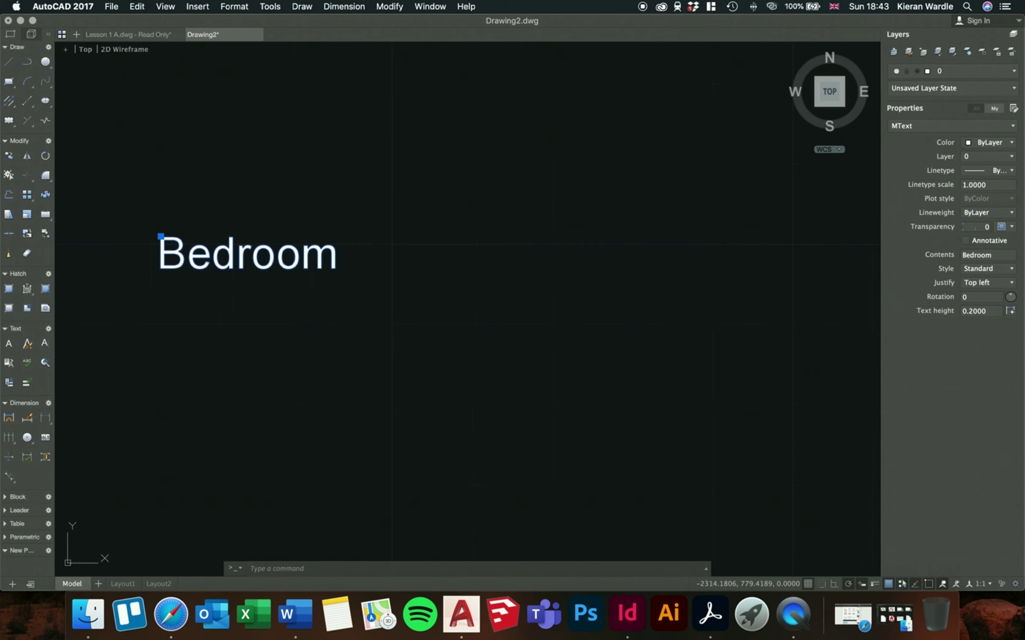
scroll(524, 335, down, 3)
double_click(386, 288)
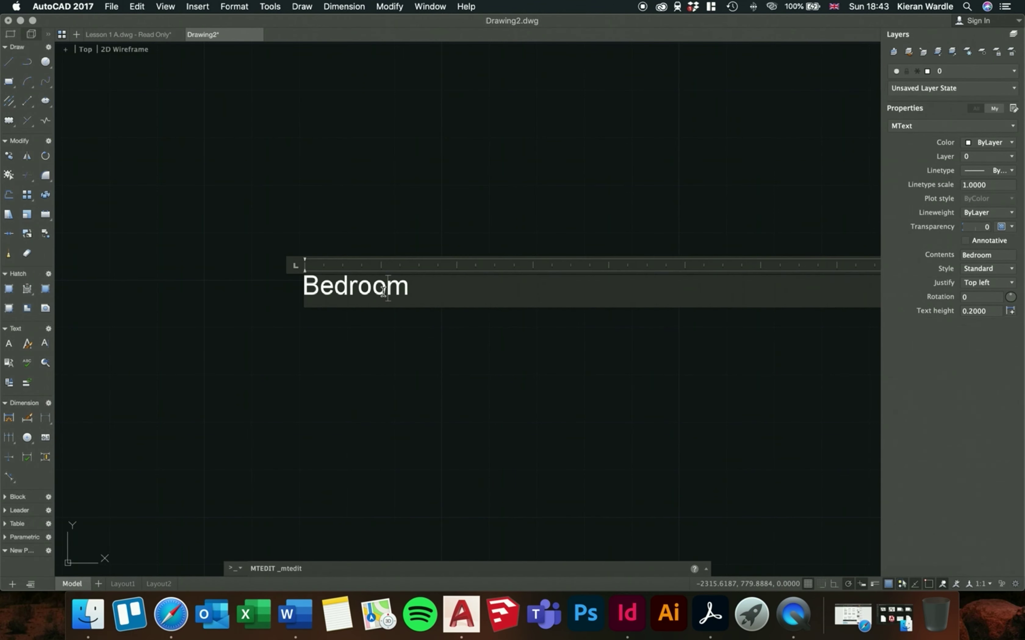
drag(303, 288, 478, 288)
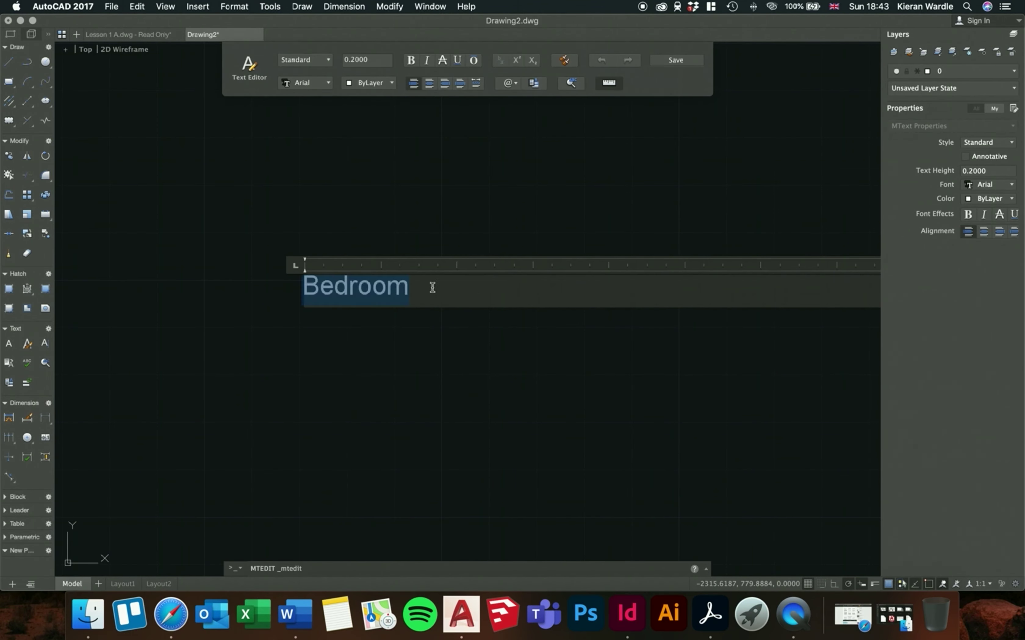
click(305, 286)
drag(305, 286, 455, 281)
Set Bedroom's text height to 5, undoing a stray 5 typed into the label
click(381, 61)
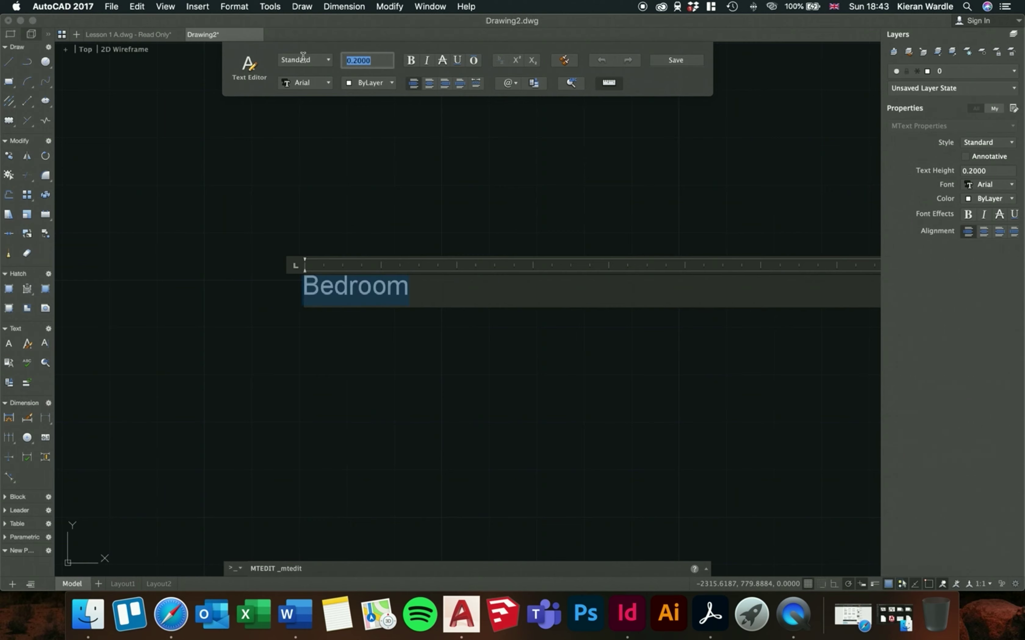
key(Return)
text(5)
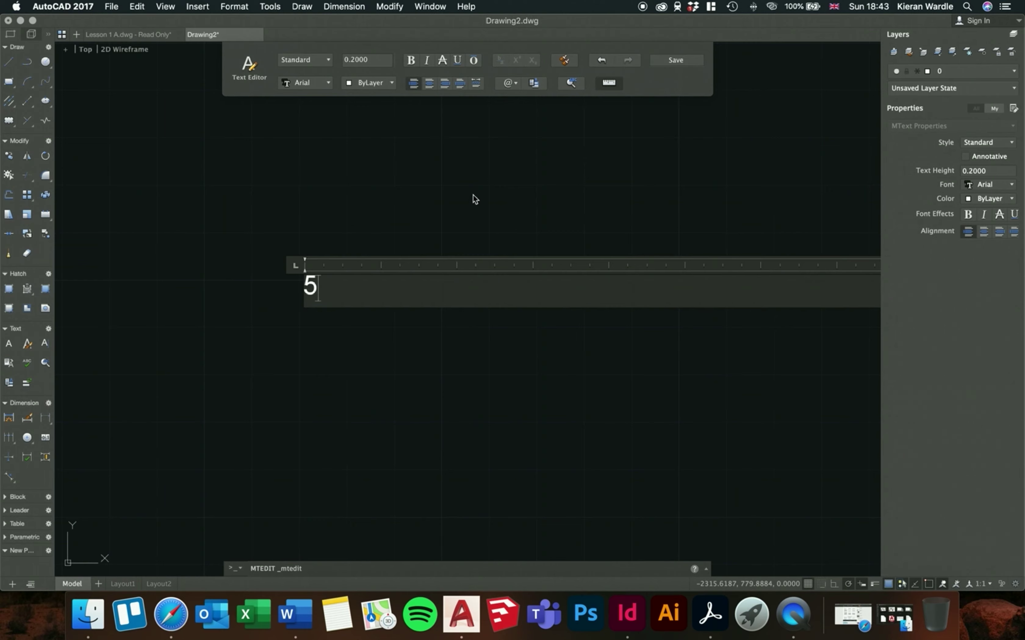
key(super+z)
key(super+shift+z)
key(super+z)
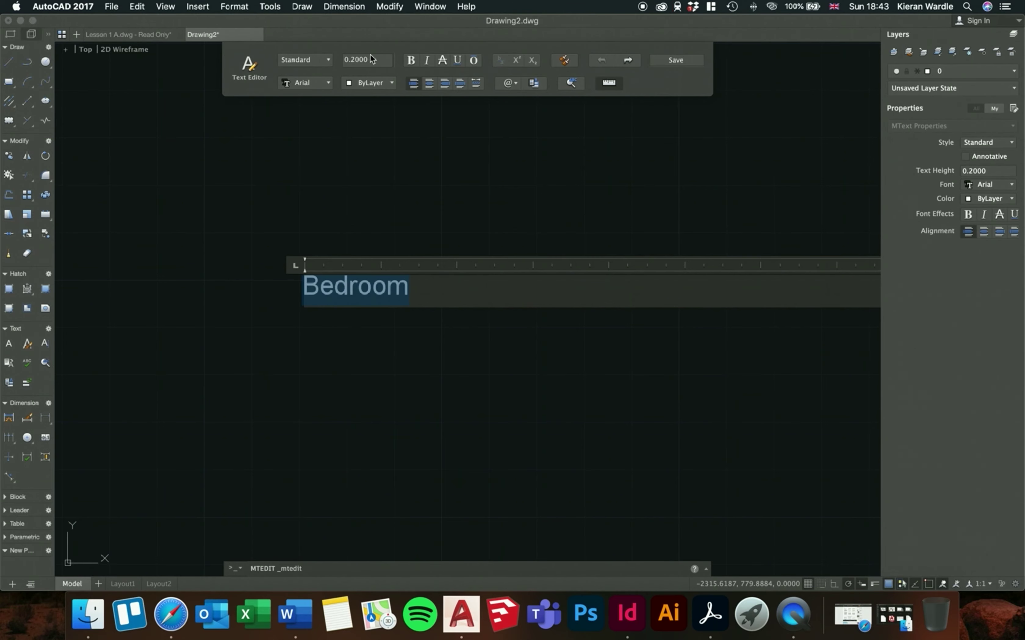
drag(376, 60, 334, 58)
text(2)
key(Return)
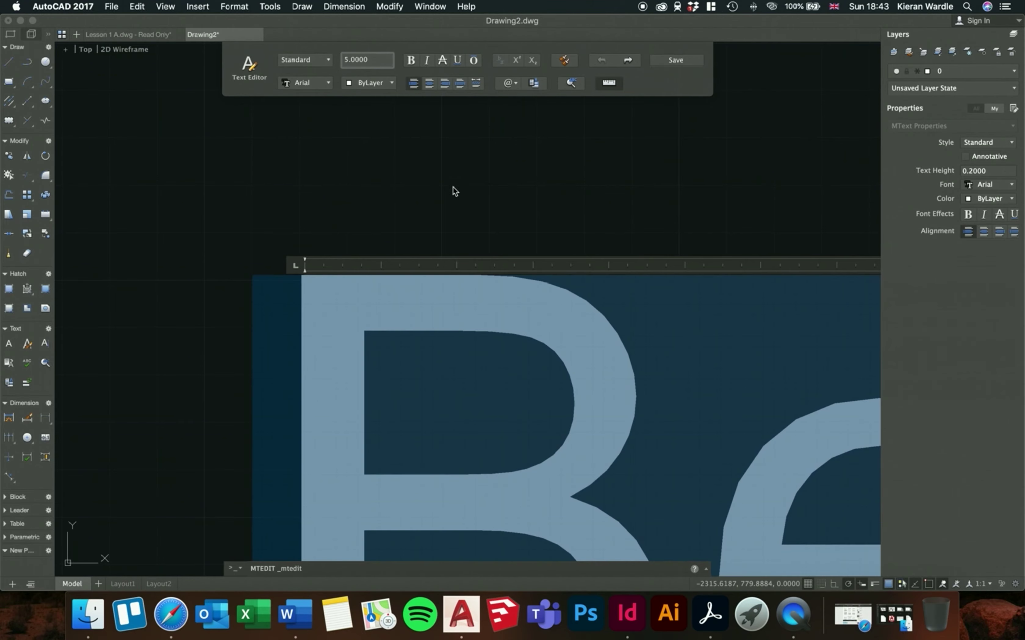
click(471, 199)
scroll(336, 198, down, 3)
scroll(336, 198, down, 3)
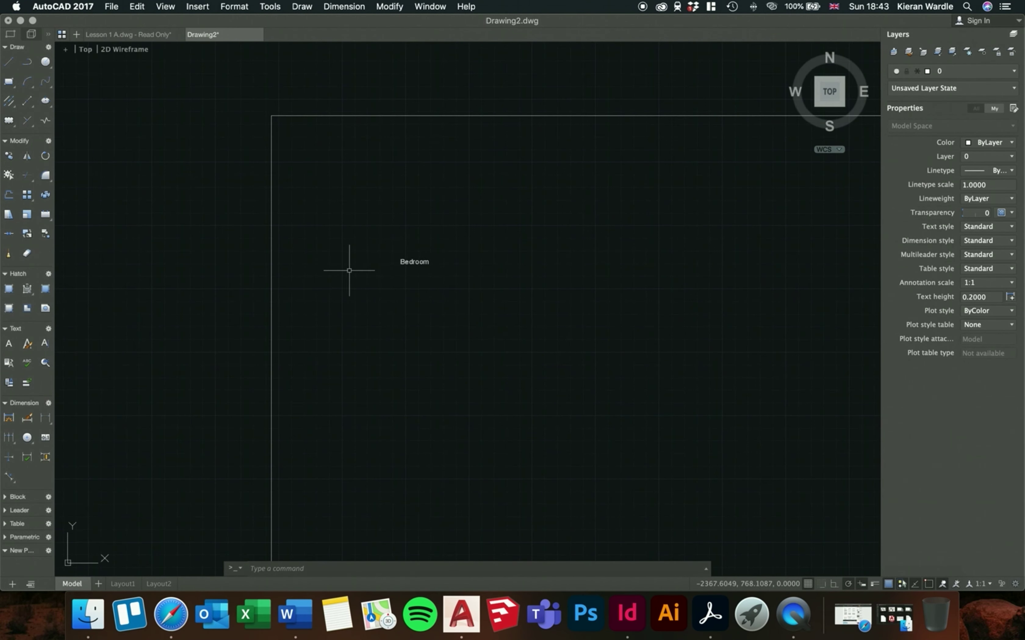
scroll(347, 272, up, 3)
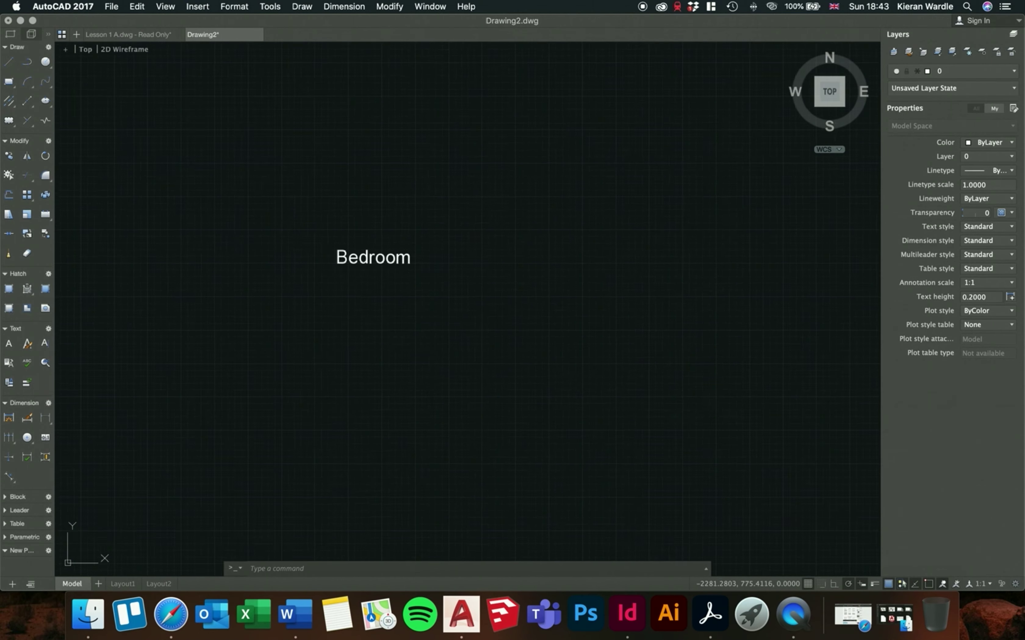
Reopen the Bedroom label, undo a stray 0 entry, and set its text height to 50
click(355, 257)
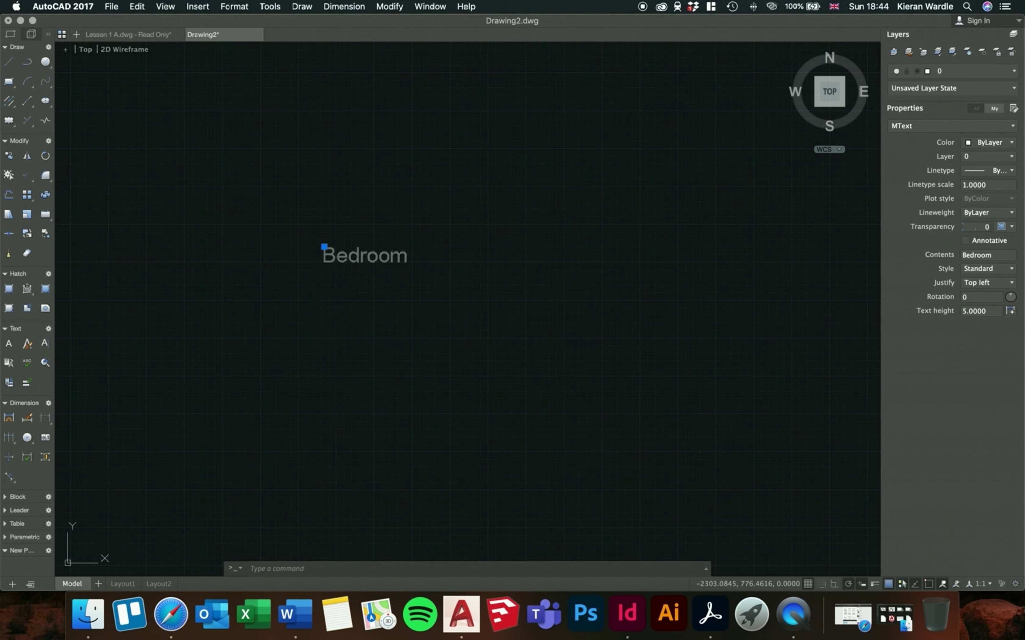
double_click(367, 256)
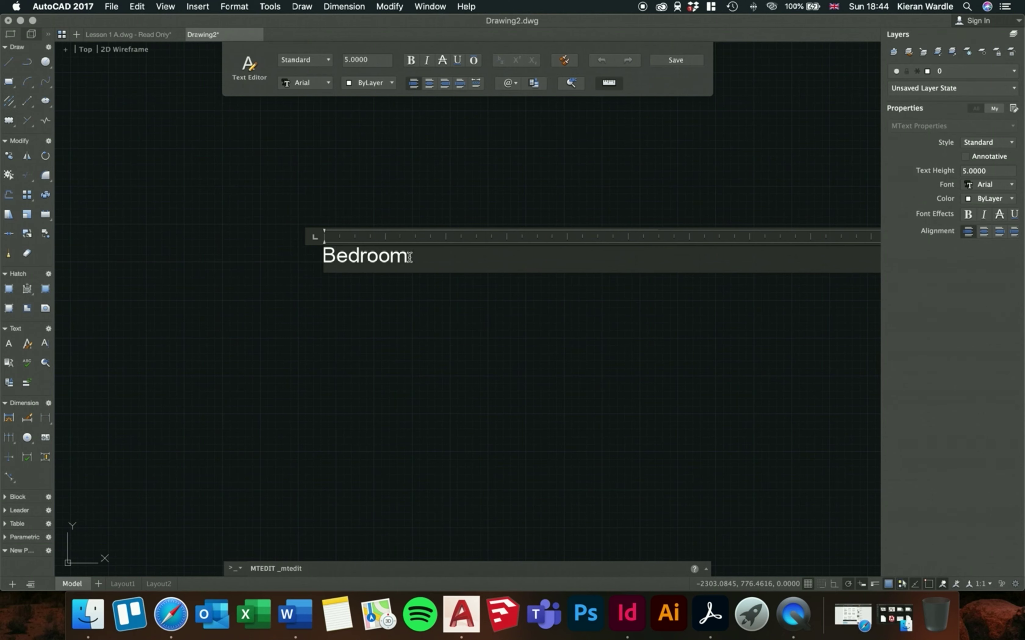
drag(408, 257, 323, 253)
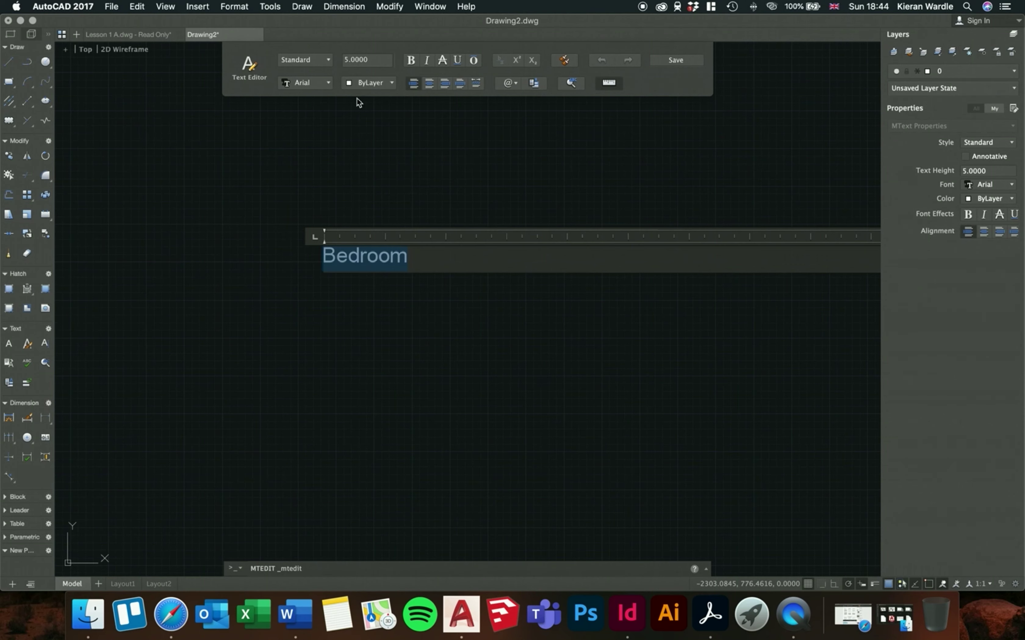
text(0)
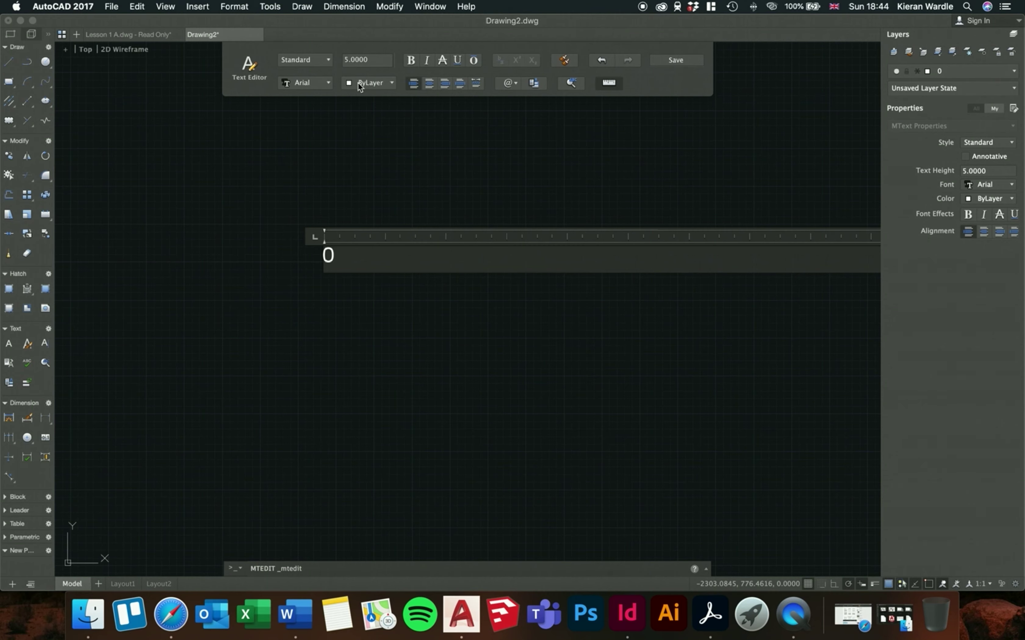
key(super+z)
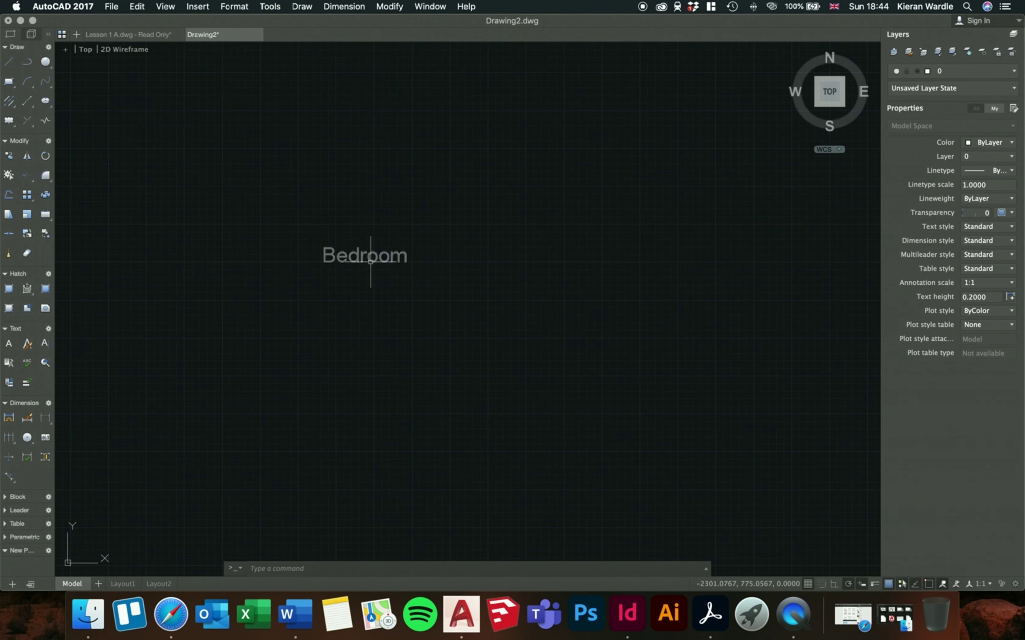
double_click(370, 262)
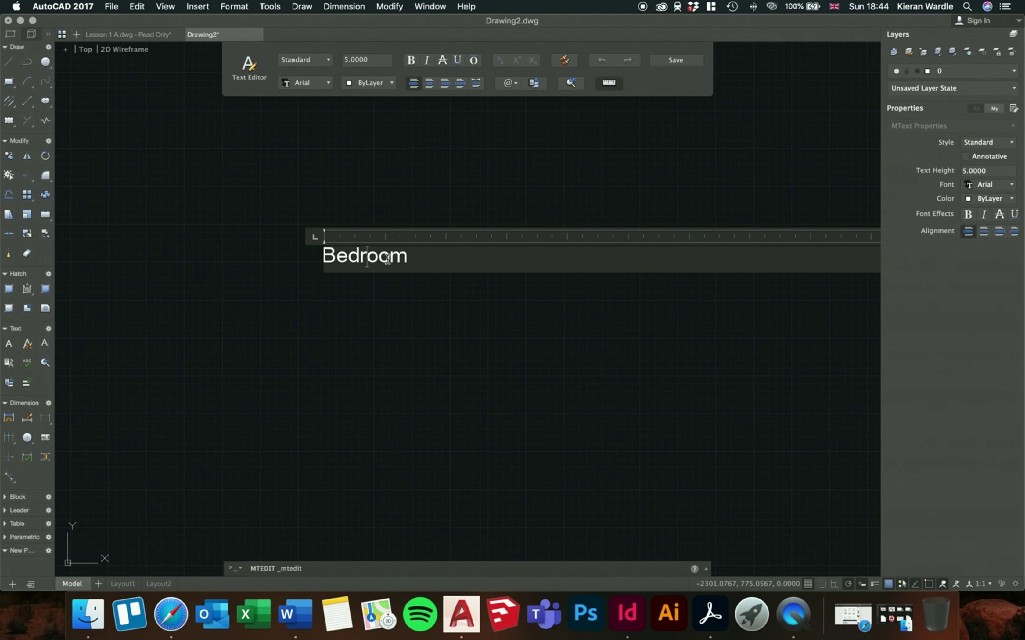
drag(409, 256, 323, 256)
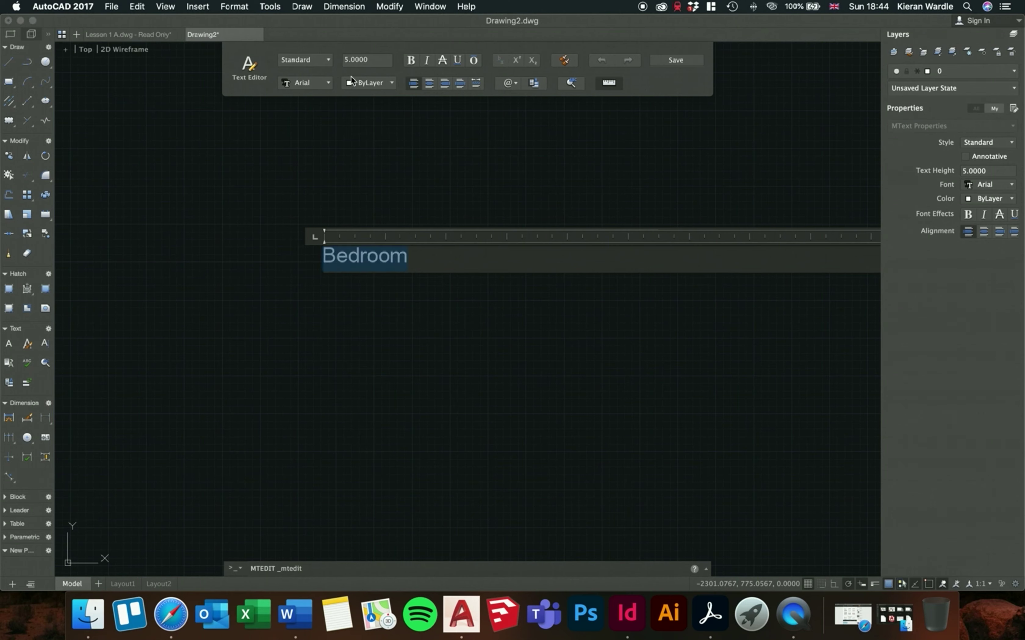
drag(350, 60, 390, 60)
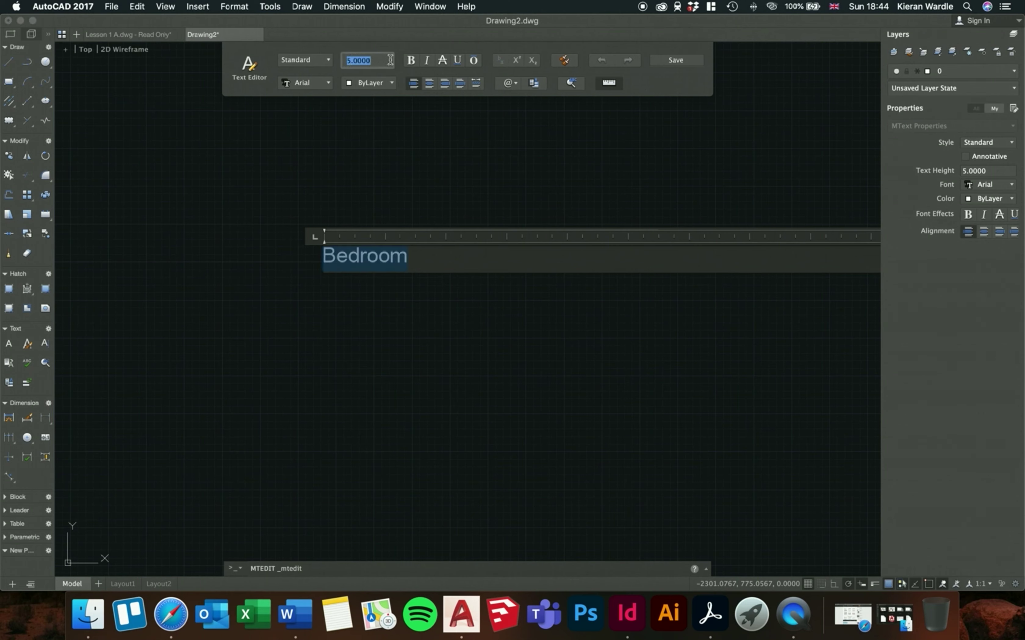
text(50)
key(Return)
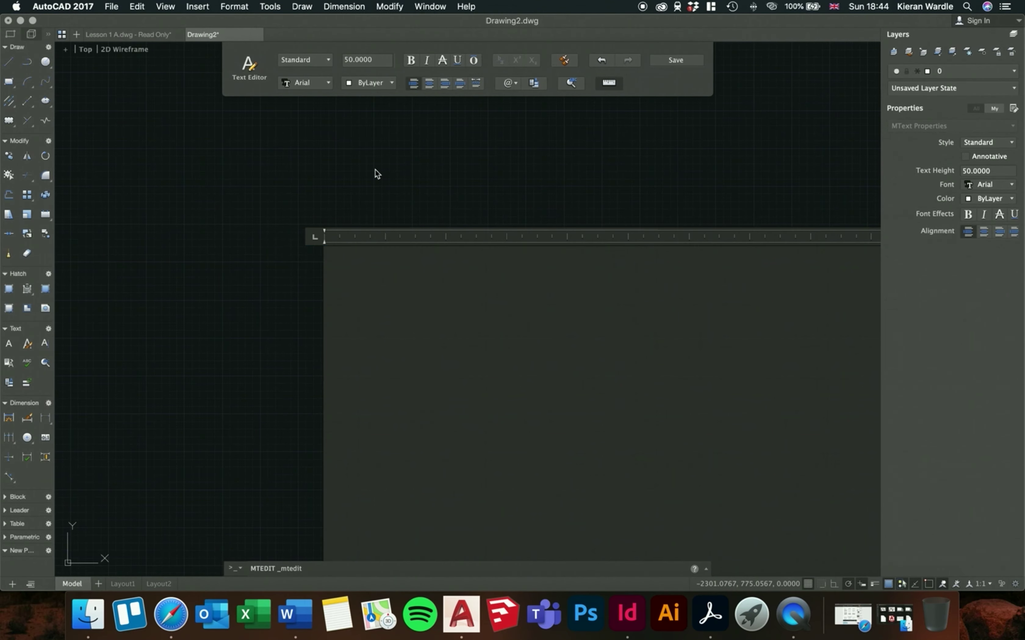
click(374, 175)
scroll(374, 176, down, 3)
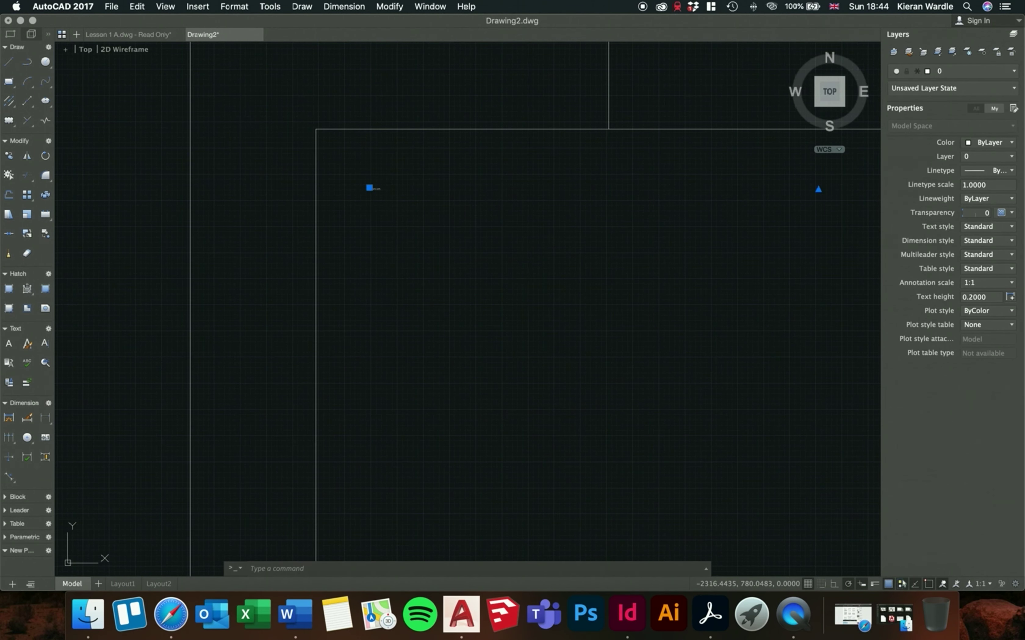
Reapply the 50 text height to the Bedroom word and close the editor
double_click(374, 190)
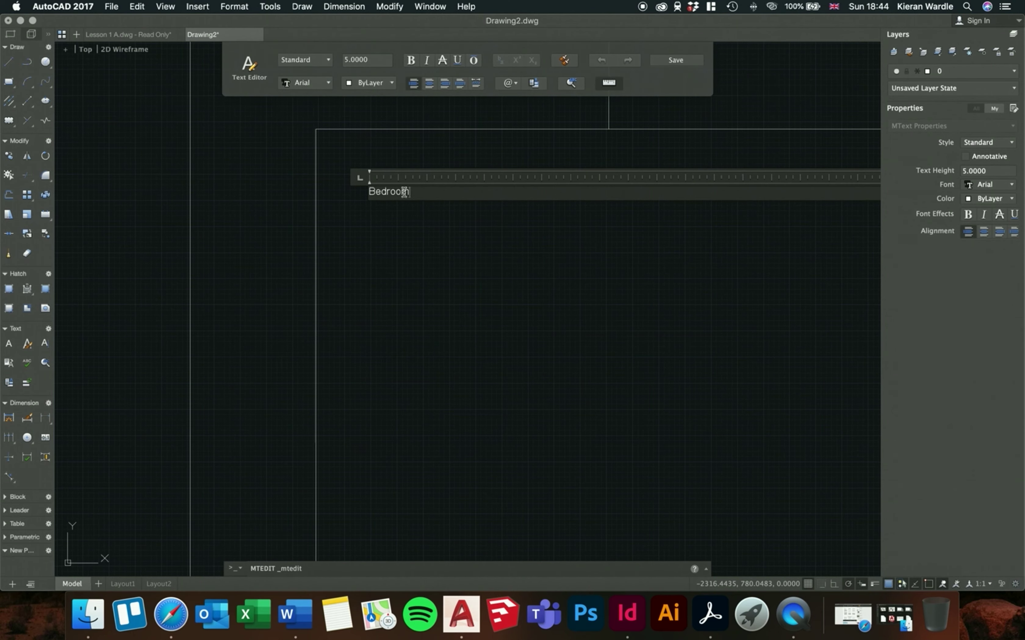
drag(410, 192, 363, 194)
click(375, 64)
drag(376, 59, 333, 59)
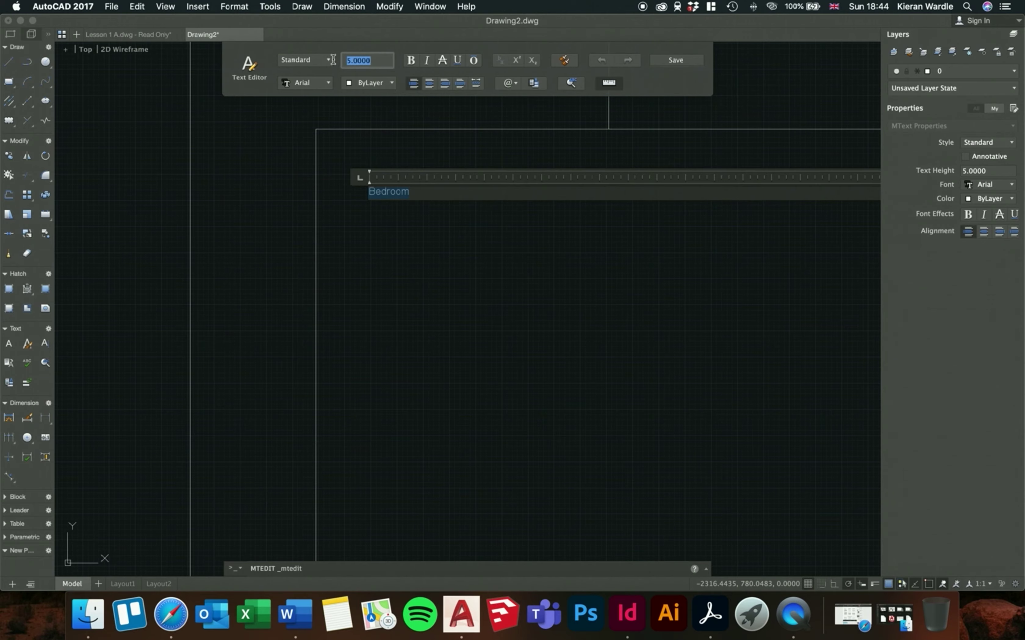
text(5)
key(Return)
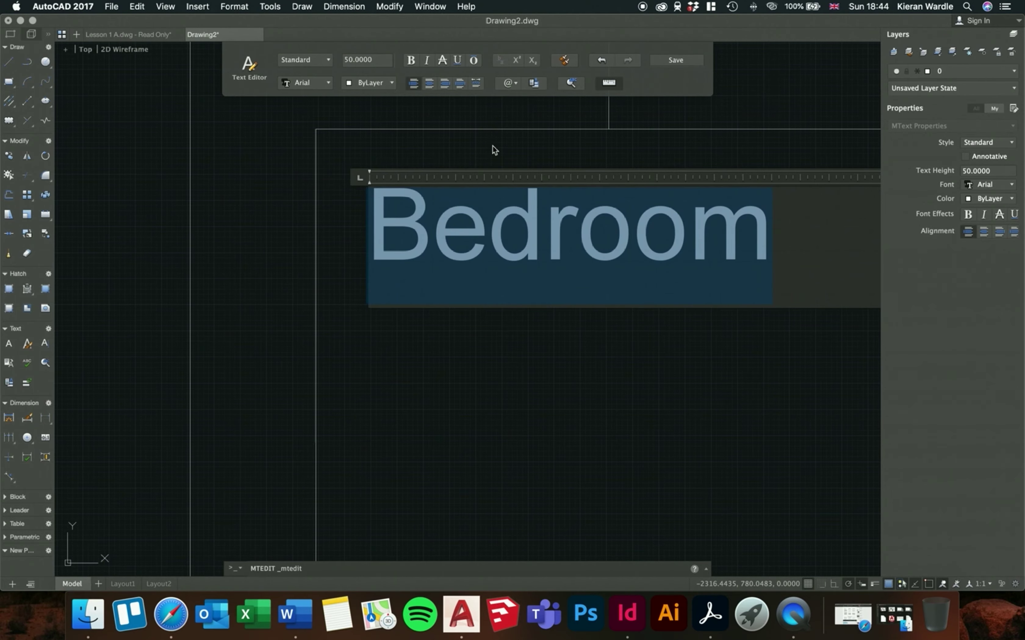
click(493, 145)
scroll(416, 270, down, 5)
Move the Bedroom label with M to the middle of the upper room
click(430, 237)
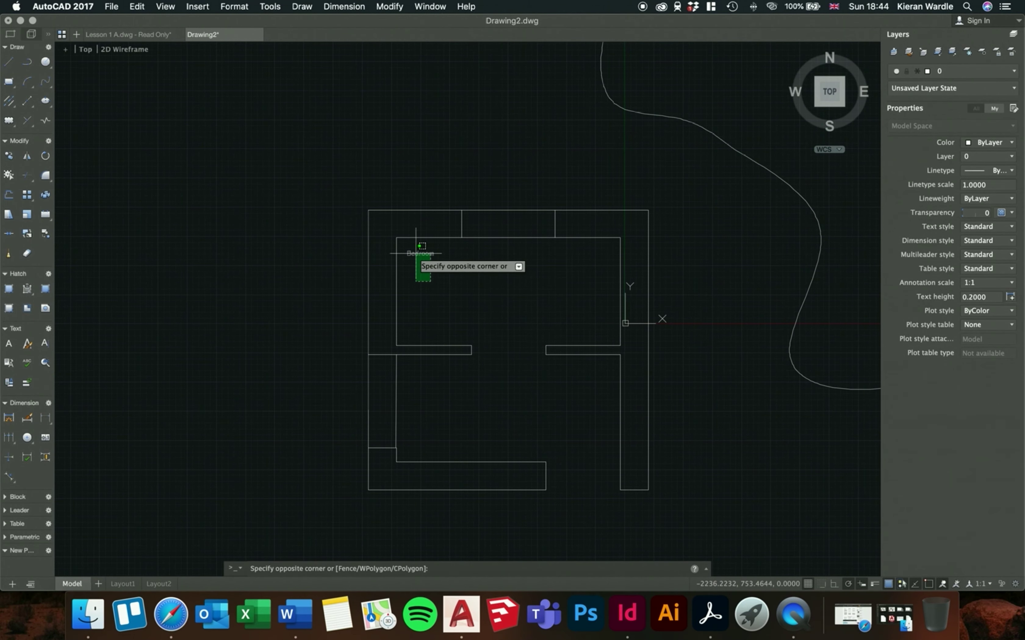
click(408, 278)
scroll(436, 270, up, 3)
text(m)
key(Return)
click(397, 266)
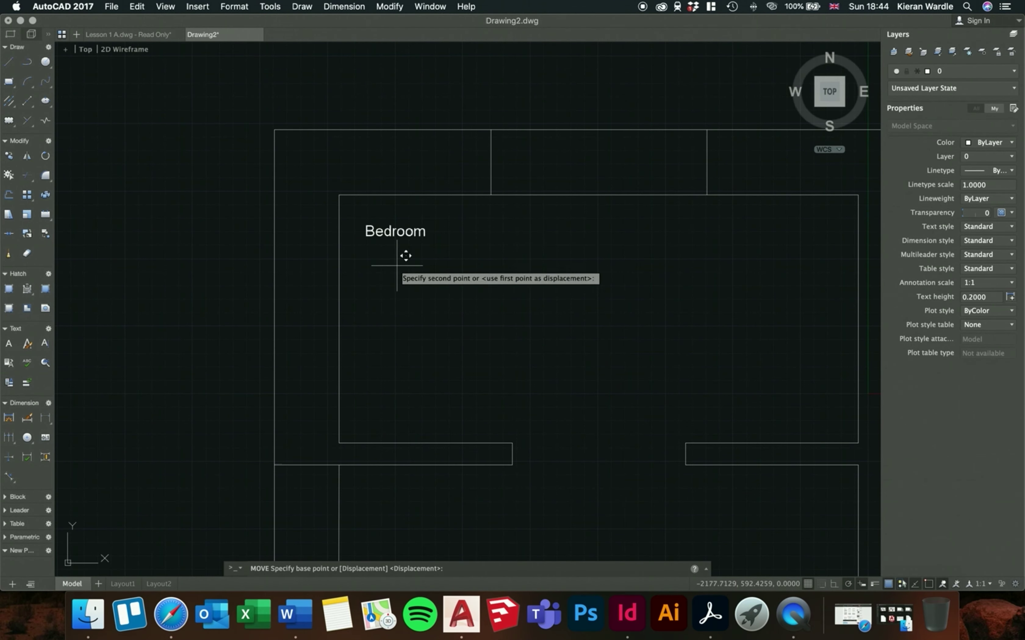
click(584, 346)
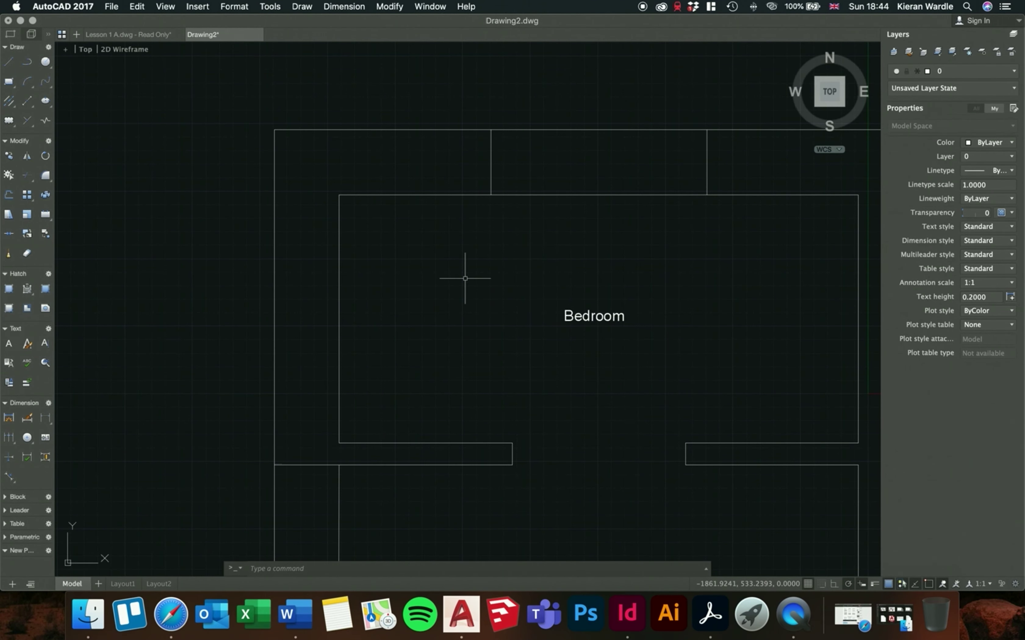
scroll(465, 277, down, 3)
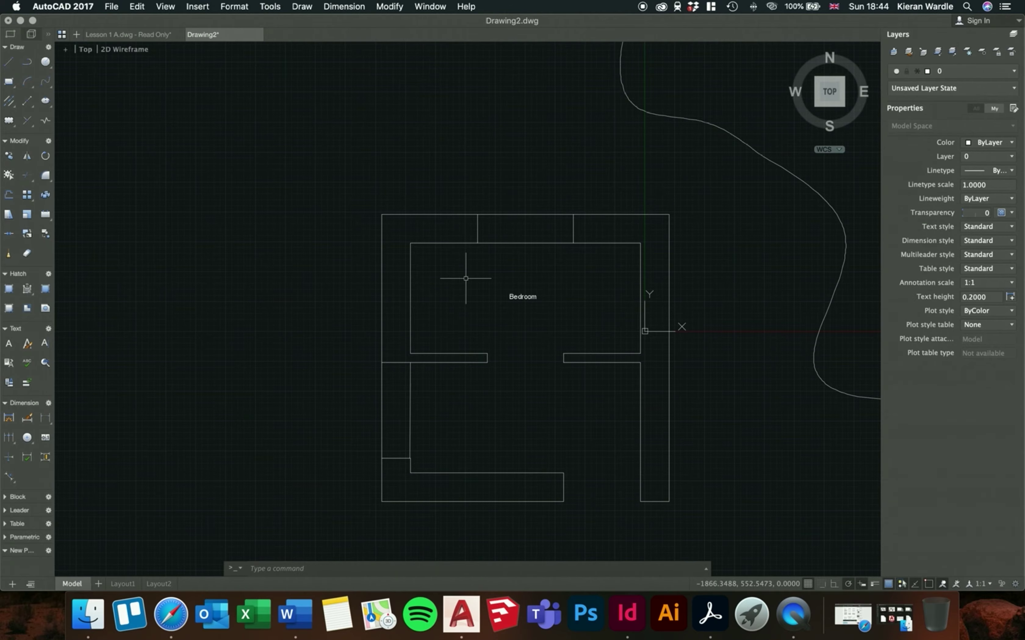
scroll(466, 278, up, 2)
scroll(298, 178, down, 3)
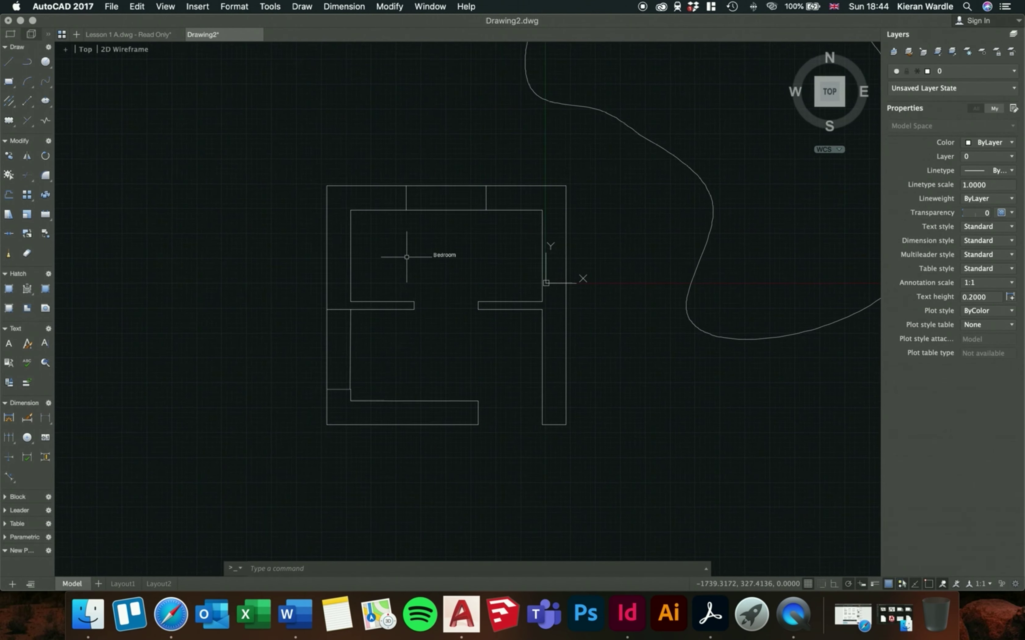
scroll(406, 258, up, 2)
click(399, 267)
key(Escape)
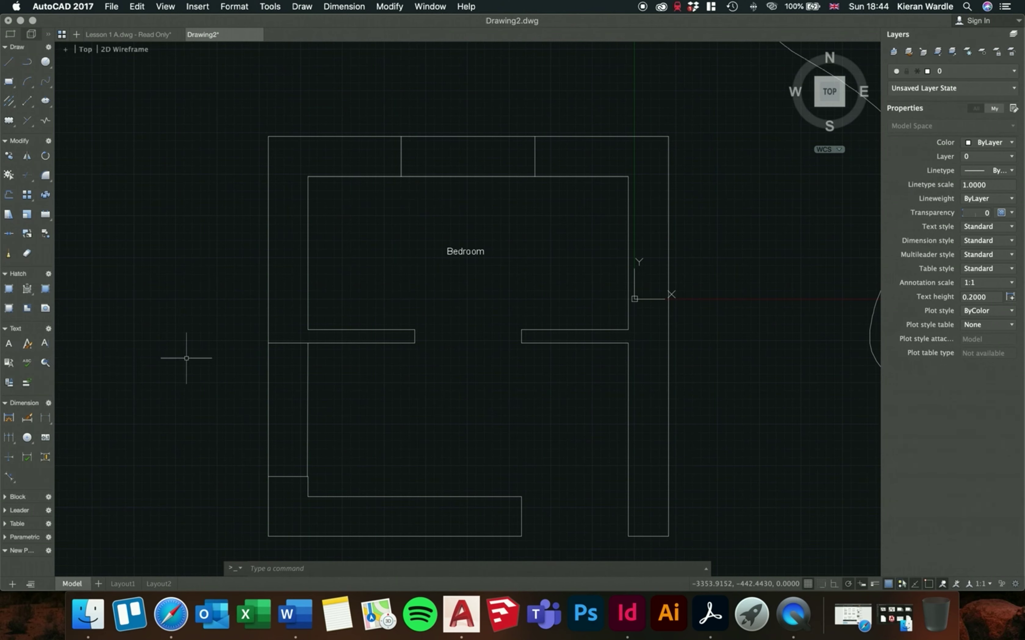
Create a multiline text box in the lower room with text height 50
click(11, 344)
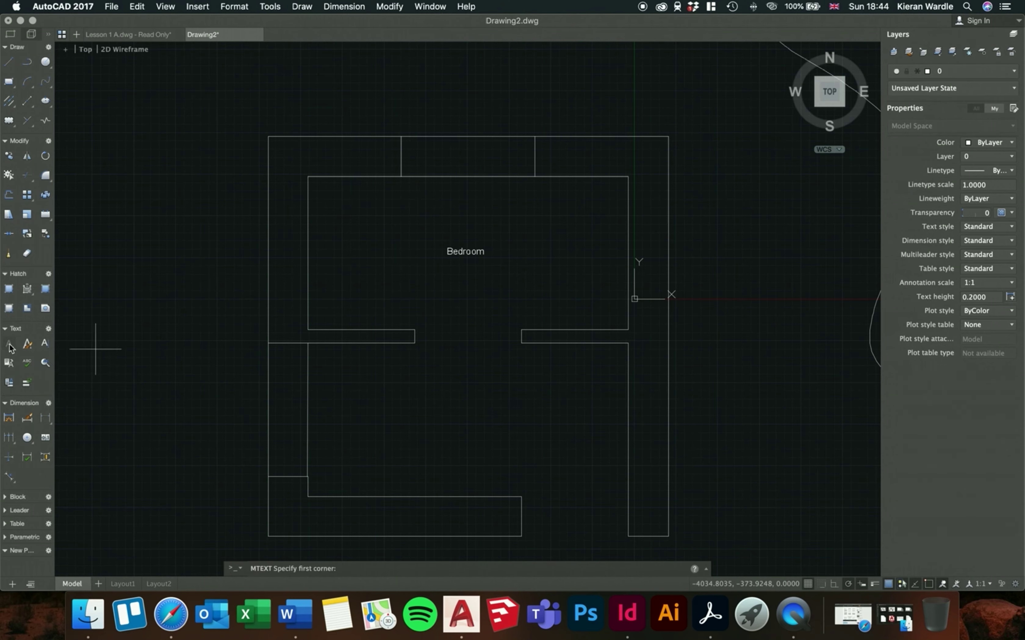
click(325, 359)
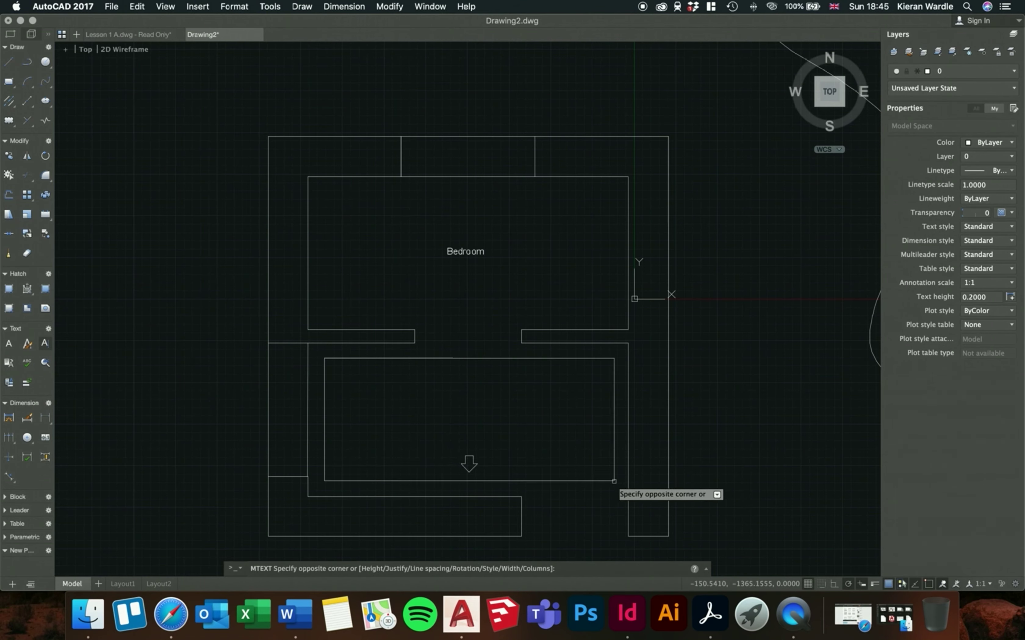
click(616, 485)
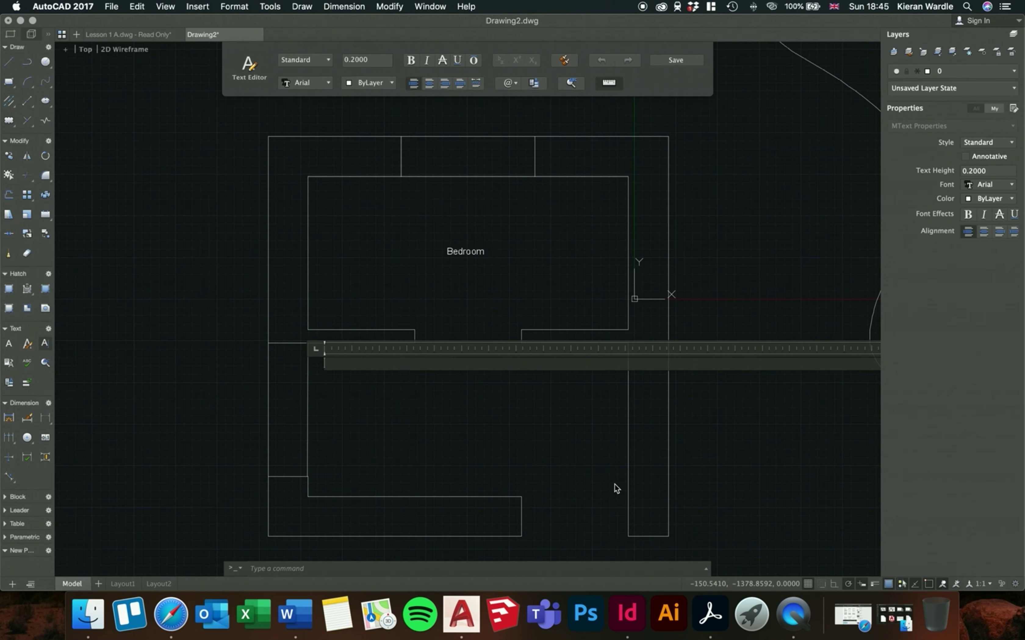
click(365, 60)
drag(377, 61, 335, 59)
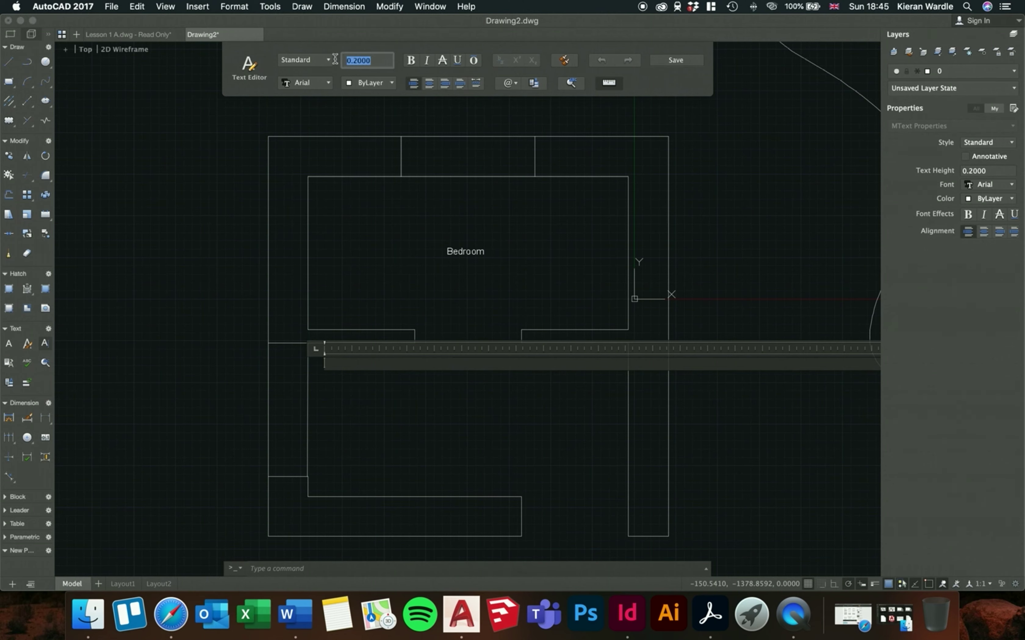
text(50)
key(Return)
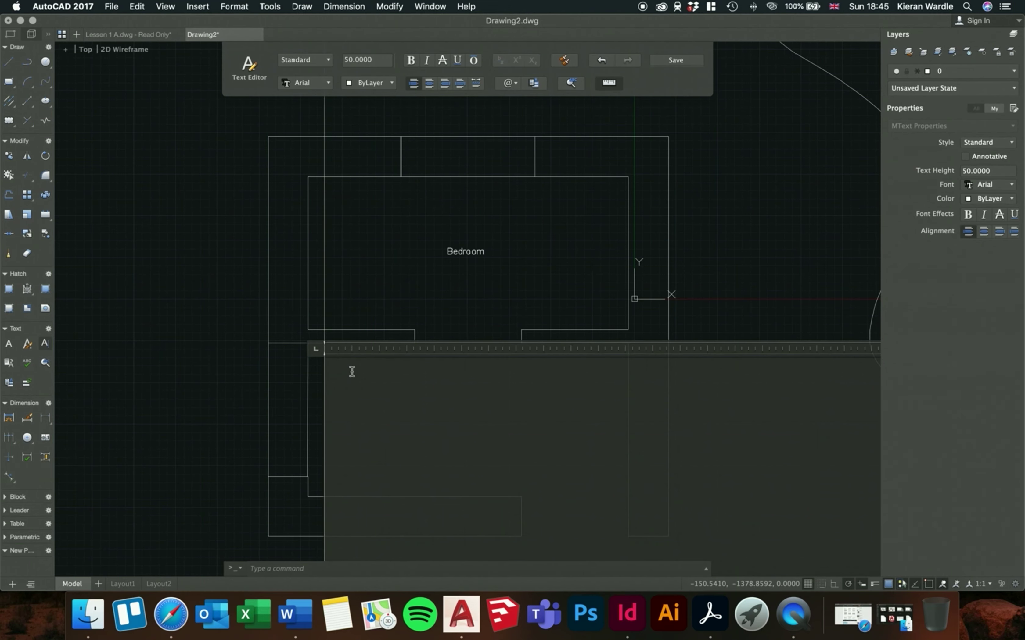
Commit the Entrance text, zoom back to the floor plan, and select the Entrance label
scroll(351, 371, up, 5)
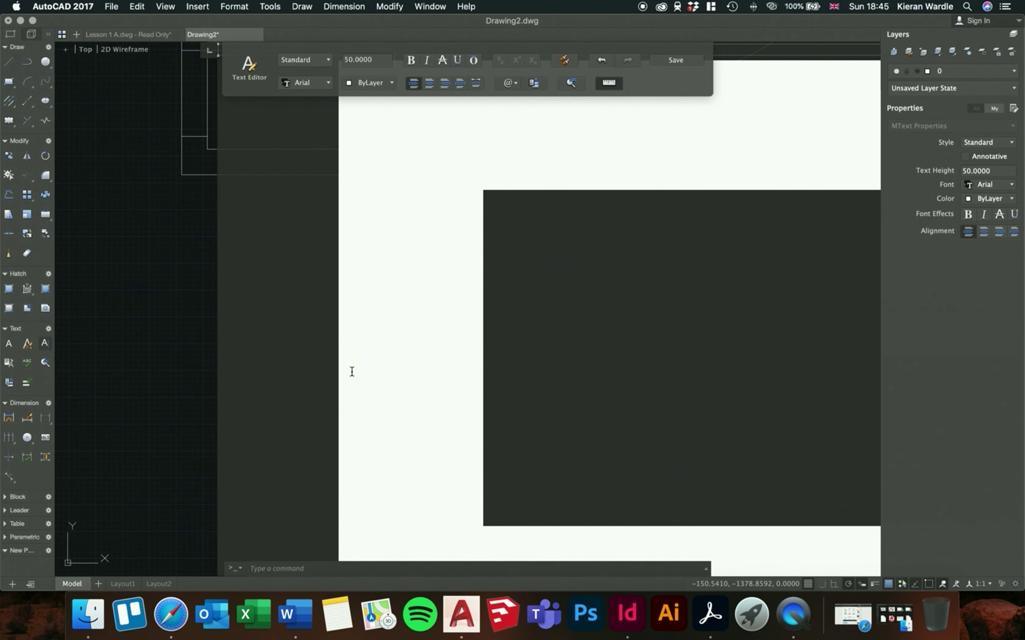
scroll(351, 371, left, 10)
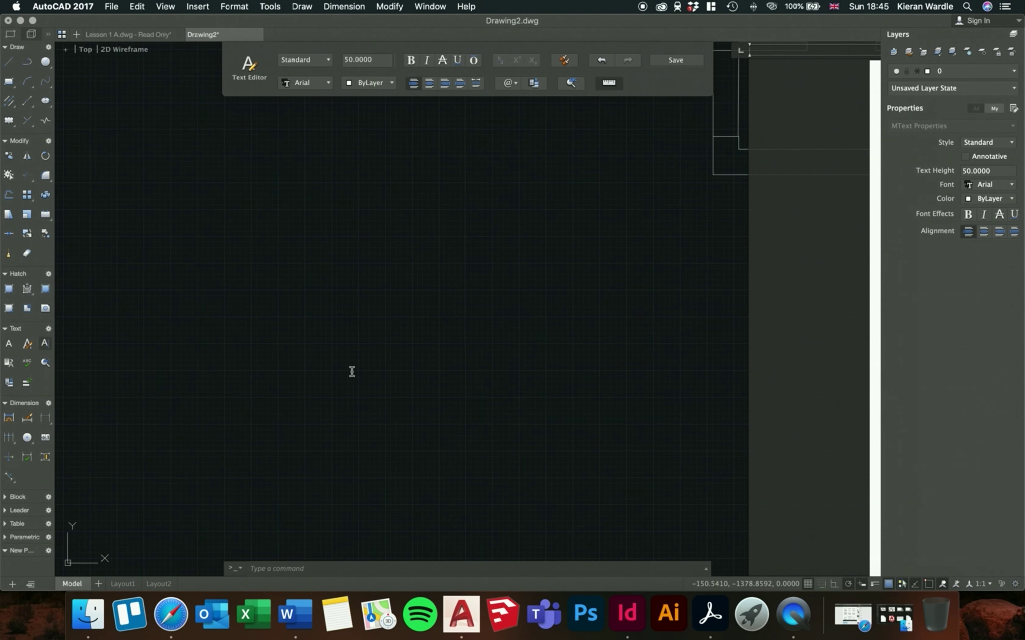
click(446, 322)
scroll(441, 320, down, 10)
scroll(441, 320, left, 2)
scroll(441, 321, up, 3)
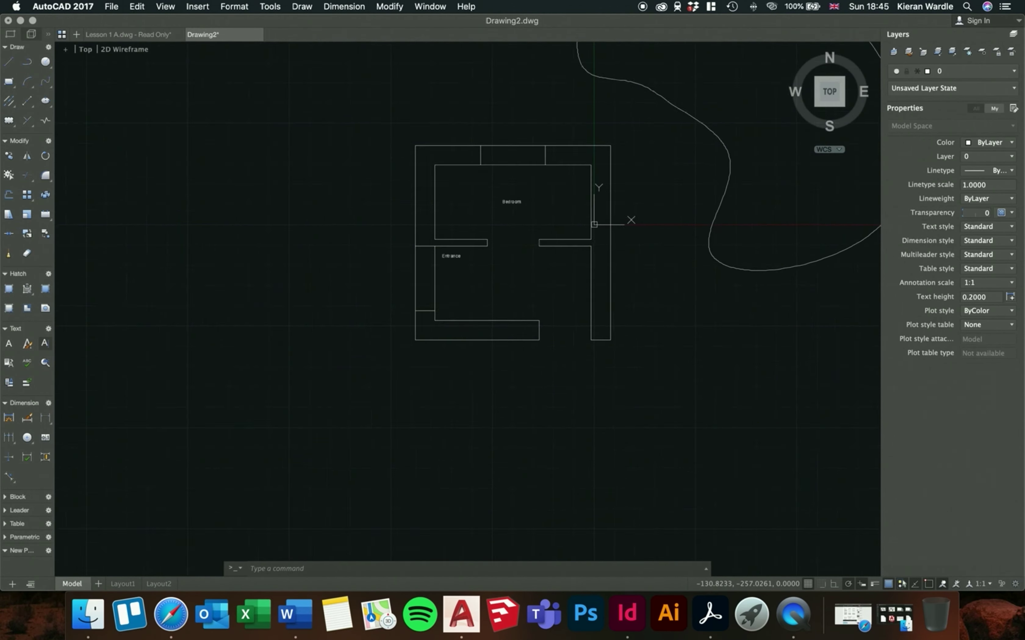
scroll(602, 225, up, 5)
scroll(444, 254, up, 3)
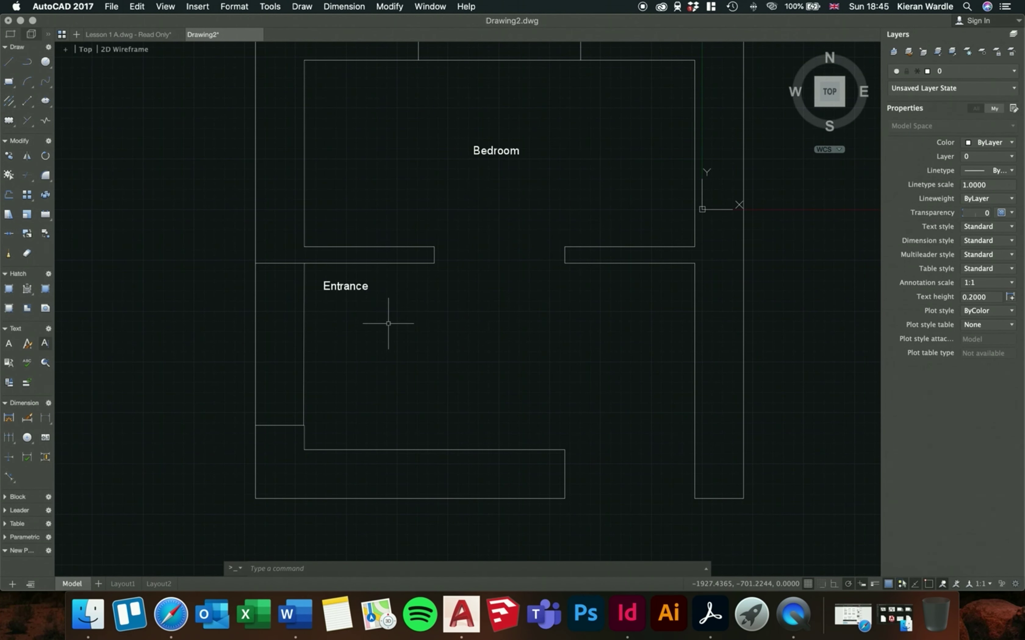
click(423, 193)
click(418, 192)
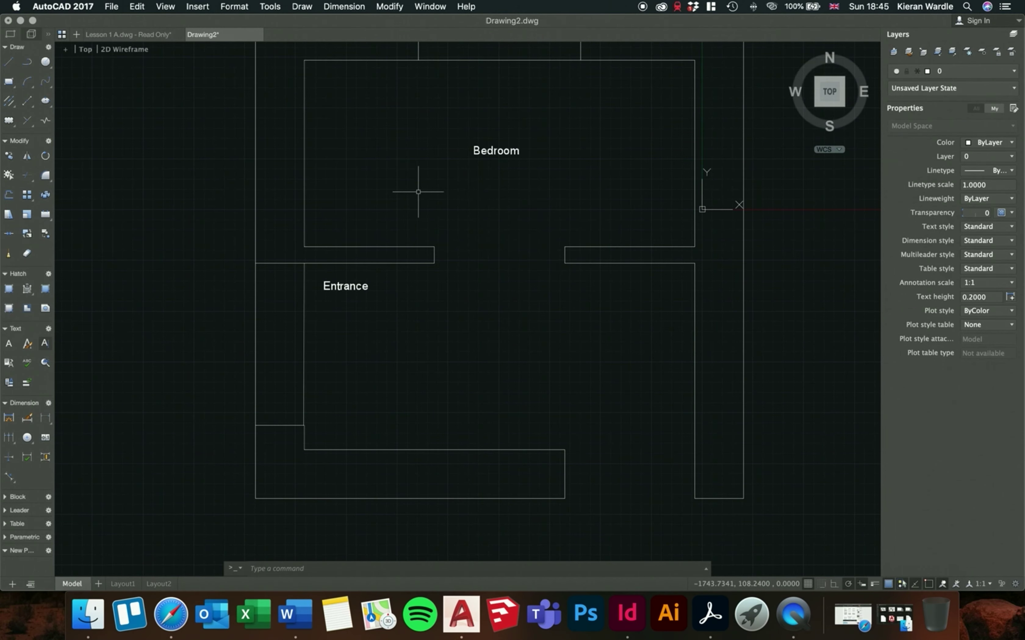
click(352, 286)
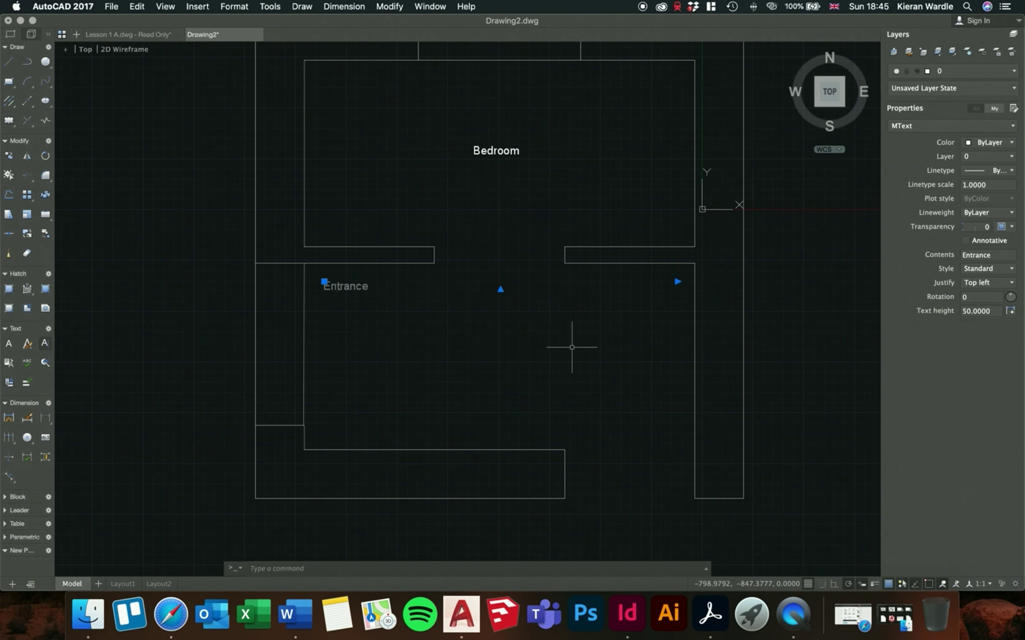
Centre-align the Entrance text within its text box
double_click(355, 288)
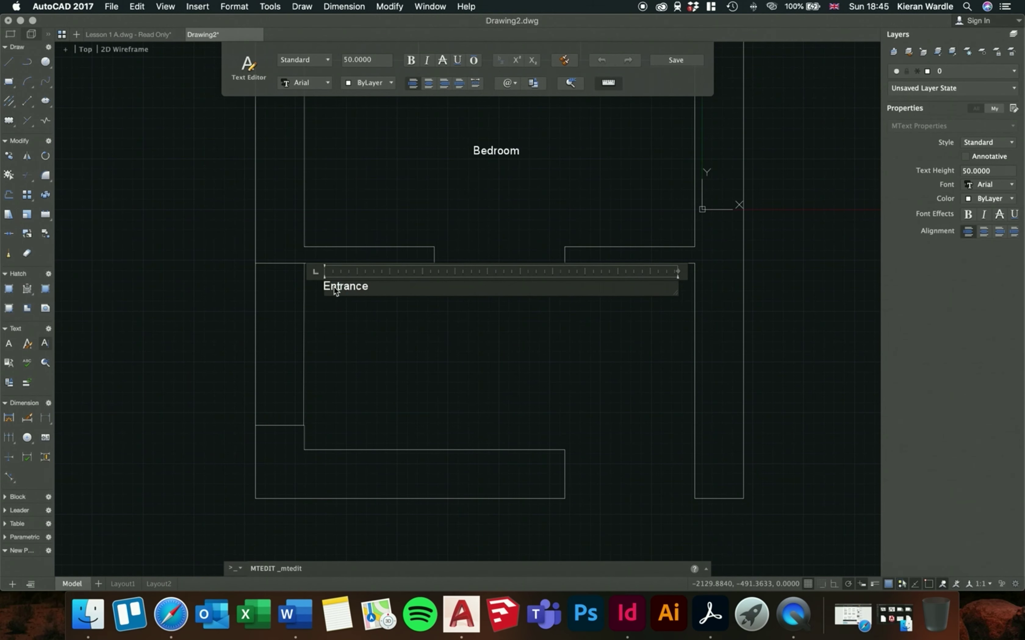
click(435, 84)
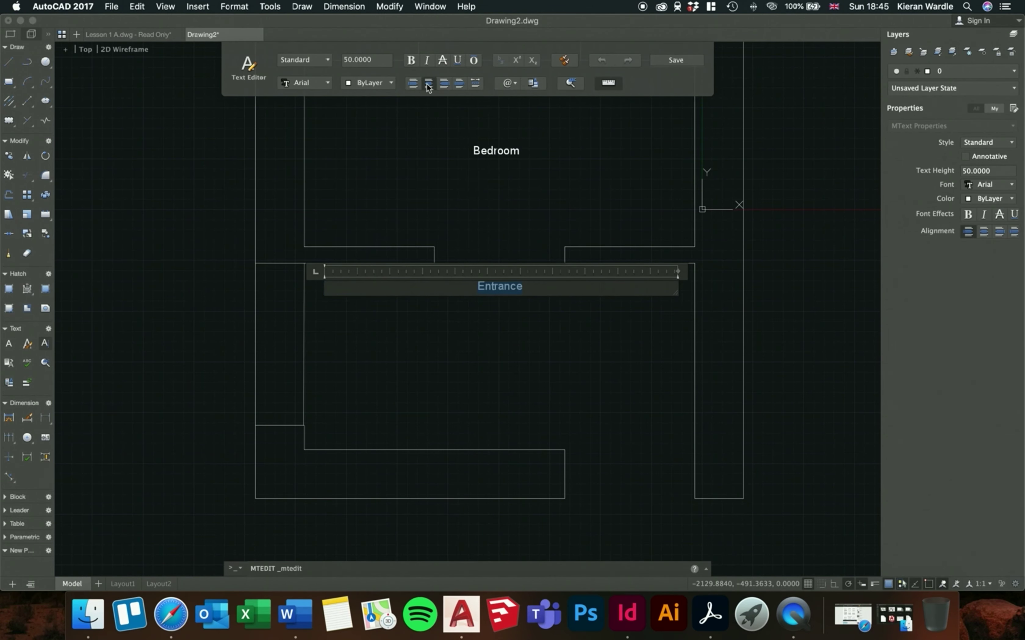
click(443, 83)
click(428, 84)
click(413, 84)
click(429, 84)
Choose Helvetica Neue as the Entrance label's font and close the editor
click(312, 83)
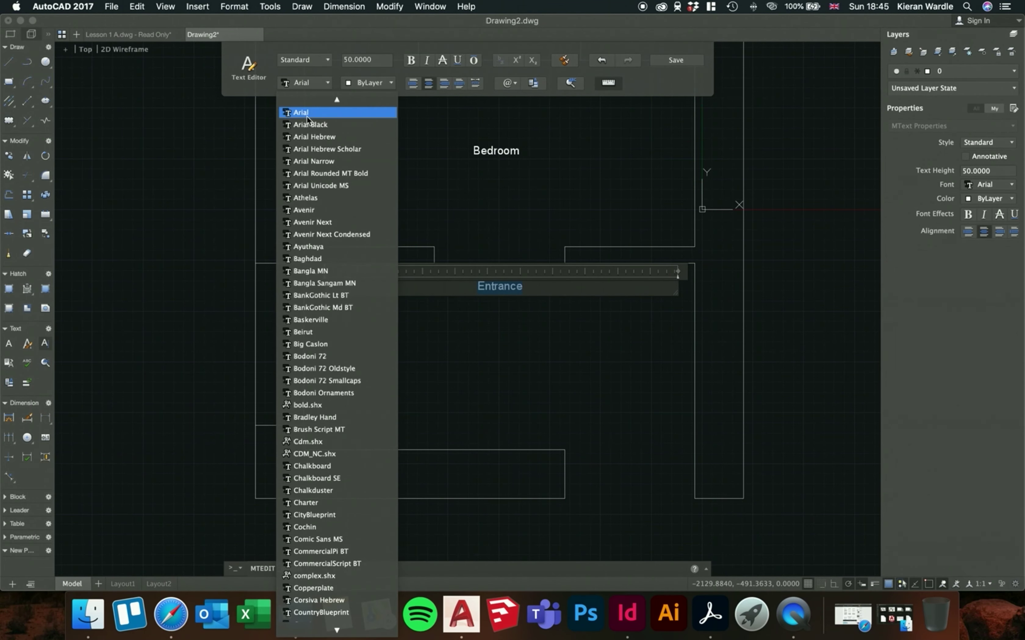
scroll(311, 421, down, 9)
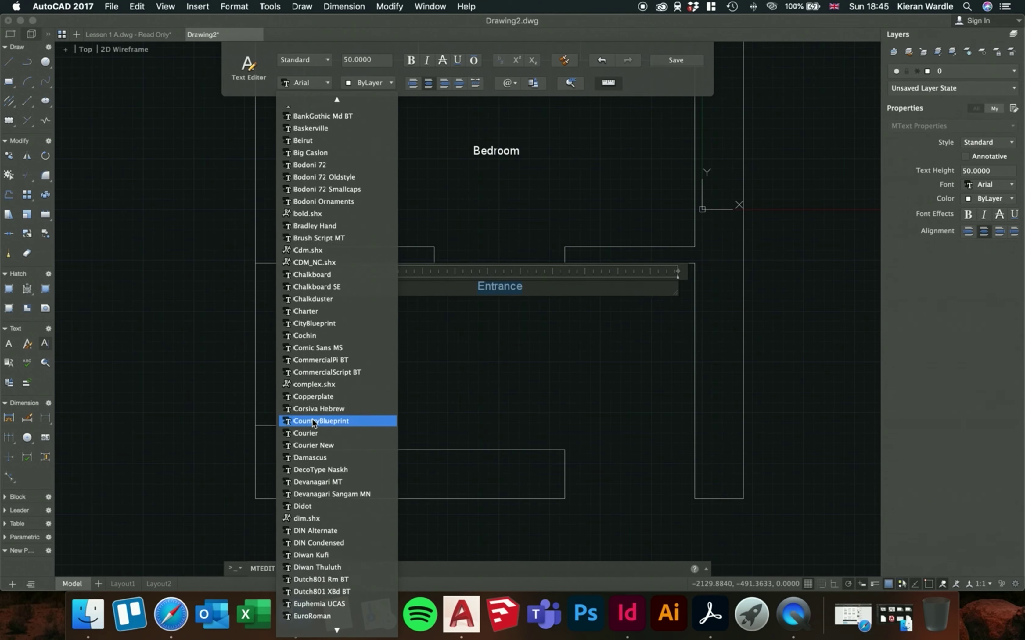
scroll(312, 417, down, 11)
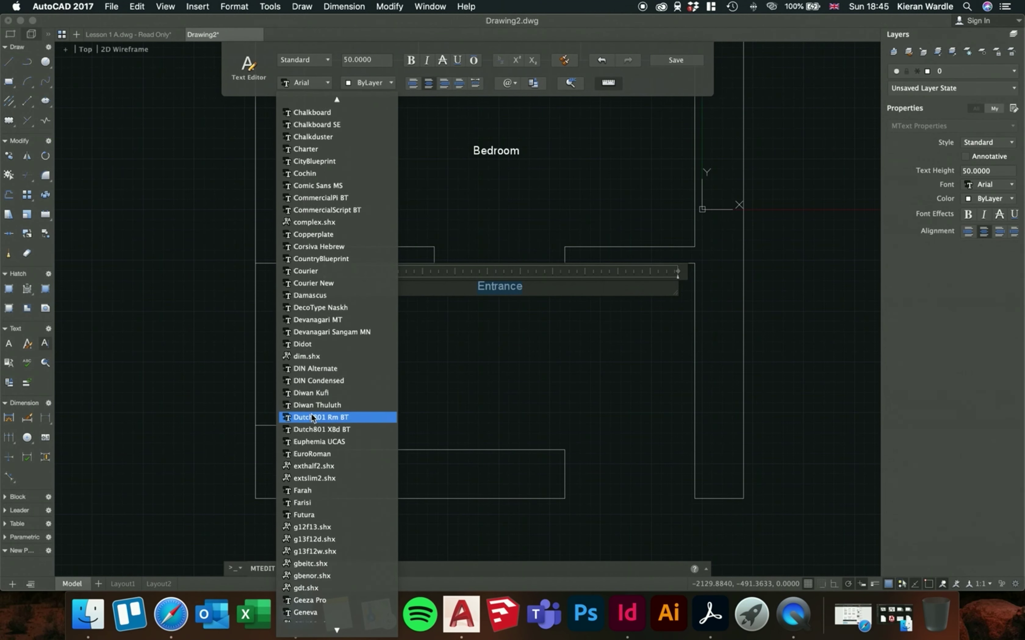
scroll(312, 417, down, 10)
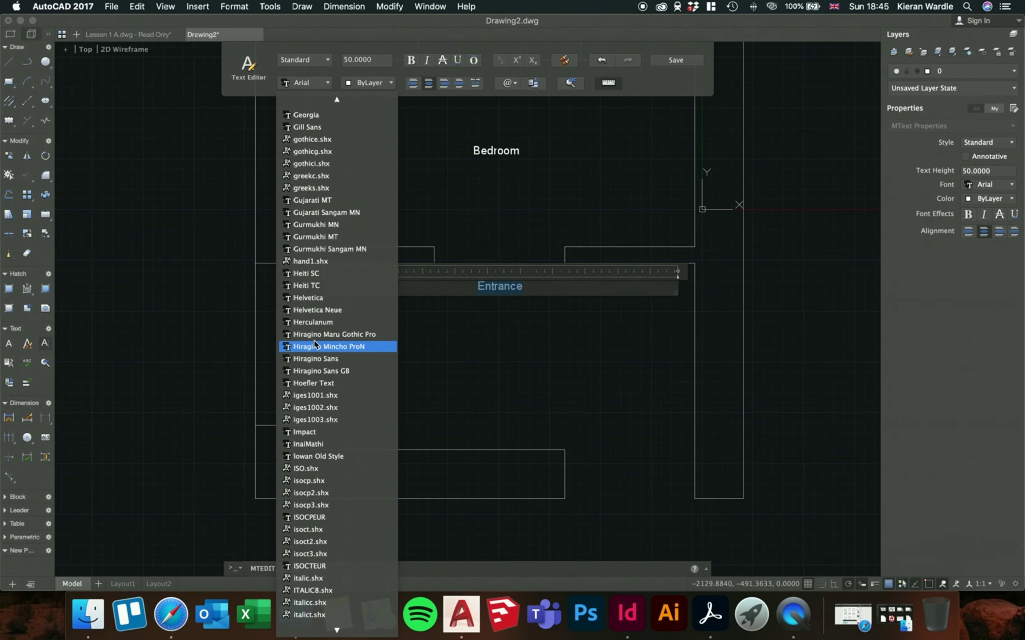
click(322, 311)
click(469, 332)
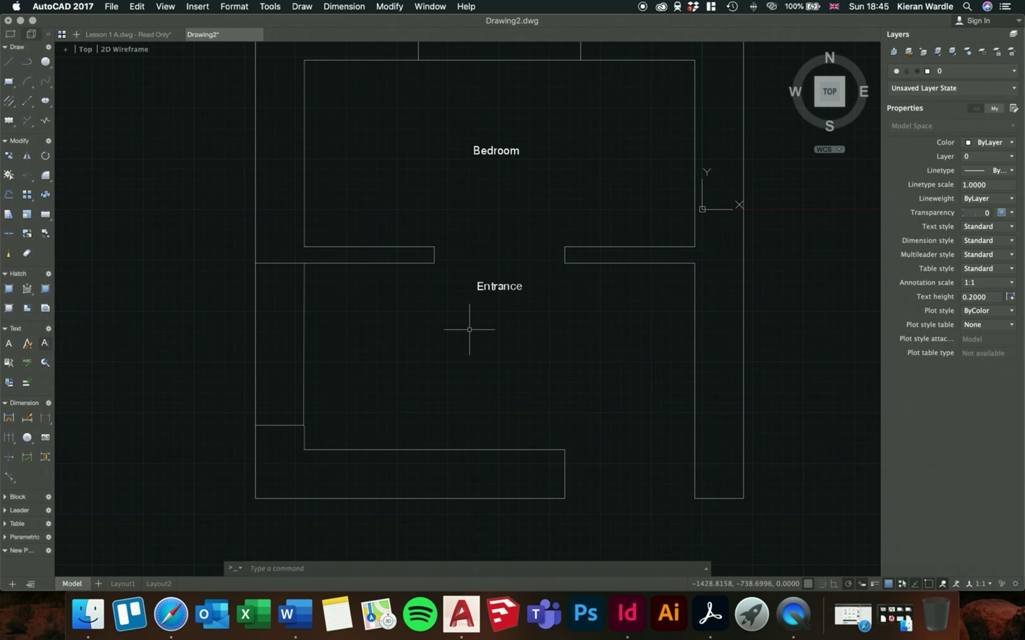
scroll(493, 287, up, 9)
Move the Entrance label down toward the middle of the lower room
scroll(493, 287, down, 9)
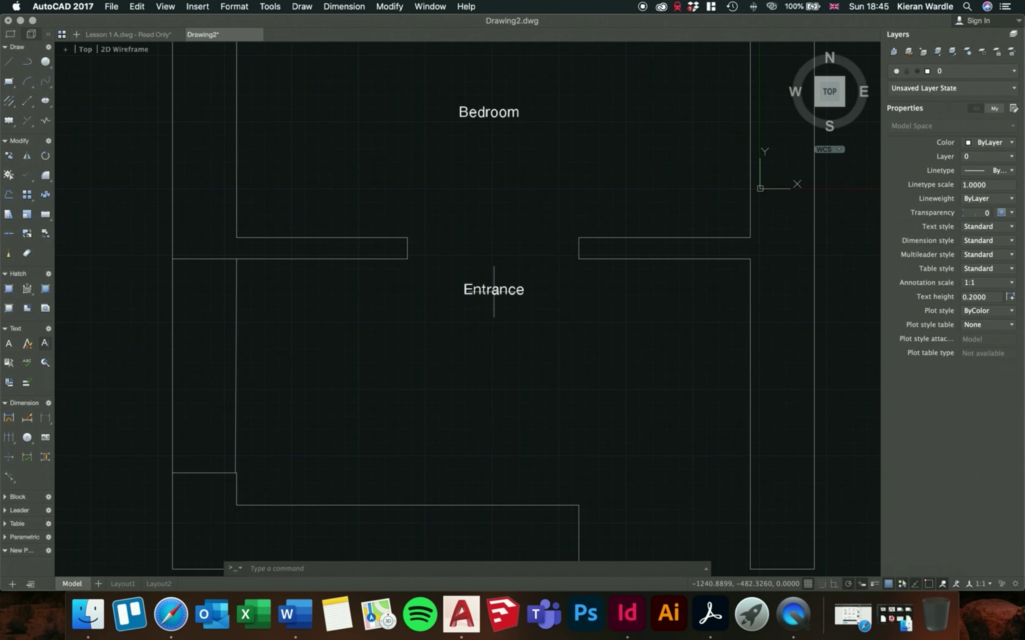
click(502, 293)
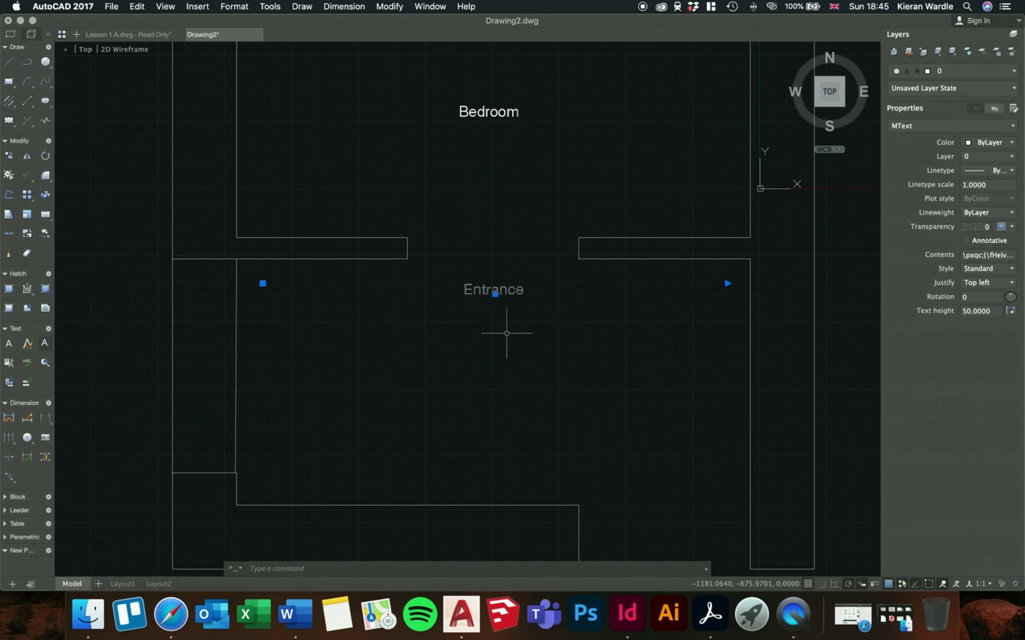
scroll(507, 333, down, 3)
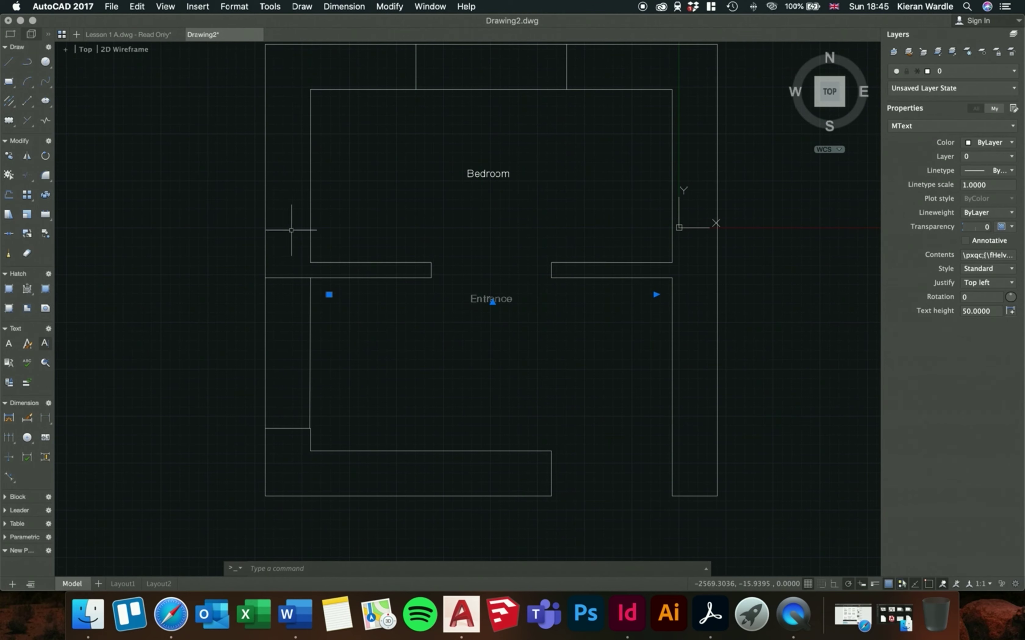
text(m)
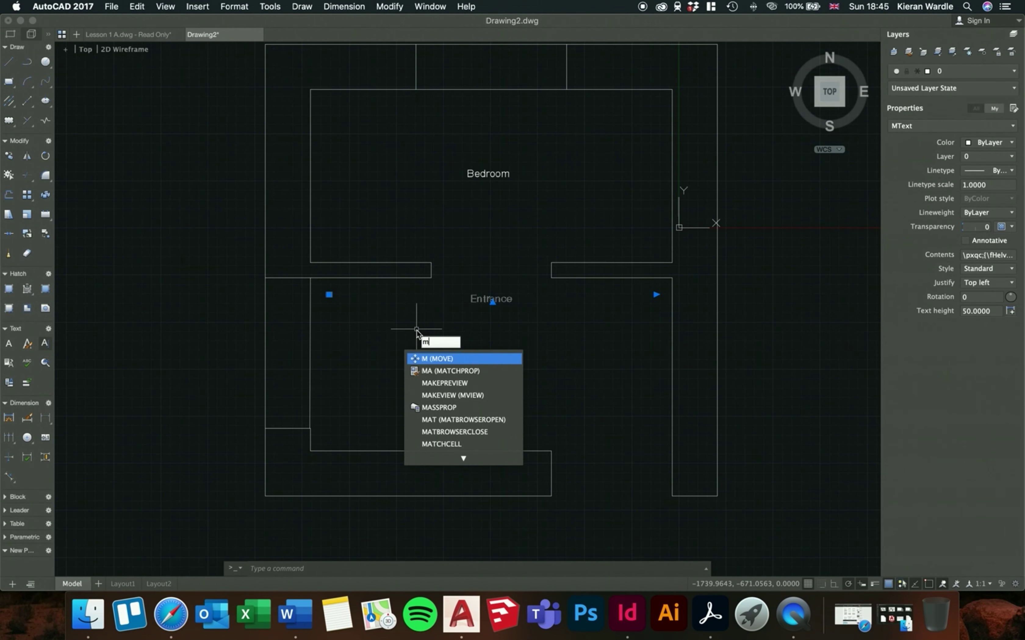
key(Return)
click(591, 361)
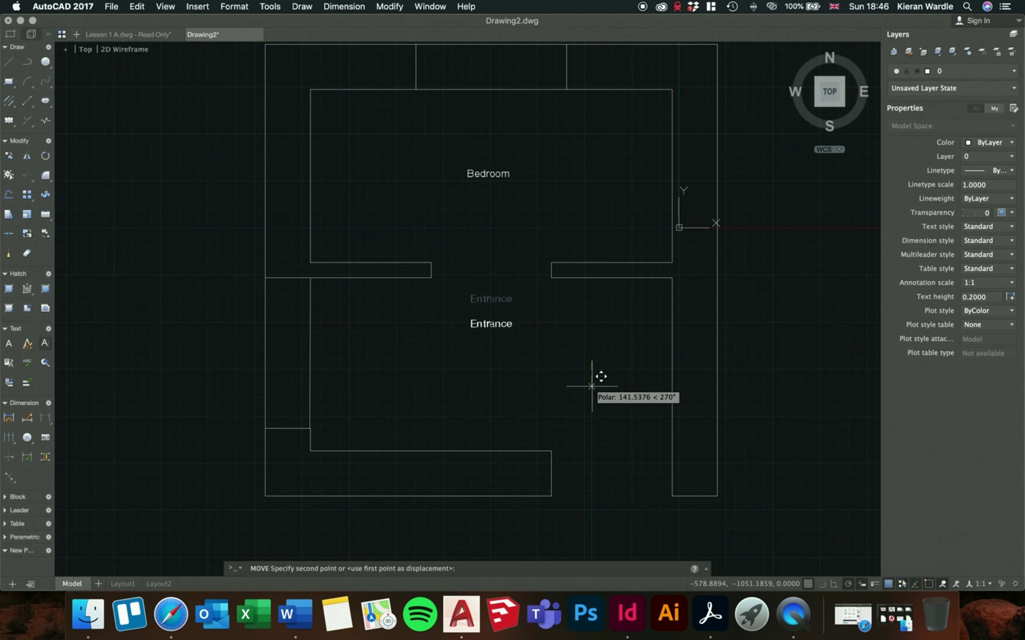
click(596, 417)
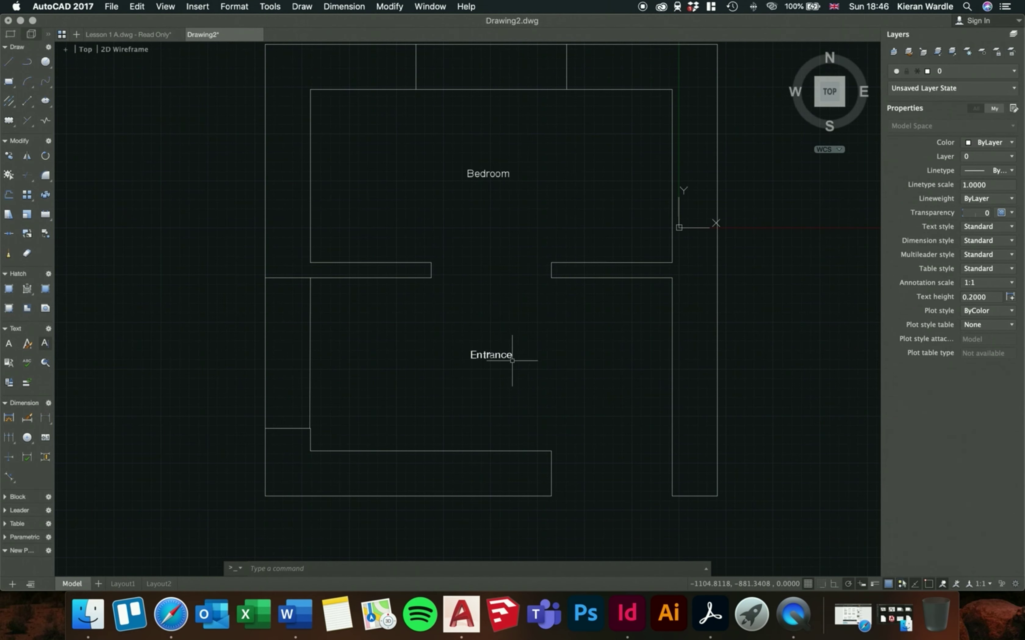
Select both Entrance and Bedroom labels and move them left together
click(565, 413)
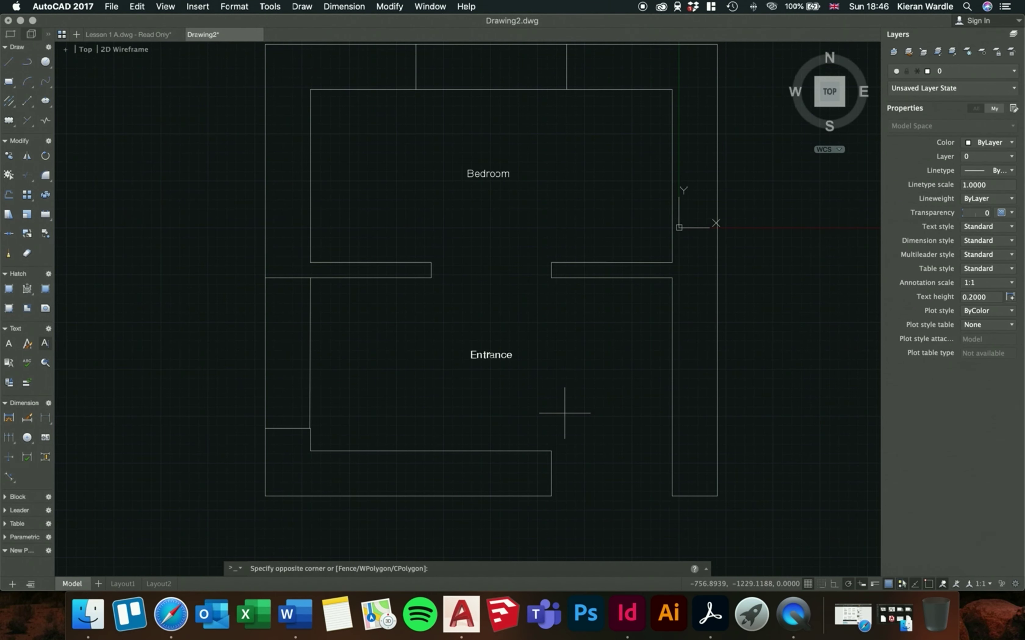
click(495, 346)
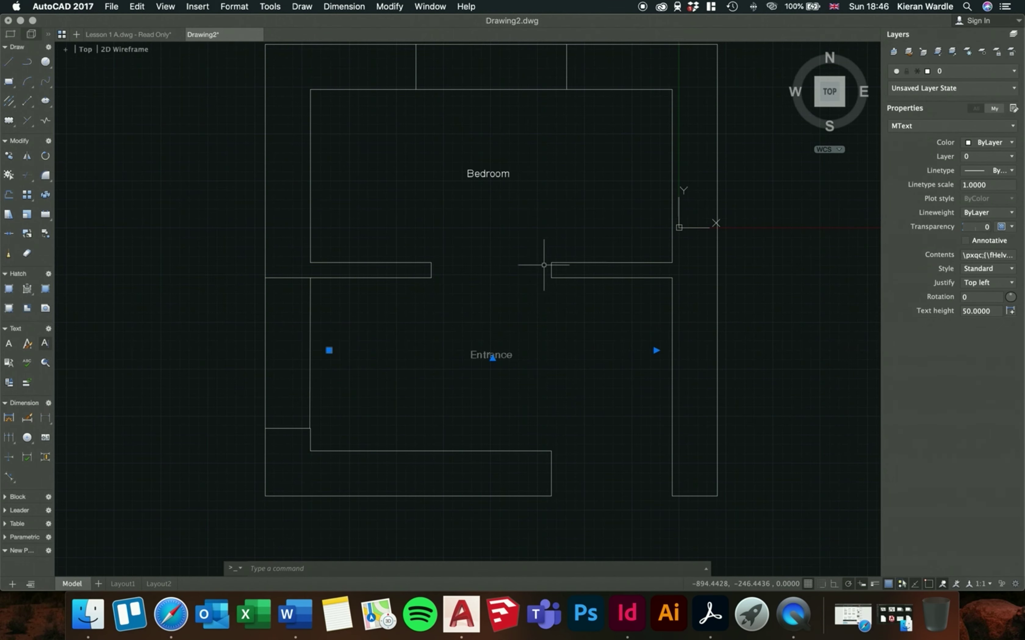
click(545, 208)
click(500, 151)
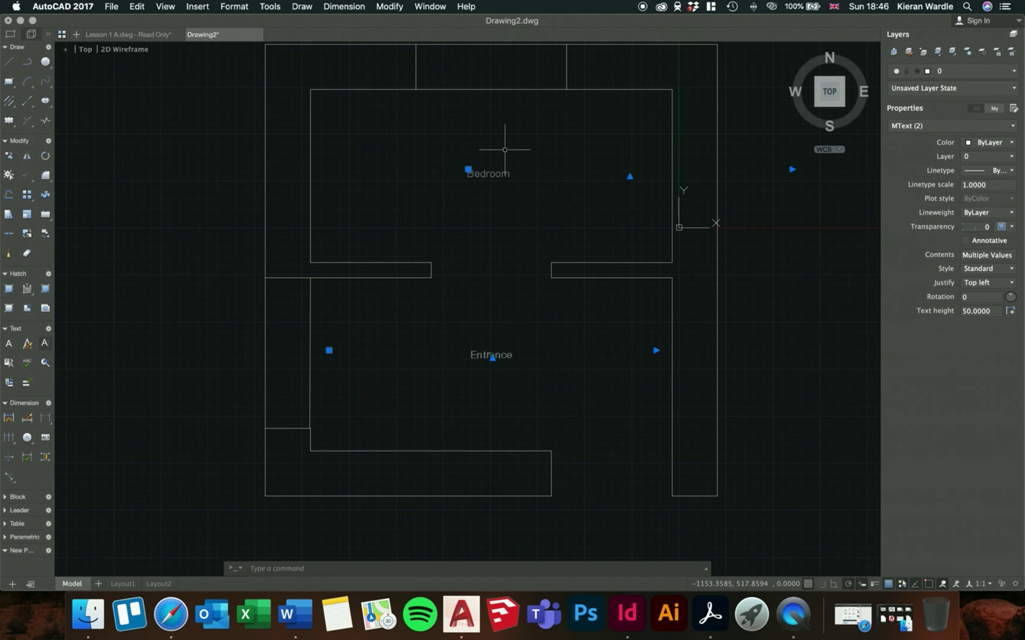
text(m)
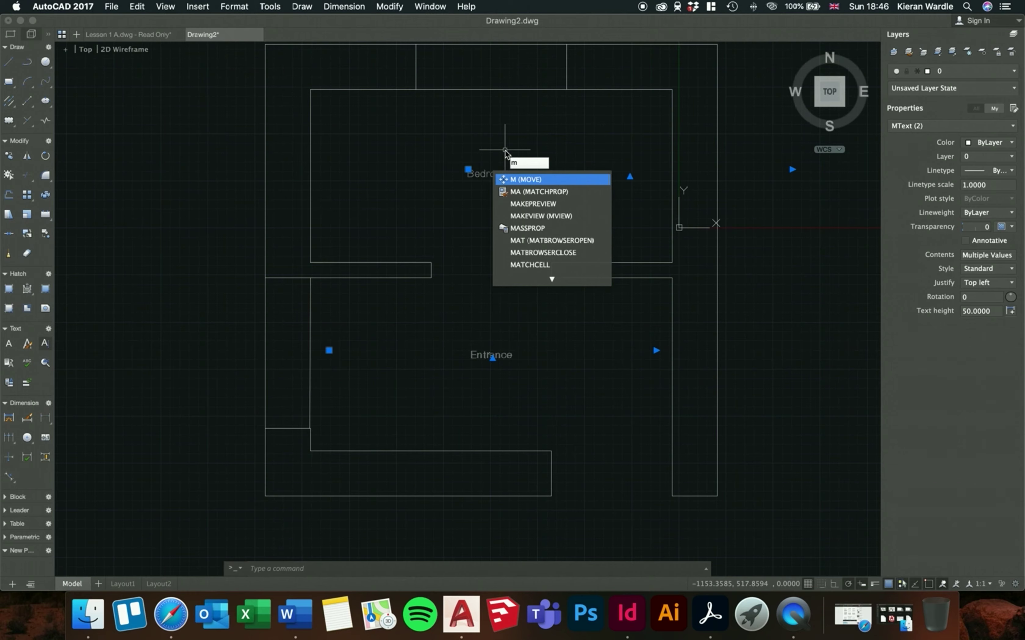
key(Return)
click(570, 147)
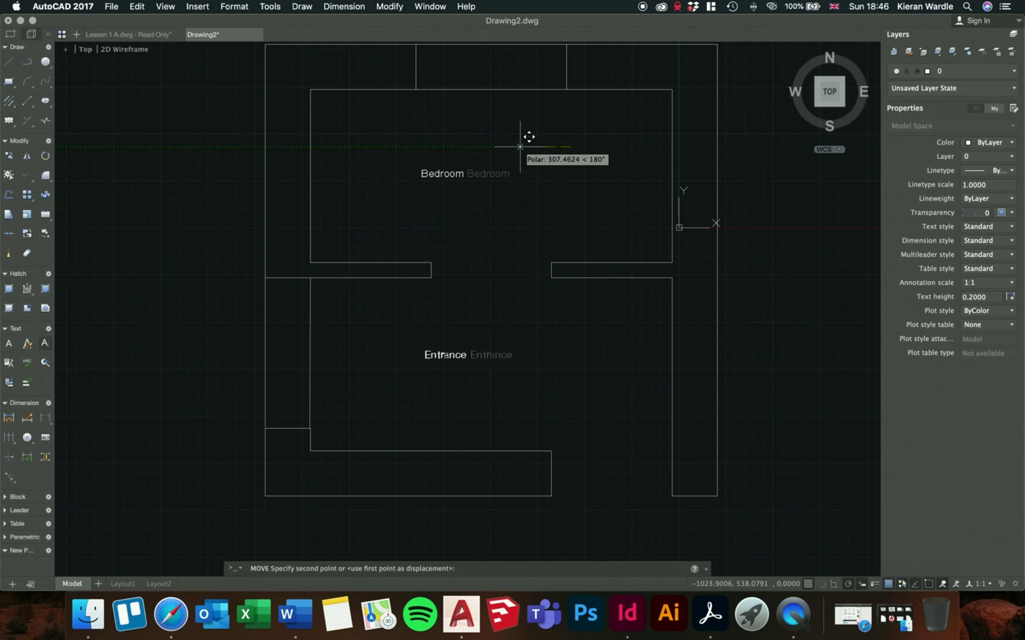
click(466, 147)
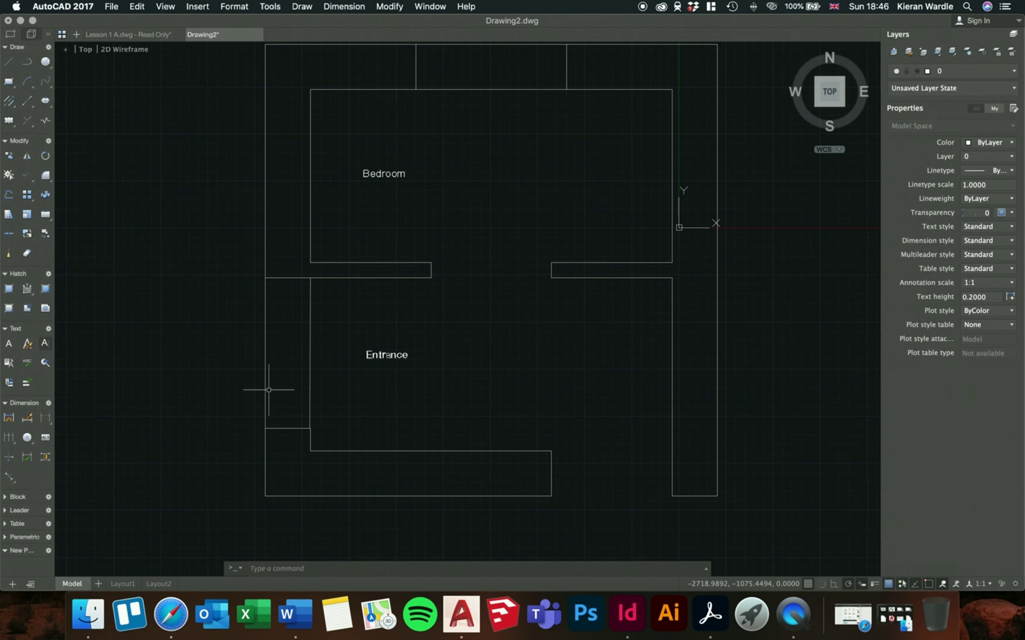
Zoom to extents (Z, E) so the whole floor plan fits the view
scroll(329, 364, down, 10)
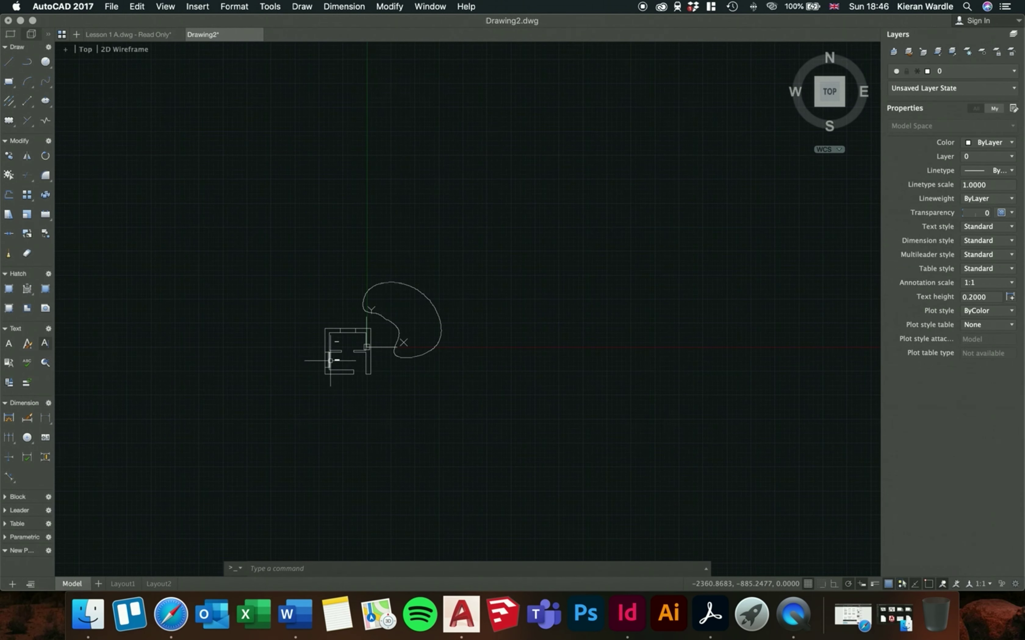
scroll(372, 348, up, 5)
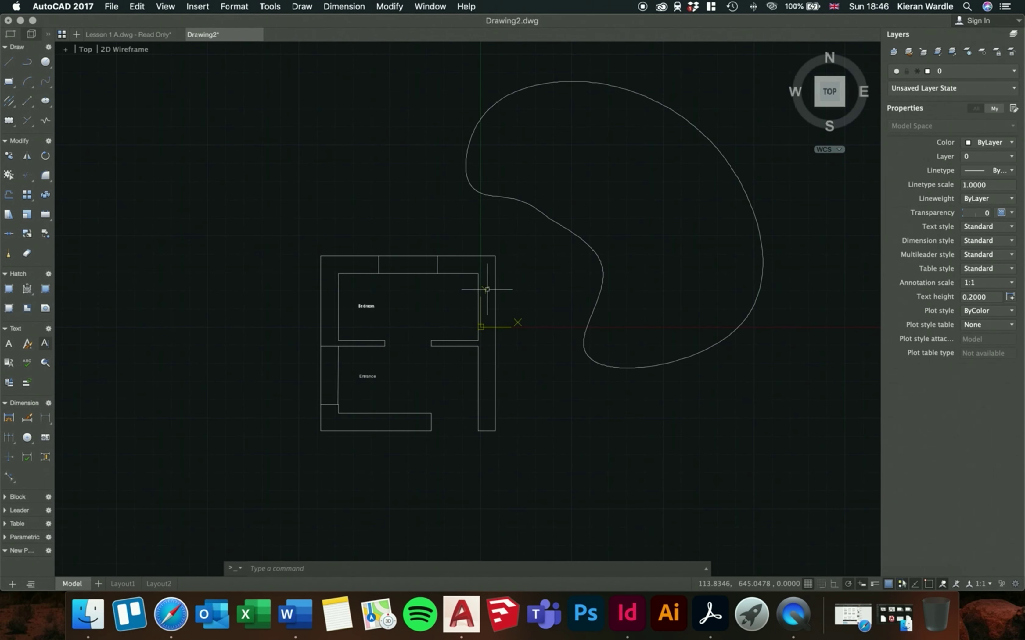
text(z)
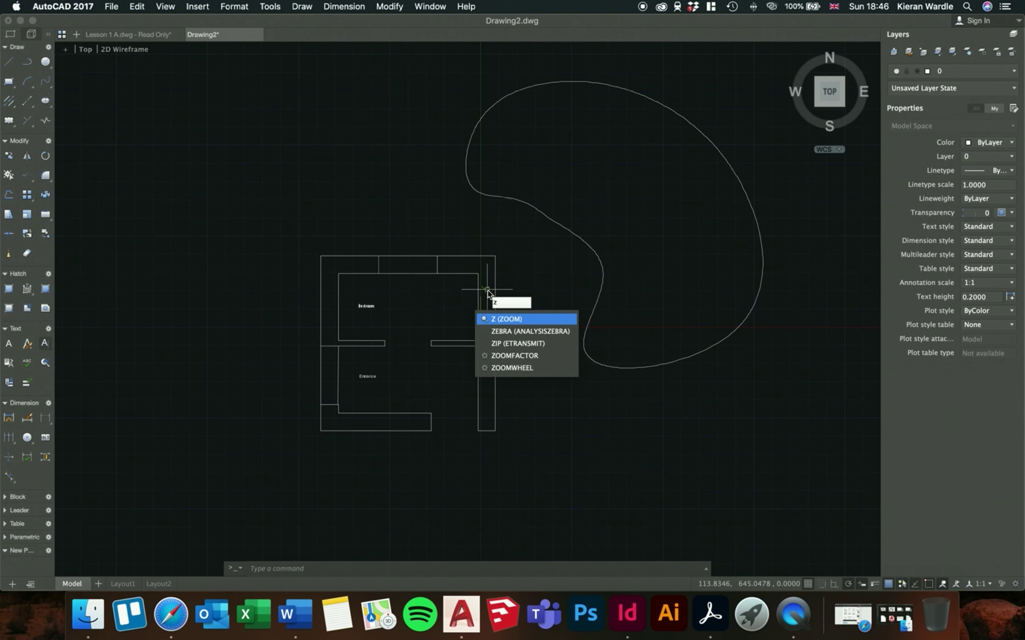
key(Return)
text(e)
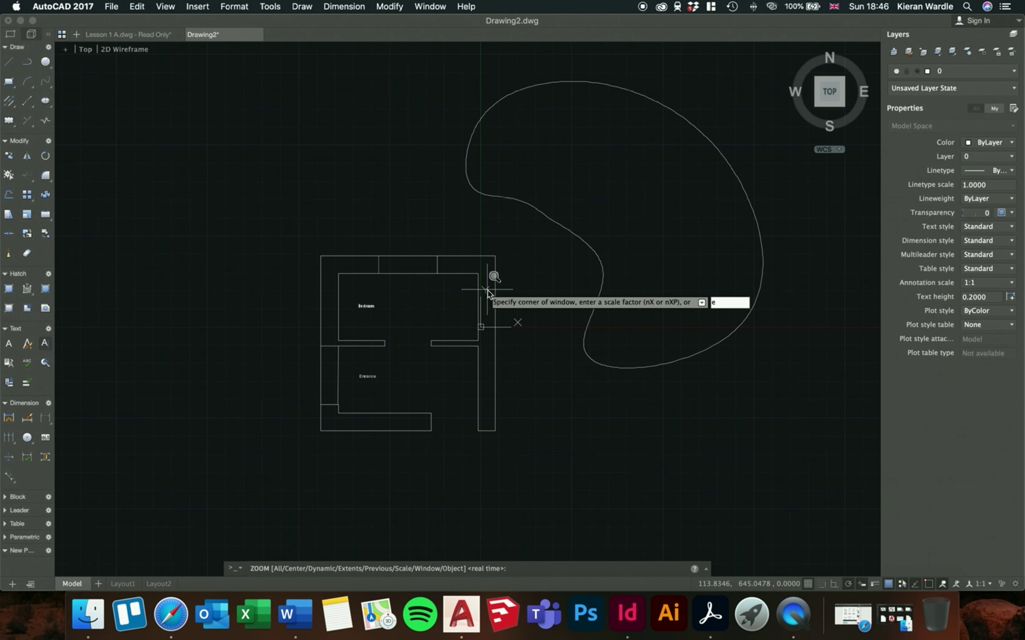
key(Return)
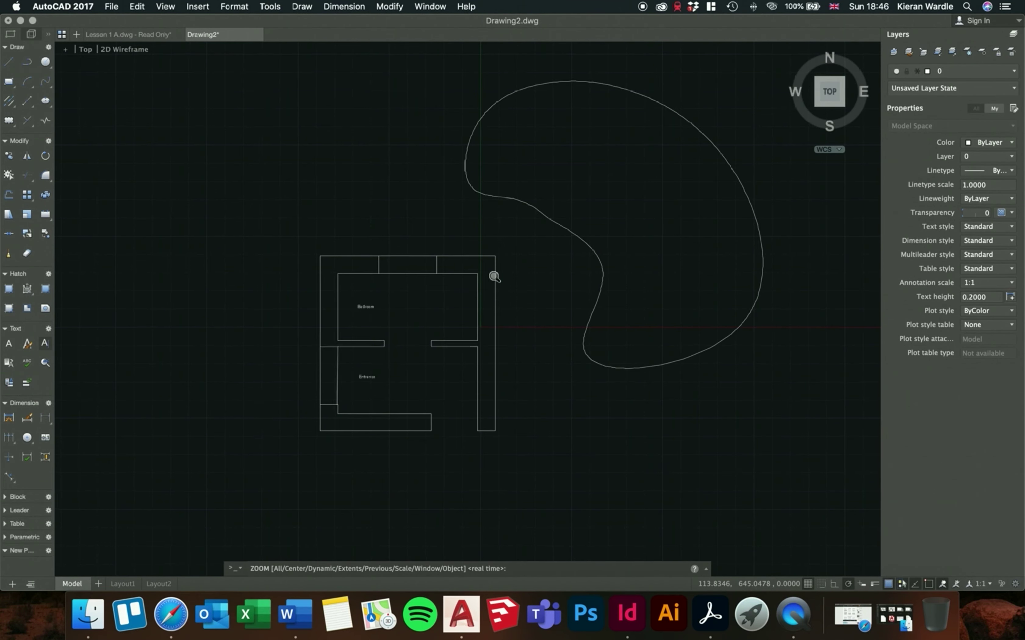
Turn on annotation visibility, then bring the lesson PDF in Acrobat to the front
scroll(487, 290, down, 1)
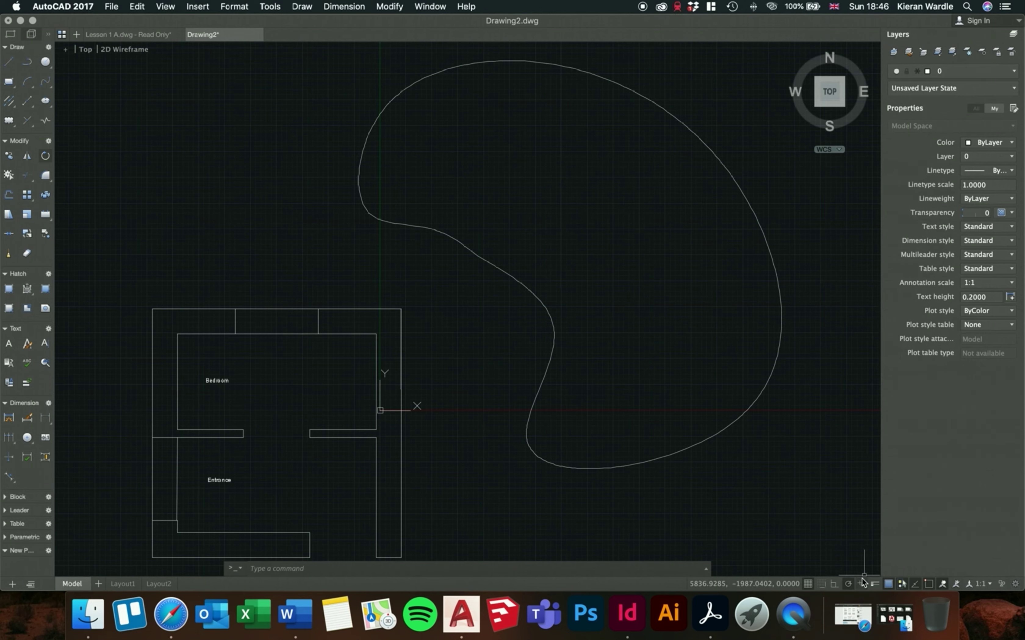
click(942, 584)
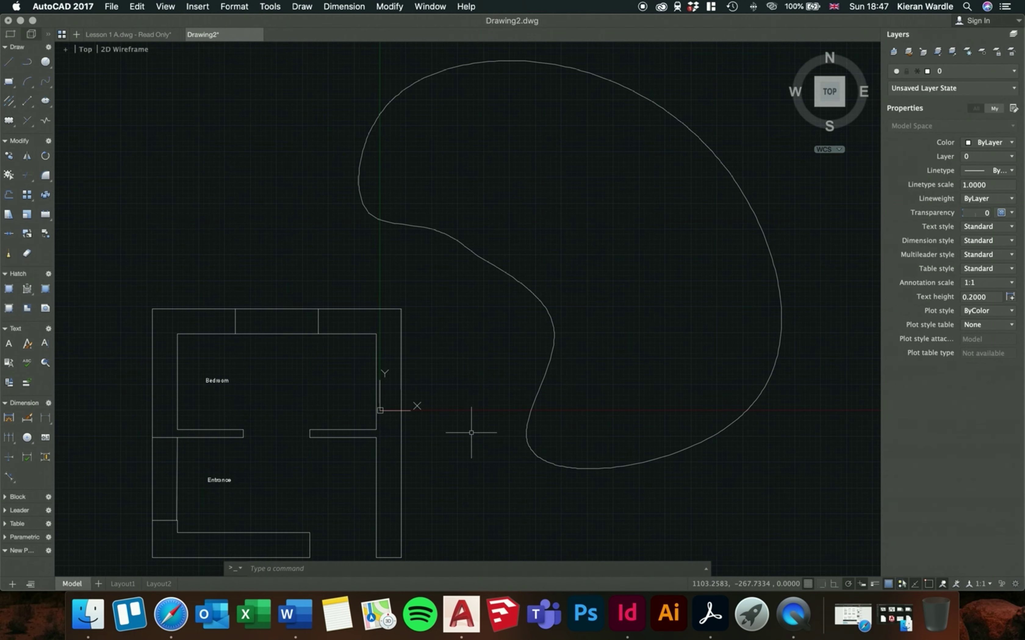
click(714, 624)
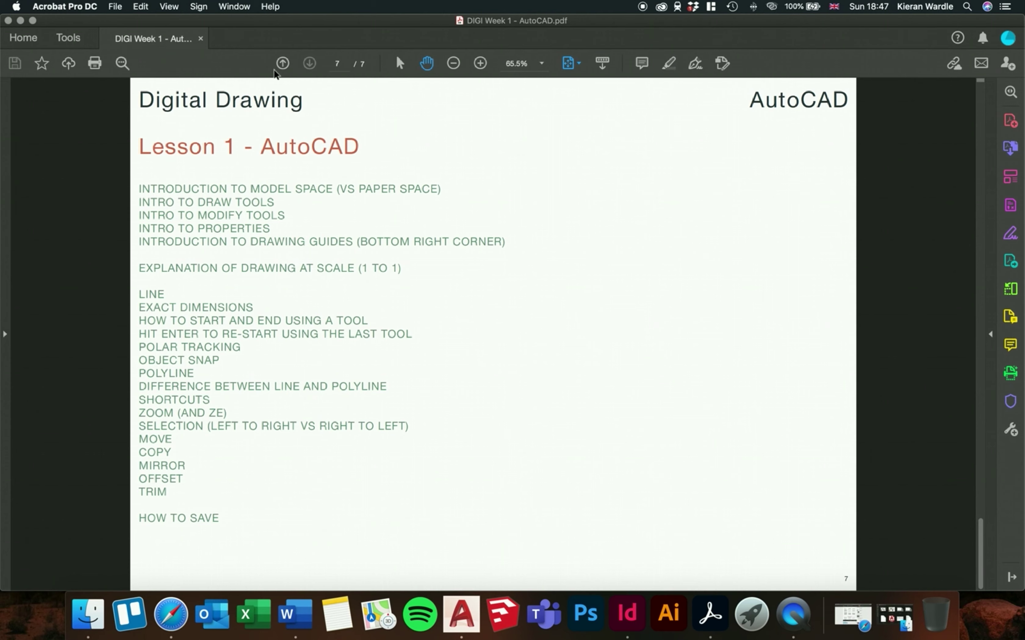
Page back four pages to the lesson outline, then return to the AutoCAD drawing
click(282, 64)
click(281, 63)
click(281, 63)
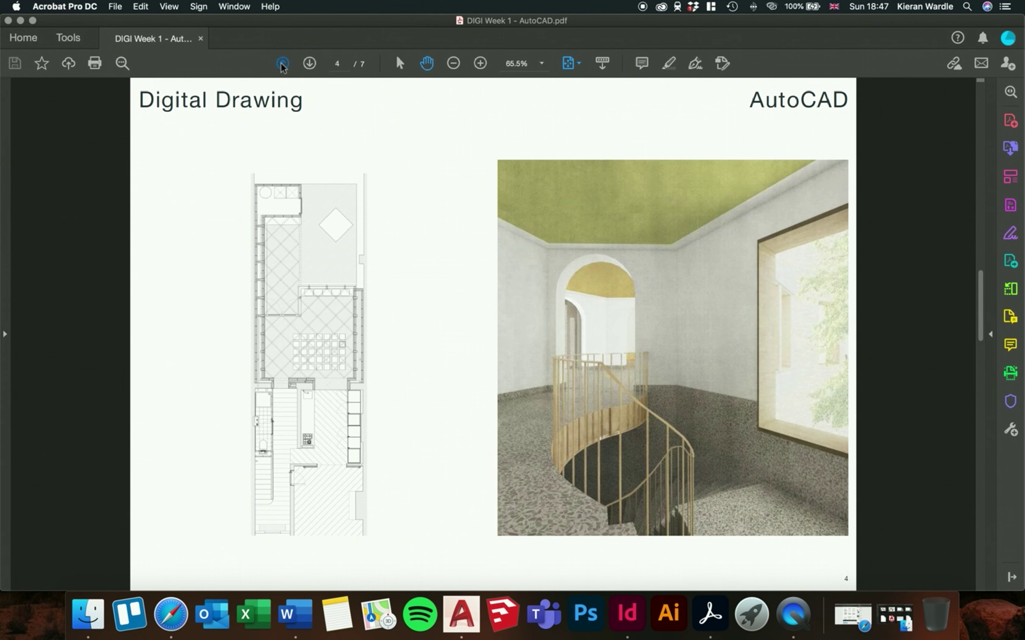
click(282, 64)
click(282, 64)
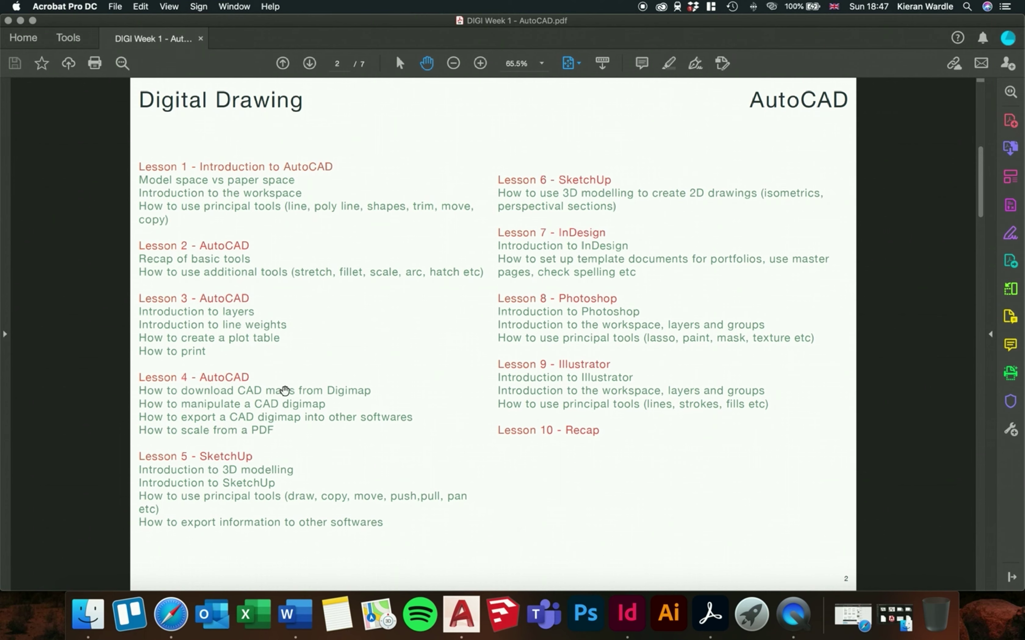
click(474, 610)
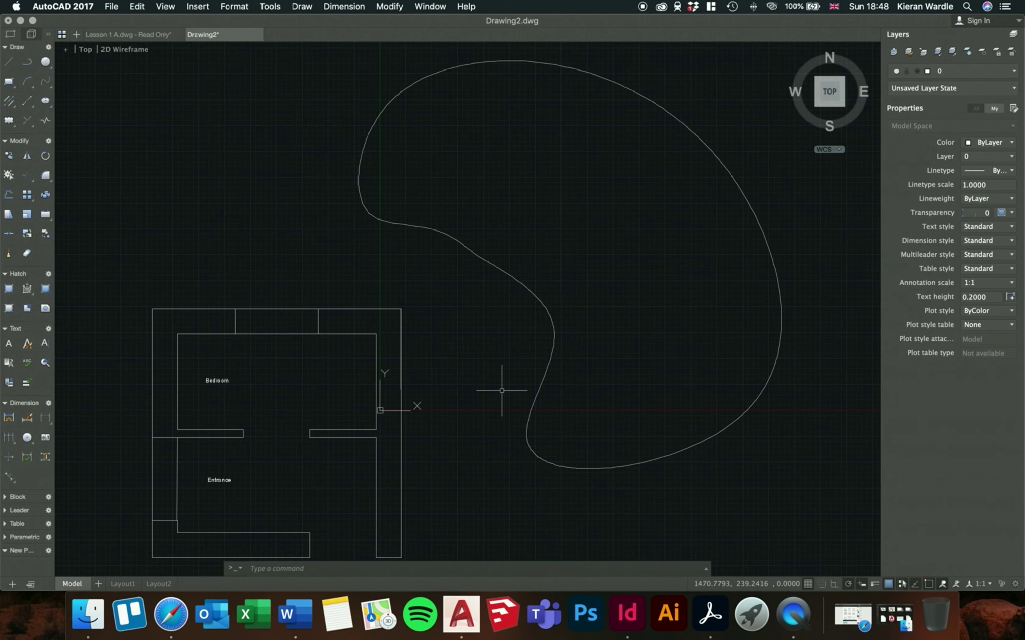
click(213, 380)
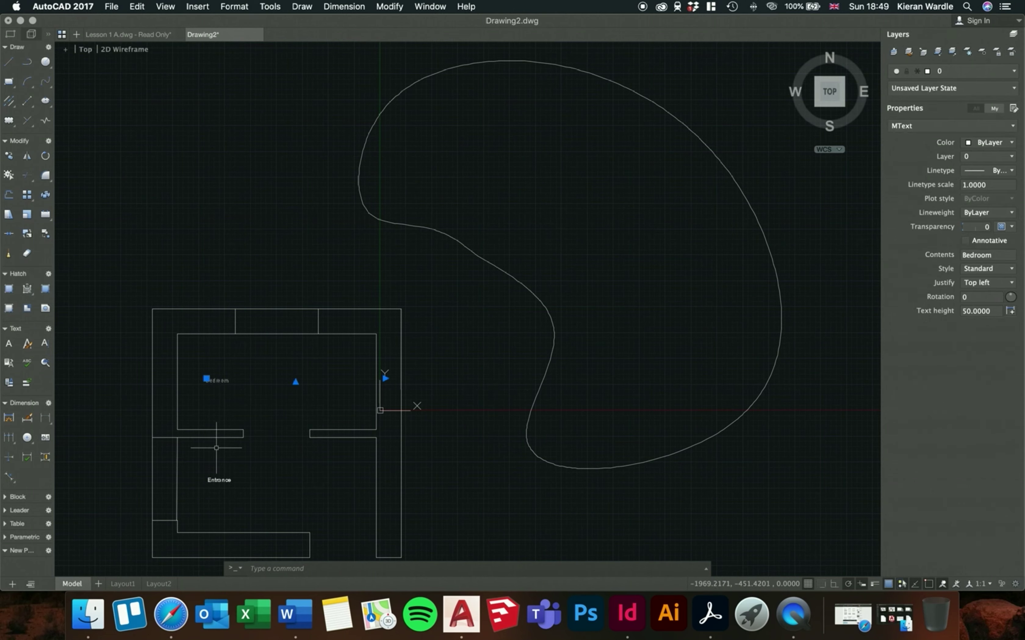
click(216, 483)
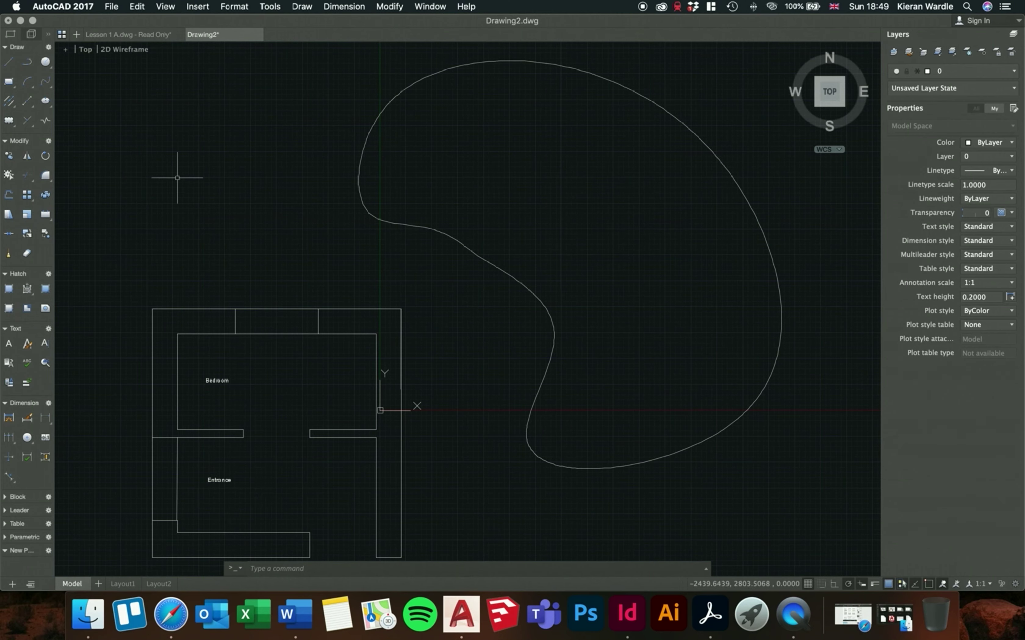
Draw an open U-shaped polyline (PL) above the floor plan and select it
text(pl)
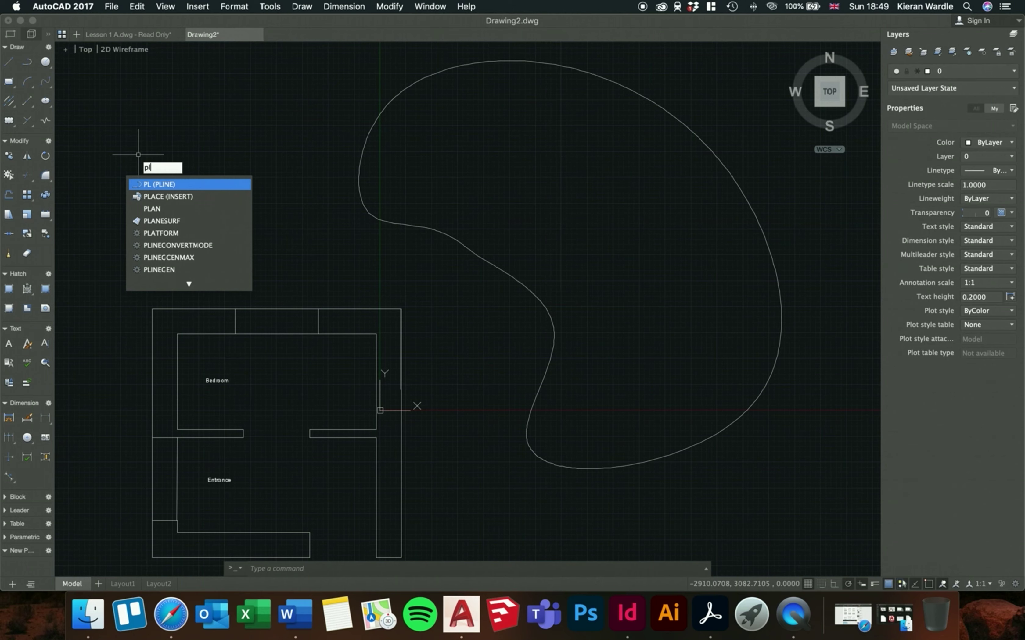
key(Return)
click(138, 155)
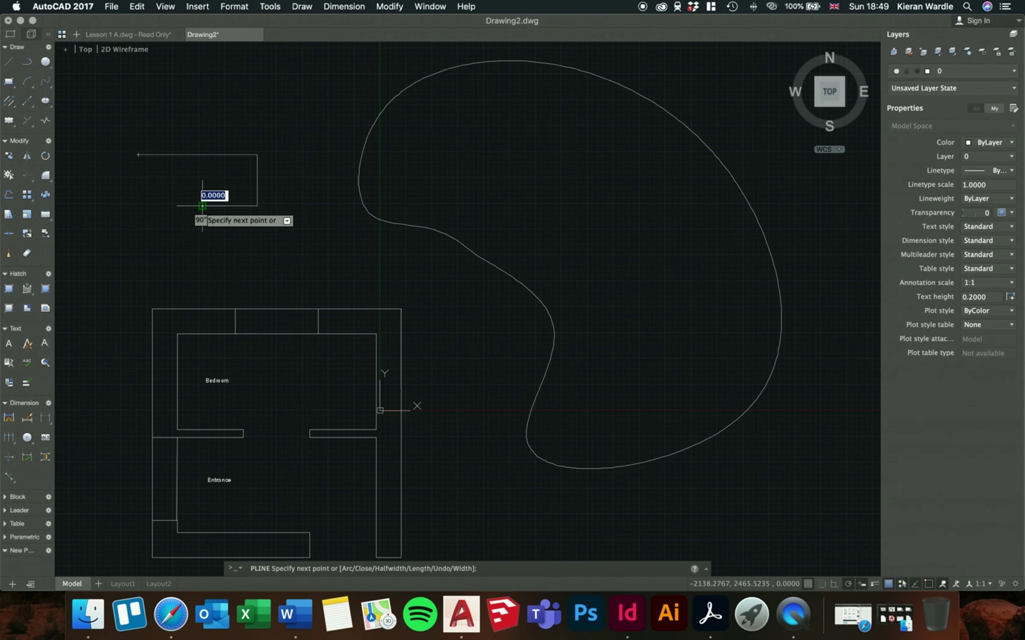
key(Return)
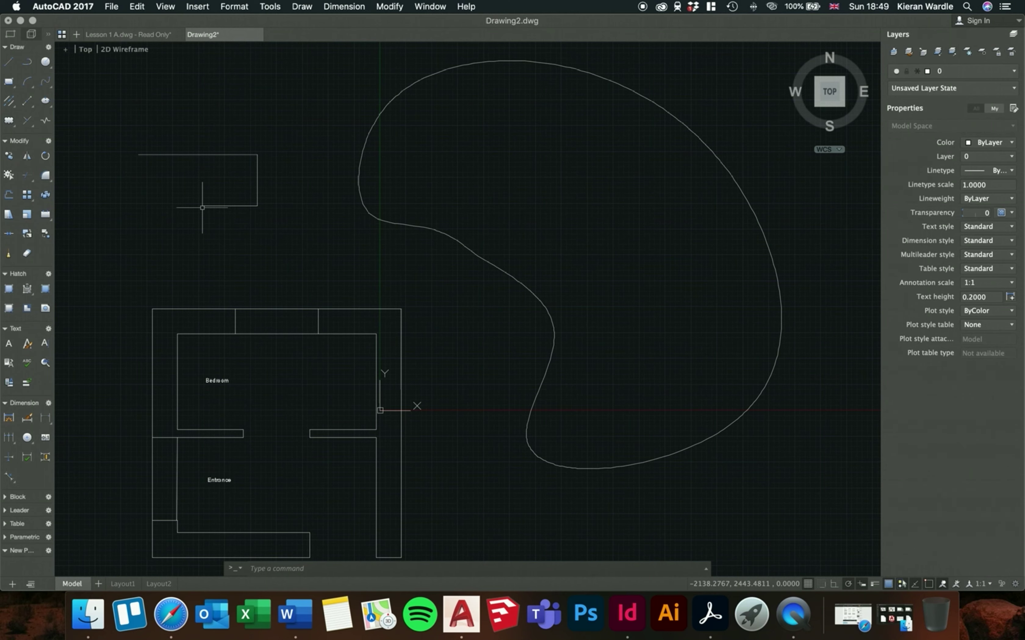
click(203, 206)
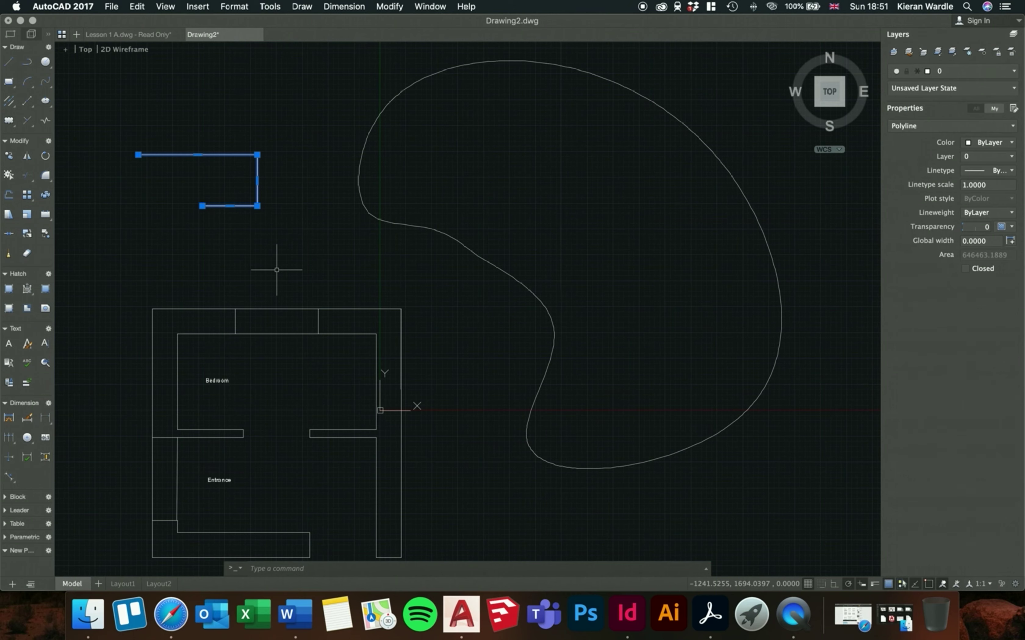
Window-select the bracket-shaped polyline above the plan and delete it
click(276, 270)
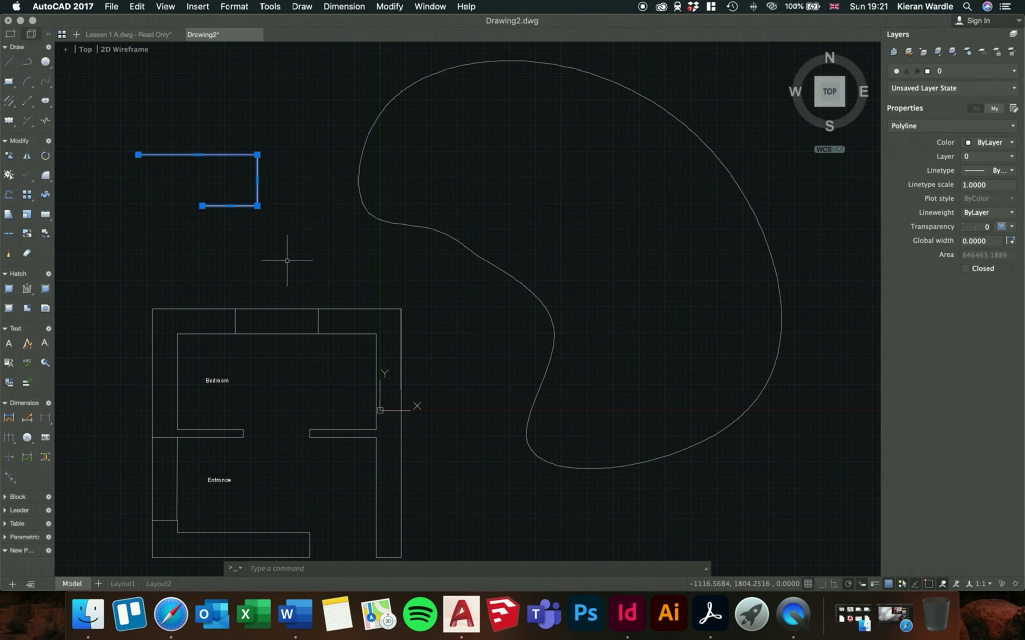
scroll(287, 261, down, 3)
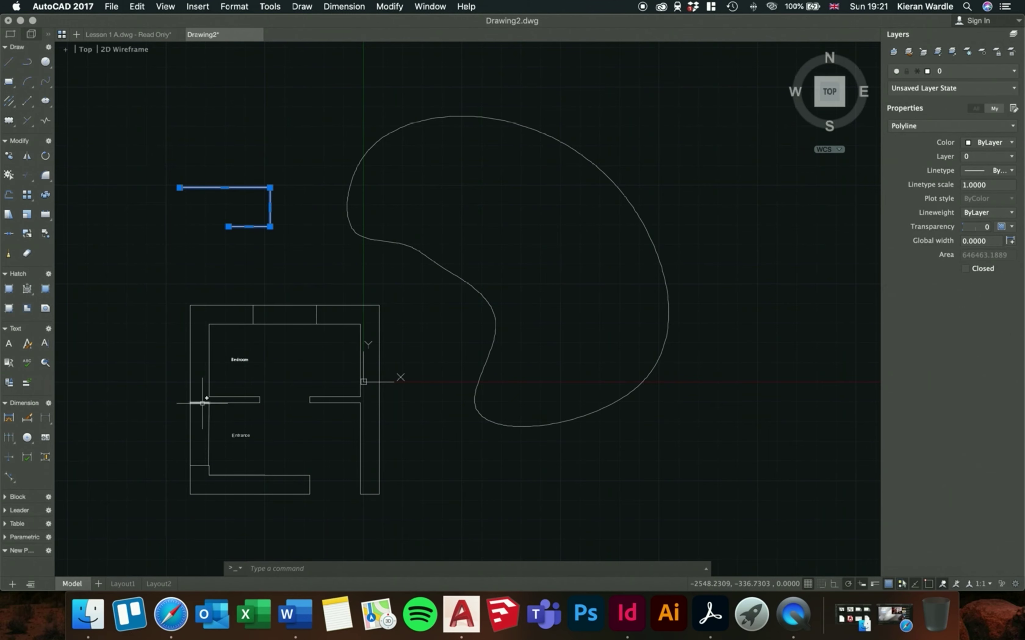
scroll(207, 402, up, 3)
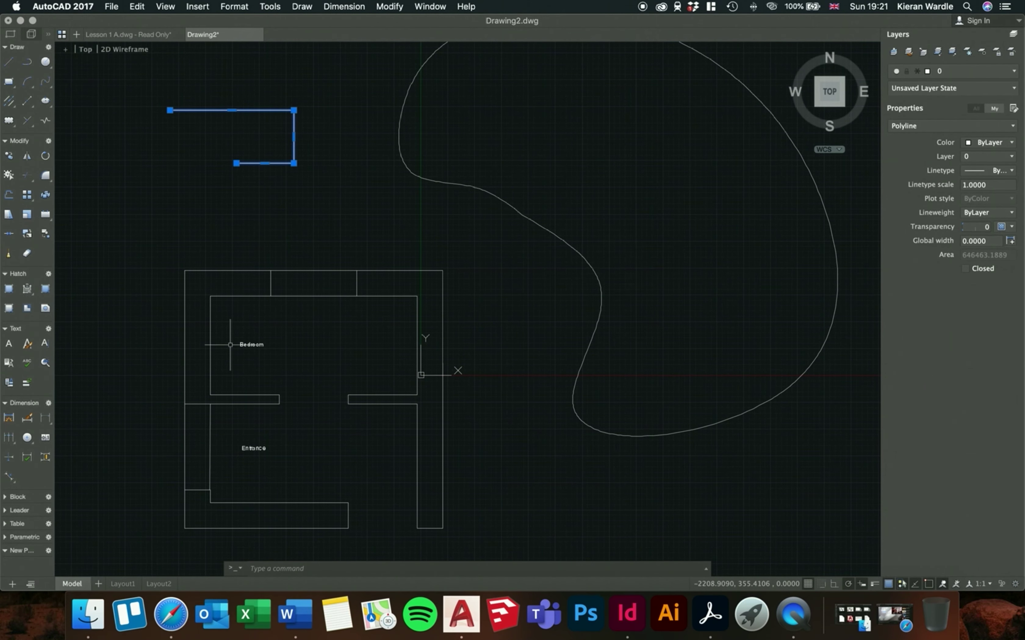
scroll(230, 345, down, 1)
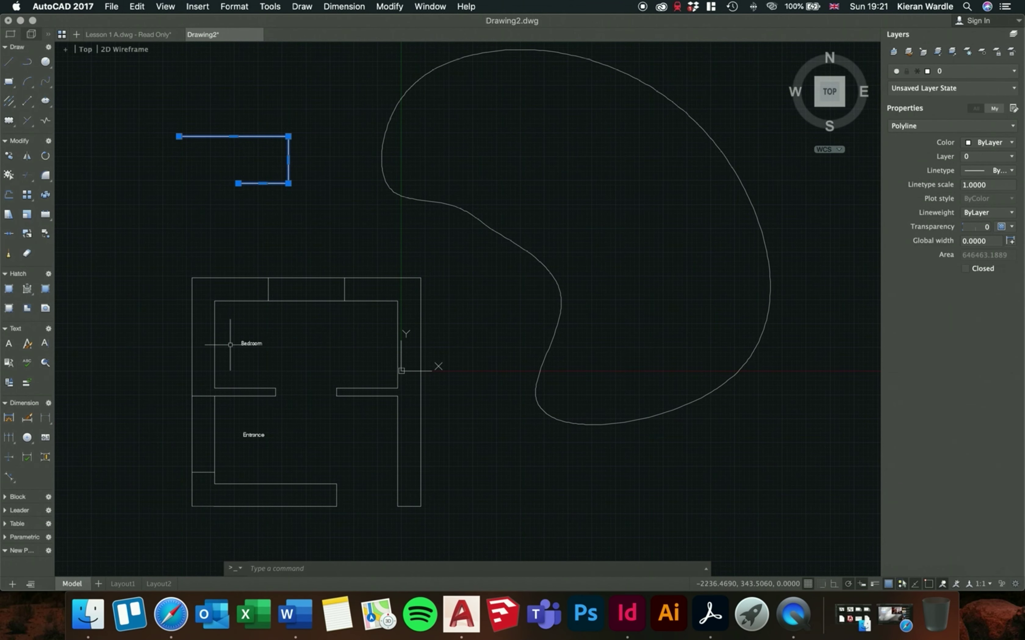
click(300, 223)
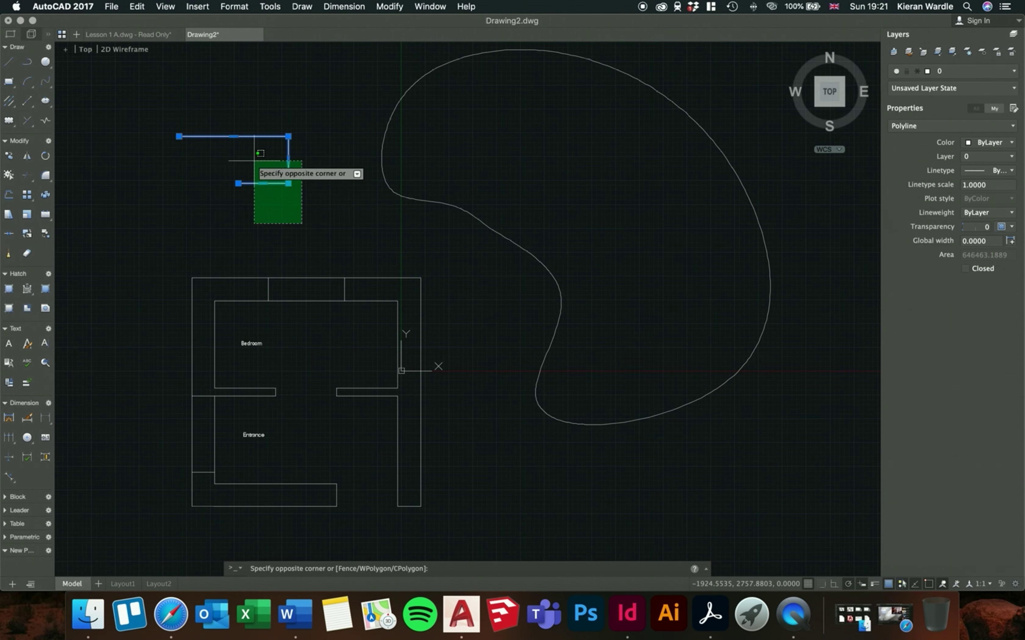
click(251, 155)
key(Delete)
click(245, 155)
click(238, 146)
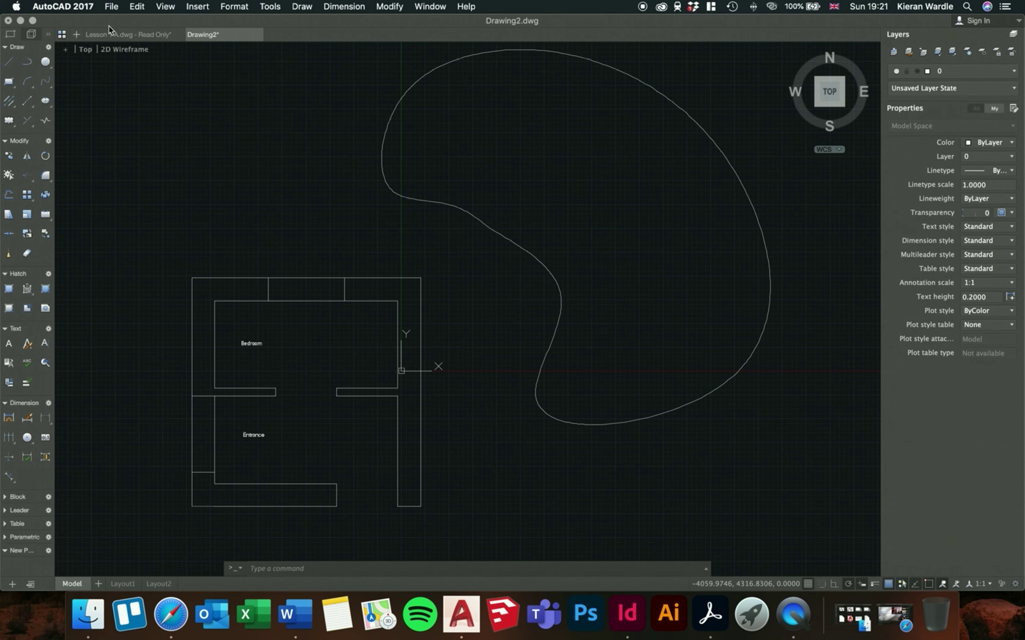
Save the drawing as 'Lesson 1 - AutoCAD' in the iCloud Drive 2020-21/DIGI folder
click(112, 8)
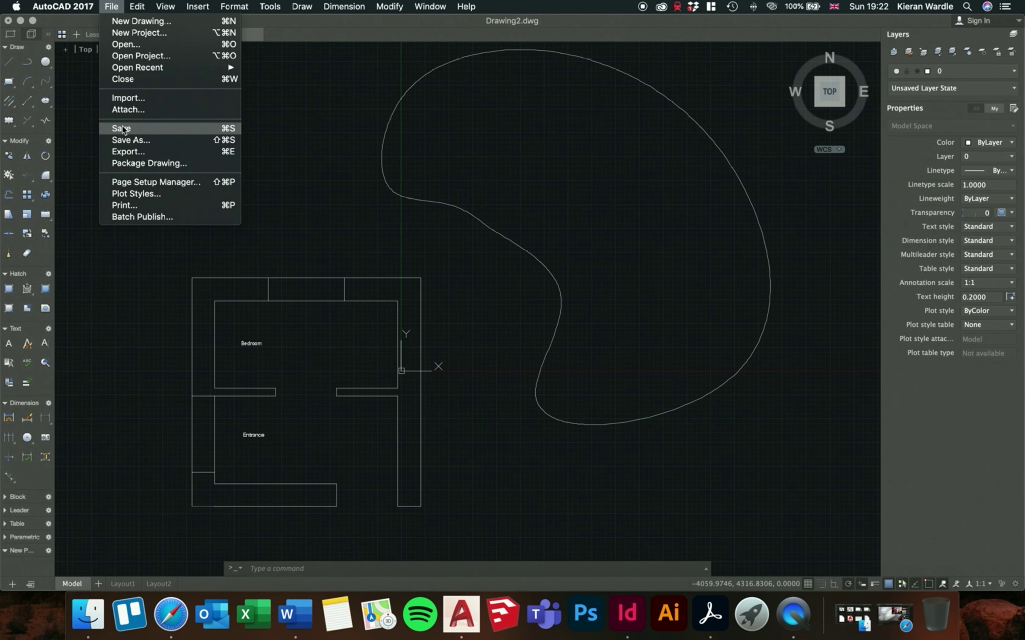
click(134, 130)
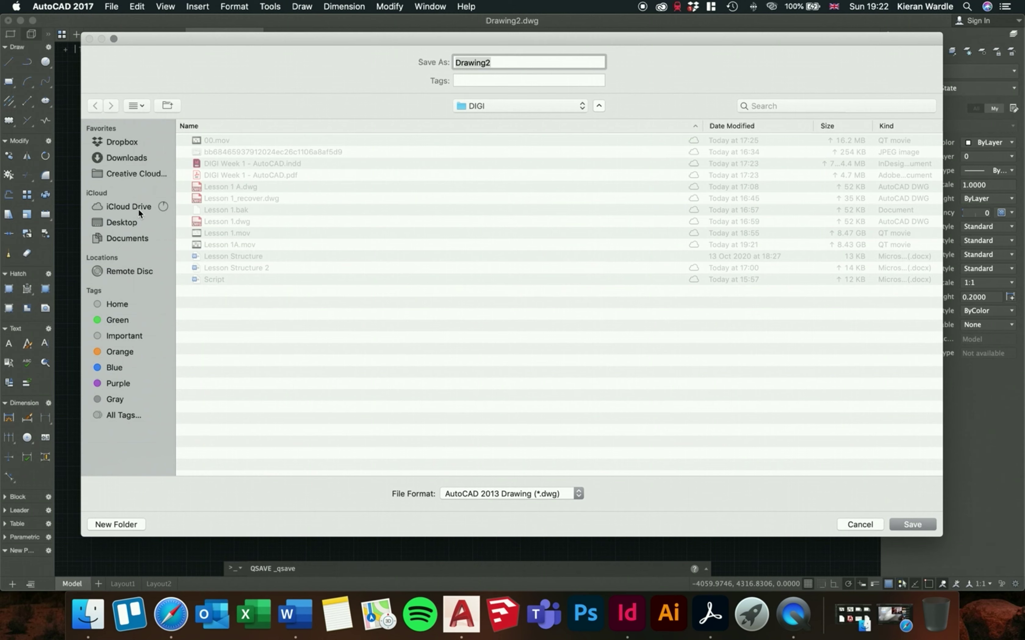
click(136, 206)
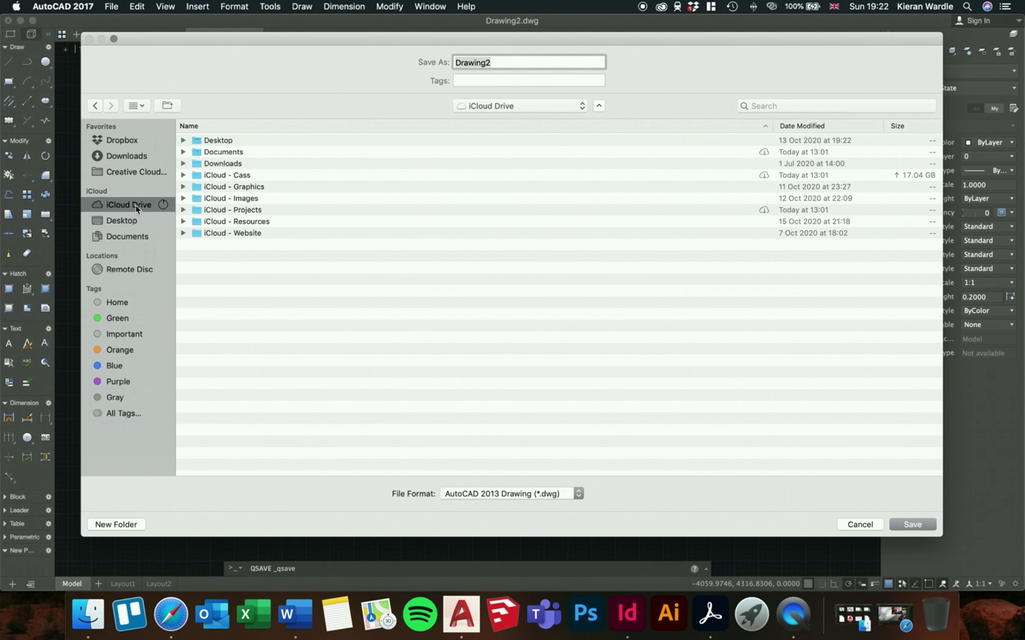
double_click(219, 174)
click(218, 164)
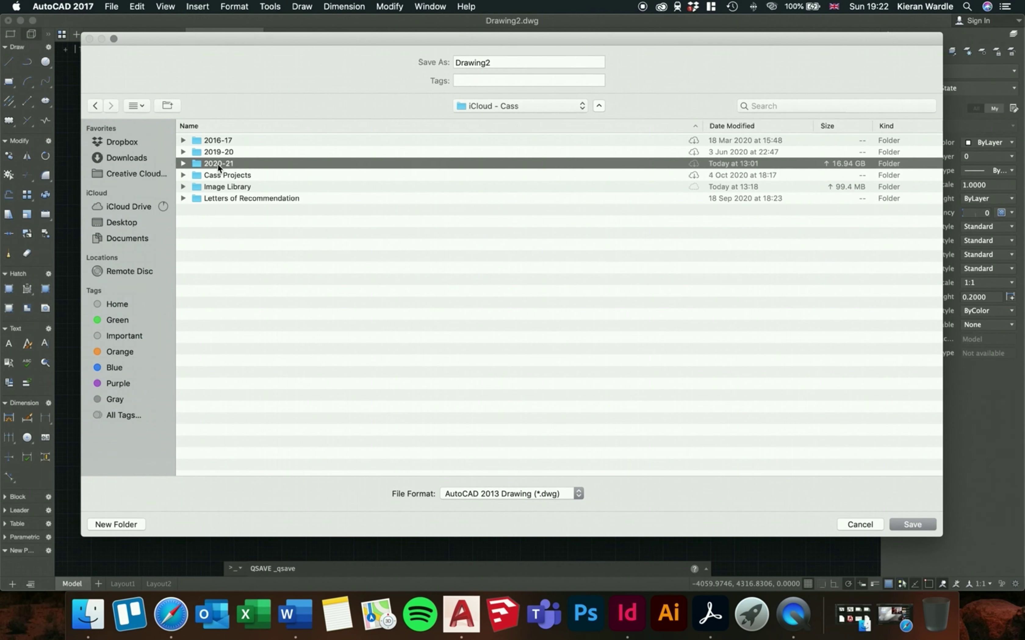
double_click(218, 163)
double_click(211, 164)
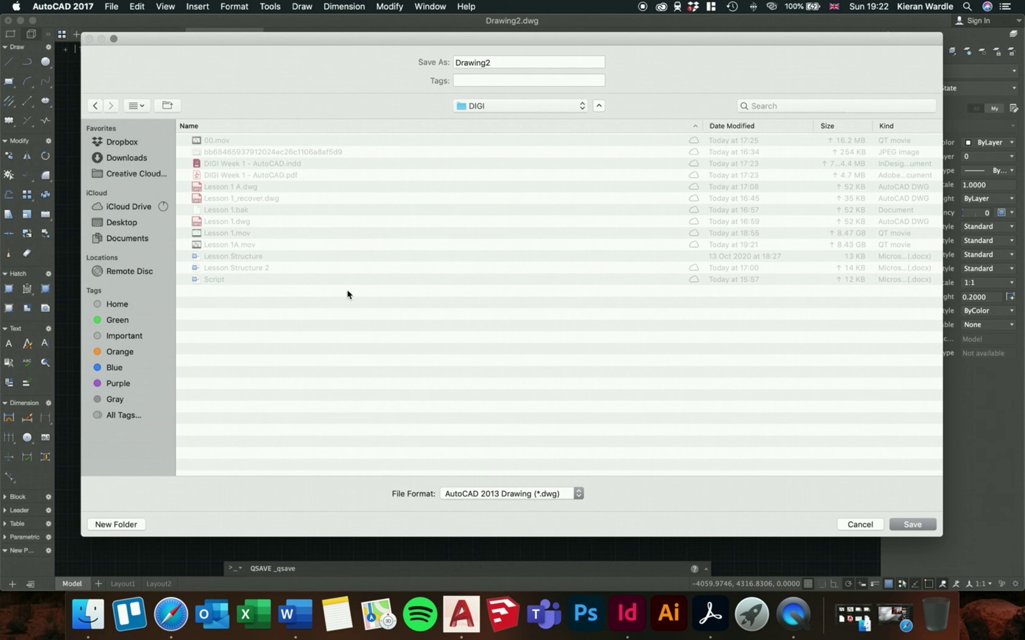
key(Tab)
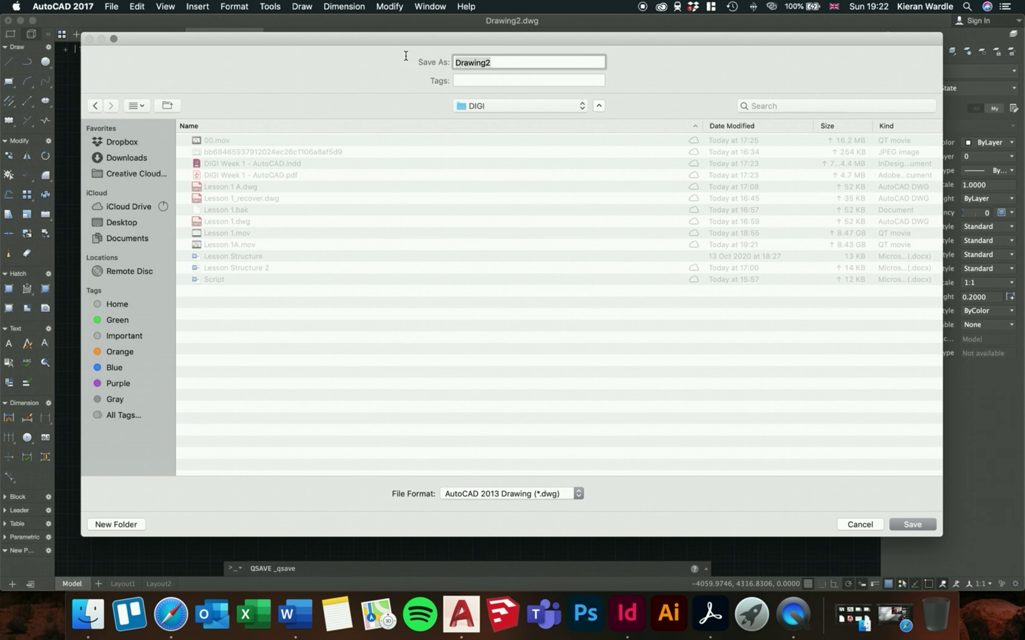
text(Lesson 1 - AutoCAD)
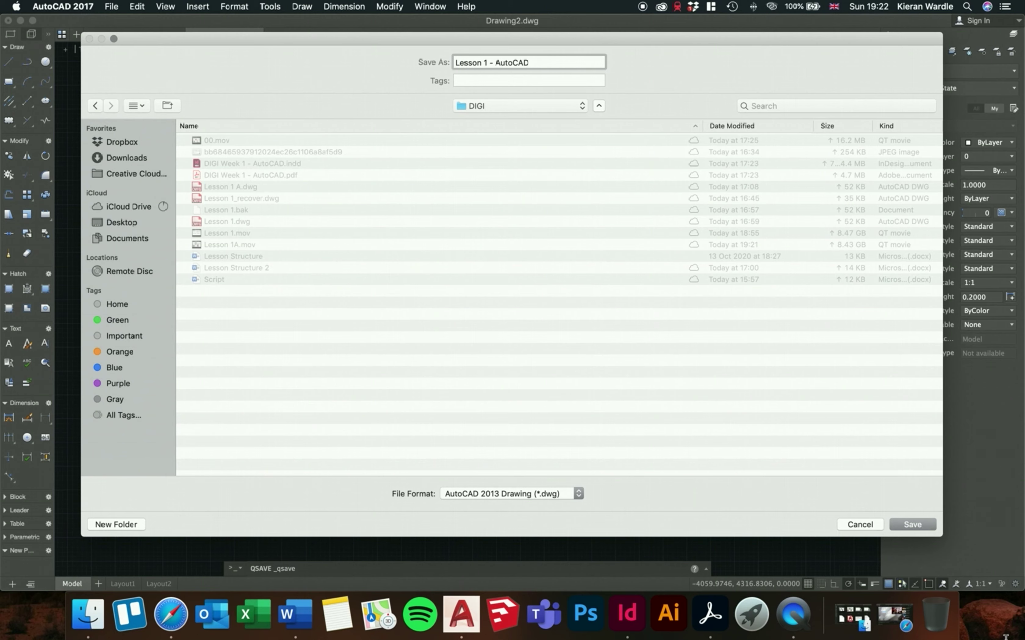
click(913, 525)
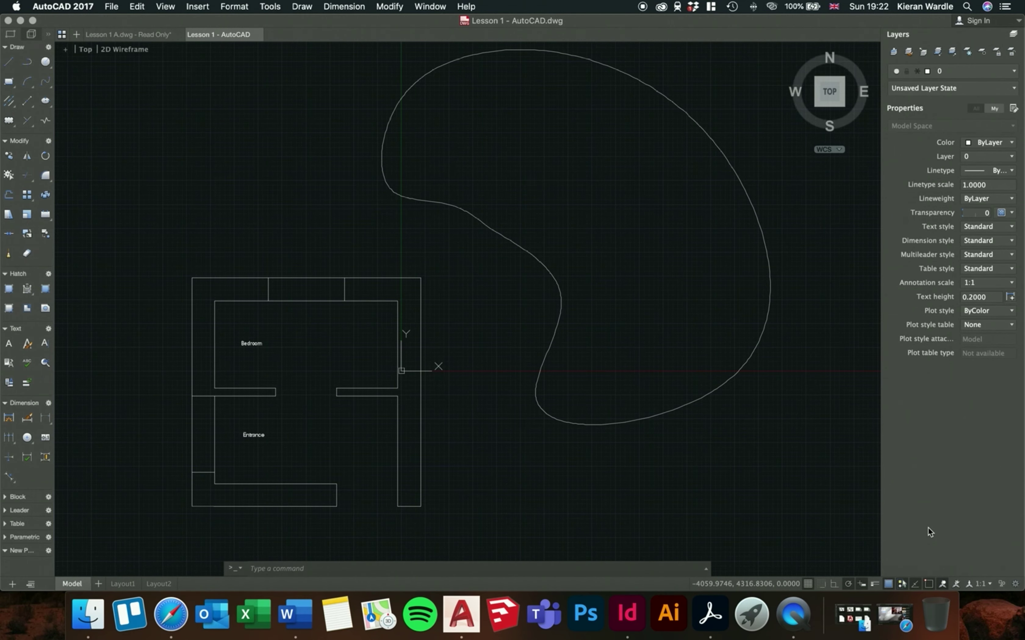